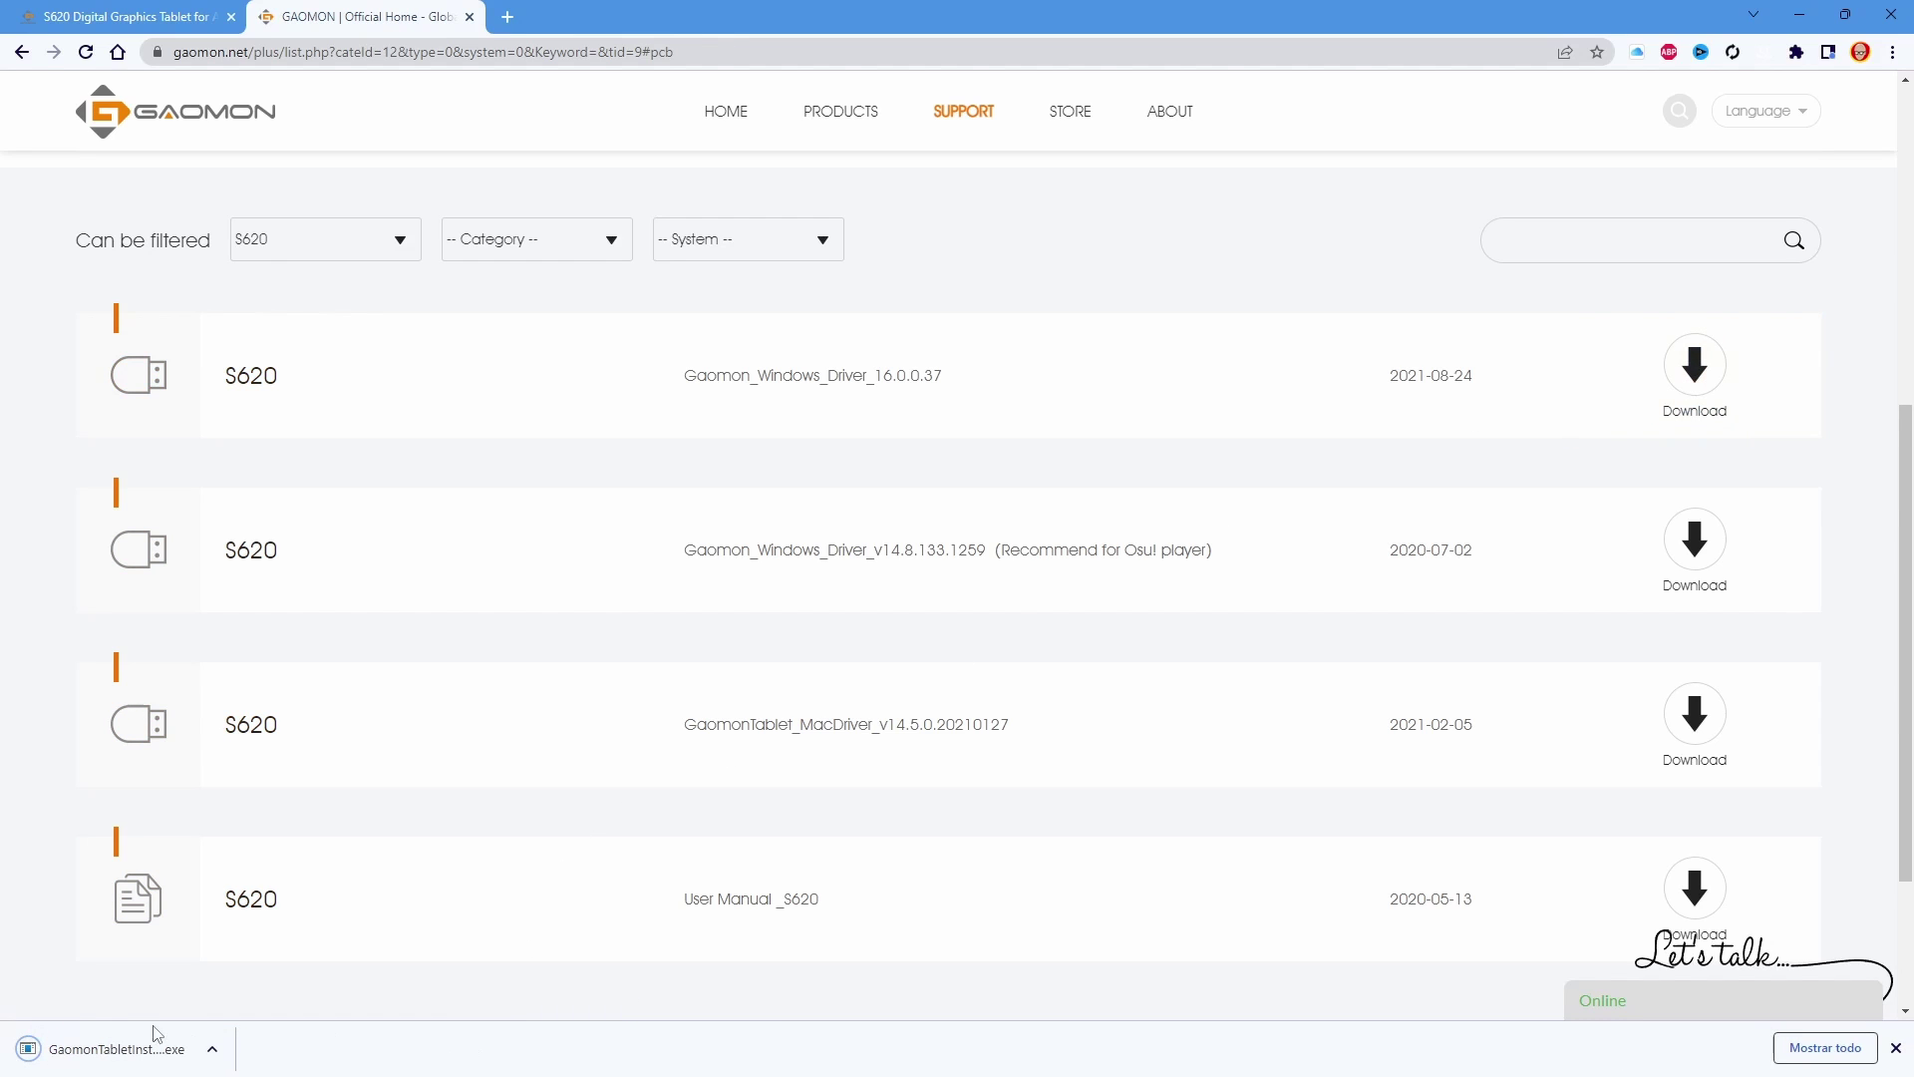
Run the downloaded Gaomon tablet driver installer and confirm that all drawing programs are closed.
left_click(108, 1049)
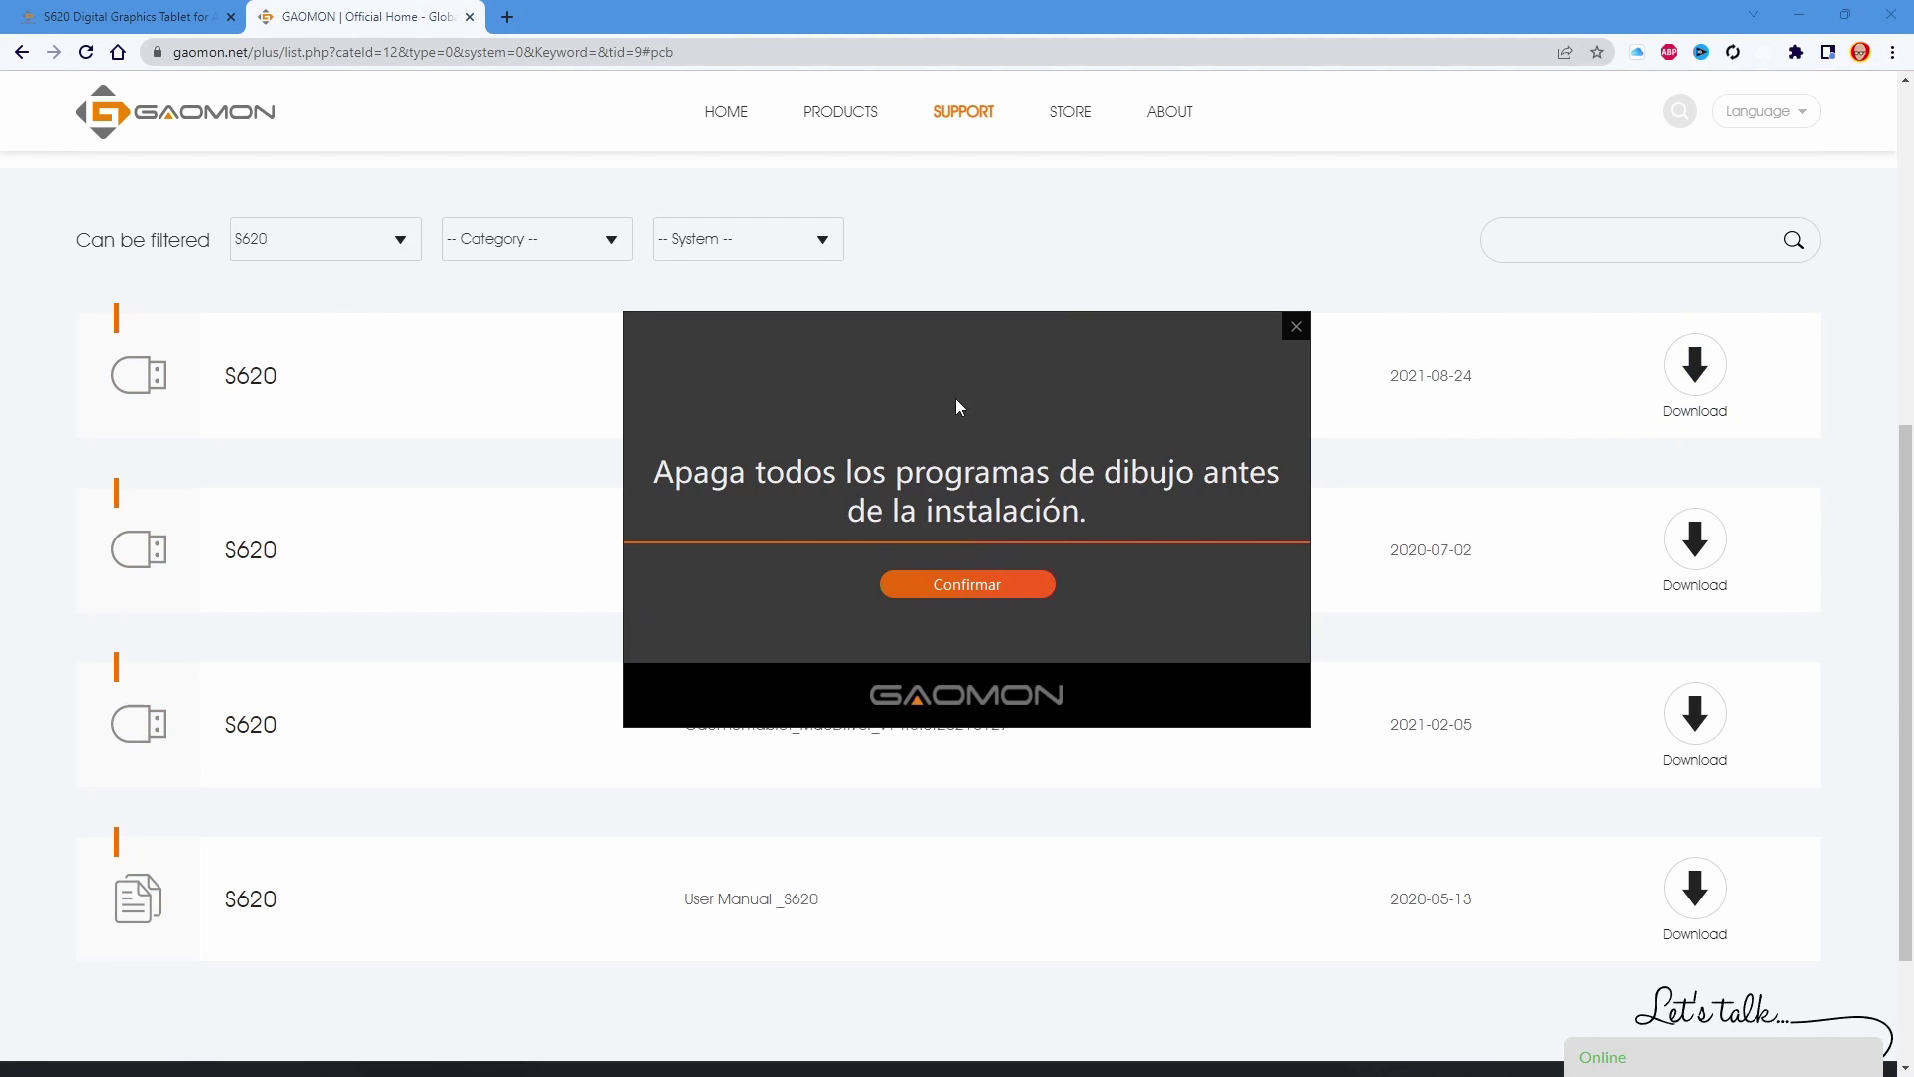
left_click(947, 585)
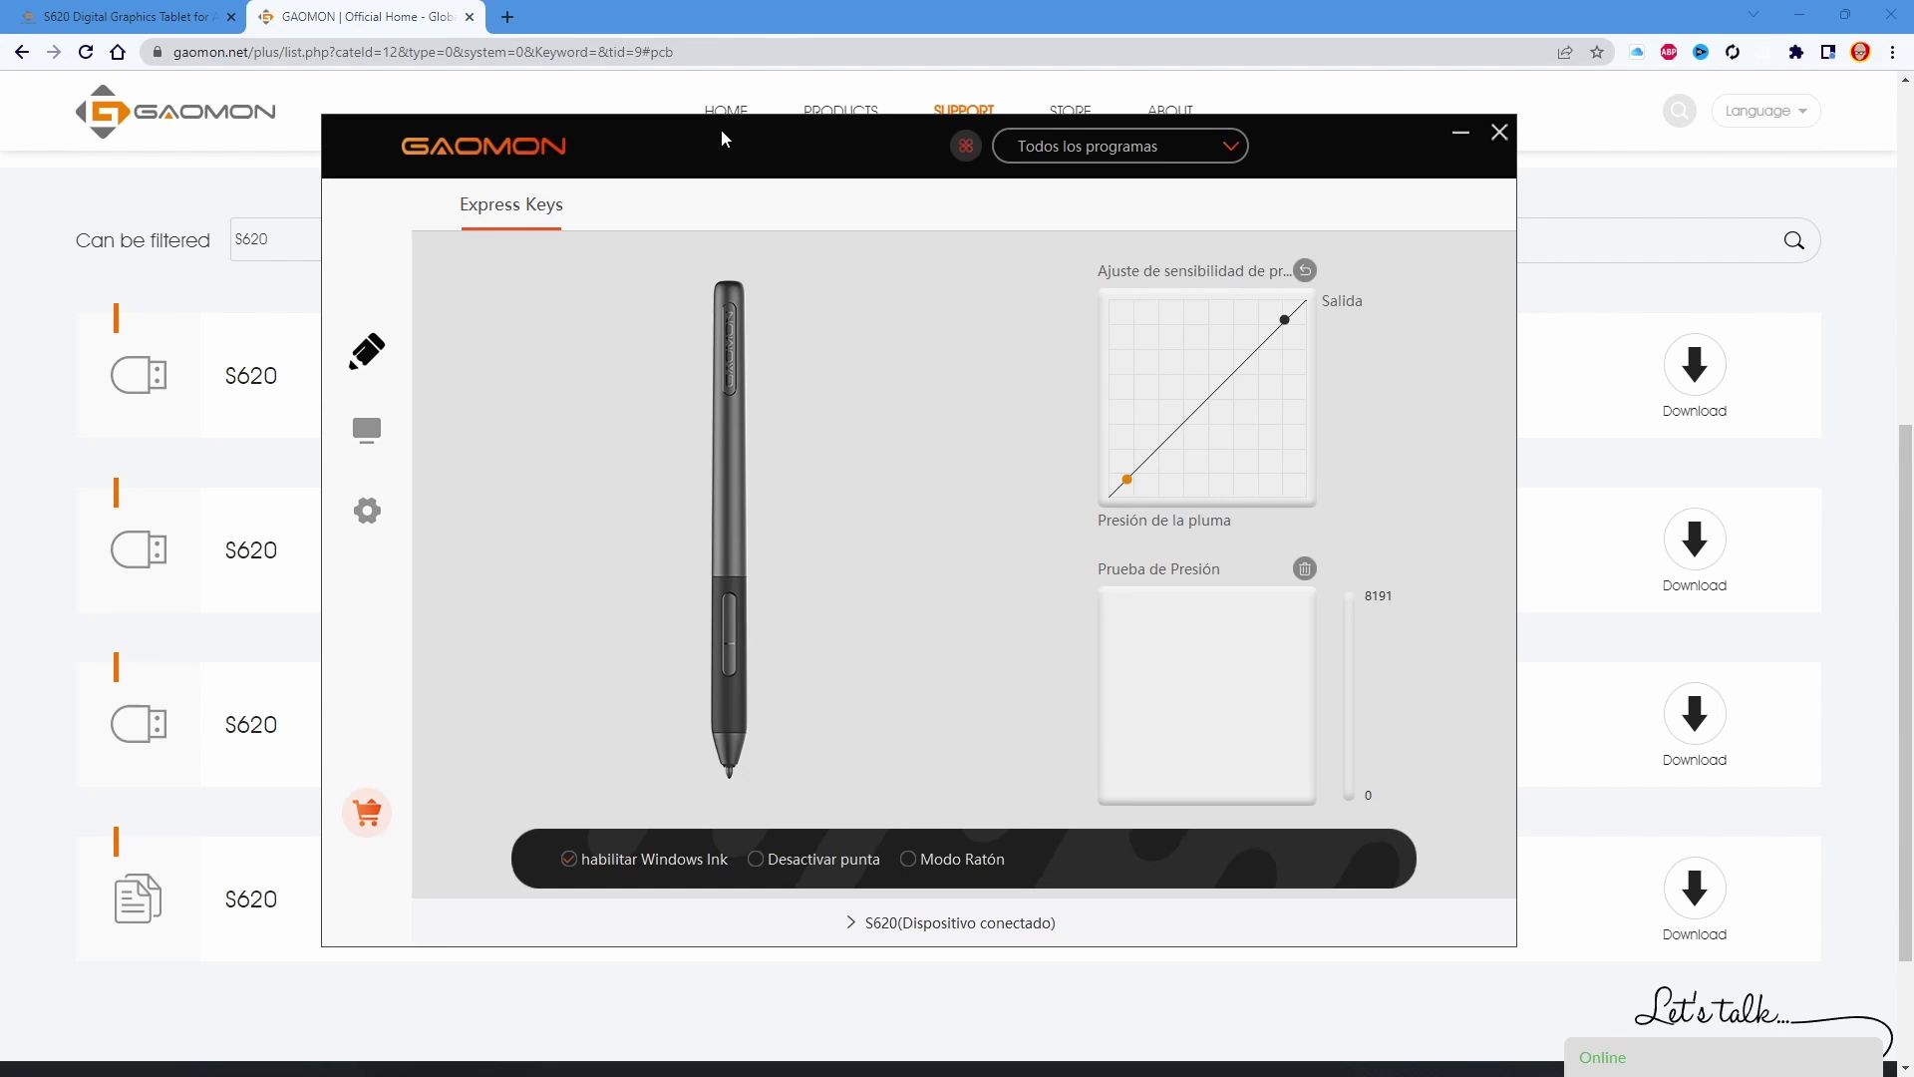
Examine the tablet's express key assignment options and the pen's settings in the Gaomon driver.
left_click(364, 430)
left_click(737, 329)
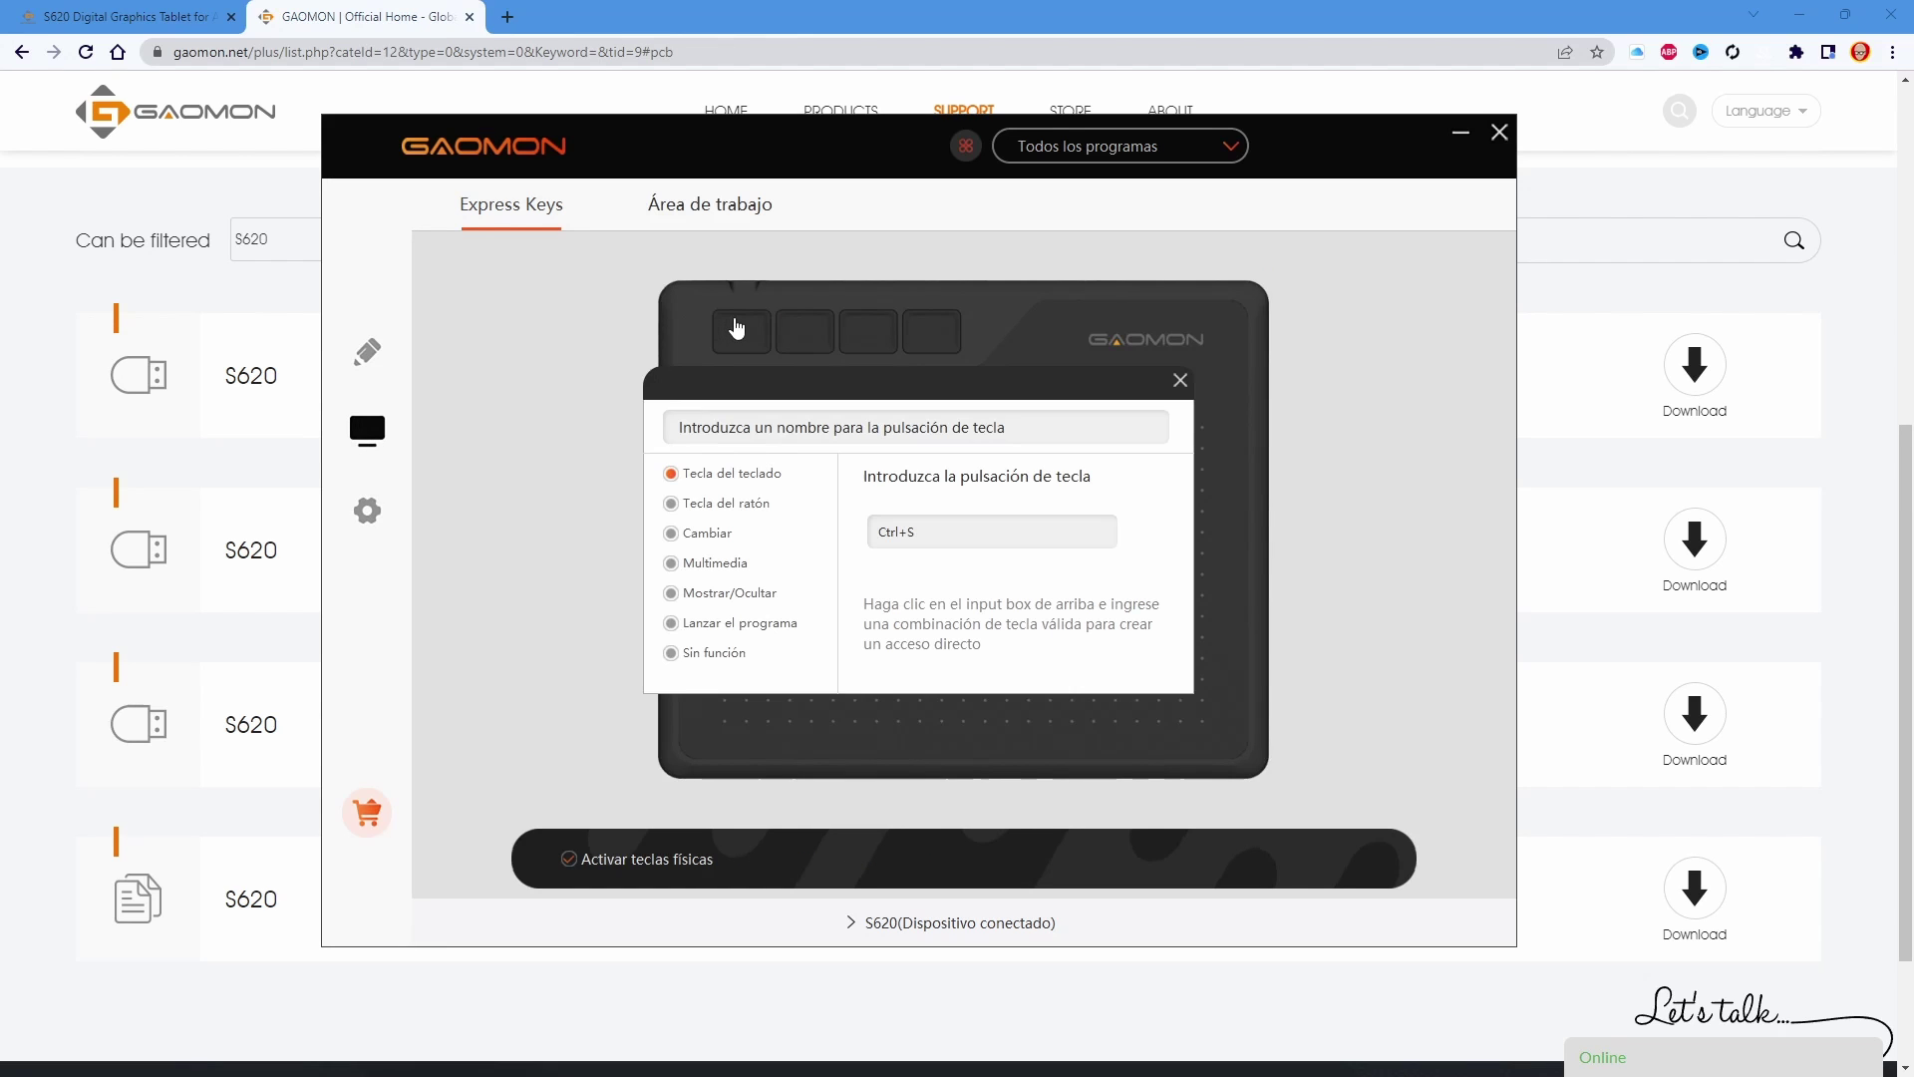
left_click(367, 351)
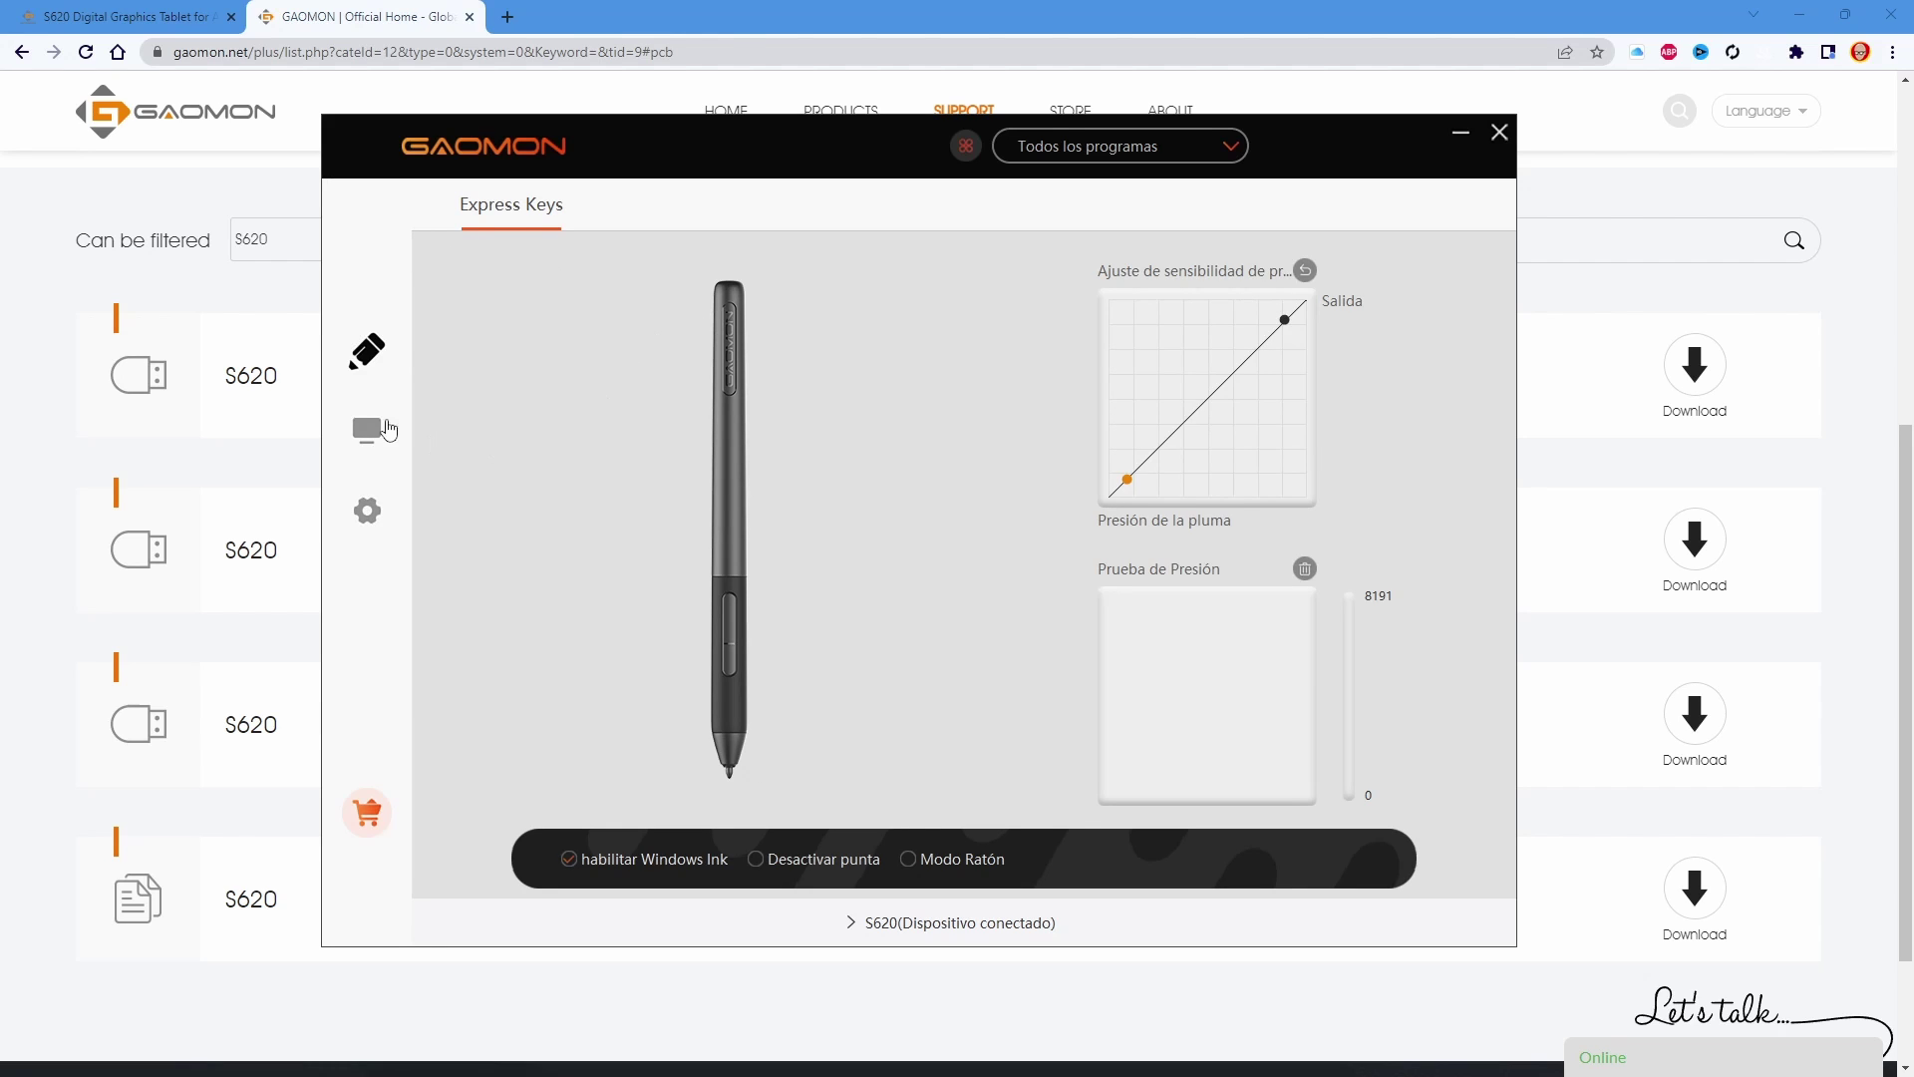
left_click(367, 430)
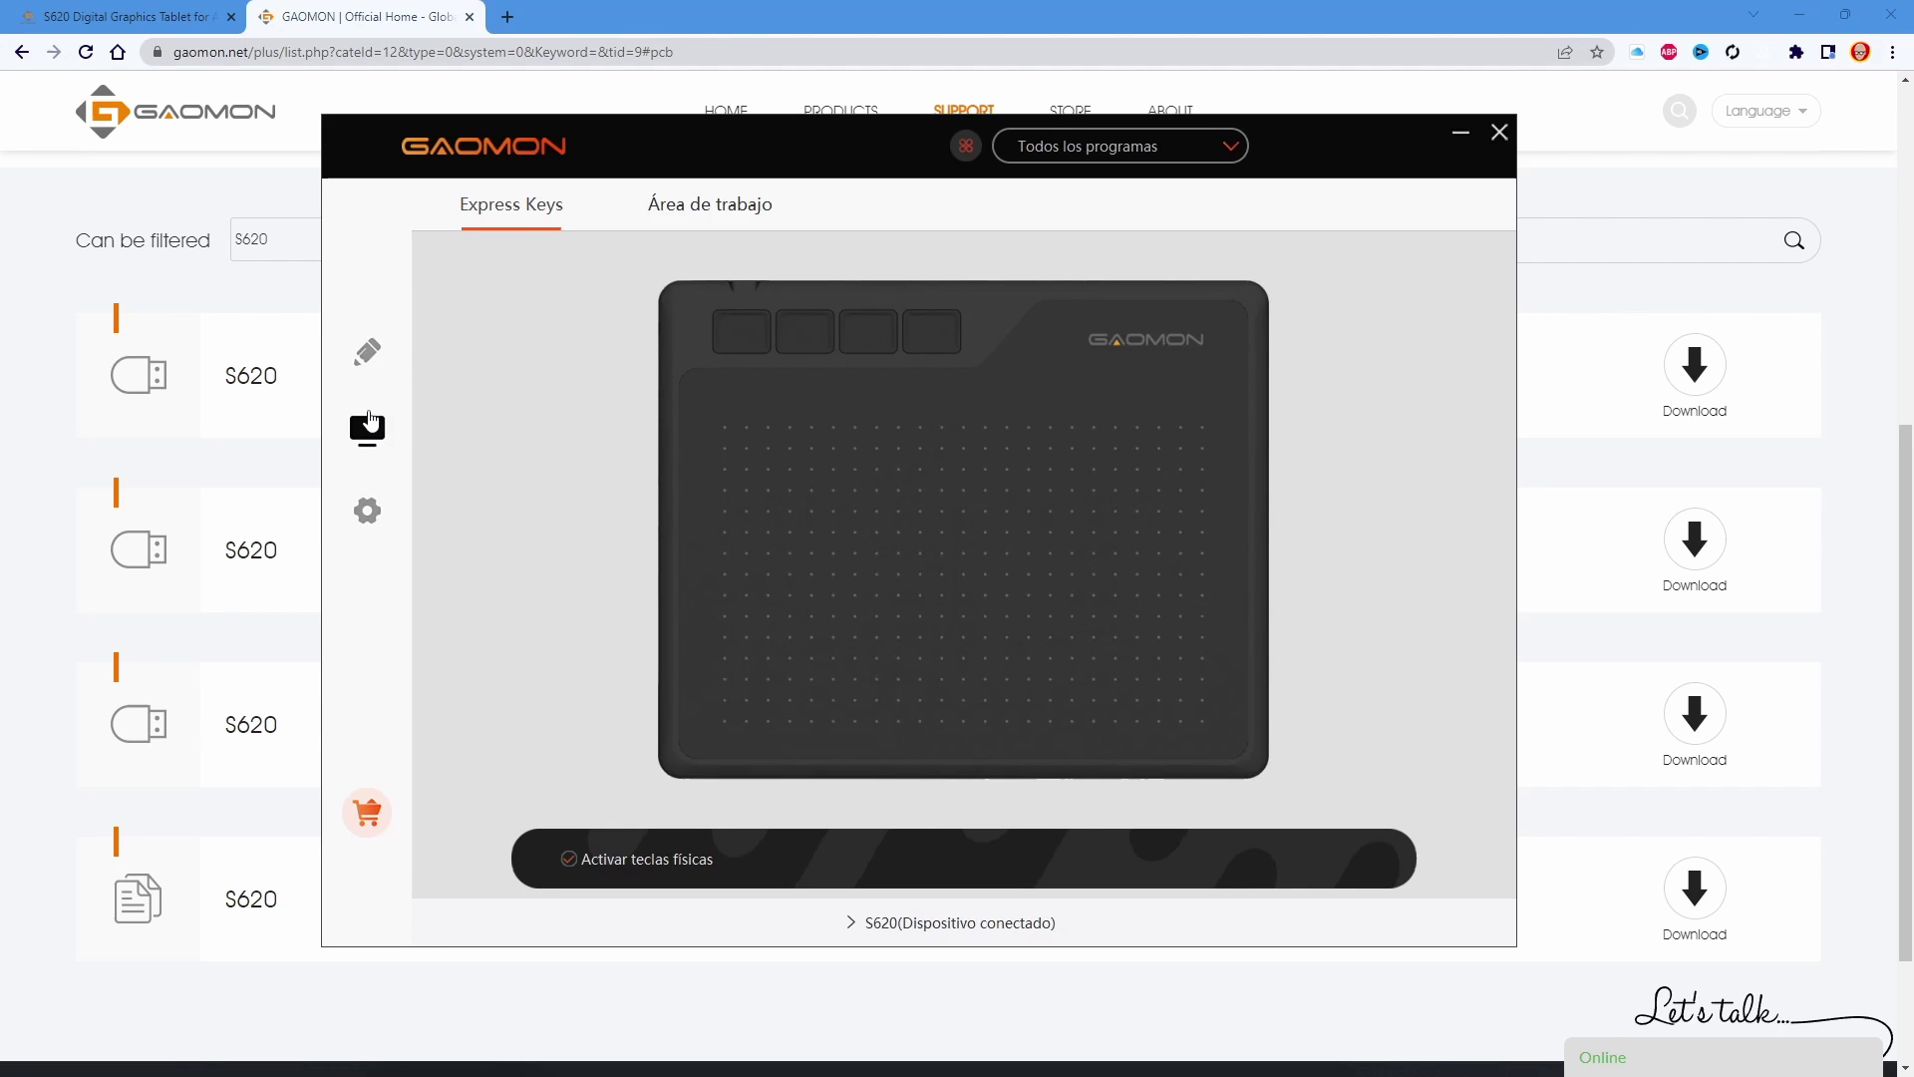
Map the tablet's work area to the larger monitor and return to the pen settings.
left_click(680, 219)
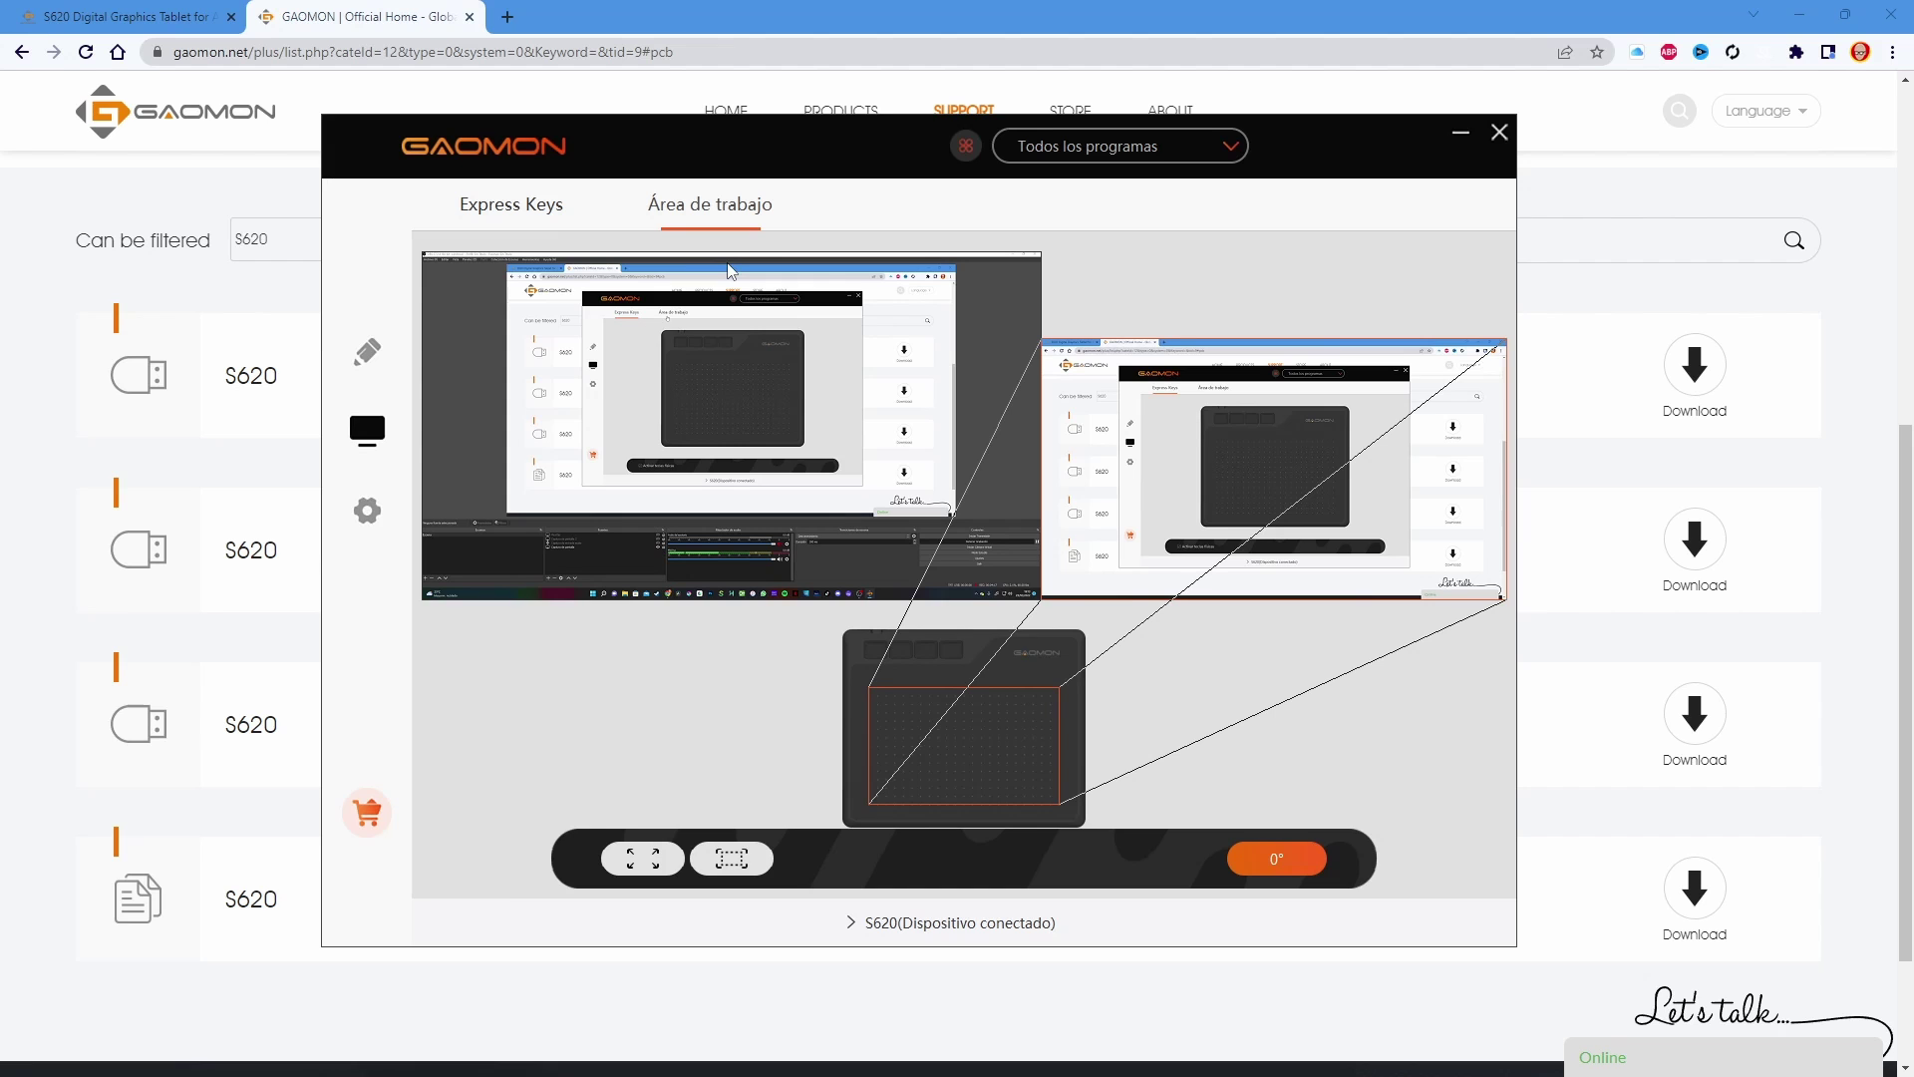
left_click(732, 339)
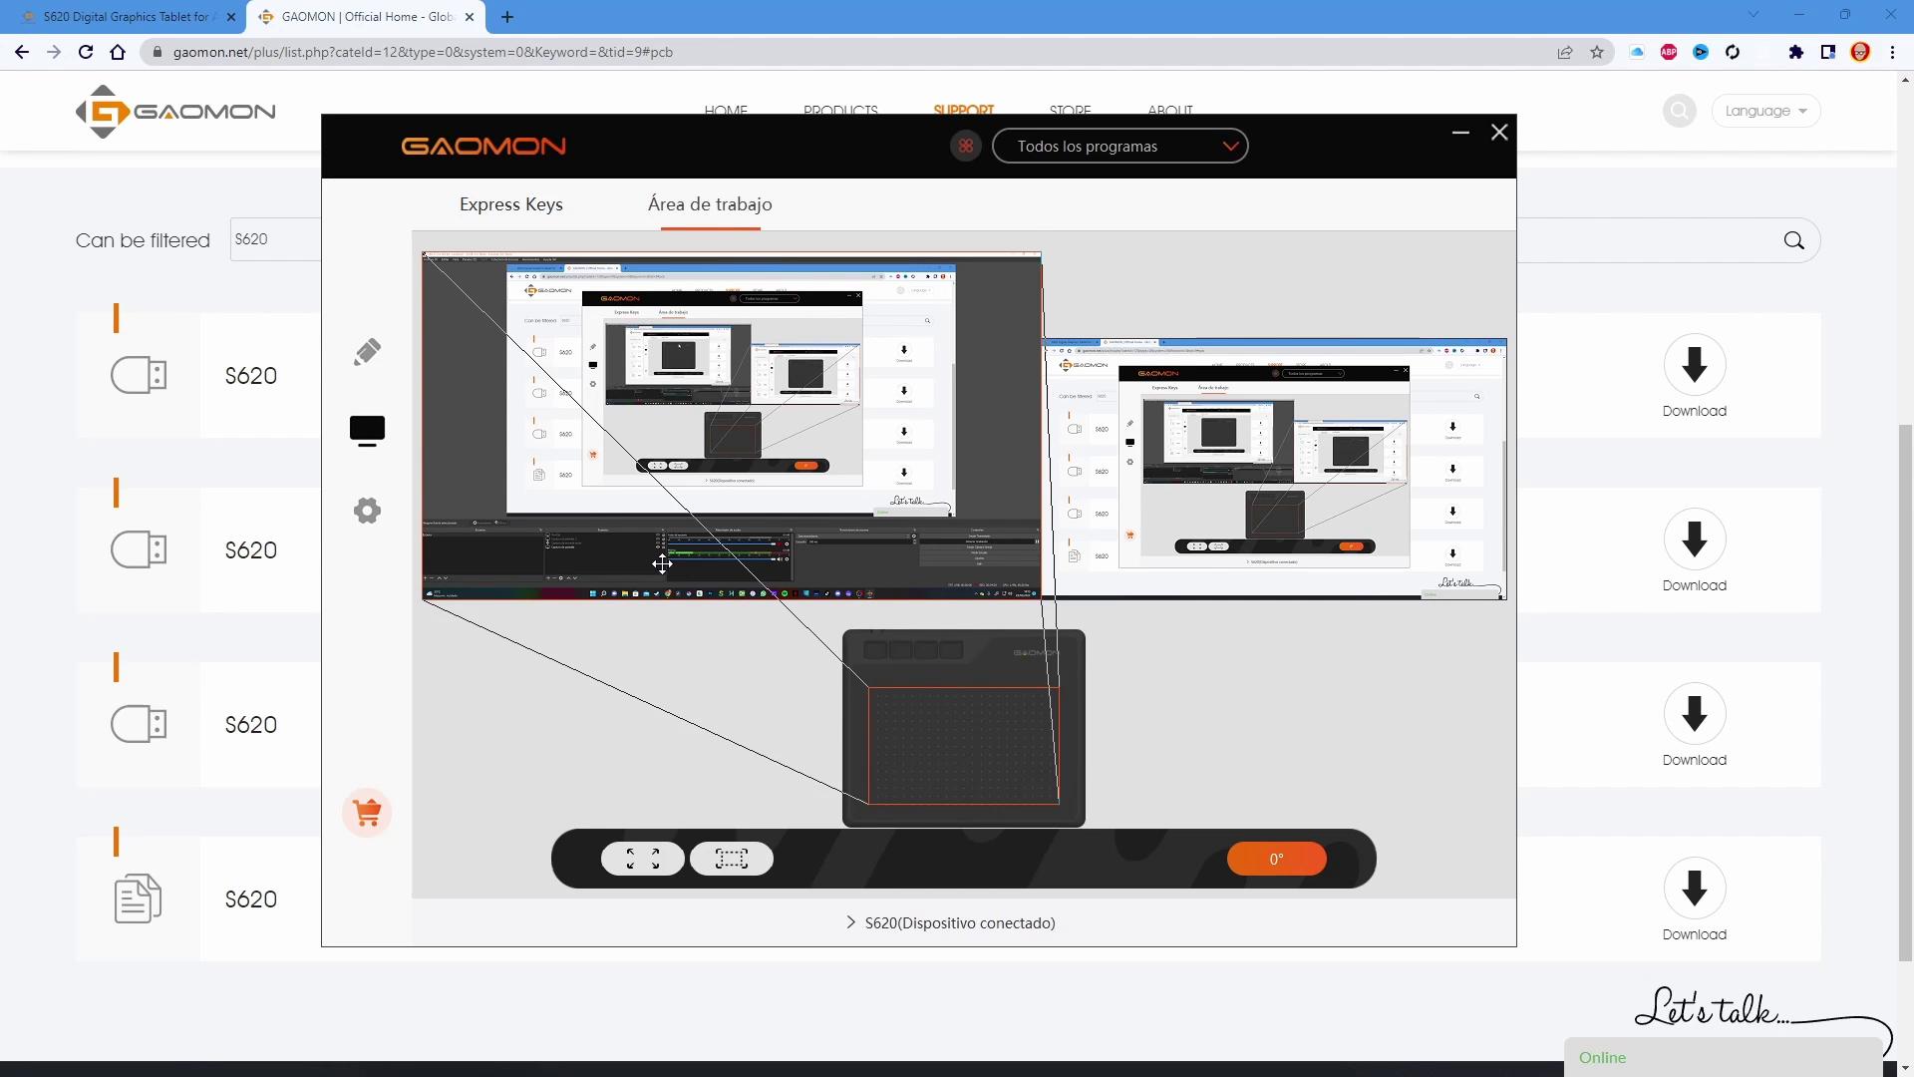
left_click(371, 355)
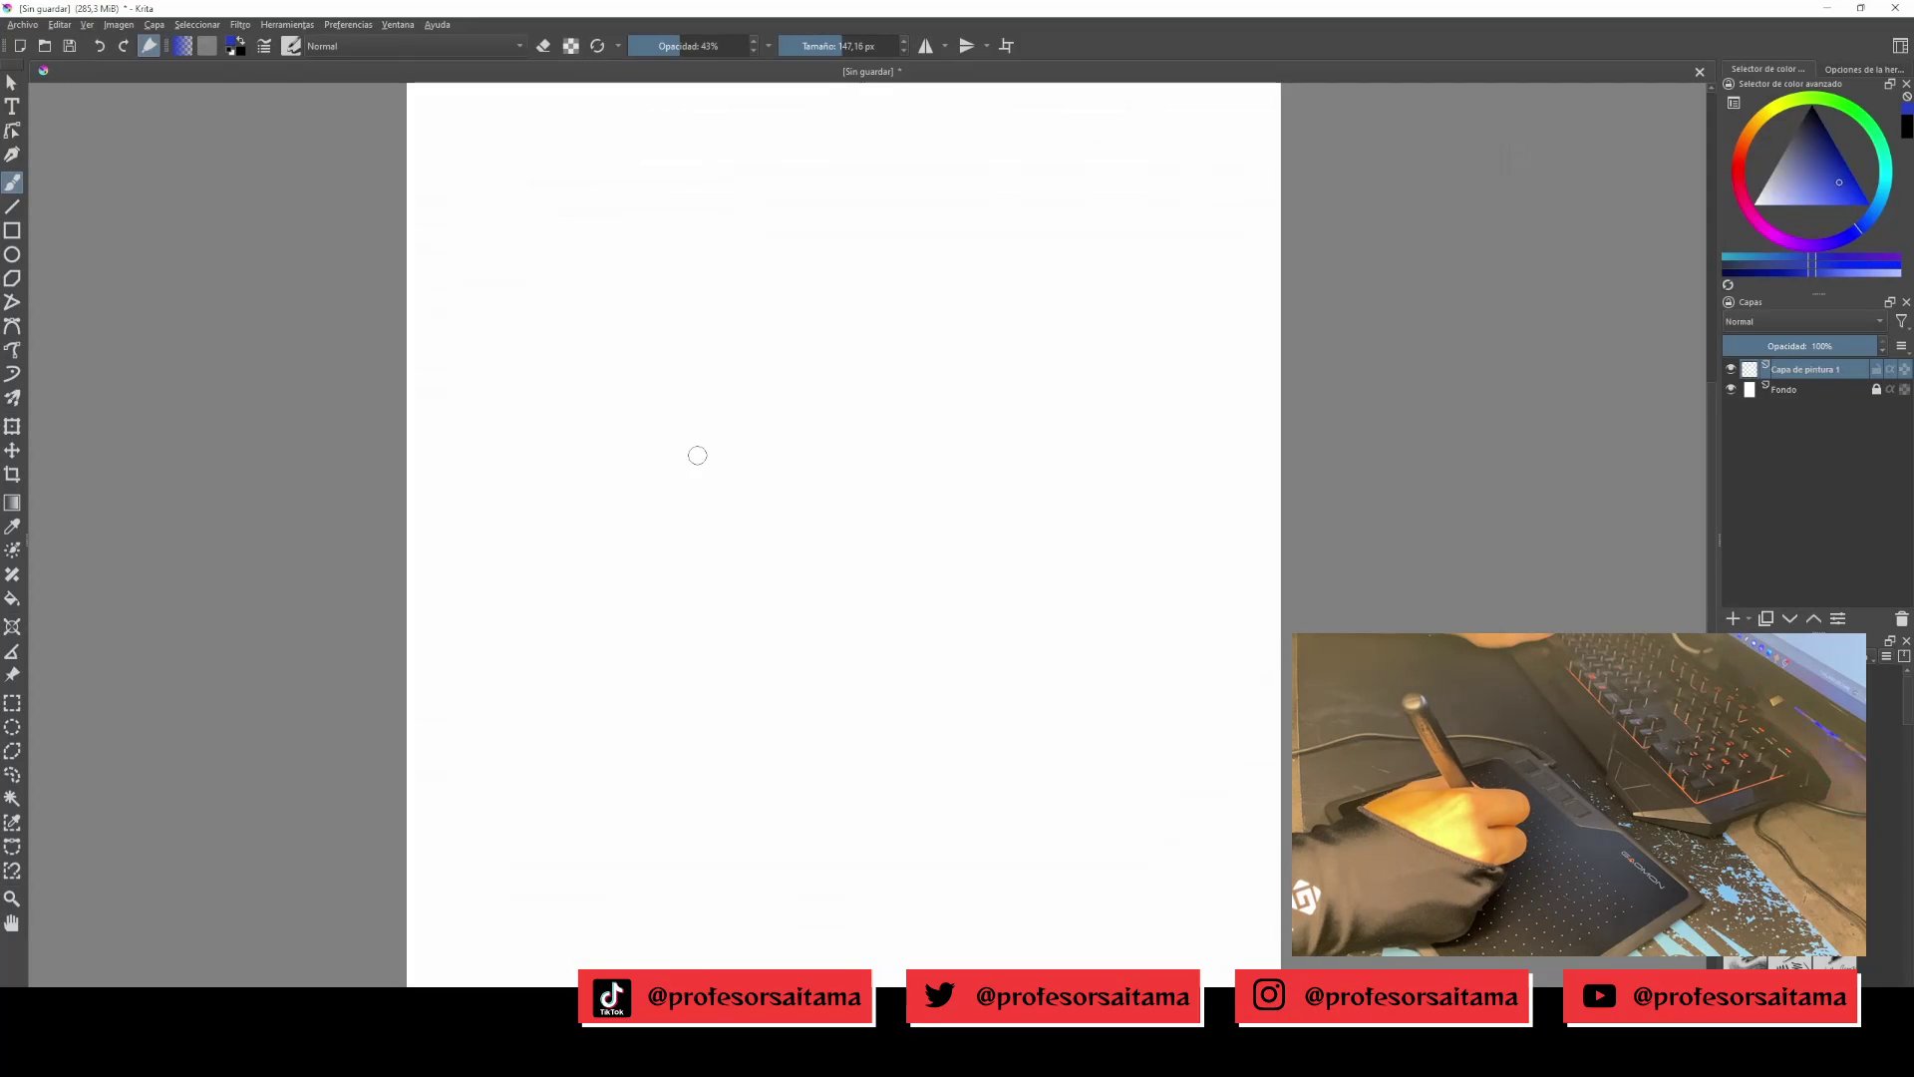
In Krita, sketch the character's face in blue with a tall rounded head, an ear, a nose and half-closed eyes with pupils.
mouse_move(717, 446)
left_mouse_down()
mouse_move(724, 573)
mouse_move(747, 598)
left_mouse_up()
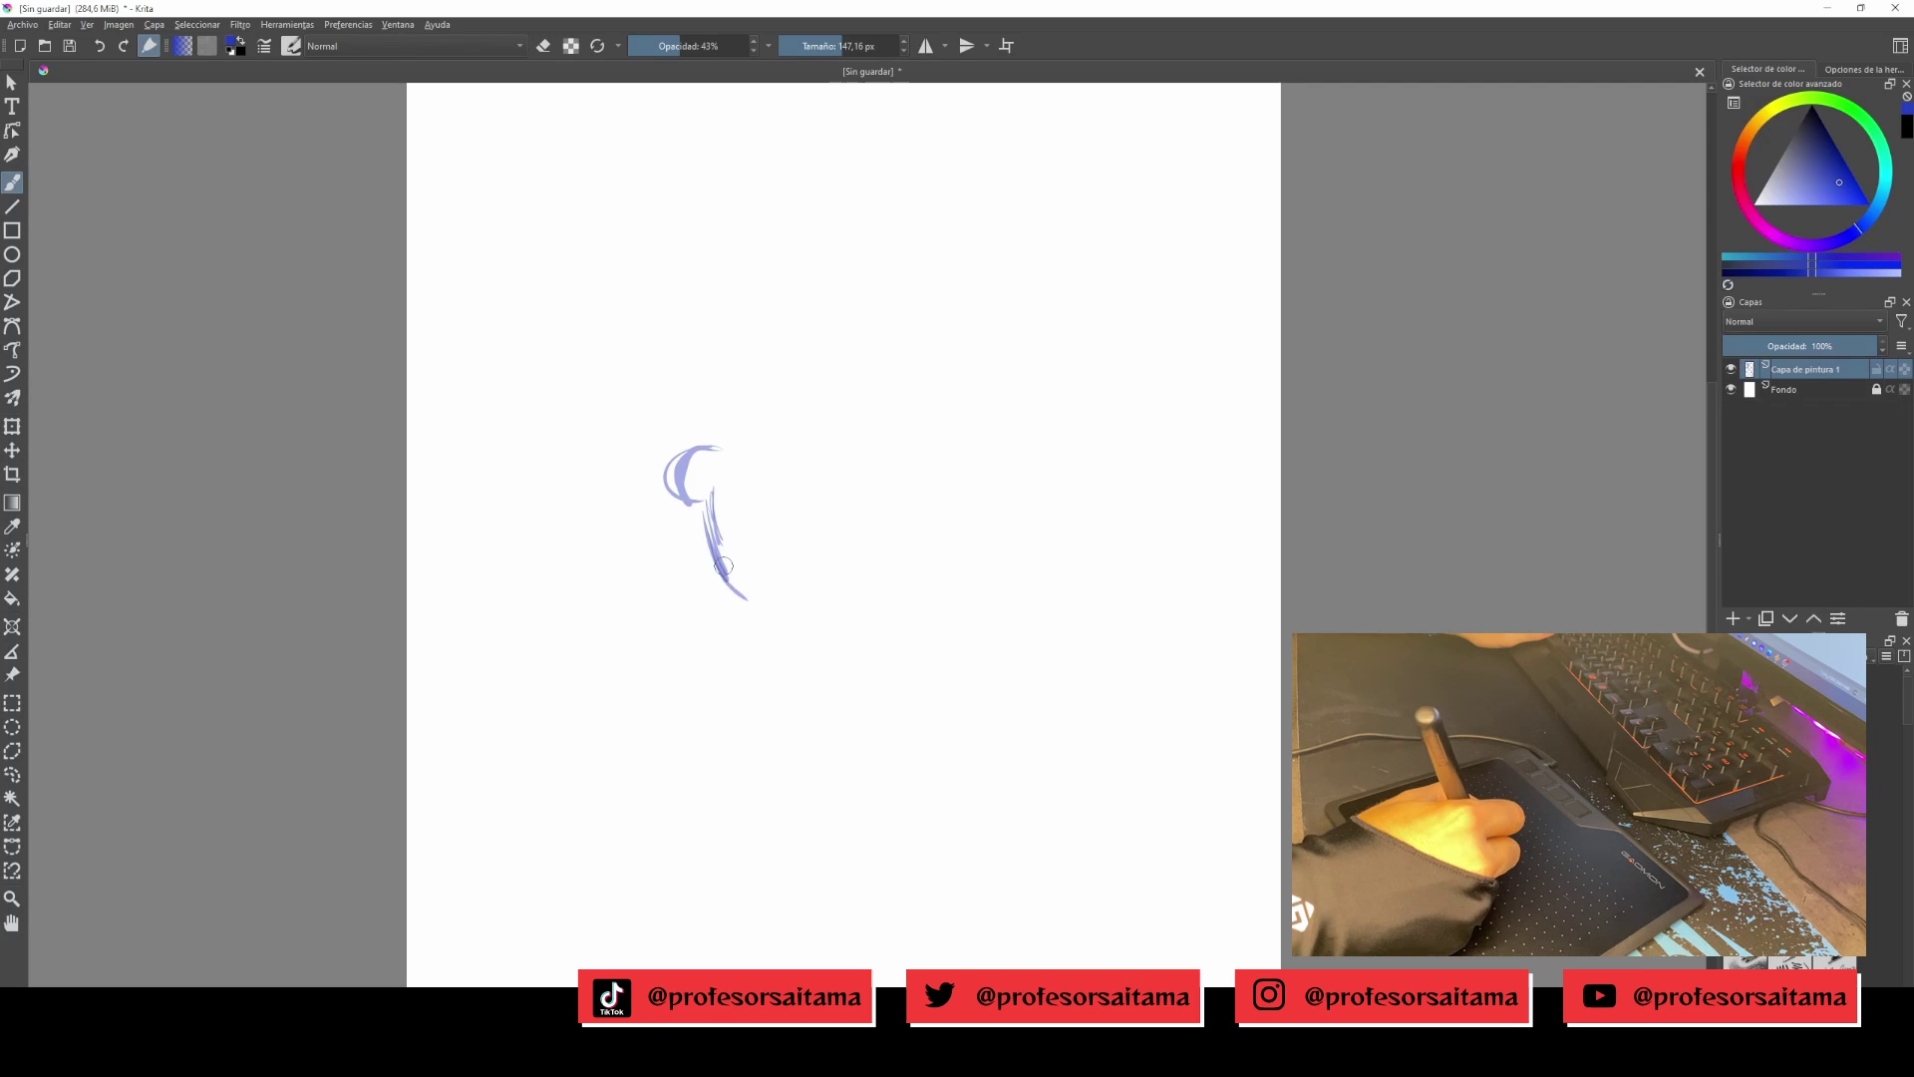
left_click_drag(942, 502, 940, 295)
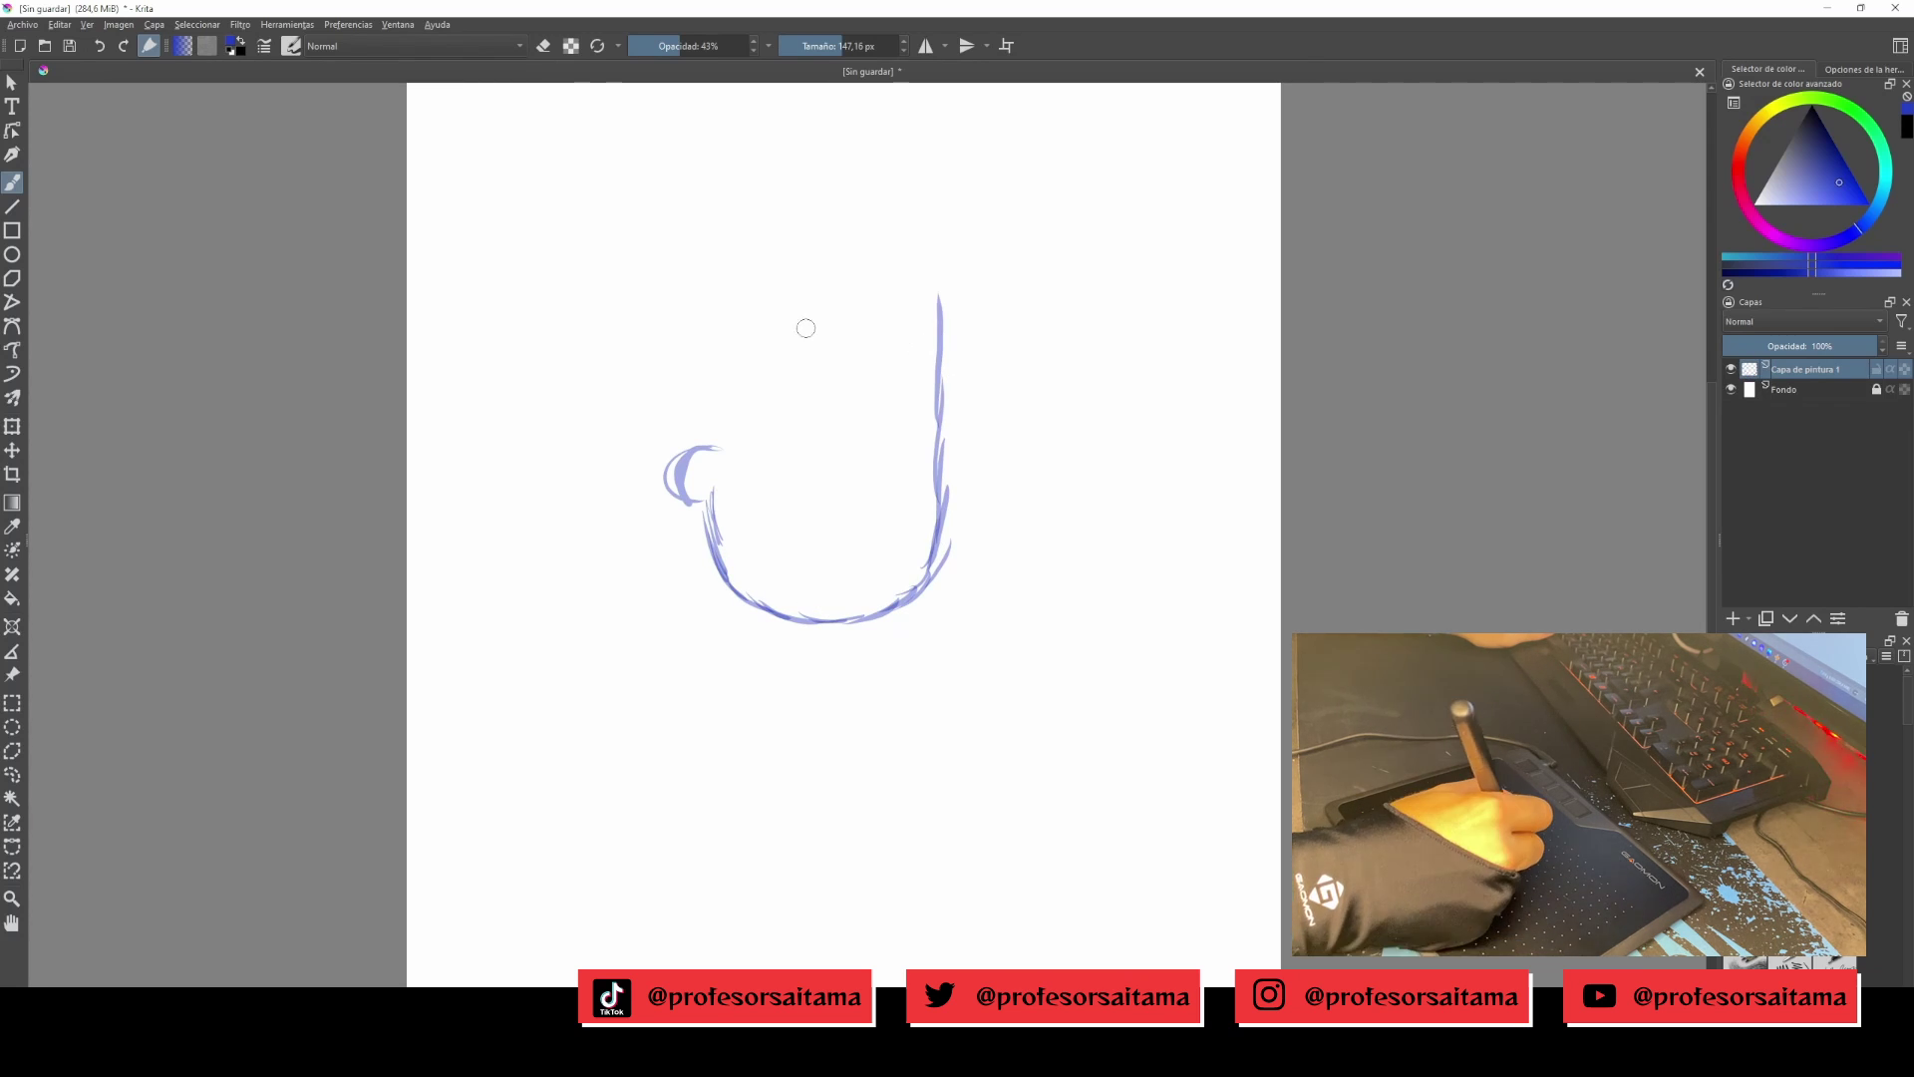
left_click_drag(710, 431, 718, 327)
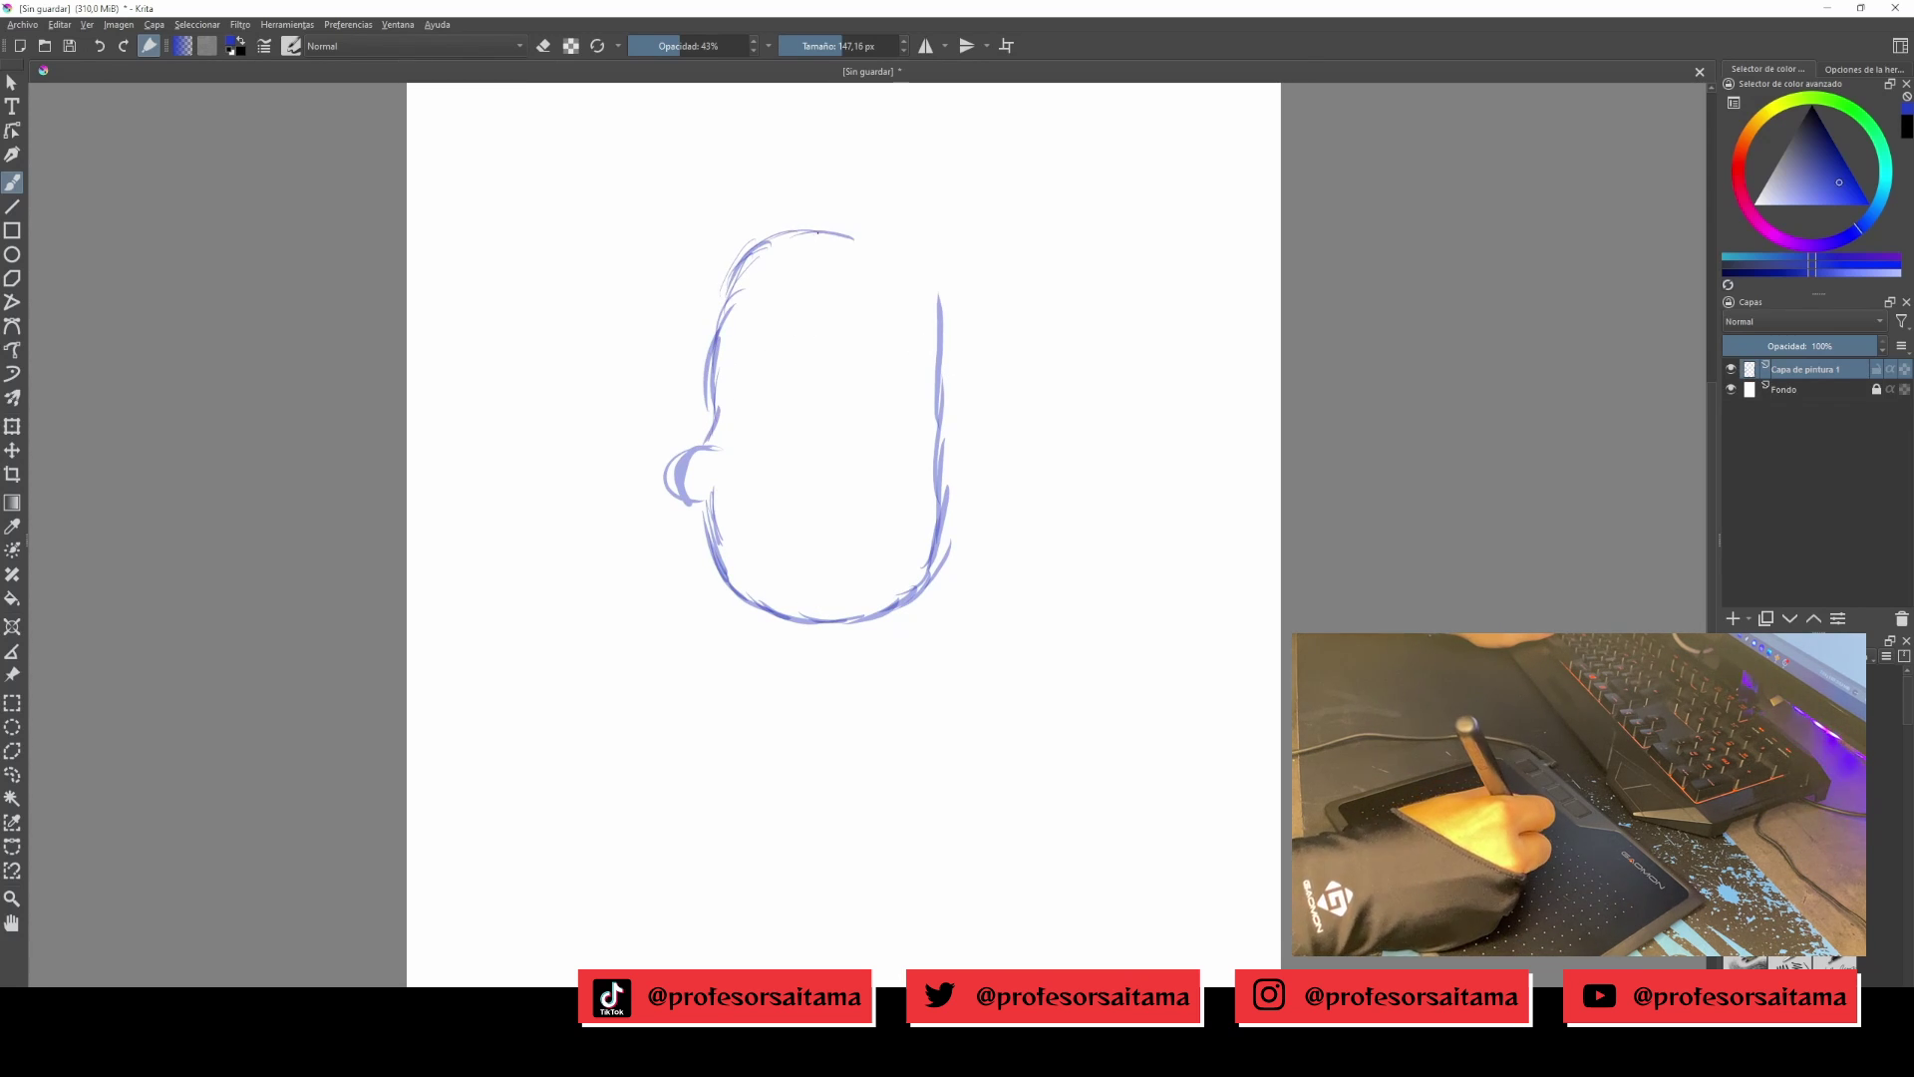
left_click_drag(925, 310, 941, 425)
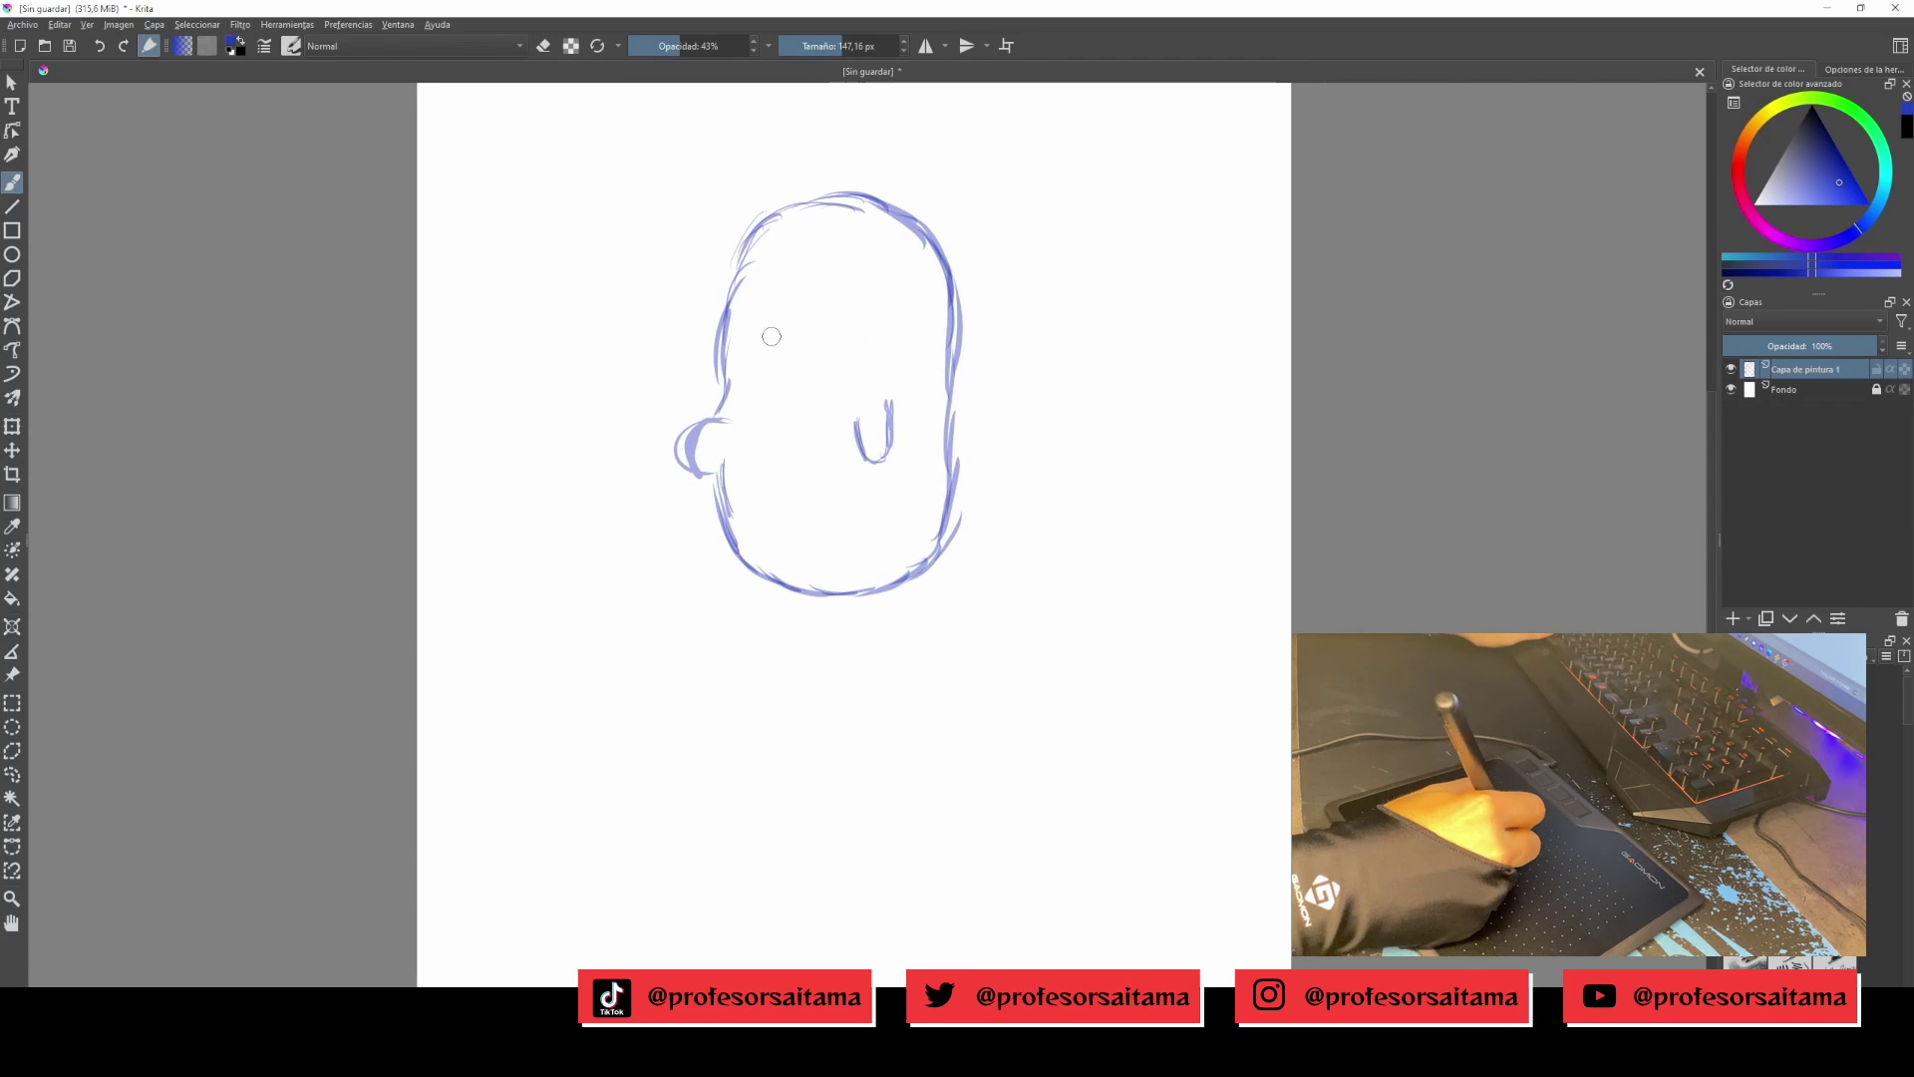
mouse_move(774, 327)
left_mouse_down()
mouse_move(778, 396)
mouse_move(816, 408)
mouse_move(846, 396)
mouse_move(879, 324)
left_mouse_up()
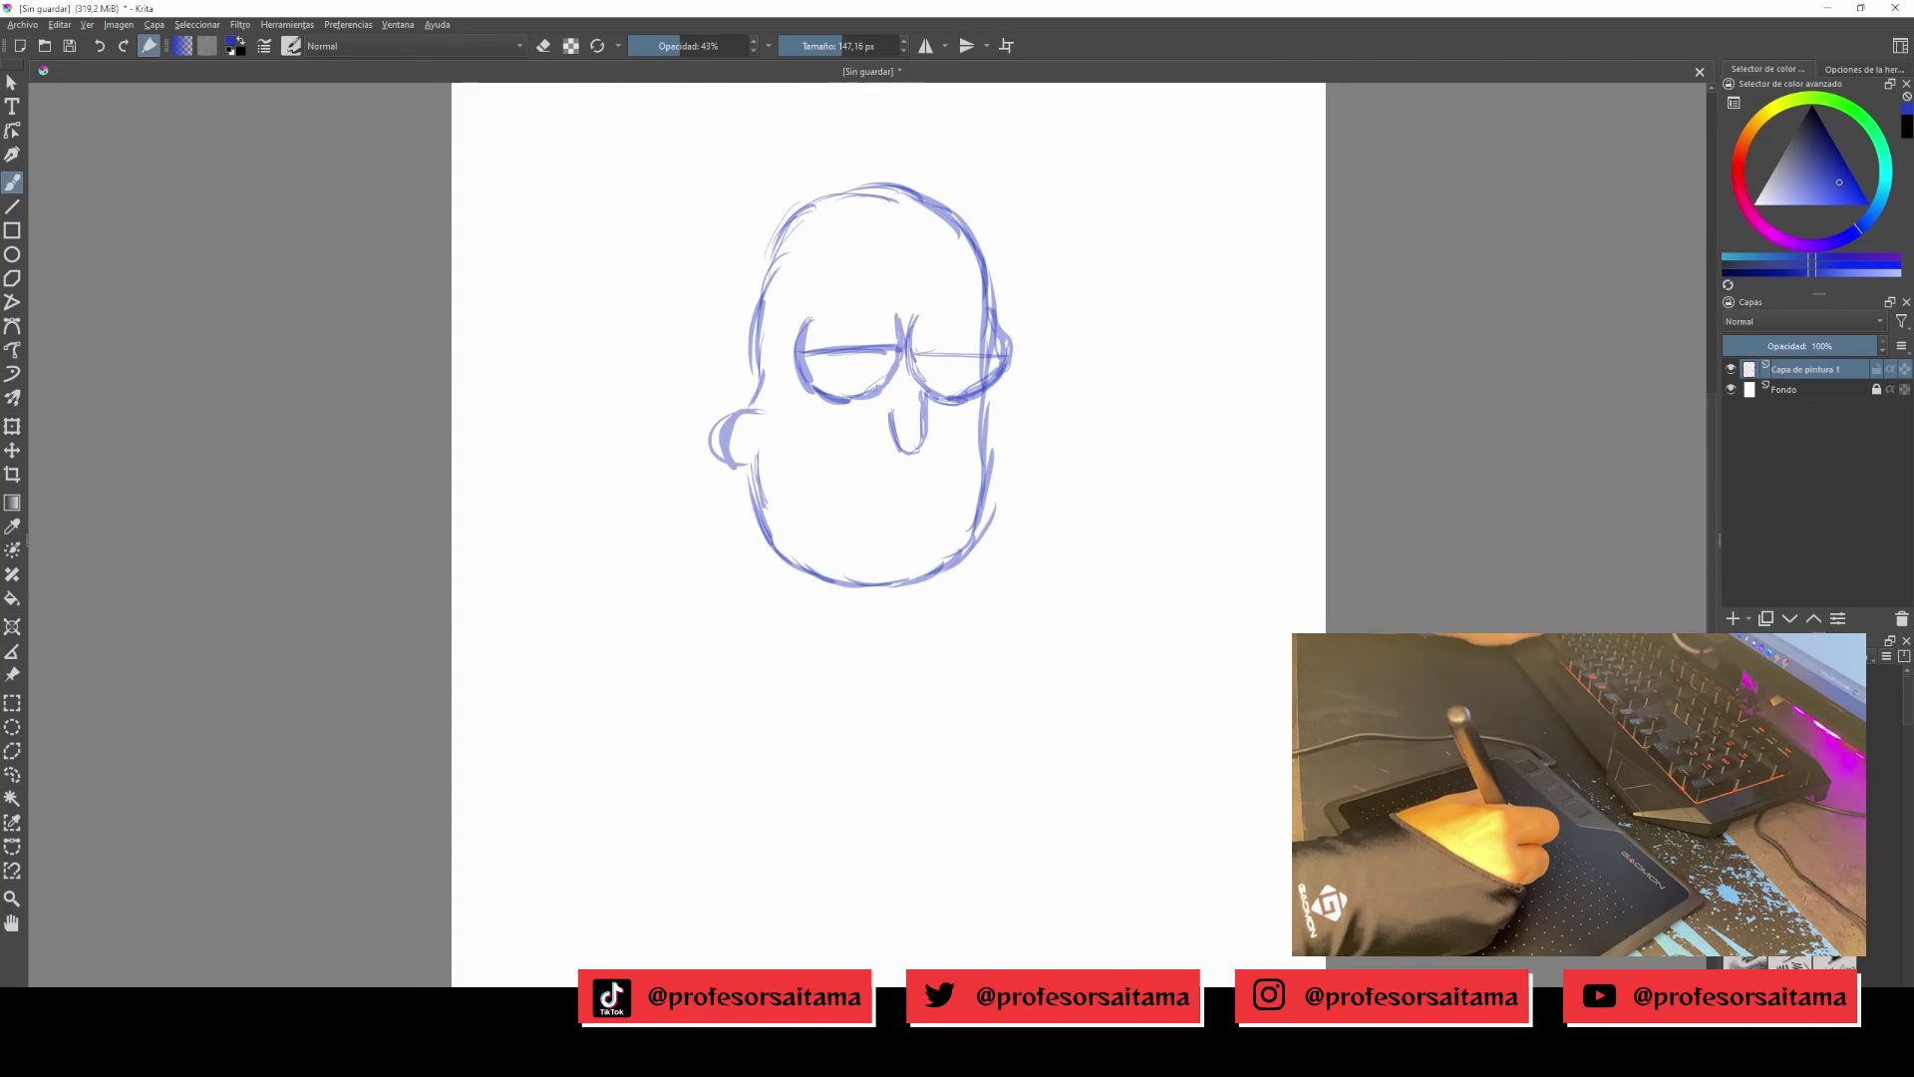
left_click_drag(863, 351, 865, 362)
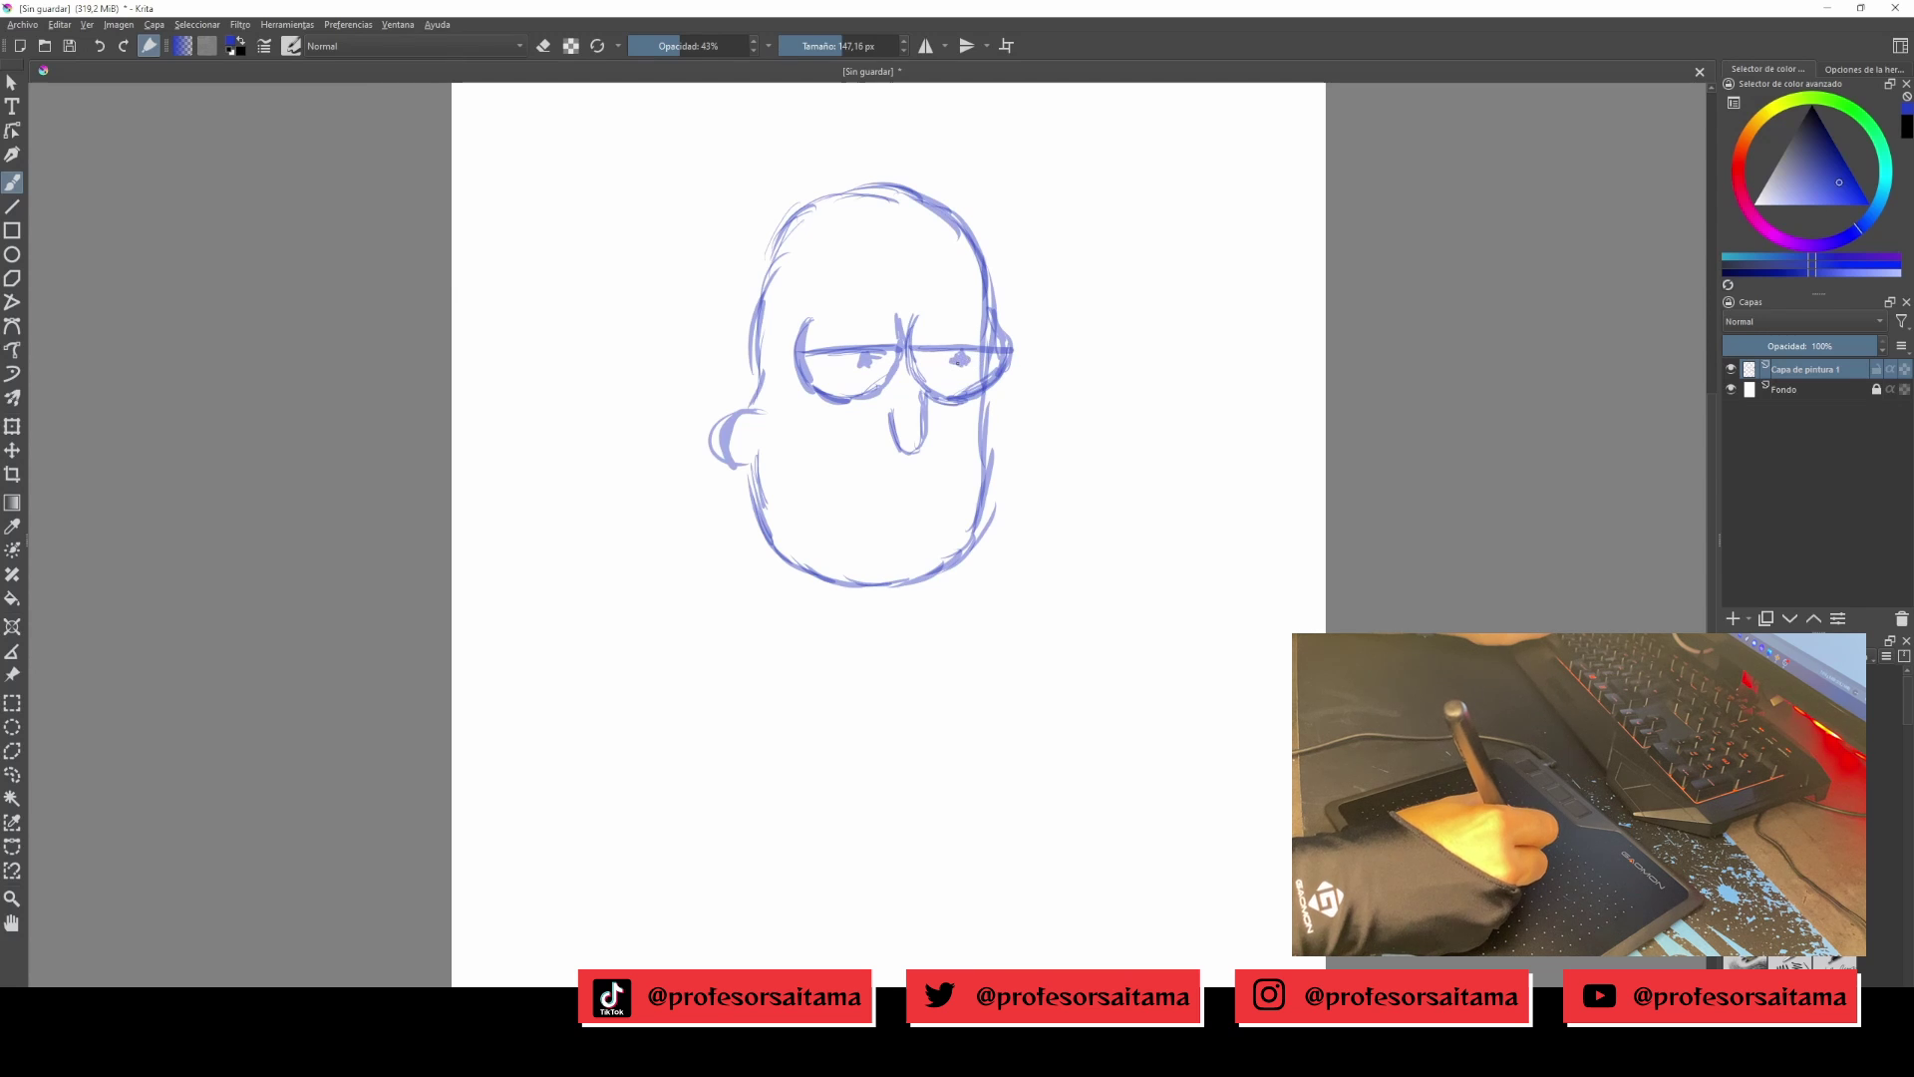
Sketch a frowning mouth with curved cheek creases below the nose, undoing the unsuccessful strokes.
mouse_move(814, 547)
left_mouse_down()
mouse_move(818, 519)
mouse_move(962, 464)
left_mouse_up()
key("ctrl+z")
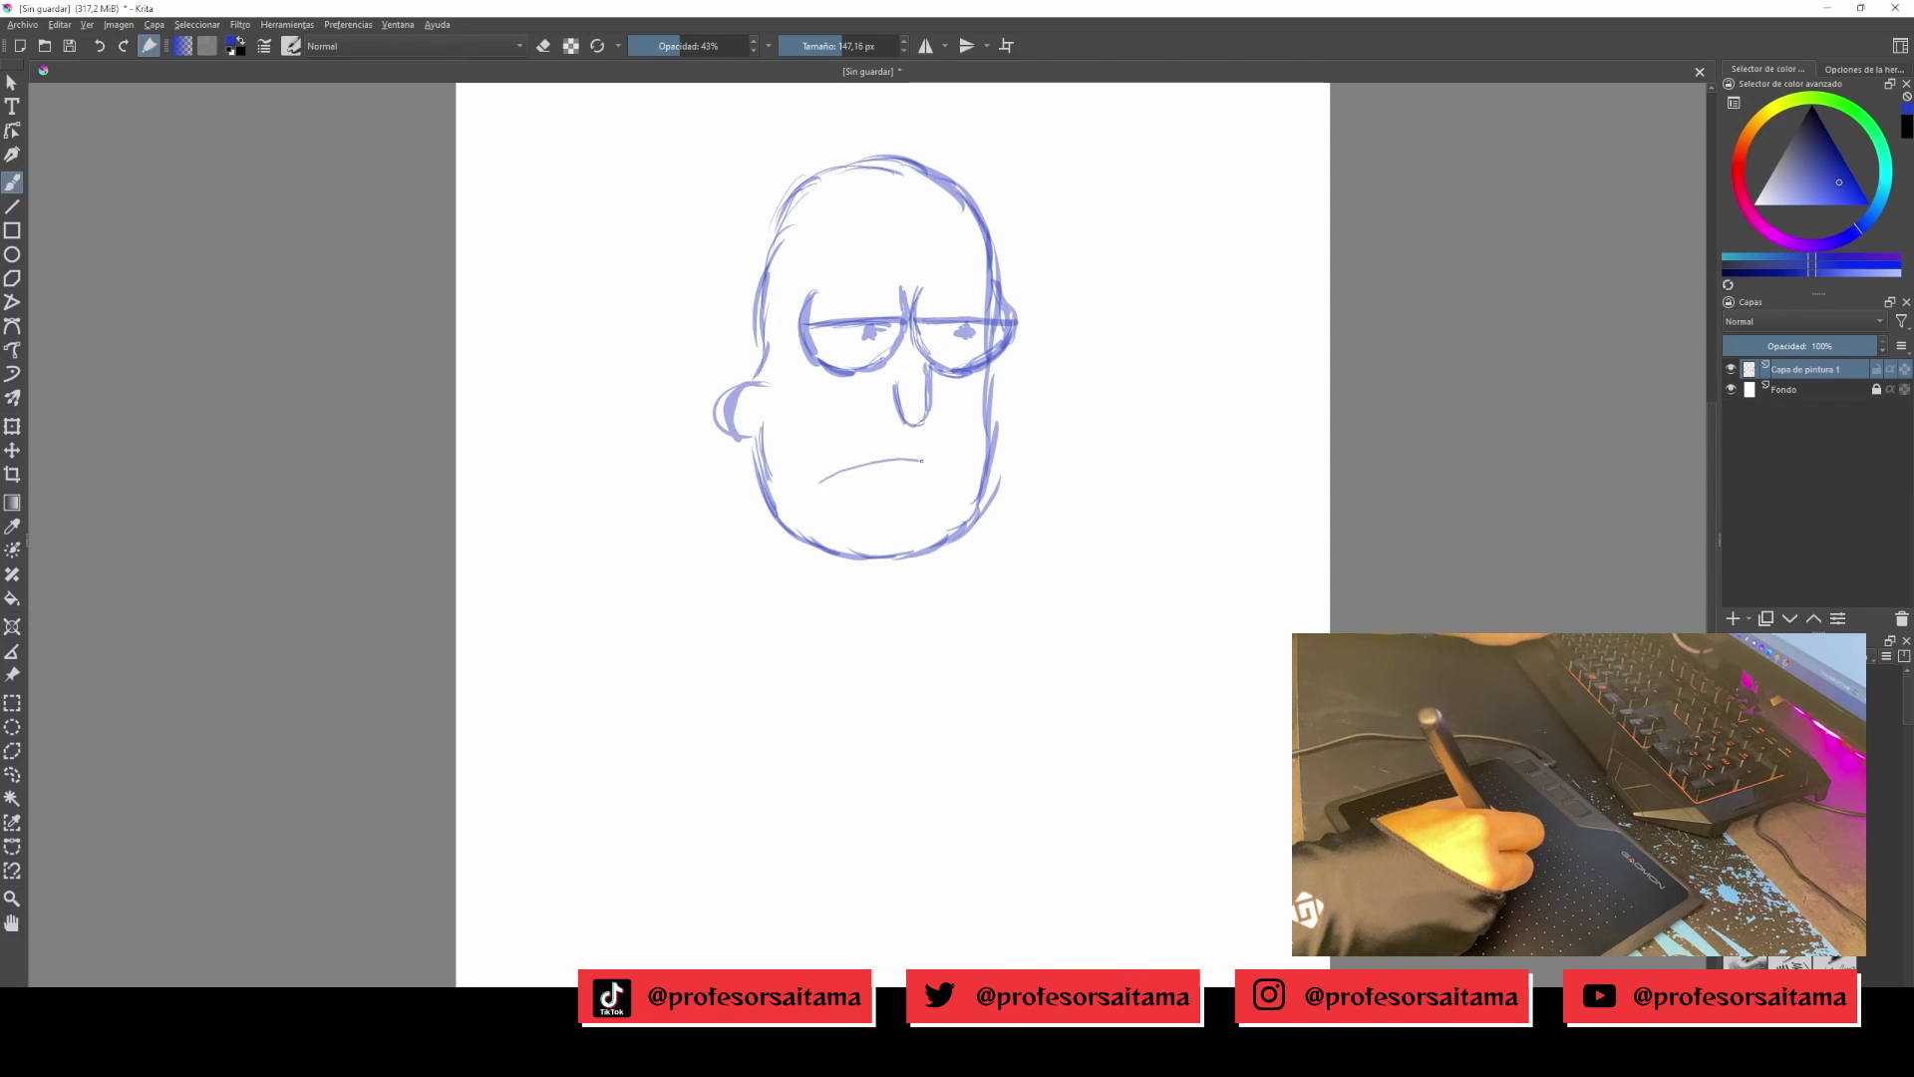
key("ctrl+z")
mouse_move(823, 494)
left_mouse_down()
mouse_move(967, 471)
mouse_move(946, 482)
left_mouse_up()
key("ctrl+z")
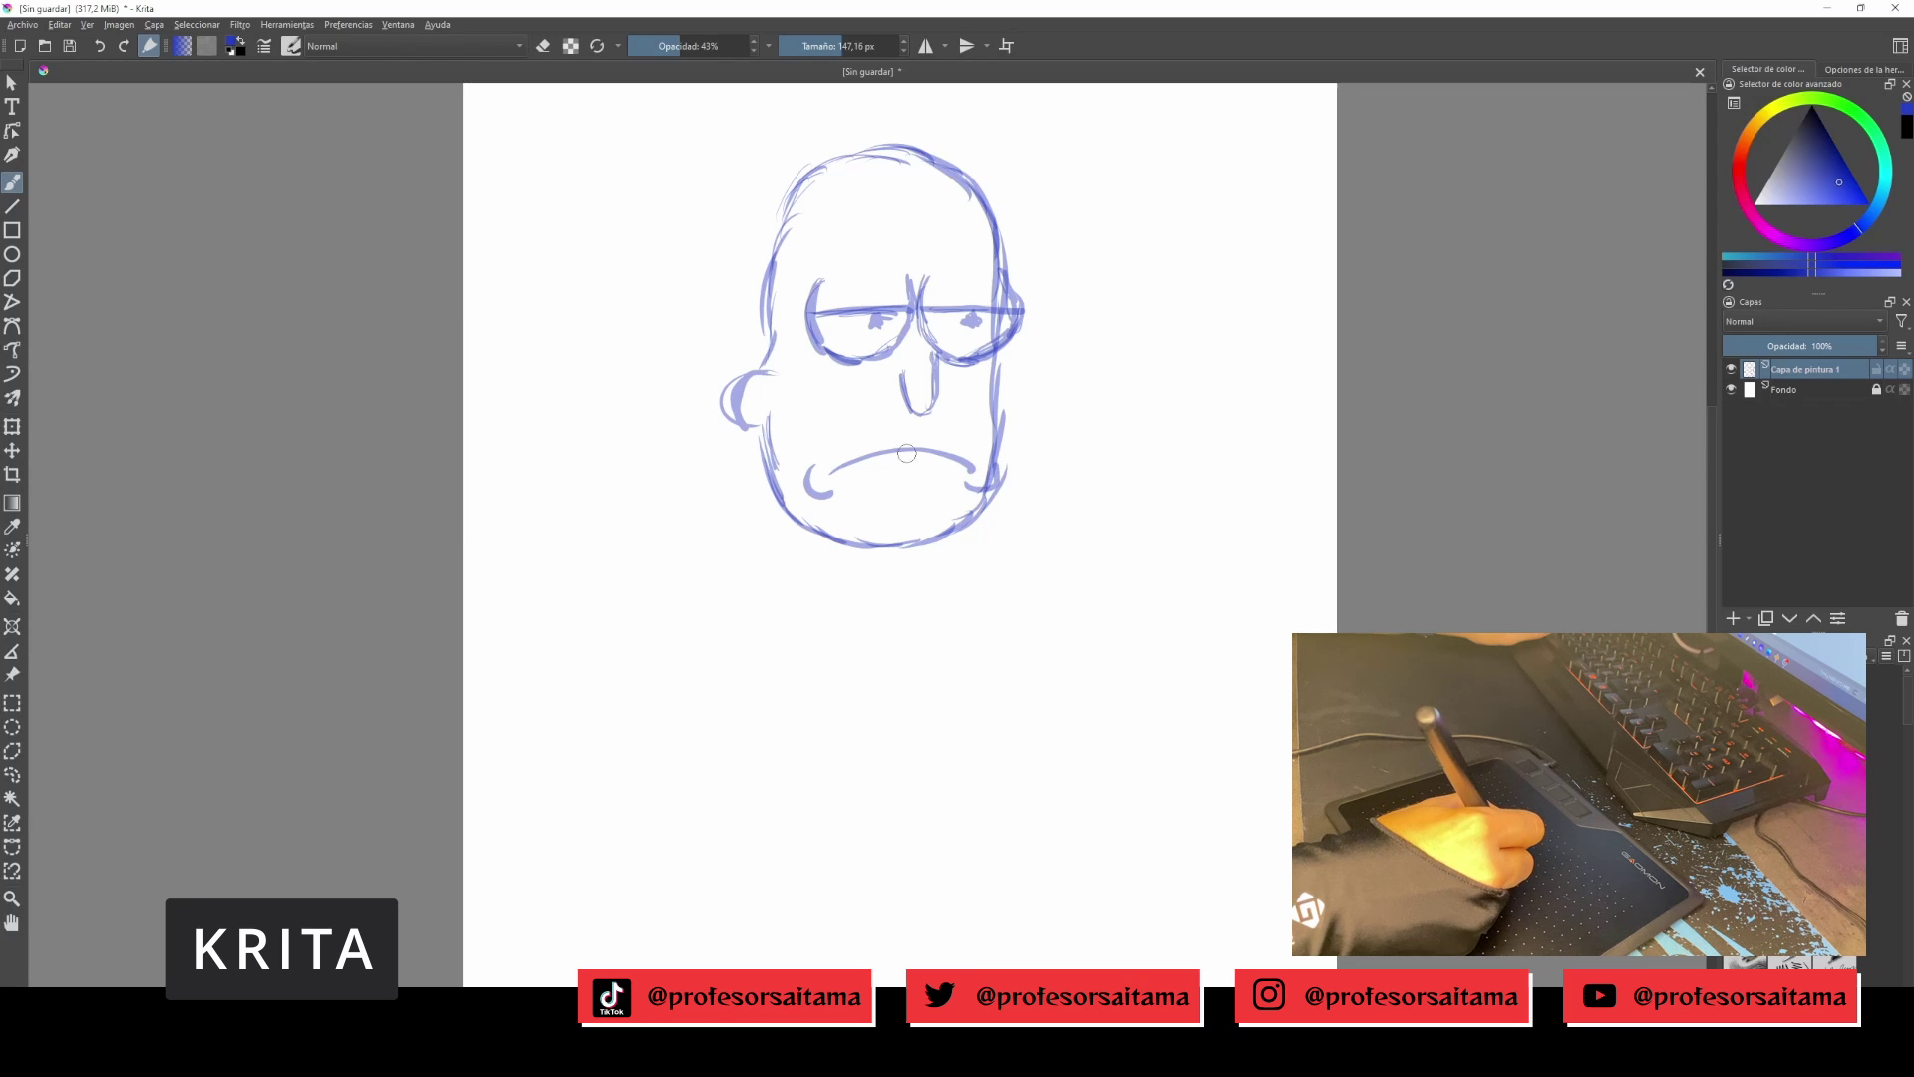
Add drool below the mouth, bags under the eyes and a single long eyebrow to the face.
left_click_drag(923, 496, 943, 461)
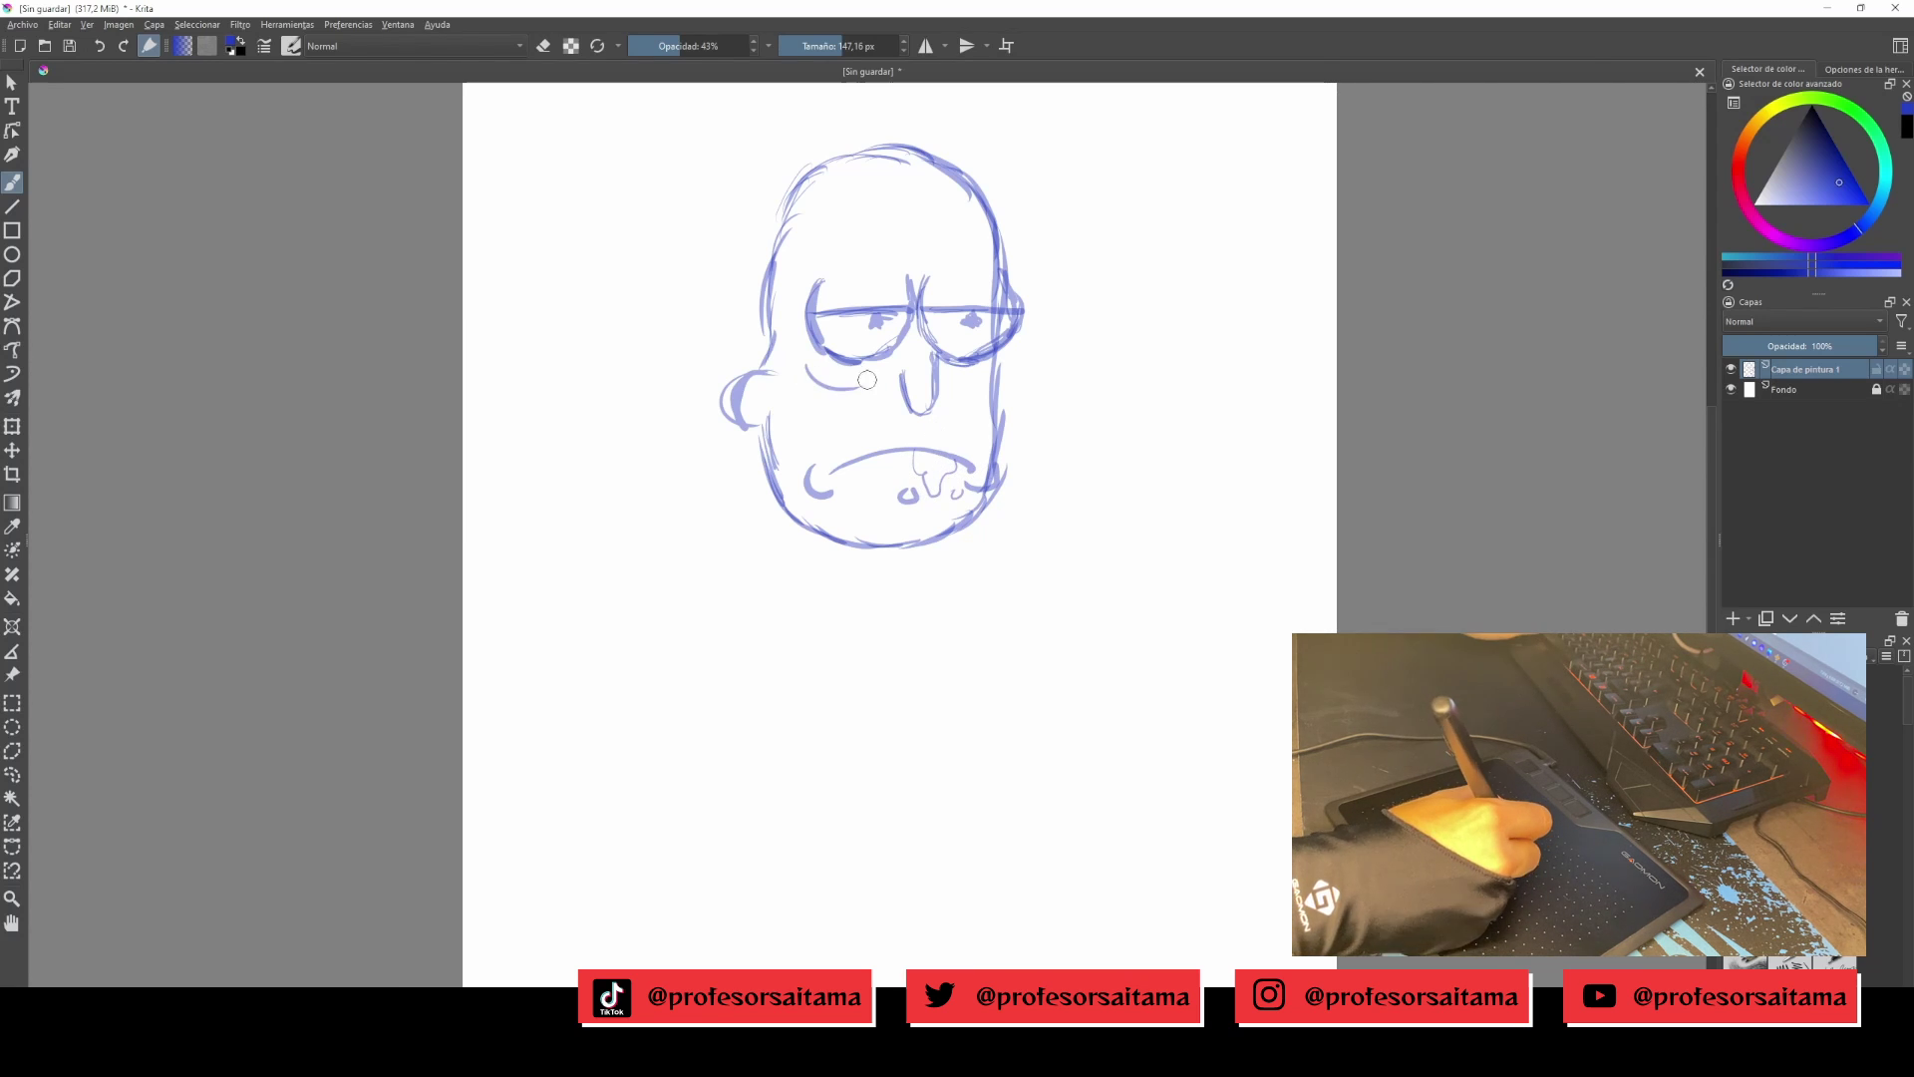
mouse_move(826, 246)
left_mouse_down()
mouse_move(825, 347)
mouse_move(935, 365)
mouse_move(860, 468)
left_mouse_up()
key("ctrl+z")
Sketch large pointed hair spikes all around the character's head, with smaller ones near the ears.
left_click_drag(773, 359, 766, 229)
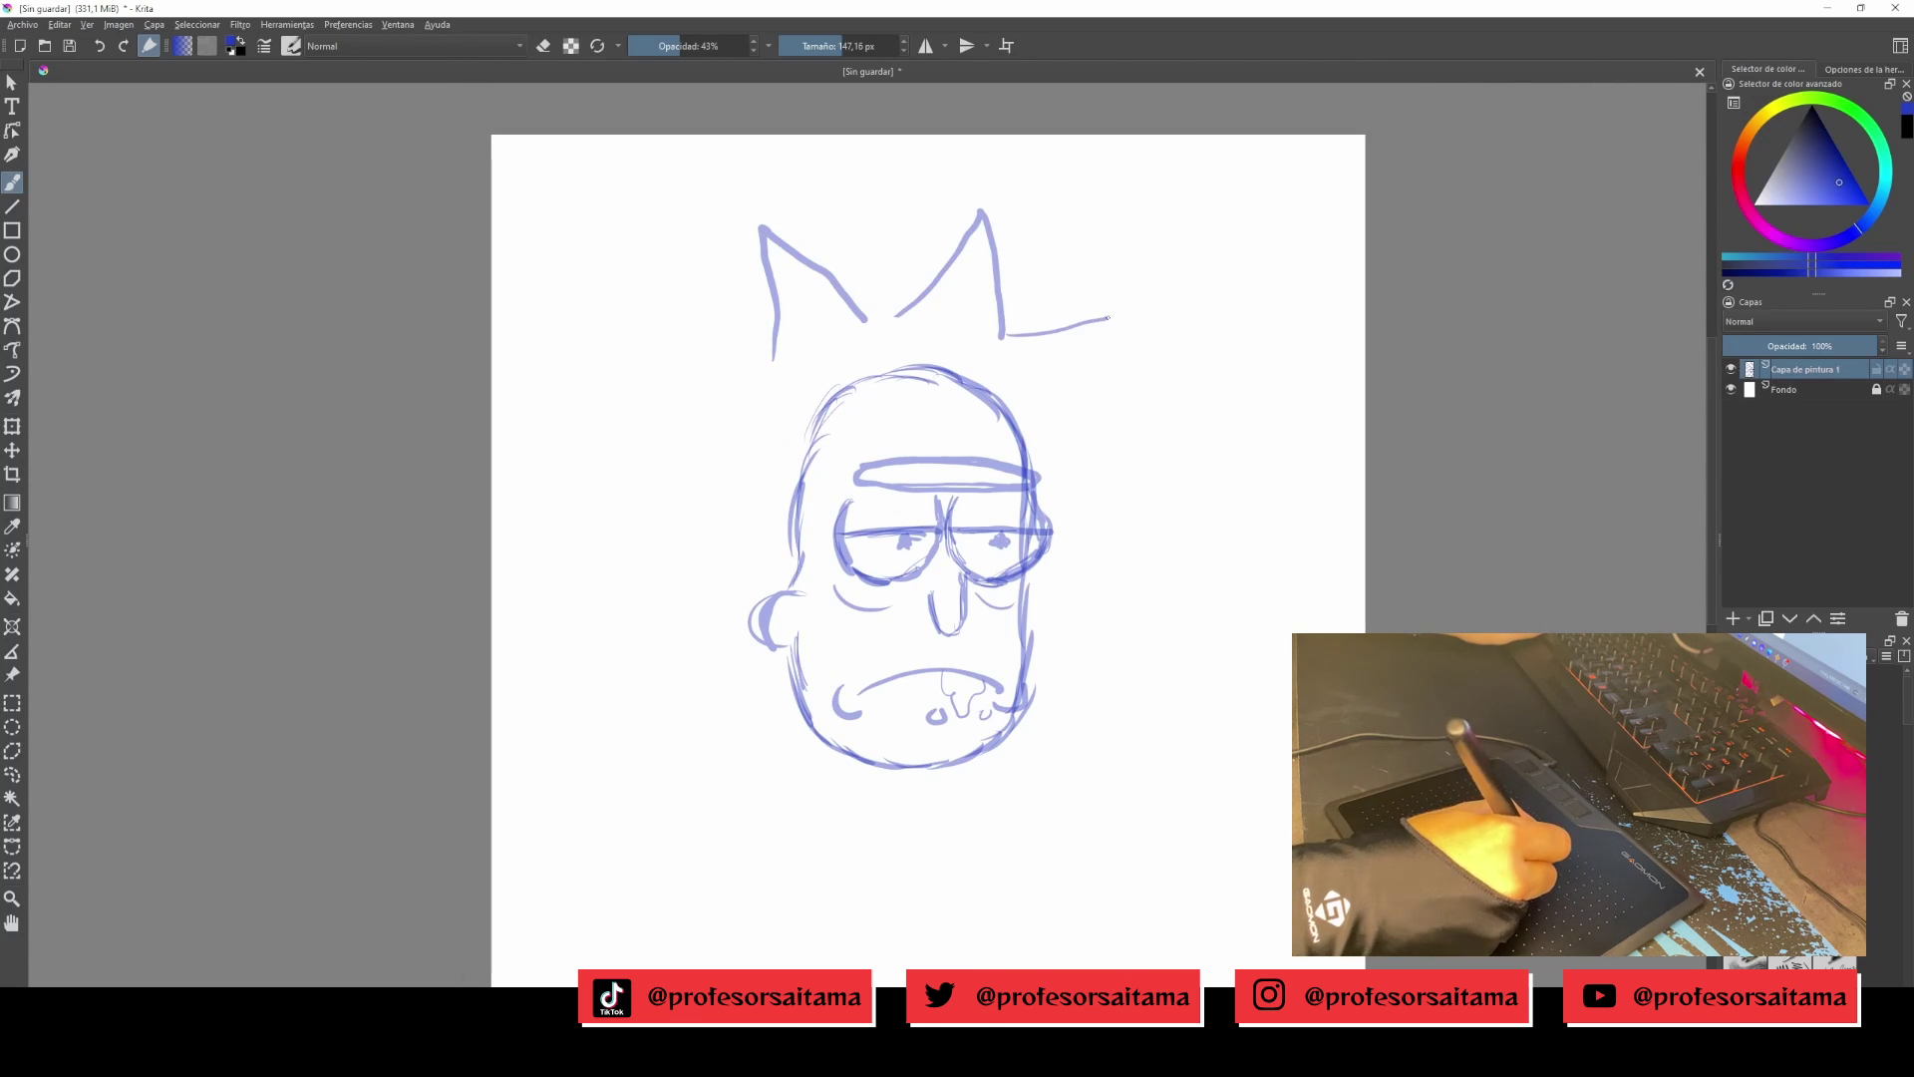
mouse_move(1128, 433)
left_mouse_down()
mouse_move(1053, 486)
mouse_move(1124, 405)
mouse_move(1156, 463)
mouse_move(1100, 513)
left_mouse_up()
mouse_move(1116, 494)
left_mouse_down()
mouse_move(1085, 439)
mouse_move(1144, 469)
mouse_move(1106, 496)
left_mouse_up()
left_click_drag(862, 276, 874, 349)
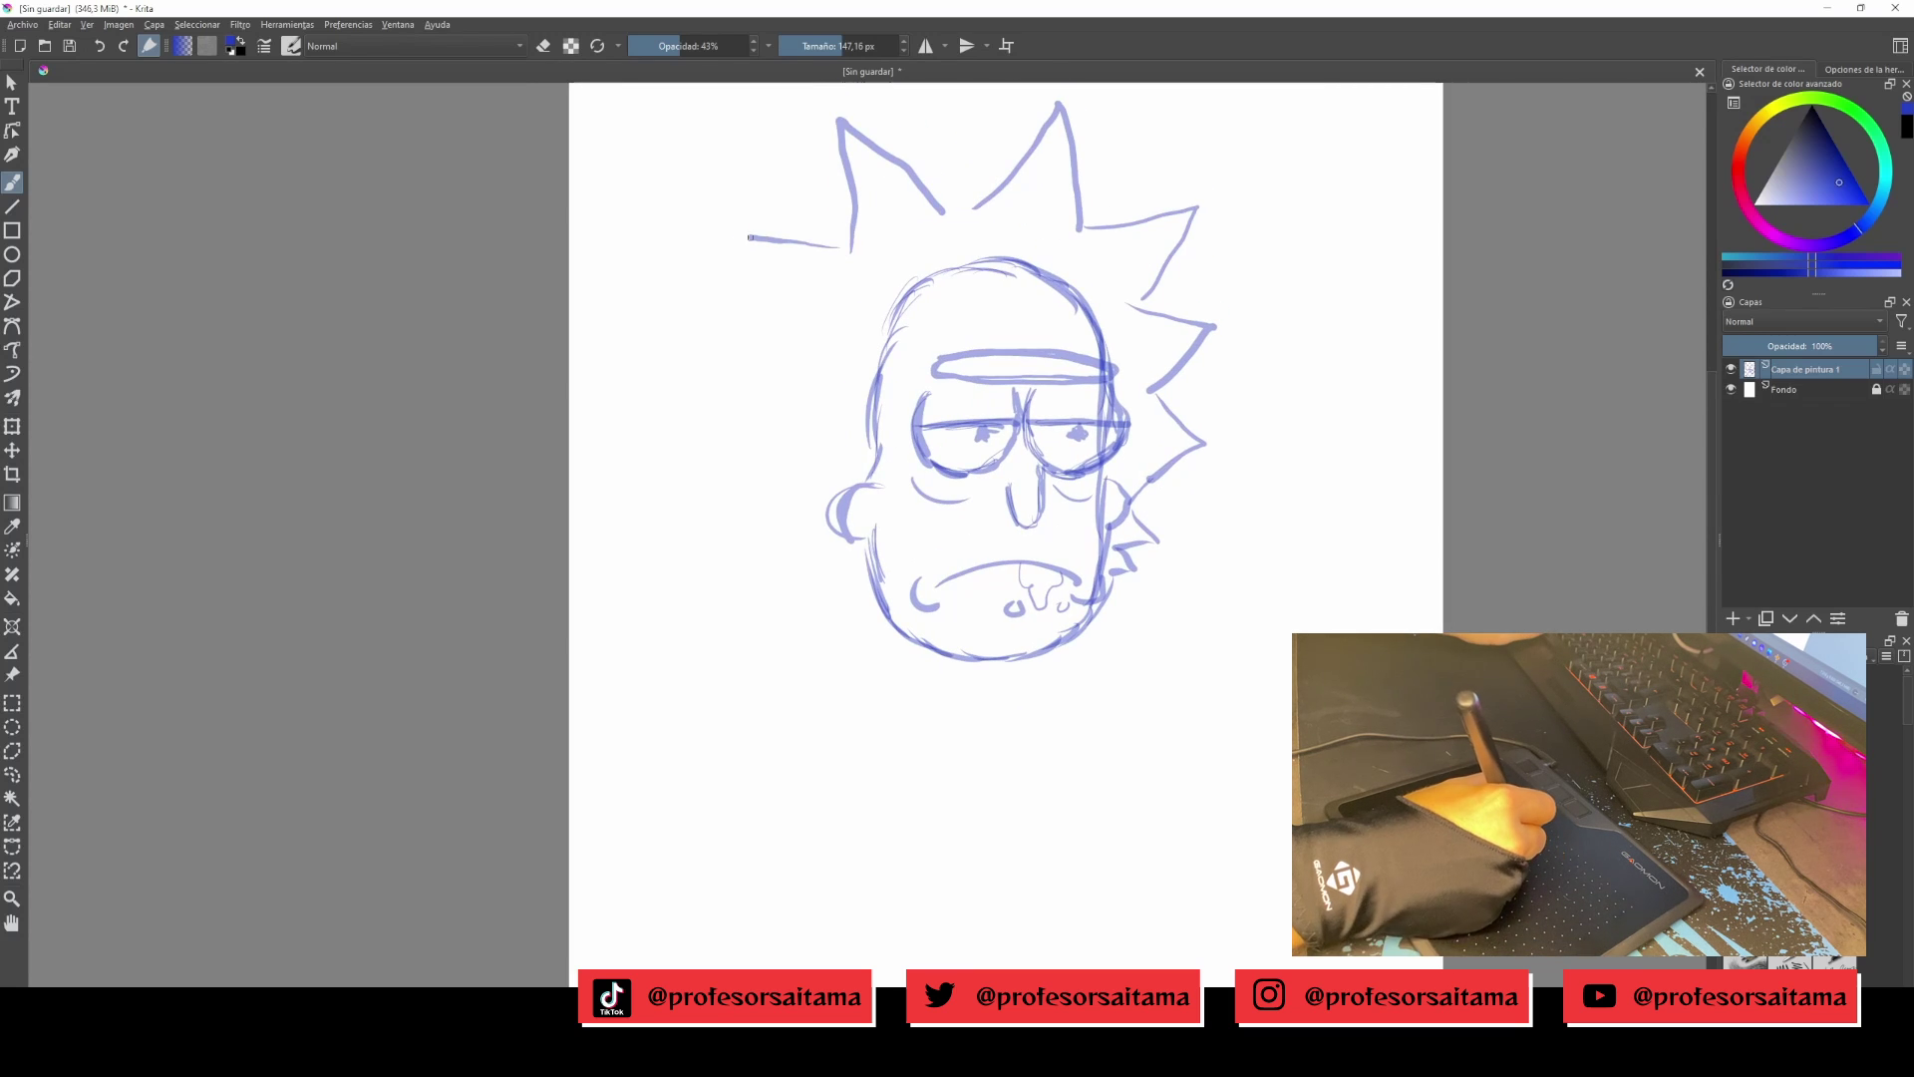
mouse_move(742, 352)
left_mouse_down()
mouse_move(772, 415)
mouse_move(825, 404)
left_mouse_up()
left_click_drag(897, 558, 914, 464)
left_click_drag(808, 418, 858, 506)
Sketch the neck and the outer outline of the shoulder and bent arm on the drawing's left side.
mouse_move(978, 458)
left_mouse_down()
mouse_move(981, 442)
mouse_move(925, 439)
left_mouse_up()
mouse_move(931, 568)
left_mouse_down()
mouse_move(837, 440)
mouse_move(864, 487)
left_mouse_up()
key("minus")
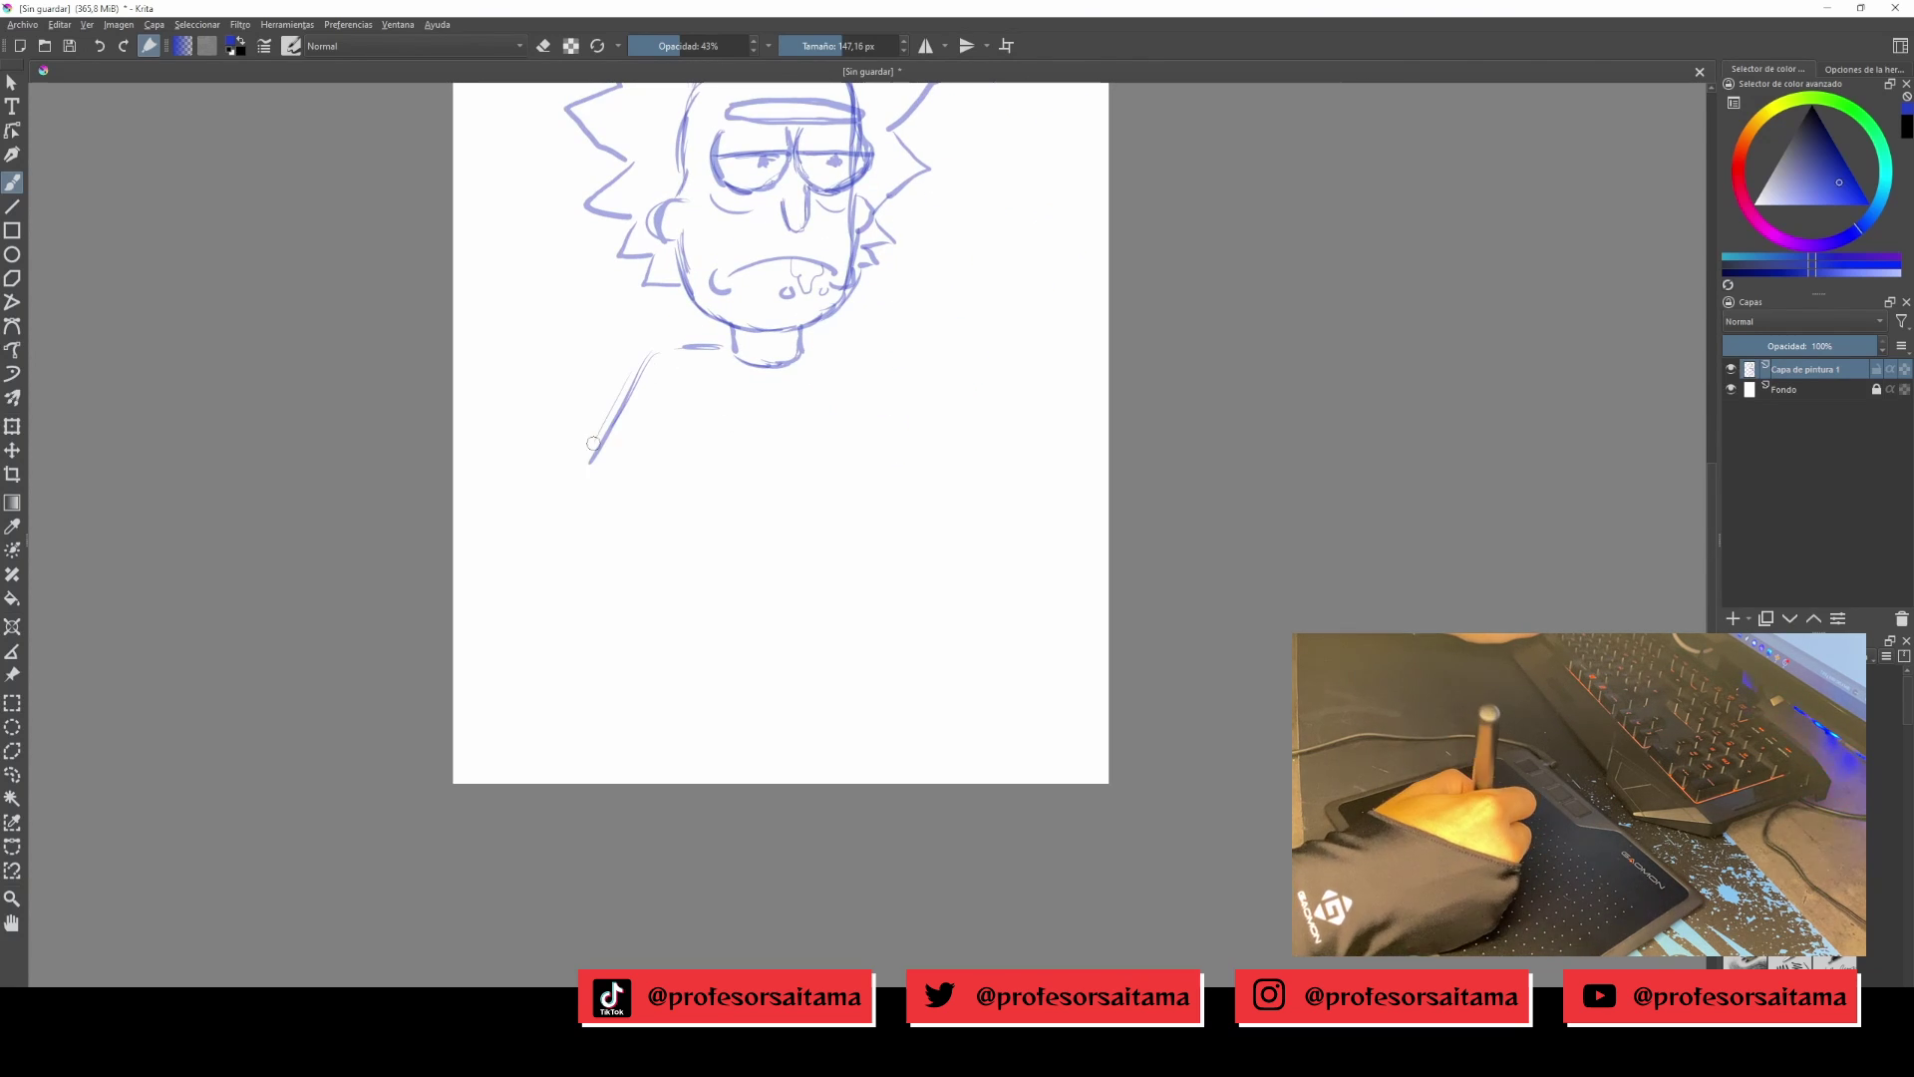
left_click_drag(610, 680, 598, 653)
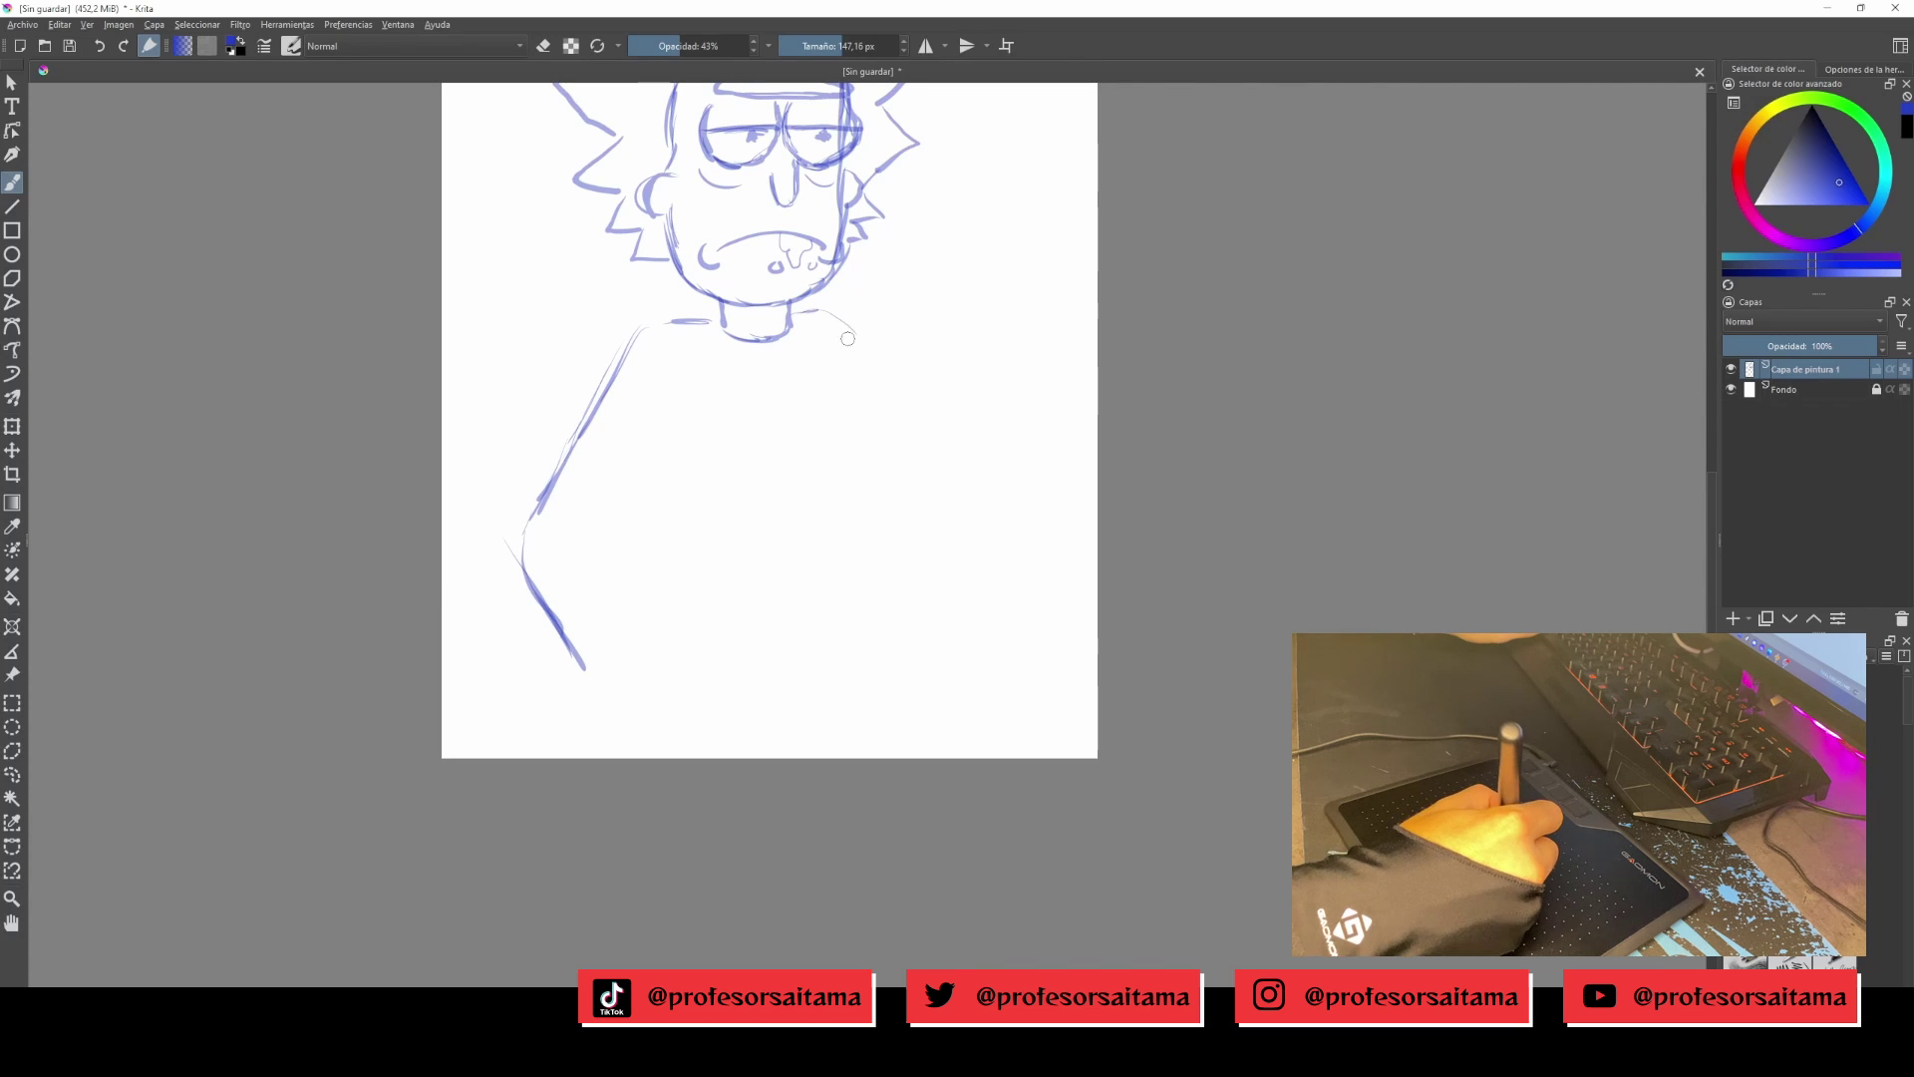
Sketch the shoulder, coat front edge, notched lapel and lower coat line on the drawing's right side.
left_click_drag(848, 339, 902, 445)
left_click_drag(836, 377, 851, 338)
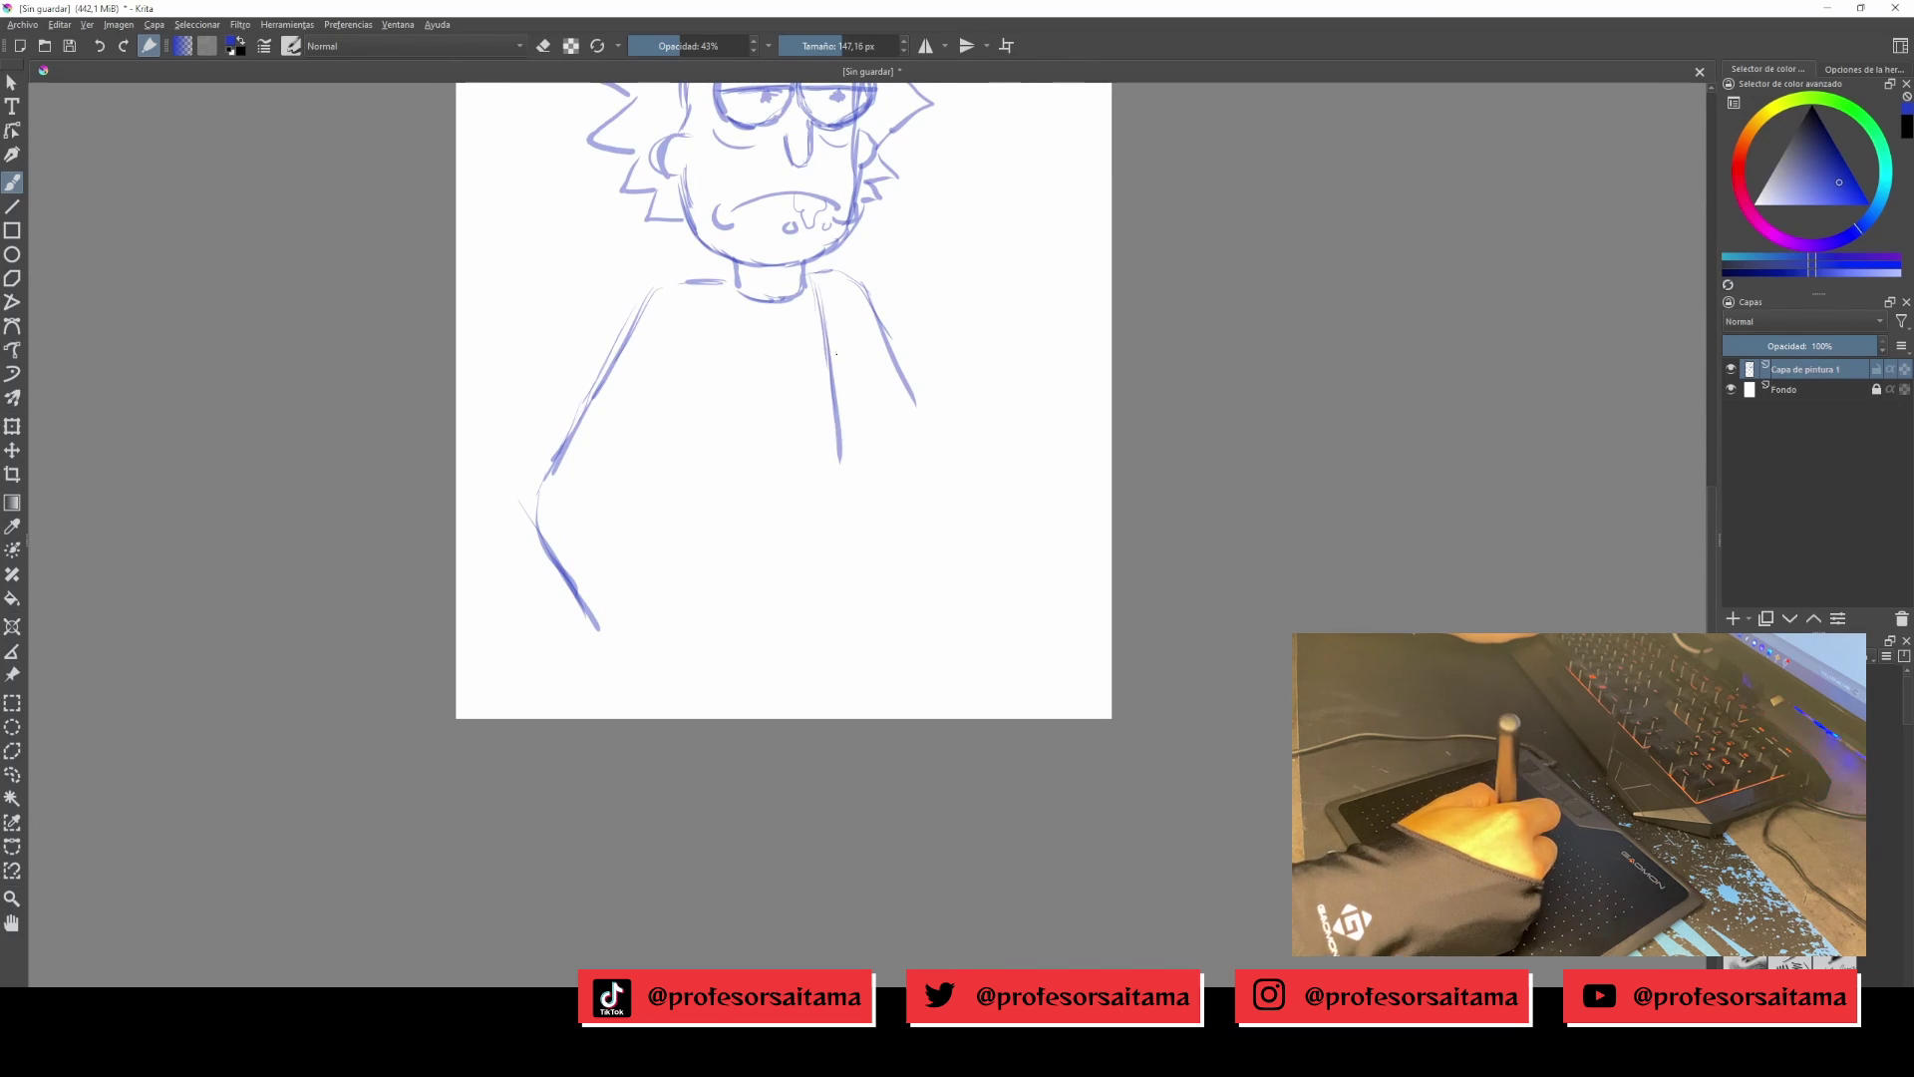
left_click_drag(892, 317, 877, 308)
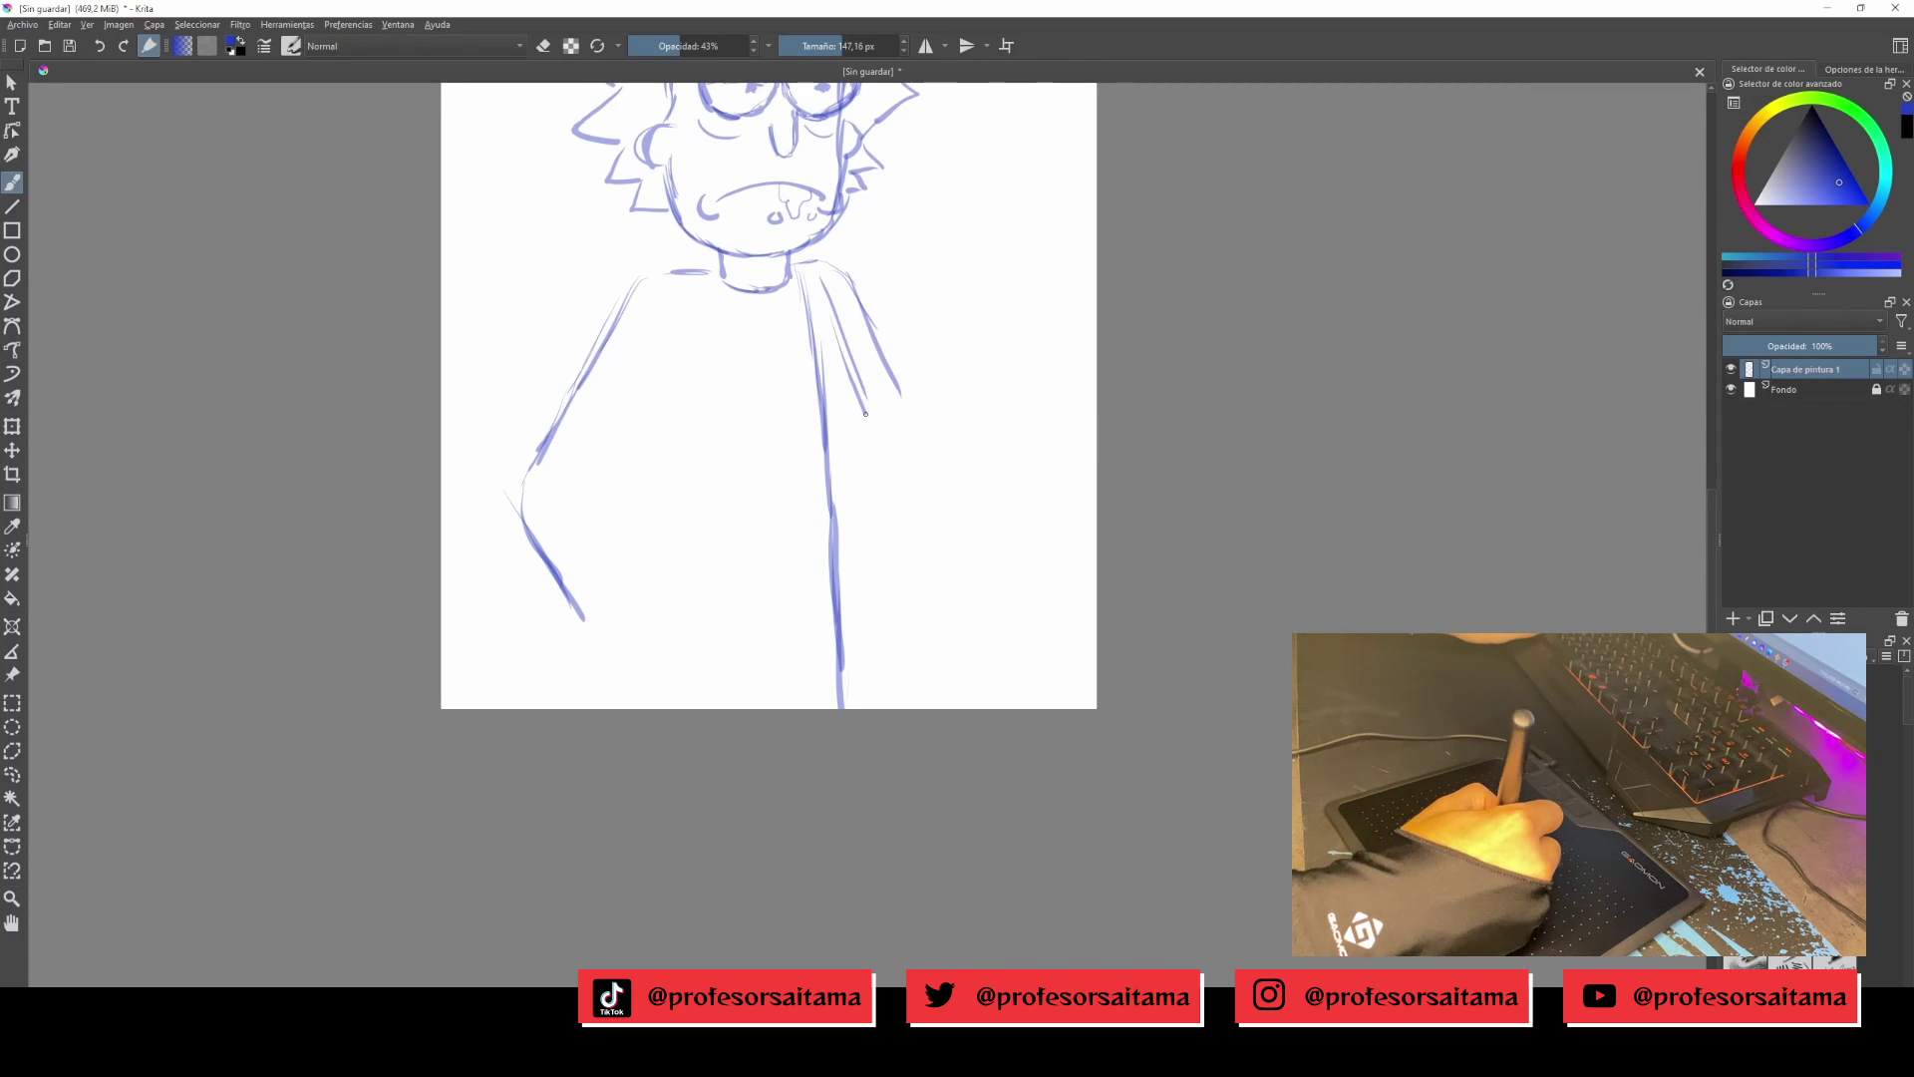
left_click_drag(872, 466, 863, 454)
left_click_drag(837, 432, 869, 461)
left_click_drag(678, 757, 711, 807)
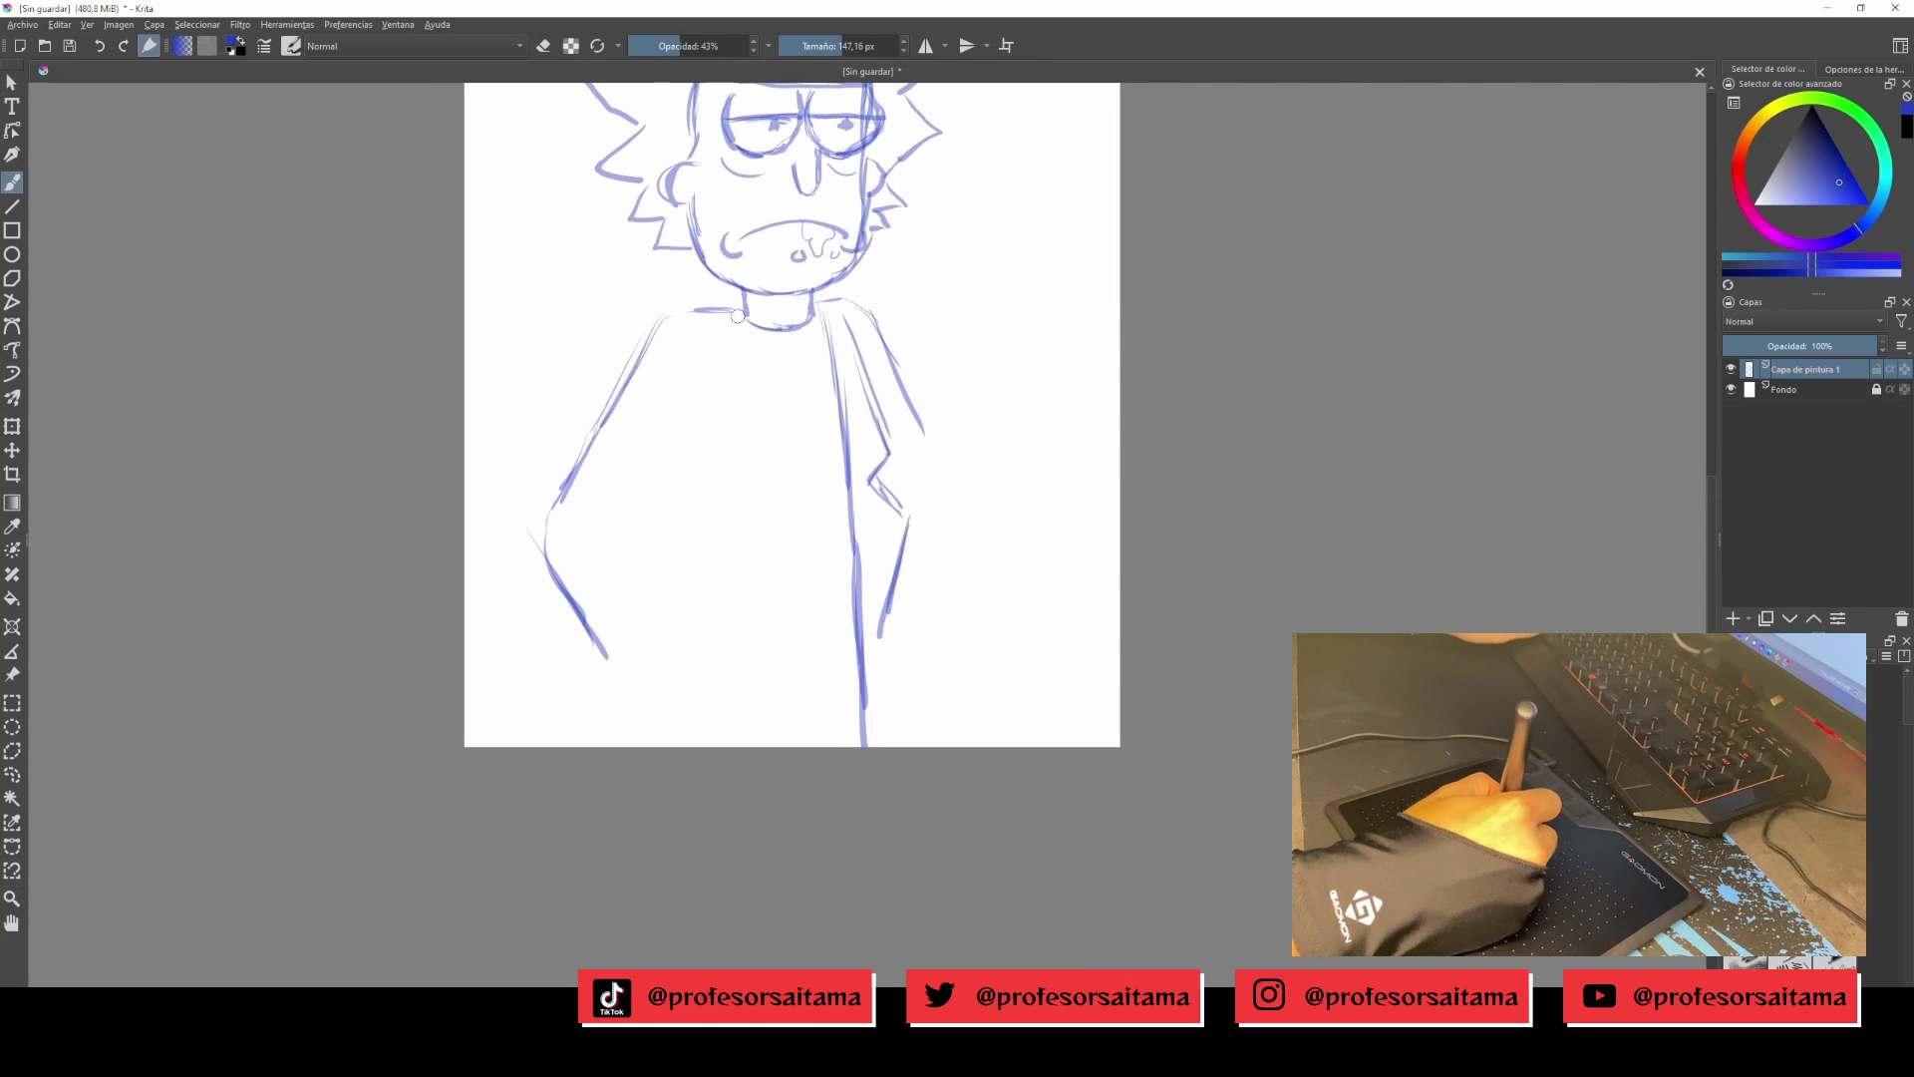
Draw the coat front edge and notched lapel on the drawing's left side, plus the inner line of the bent arm.
mouse_move(741, 320)
left_mouse_down()
mouse_move(688, 733)
mouse_move(736, 744)
left_mouse_up()
key("ctrl+z")
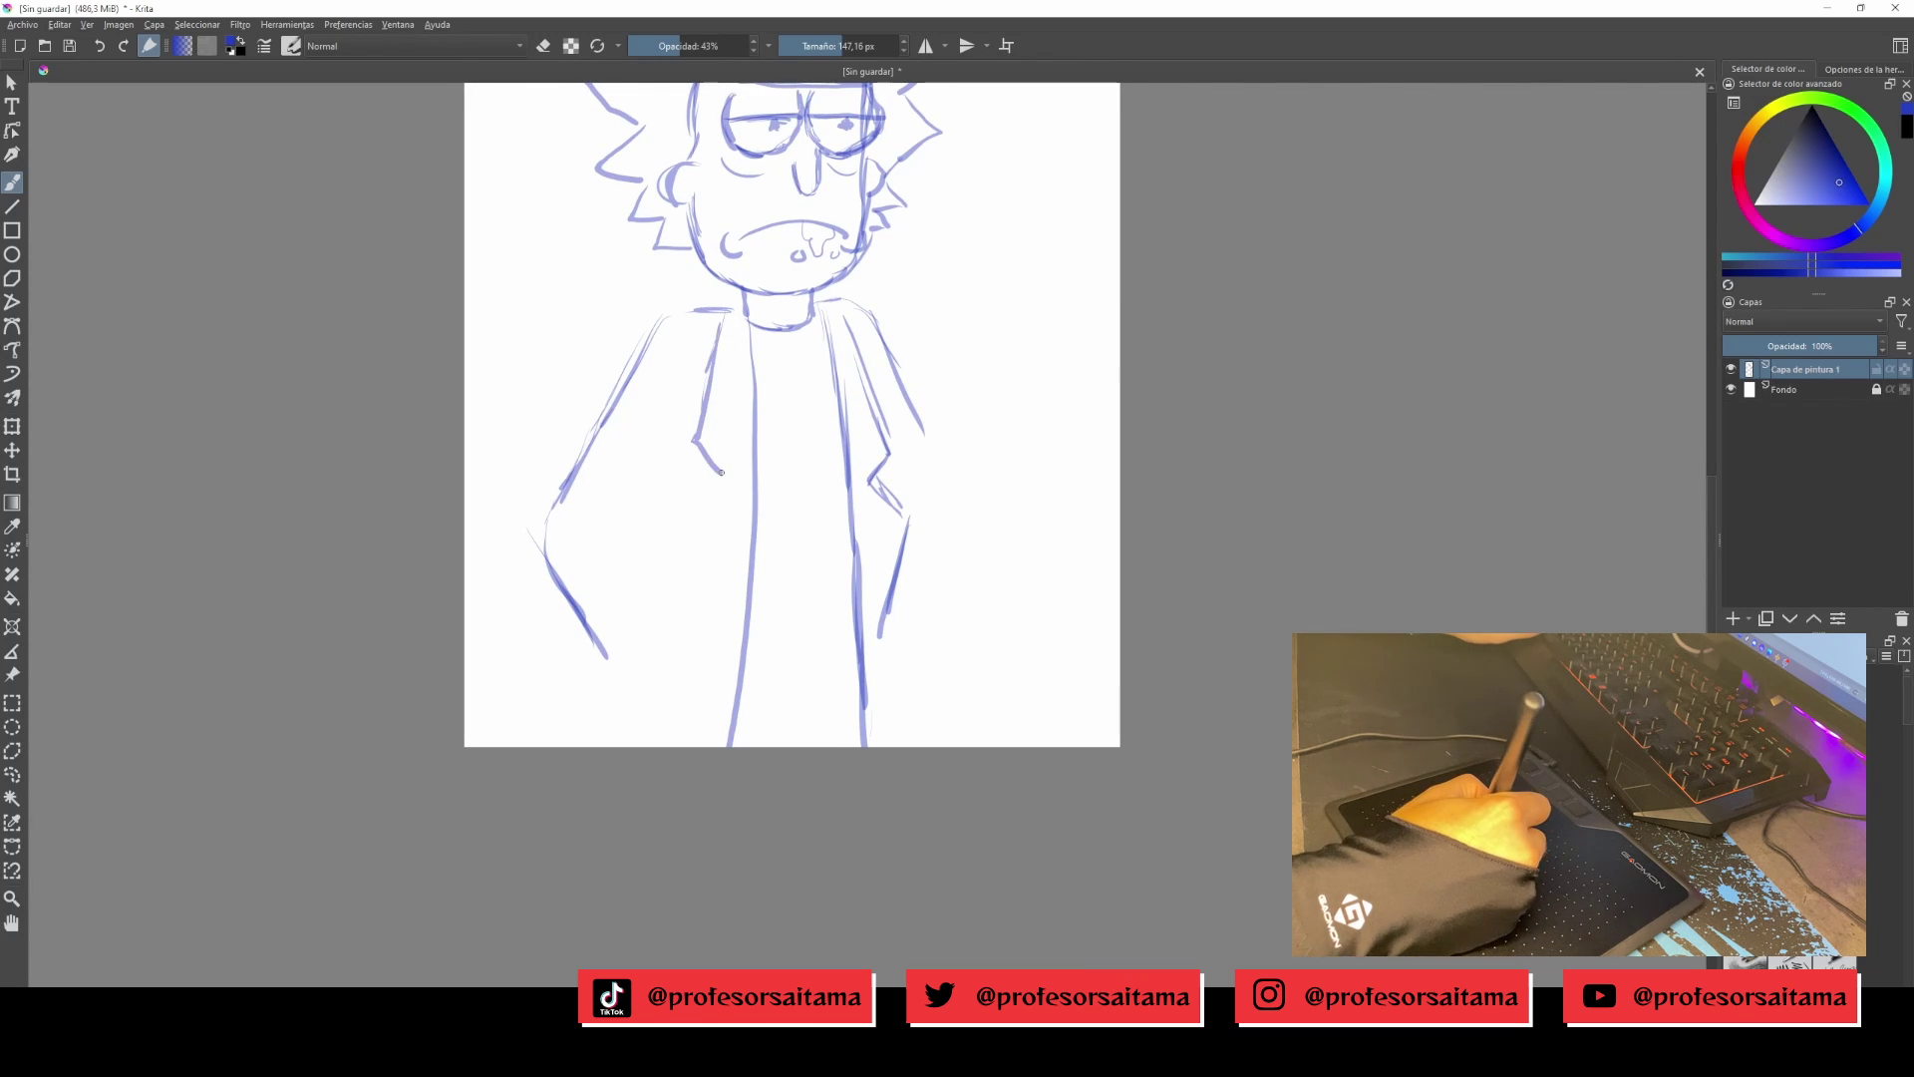
left_click_drag(721, 471, 718, 439)
left_click_drag(731, 440, 709, 482)
left_click_drag(752, 408, 798, 395)
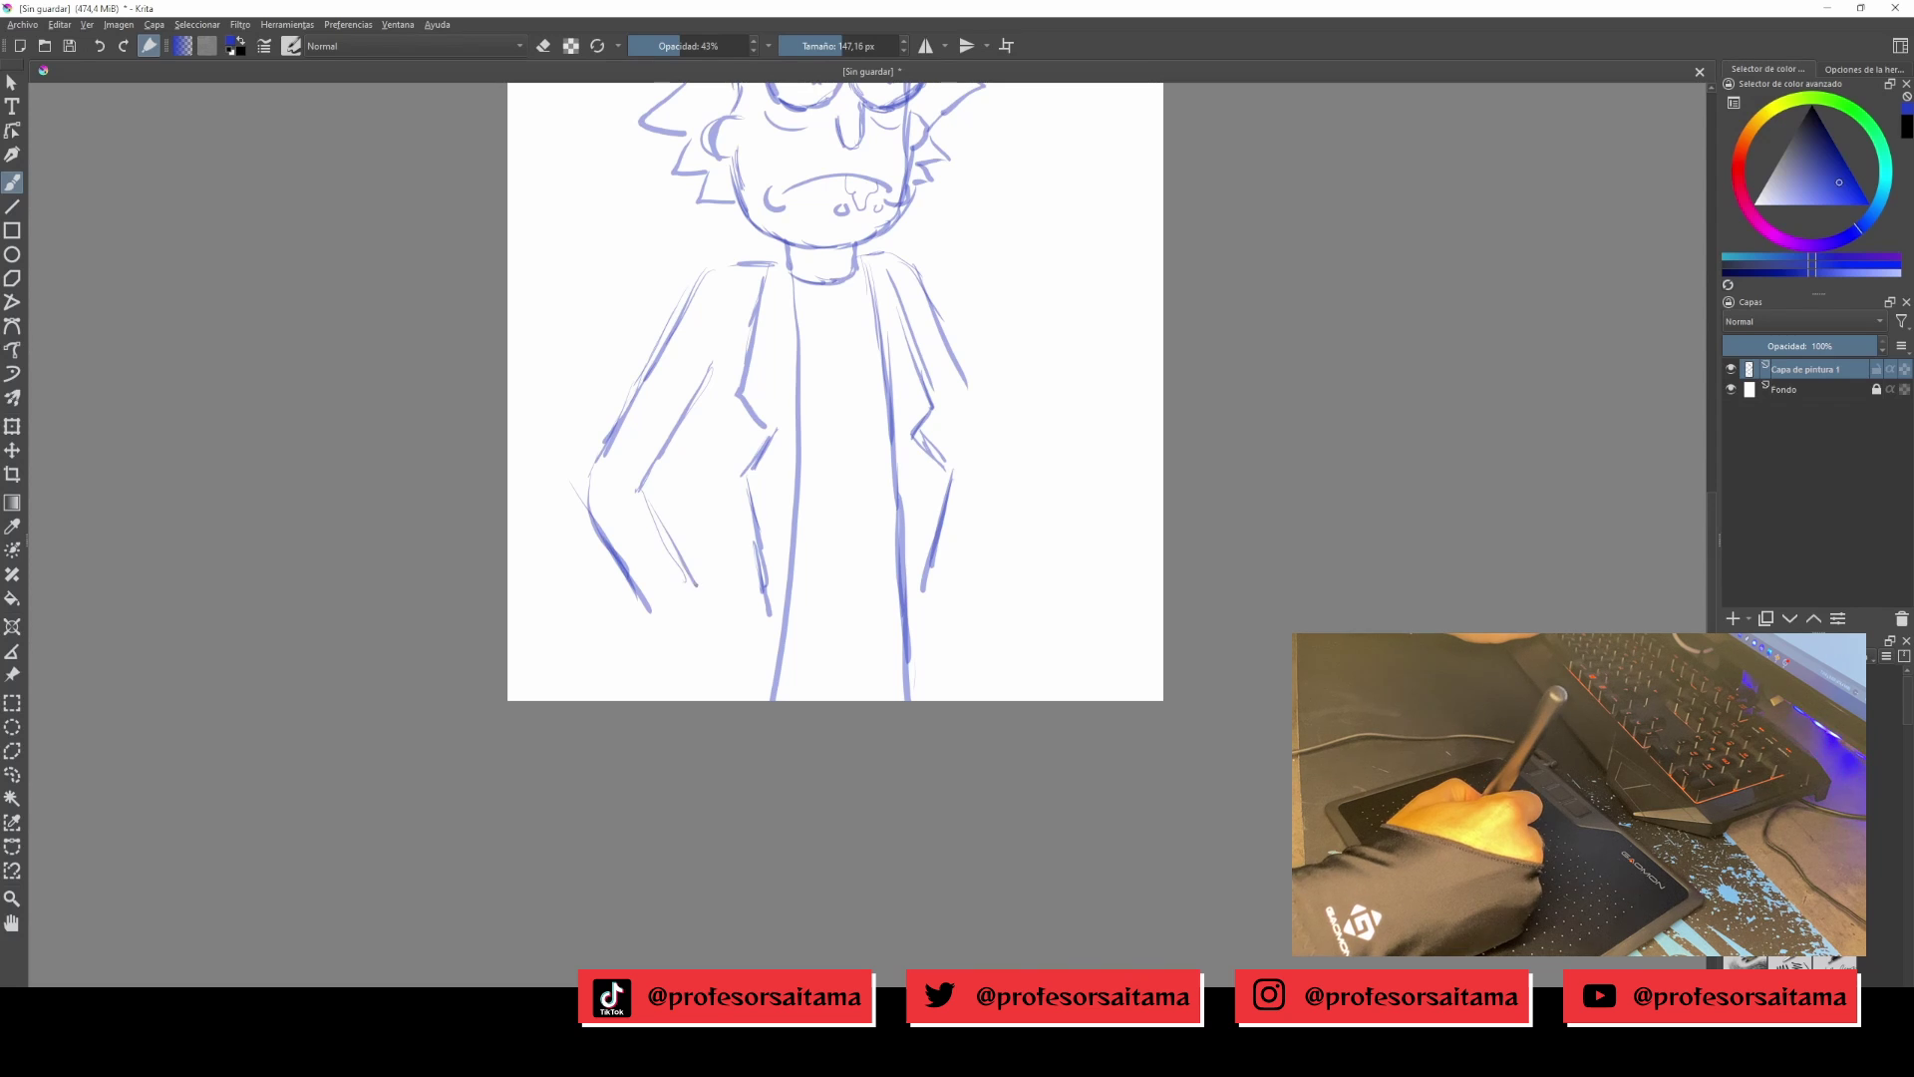
Complete the body sketch with the sleeve end, the remaining coat and arm lines, and a belt with a buckle.
left_click_drag(723, 588, 714, 581)
left_click_drag(714, 574, 703, 591)
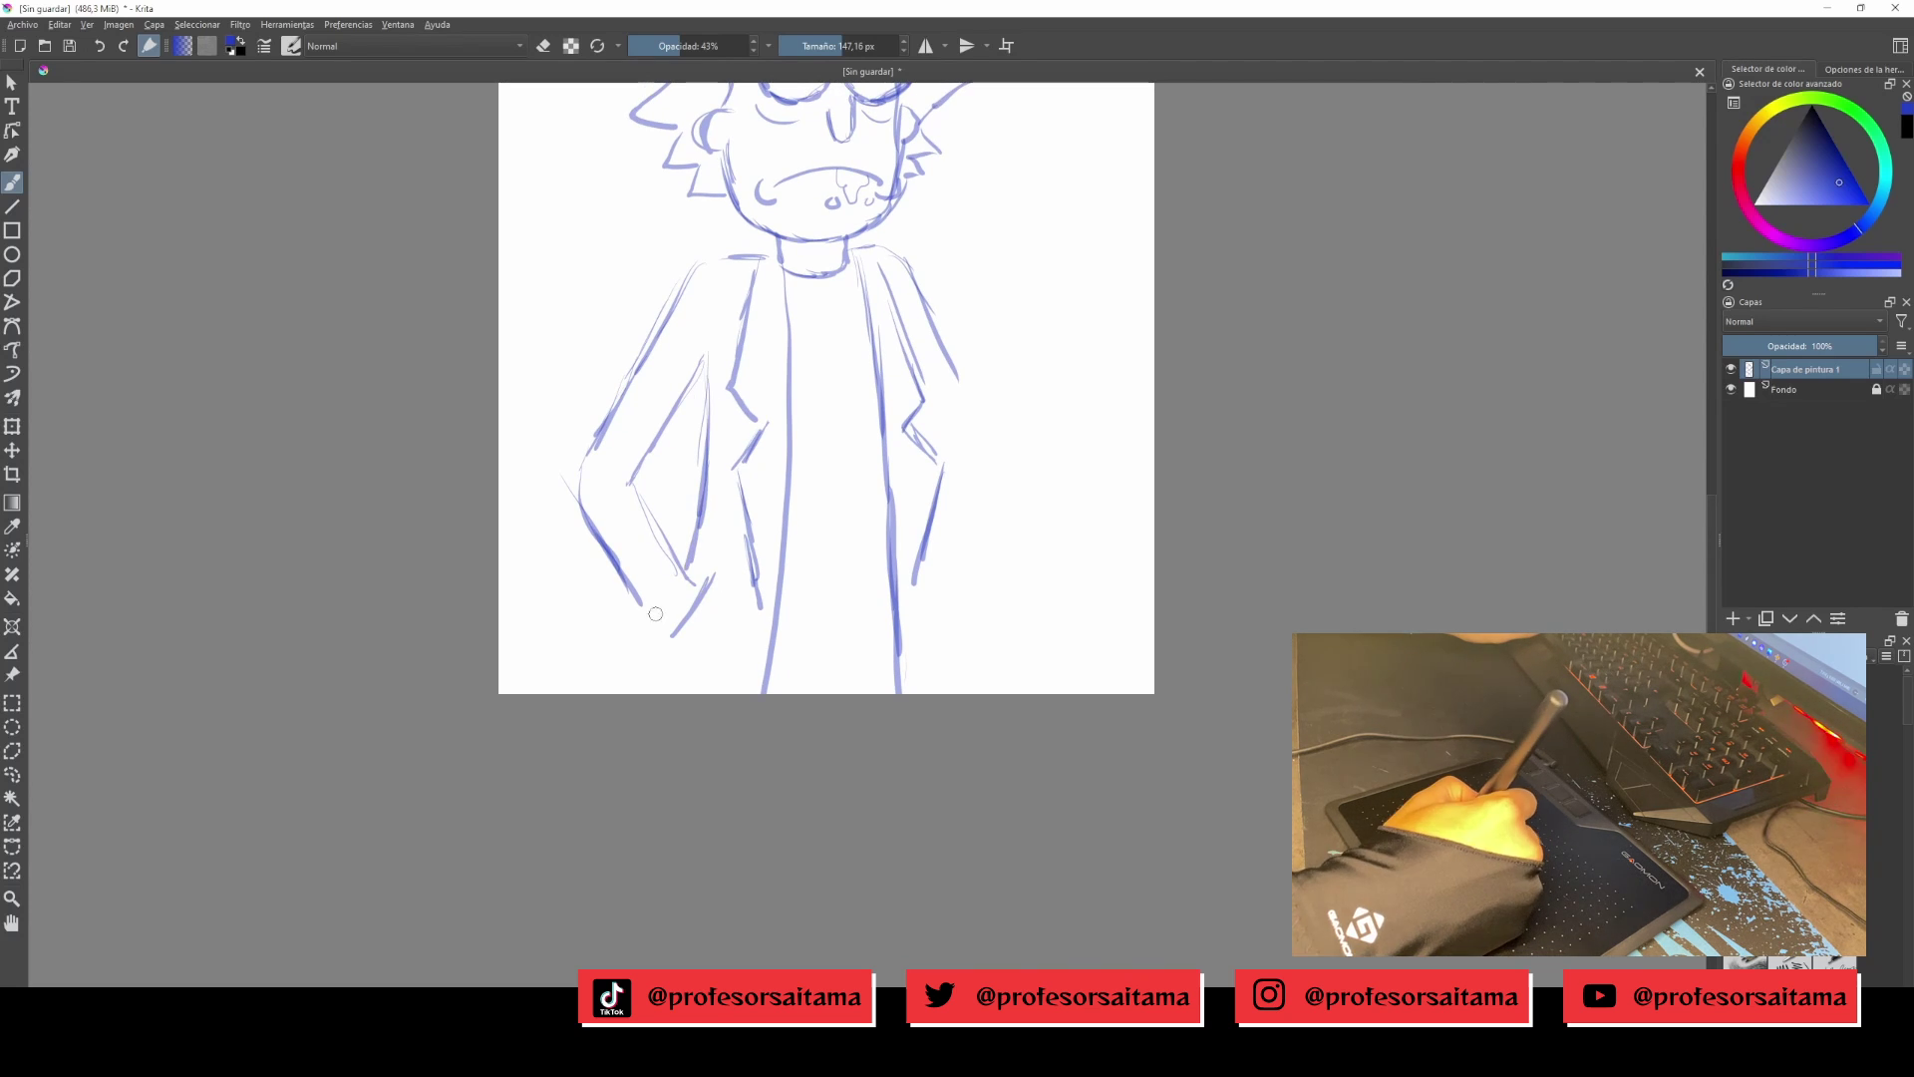
mouse_move(939, 510)
left_mouse_down()
mouse_move(893, 509)
mouse_move(904, 599)
mouse_move(914, 569)
mouse_move(871, 577)
mouse_move(909, 633)
left_mouse_up()
left_click_drag(866, 615, 909, 622)
left_click_drag(850, 571, 934, 711)
left_click_drag(928, 419, 953, 598)
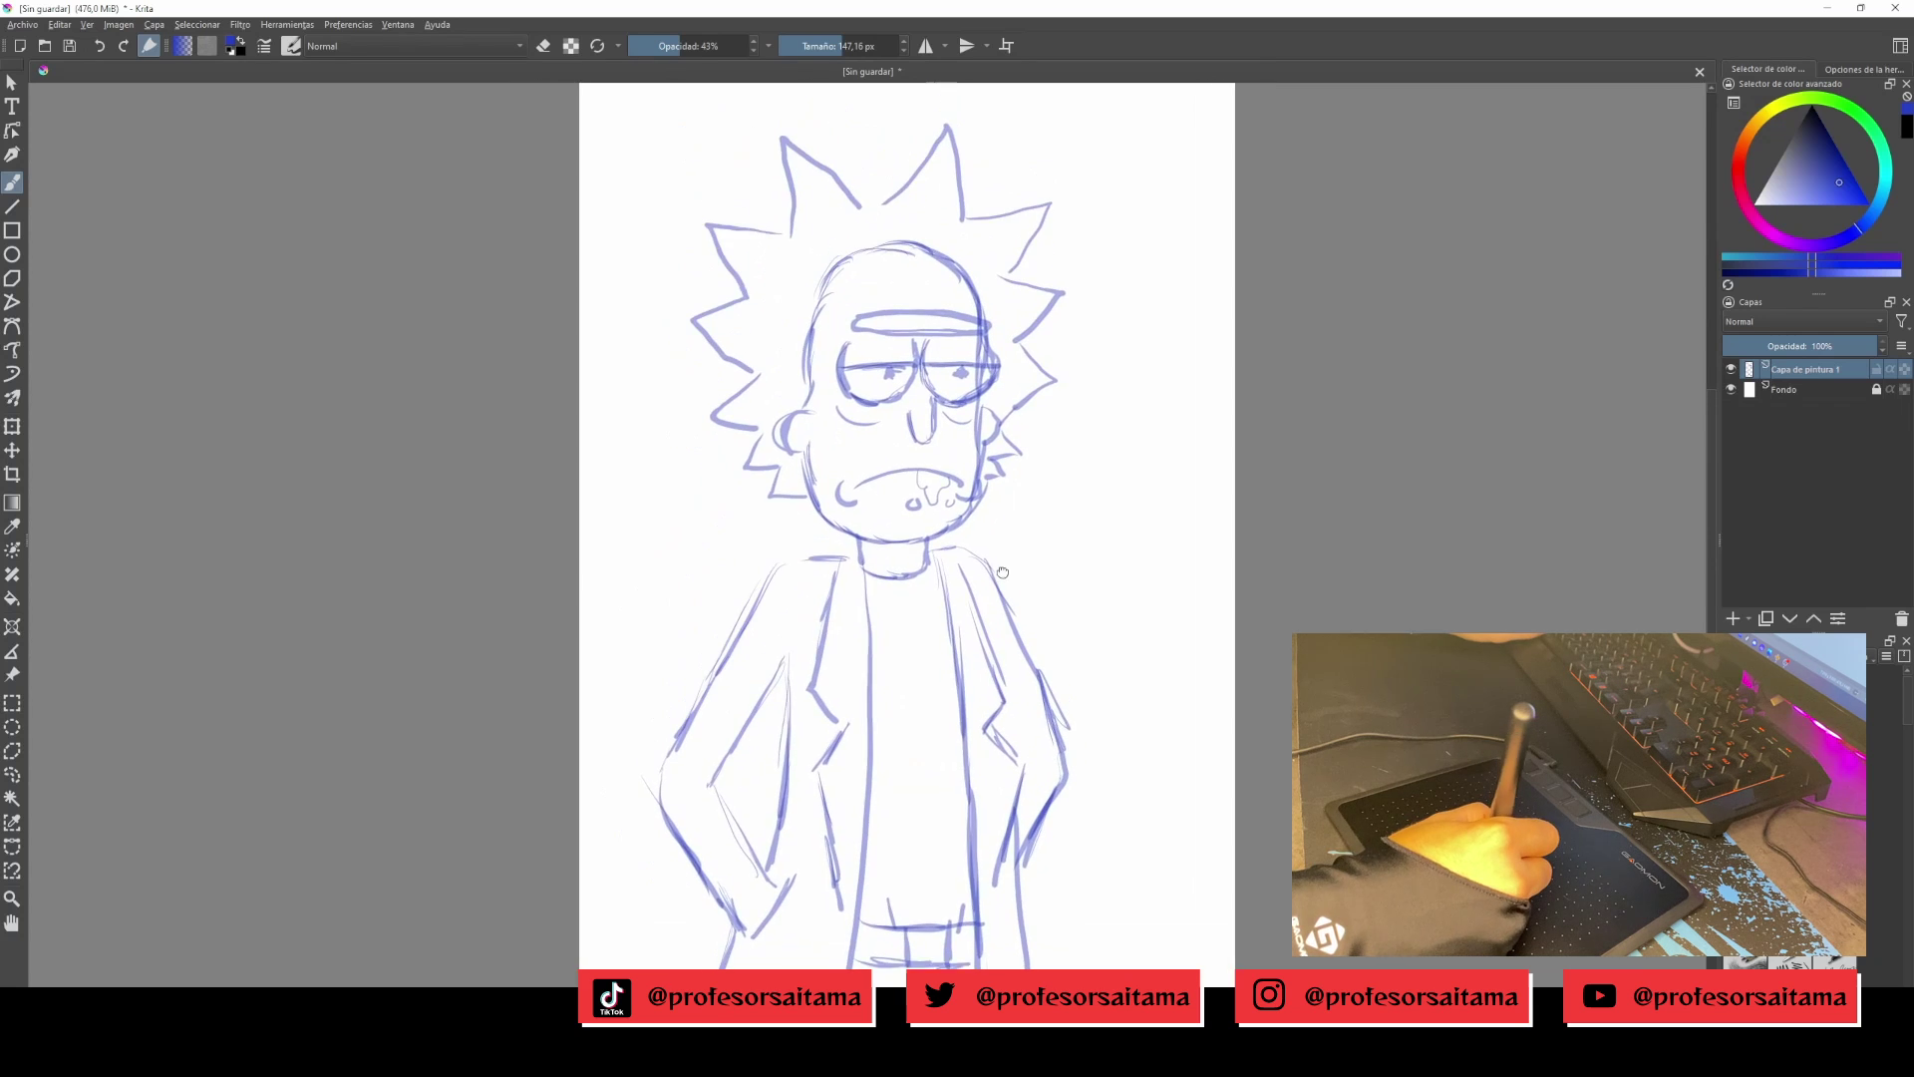
Add a new paint layer and lower the opacity of the sketch layer Capa de pintura 1 to 38%.
mouse_move(964, 510)
left_mouse_down()
mouse_move(1150, 484)
mouse_move(857, 473)
left_mouse_up()
key("Insert")
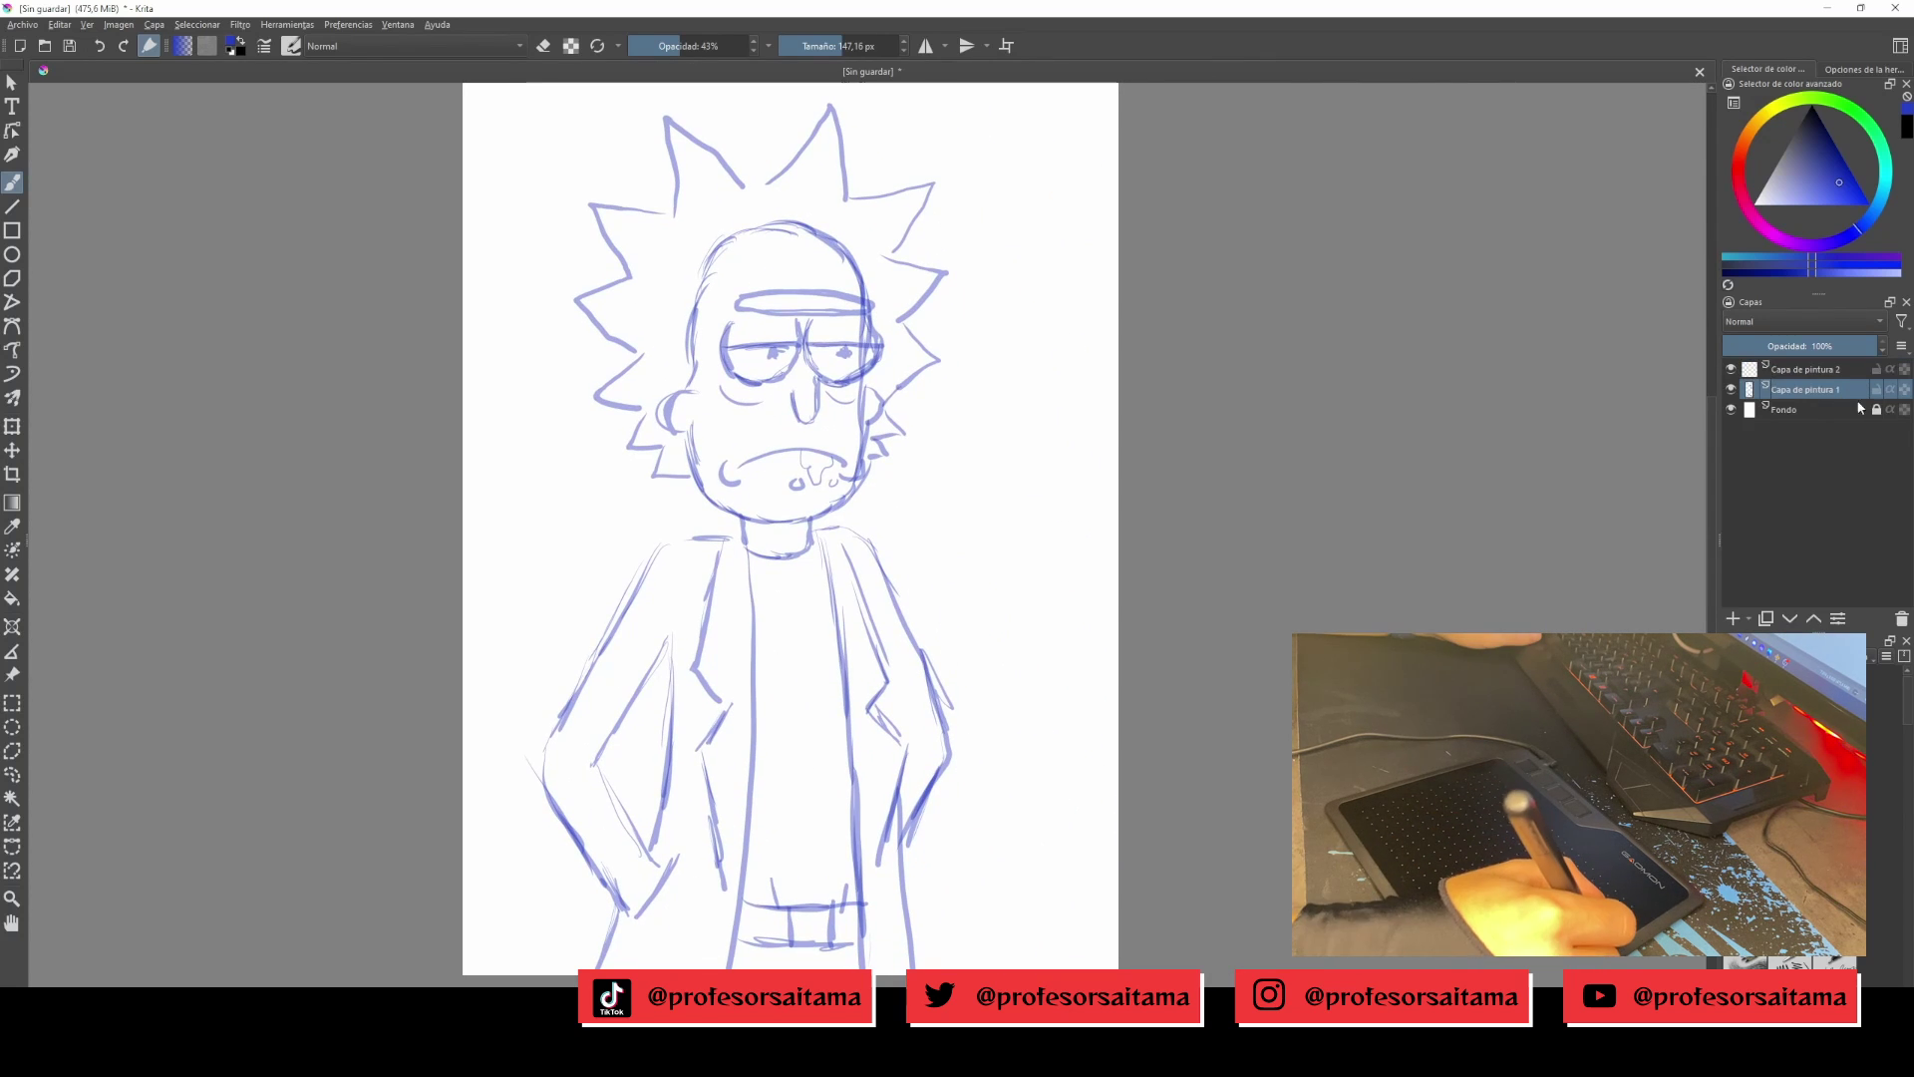
left_click_drag(1835, 346, 1785, 346)
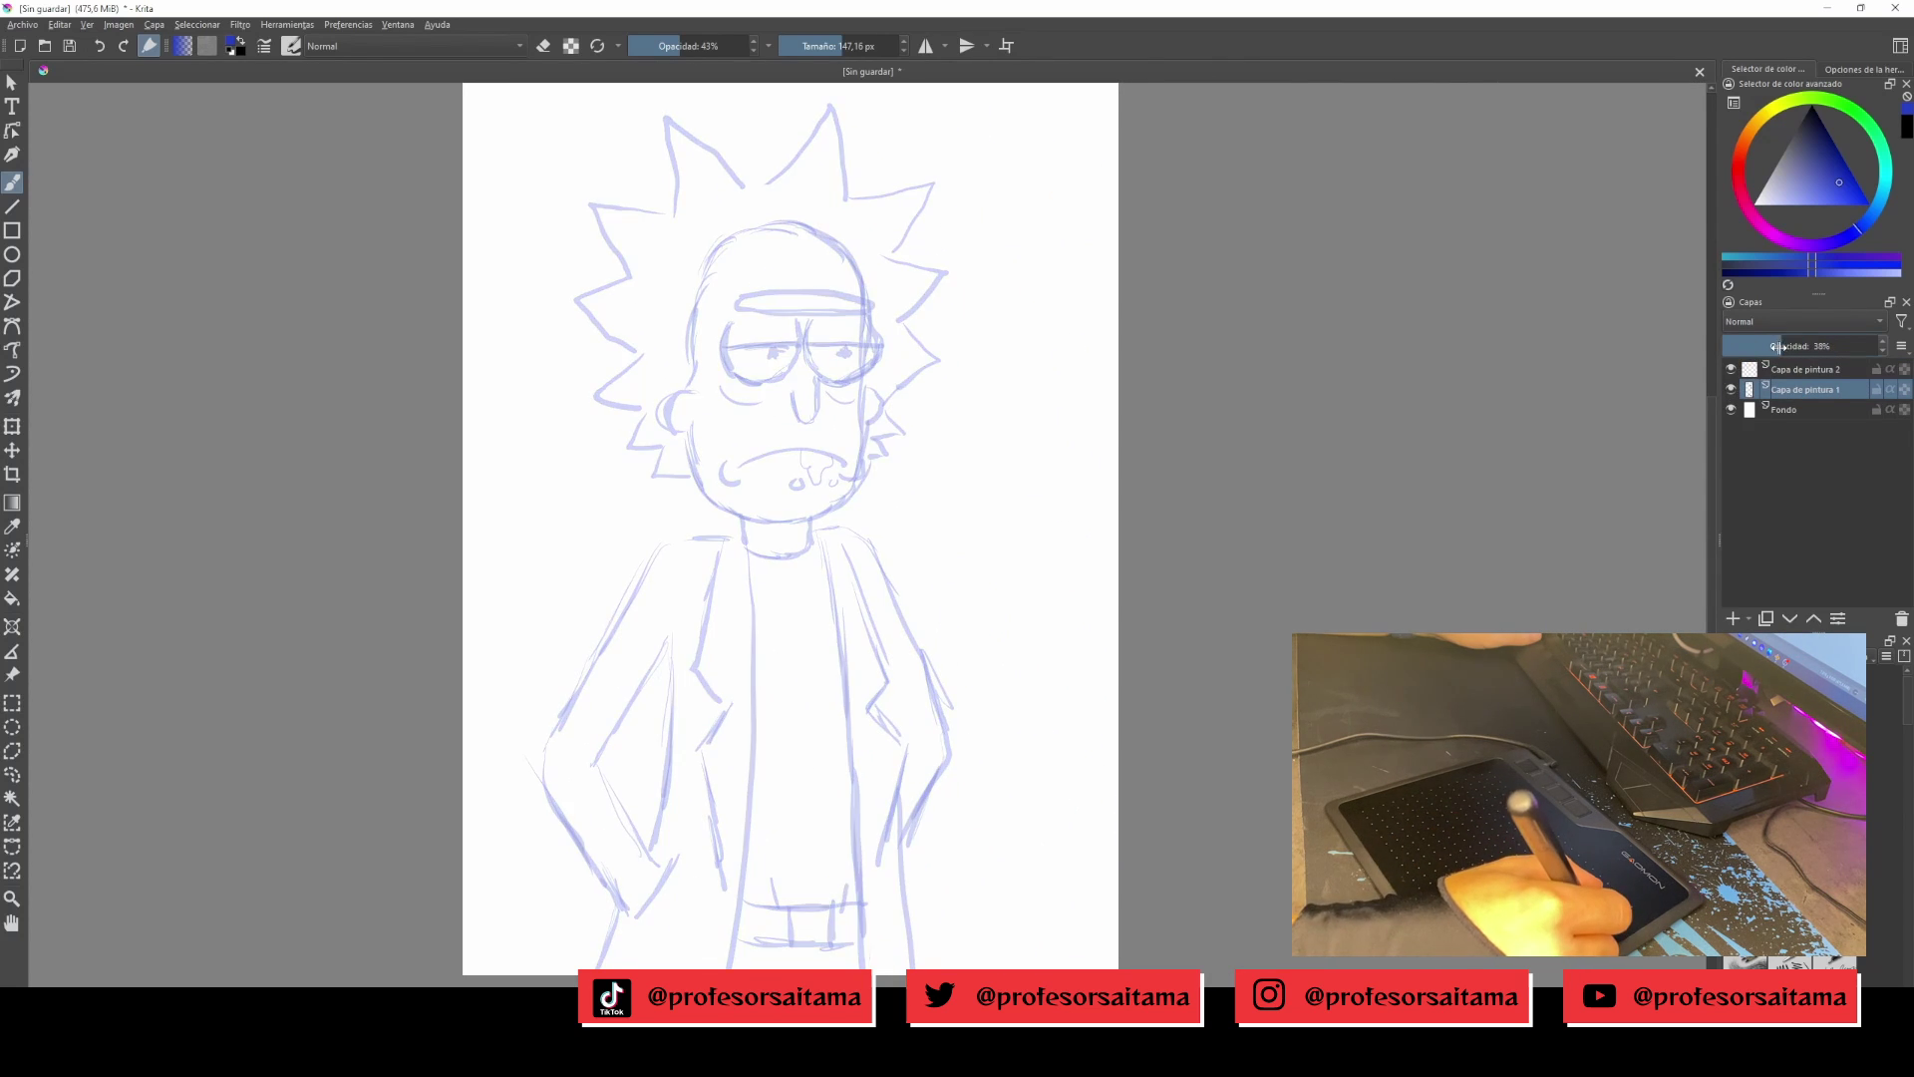
Activate Capa de pintura 2 and set up a black inking brush at 21.85 px, undoing the test scribble.
left_click(1801, 370)
key("d")
left_click(291, 46)
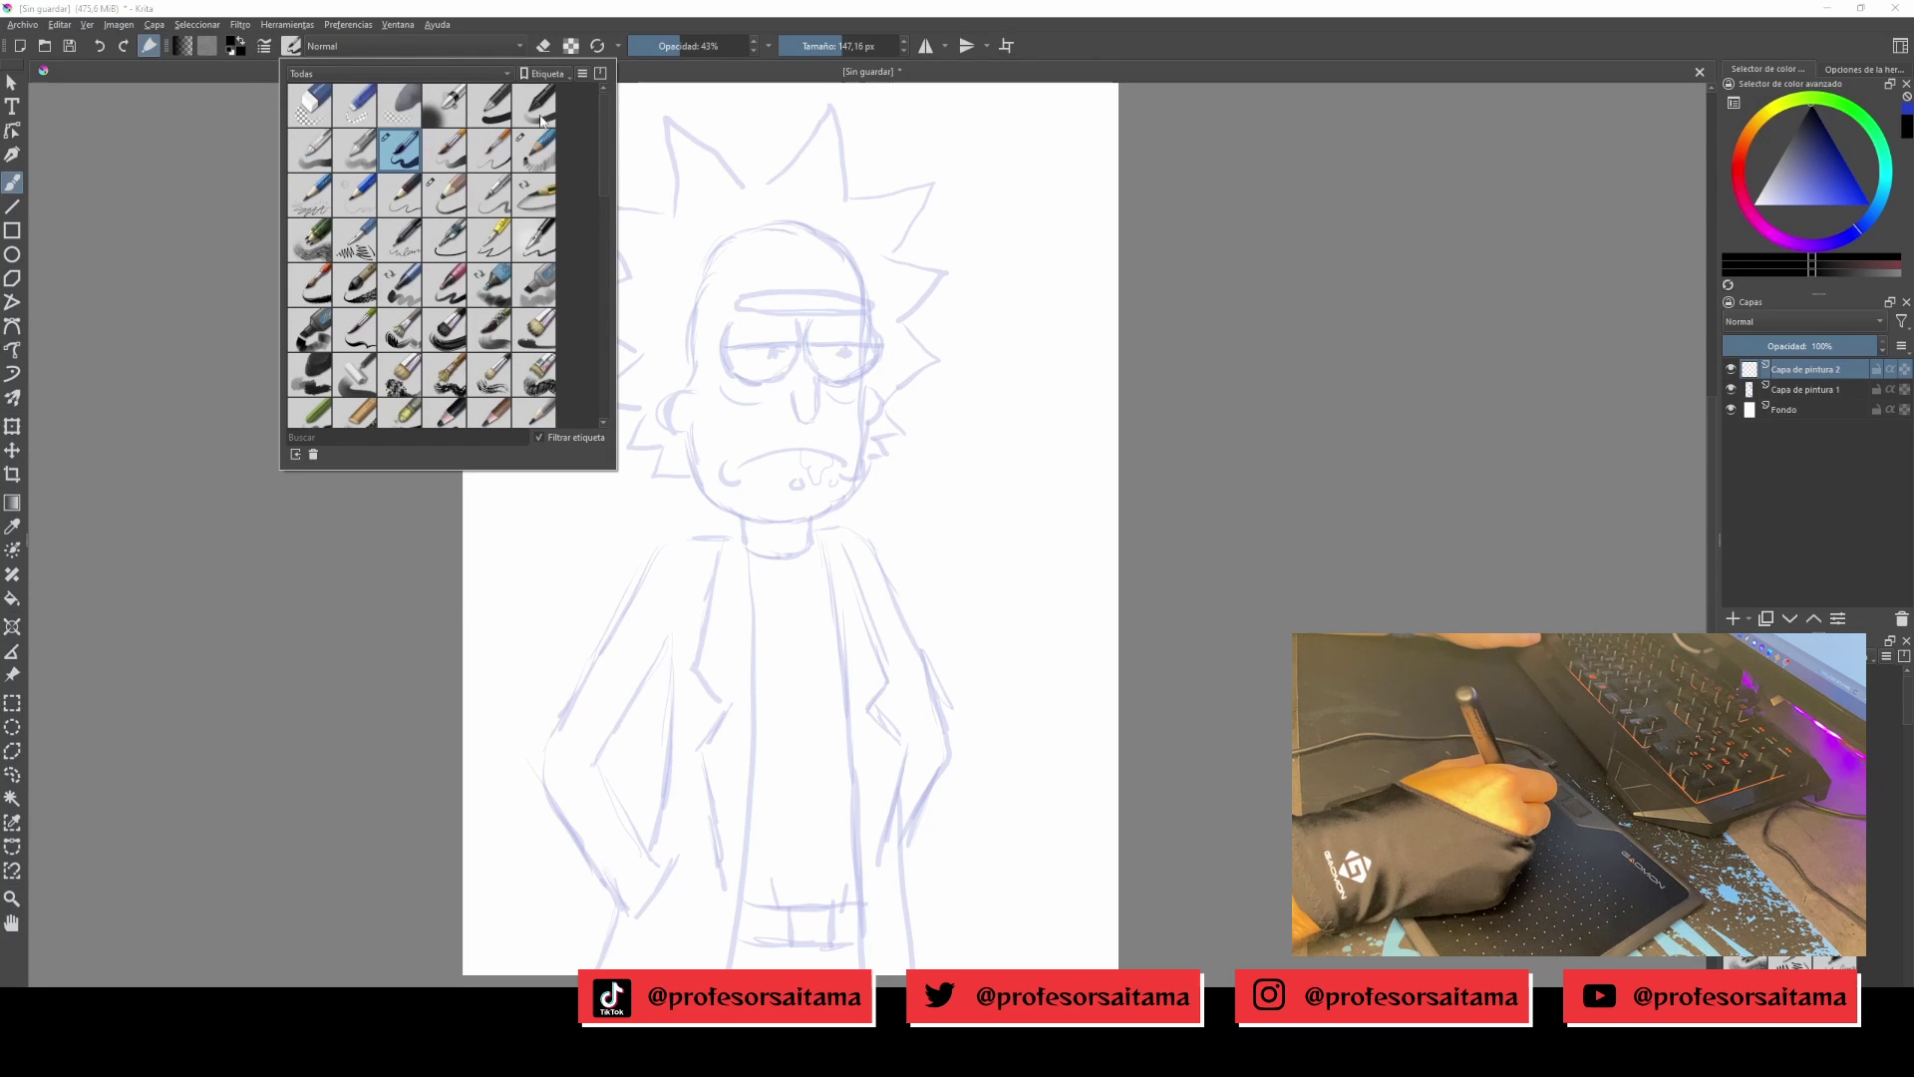
left_click(488, 109)
left_click_drag(711, 180, 777, 213)
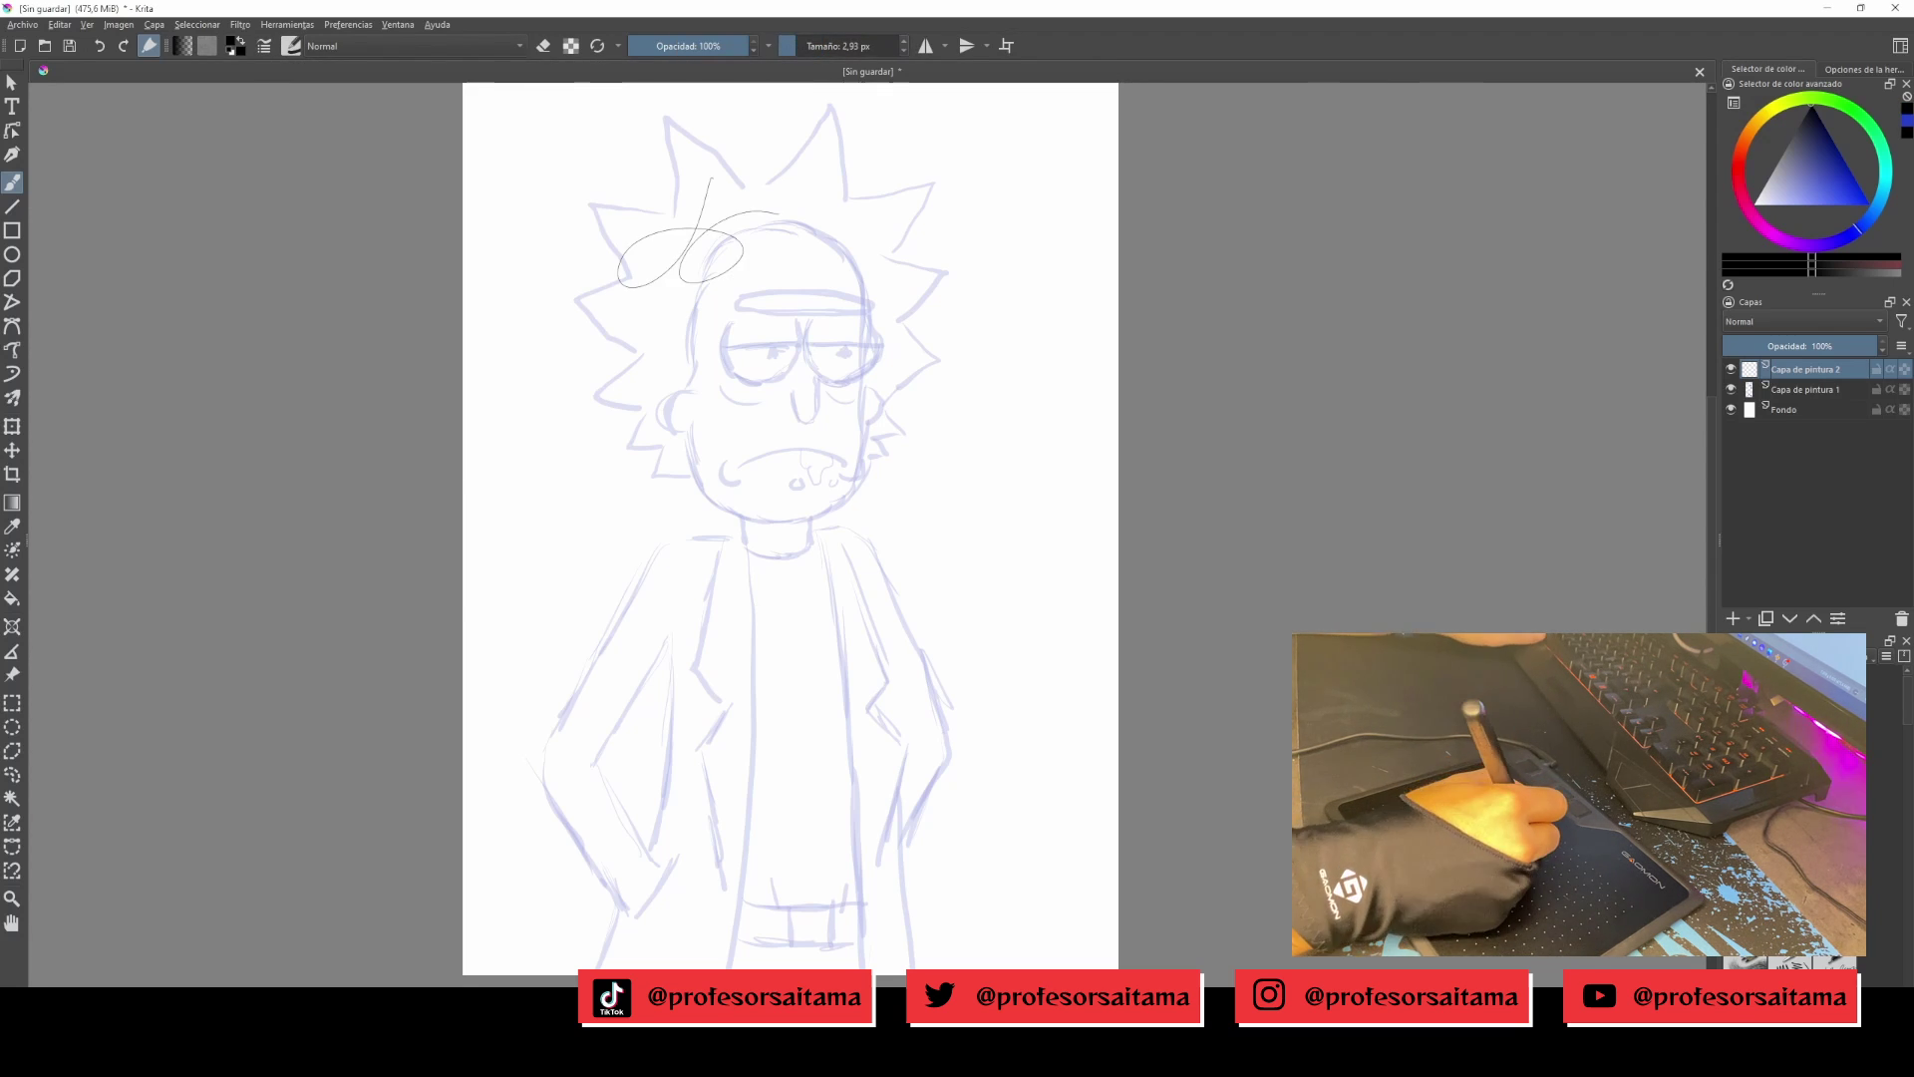
key("ctrl+z")
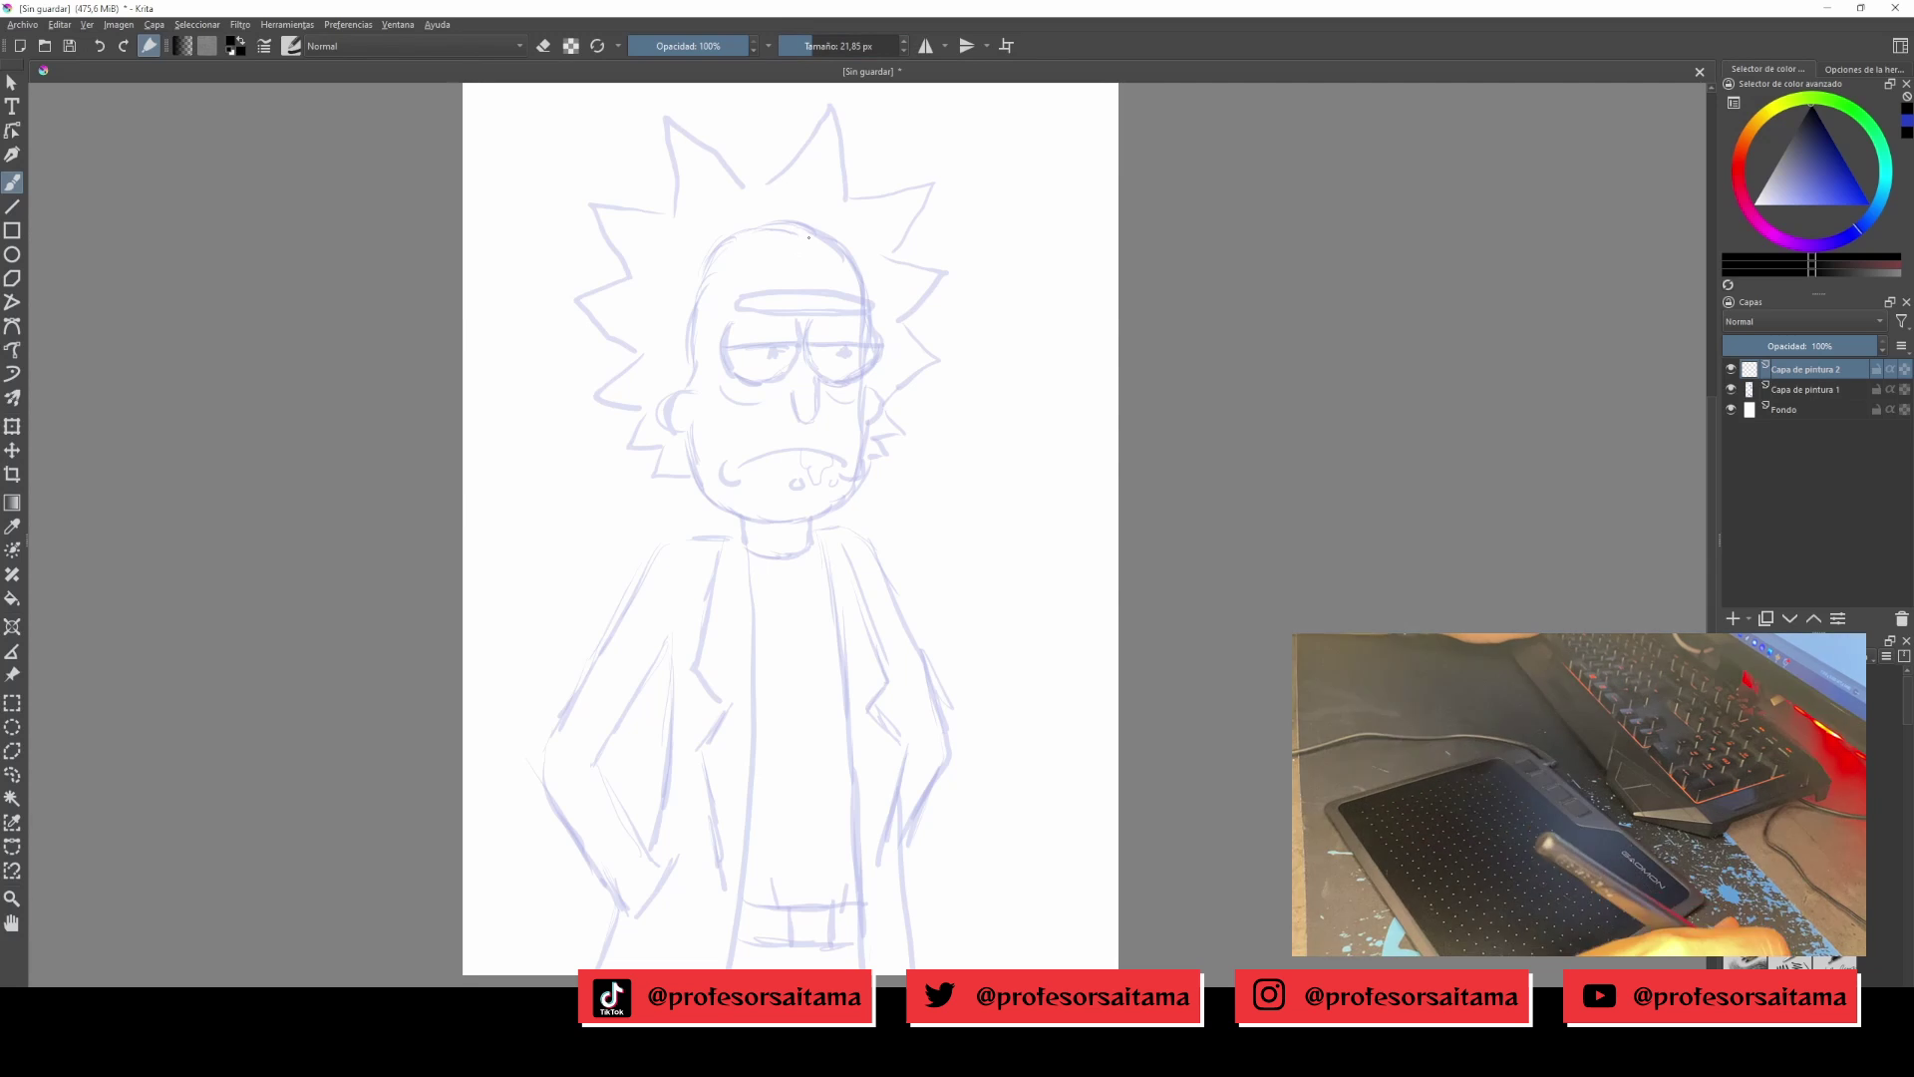
Set the brush smoothing to Estabilizante and draw a test line in black across the hair spikes.
scroll(810, 238, "up", 3)
mouse_move(809, 238)
left_mouse_down()
mouse_move(761, 295)
mouse_move(710, 632)
left_mouse_up()
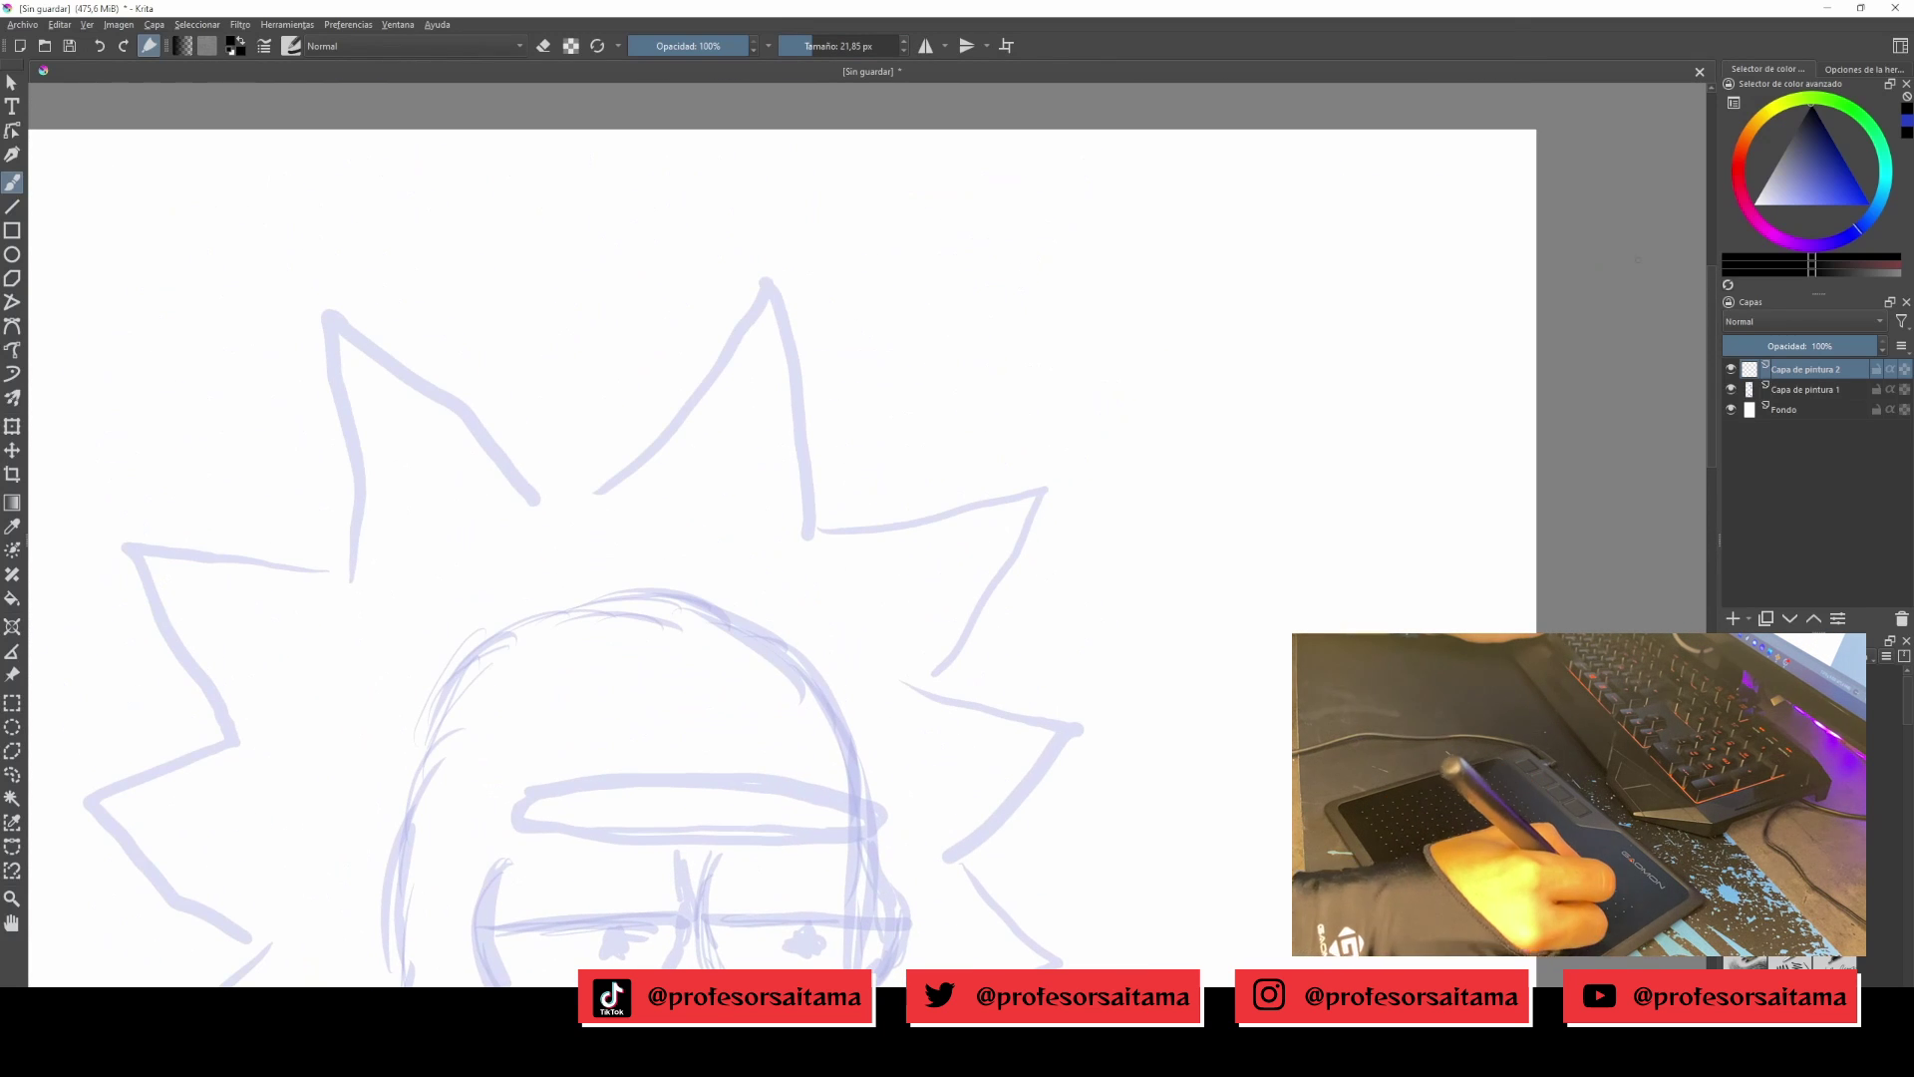
left_click(1865, 69)
left_click(1872, 106)
left_click(1864, 136)
left_click_drag(768, 470, 790, 380)
left_click_drag(790, 380, 1018, 256)
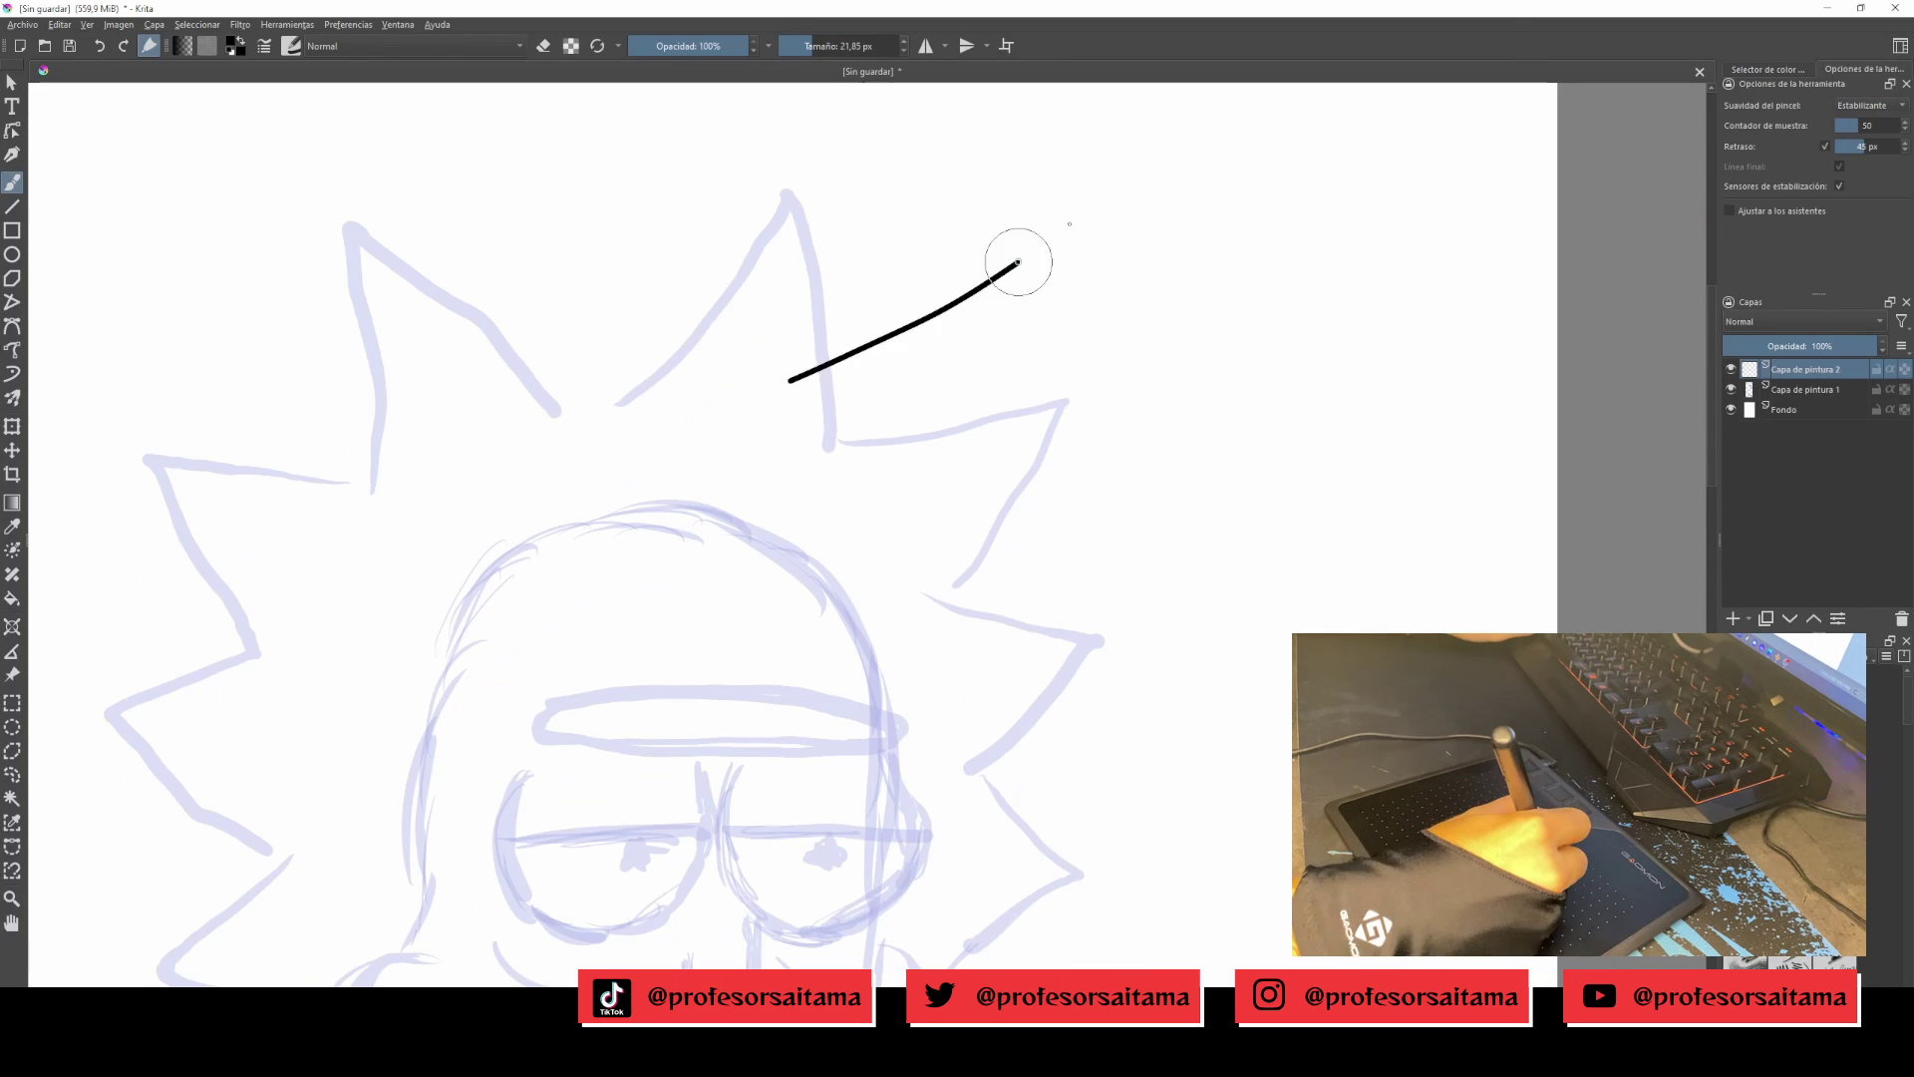
Undo the test line and ink the tall spike at the top right of the hair in black, redoing unsatisfactory strokes.
key("ctrl+z")
mouse_move(607, 419)
left_mouse_down()
mouse_move(809, 192)
mouse_move(794, 235)
mouse_move(851, 483)
left_mouse_up()
key("ctrl+z")
scroll(811, 188, "down", 1)
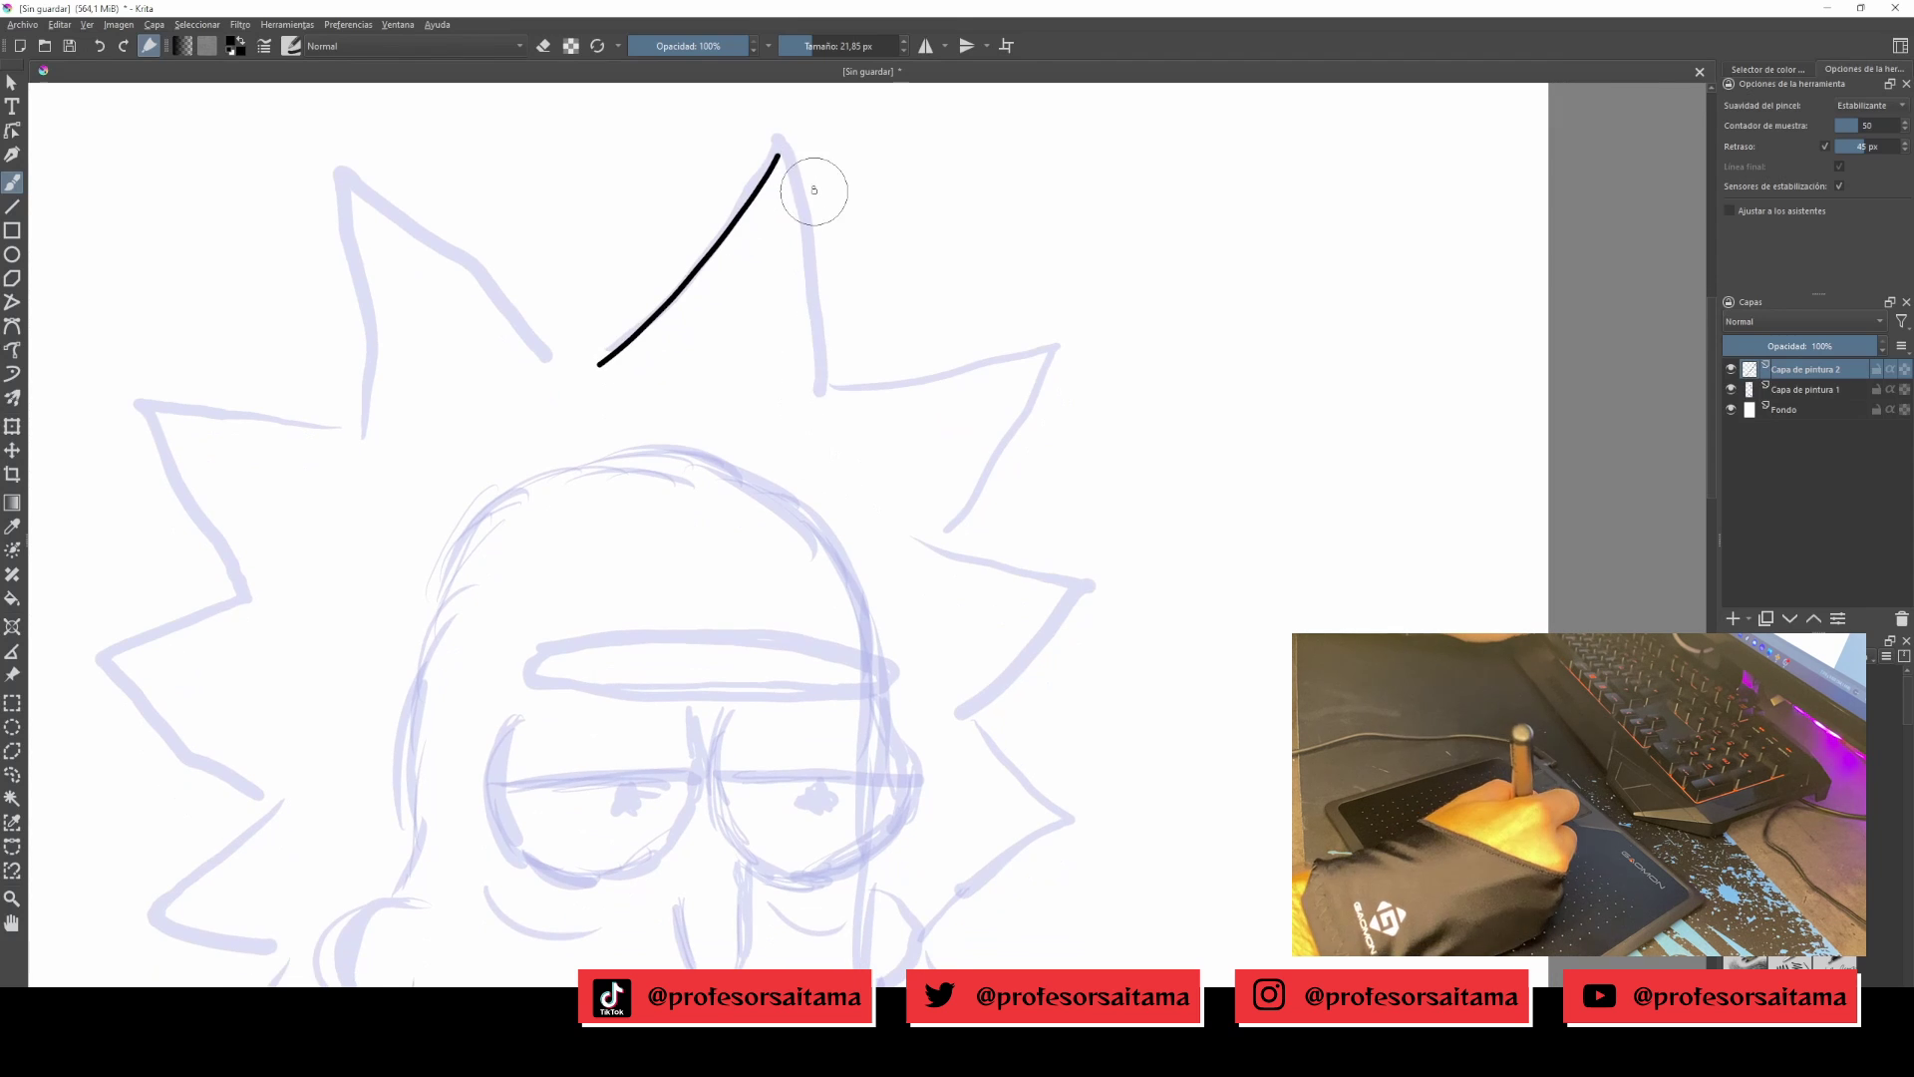
left_click_drag(779, 153, 808, 318)
key("ctrl+z")
scroll(808, 317, "down", 1)
mouse_move(779, 198)
left_mouse_down()
mouse_move(787, 316)
mouse_move(978, 290)
mouse_move(910, 448)
left_mouse_up()
Ink the remaining large hair spikes down the right side of the head as far as the ear.
scroll(910, 449, "down", 3)
mouse_move(959, 266)
left_mouse_down()
mouse_move(947, 284)
mouse_move(1097, 320)
mouse_move(1008, 428)
left_mouse_up()
scroll(1008, 429, "down", 3)
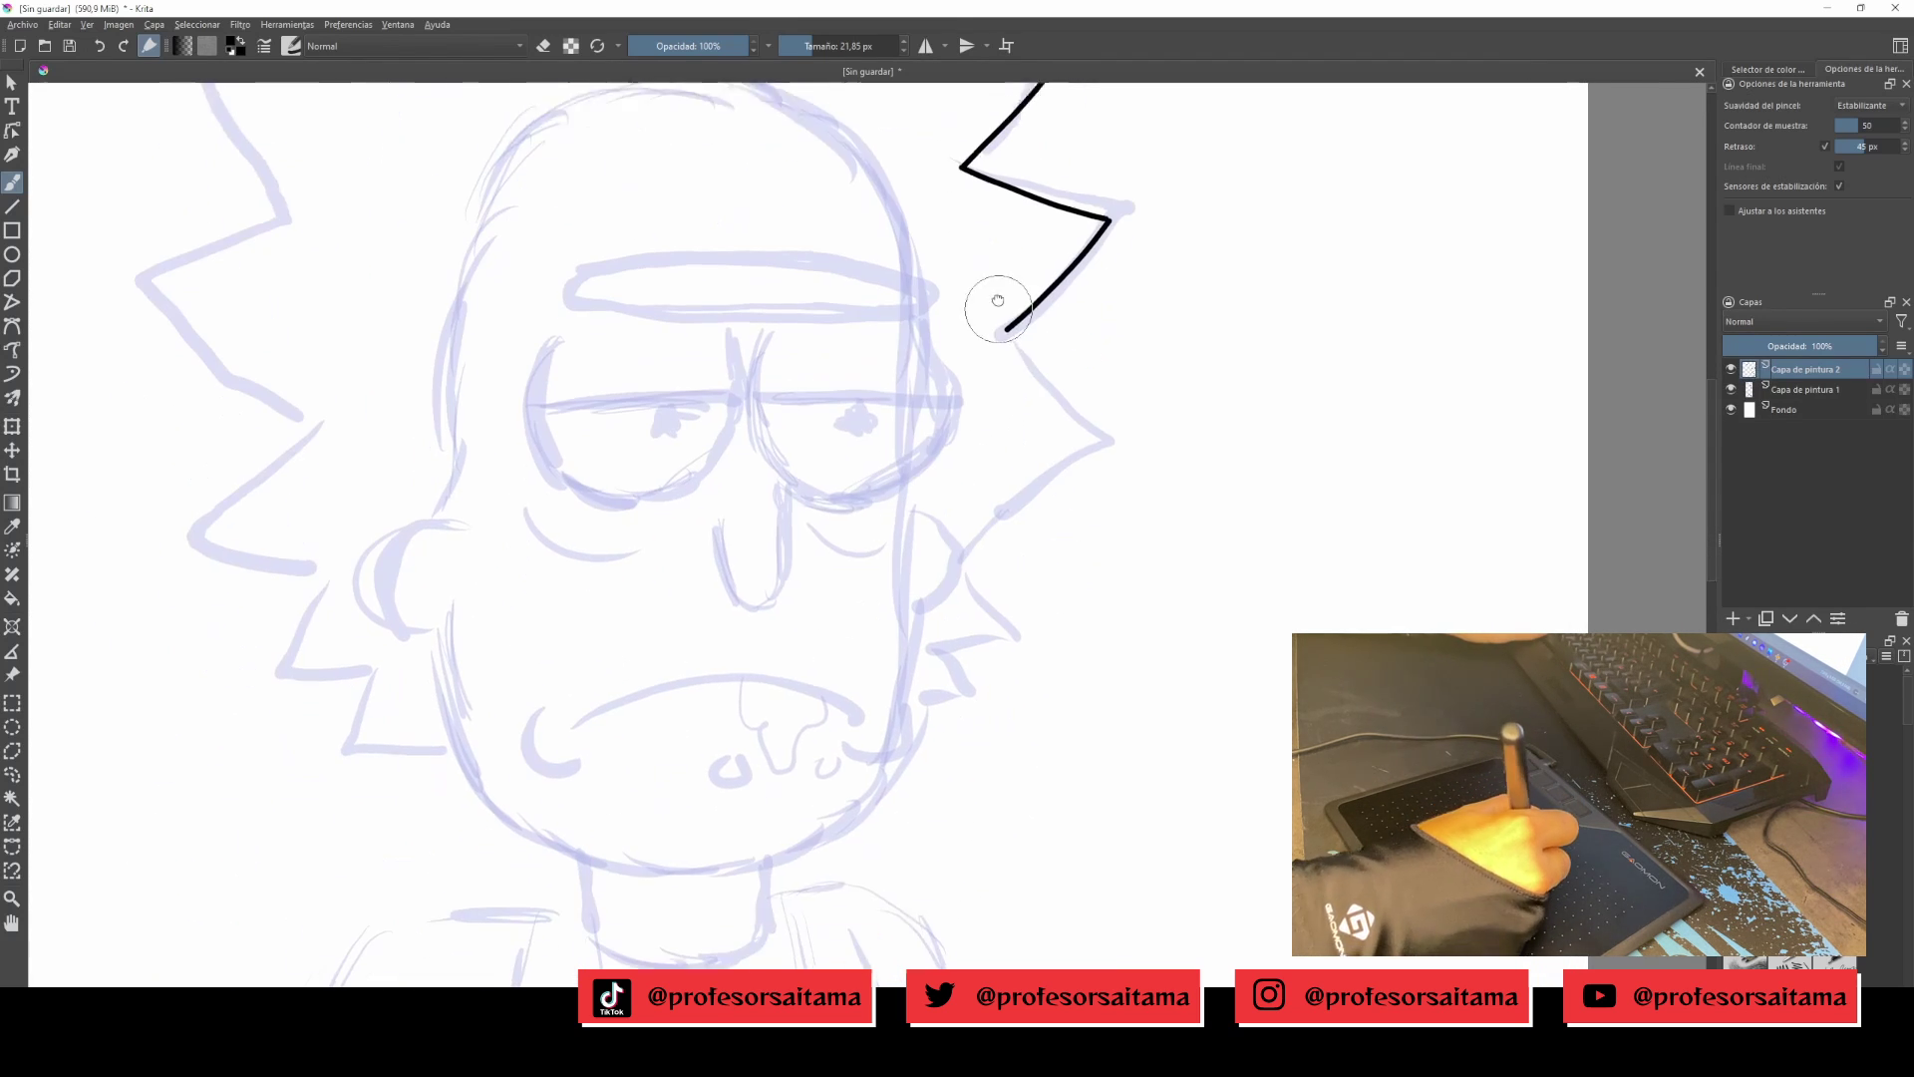
left_click_drag(1004, 299, 1076, 392)
scroll(1077, 393, "down", 2)
left_click_drag(982, 471, 1119, 360)
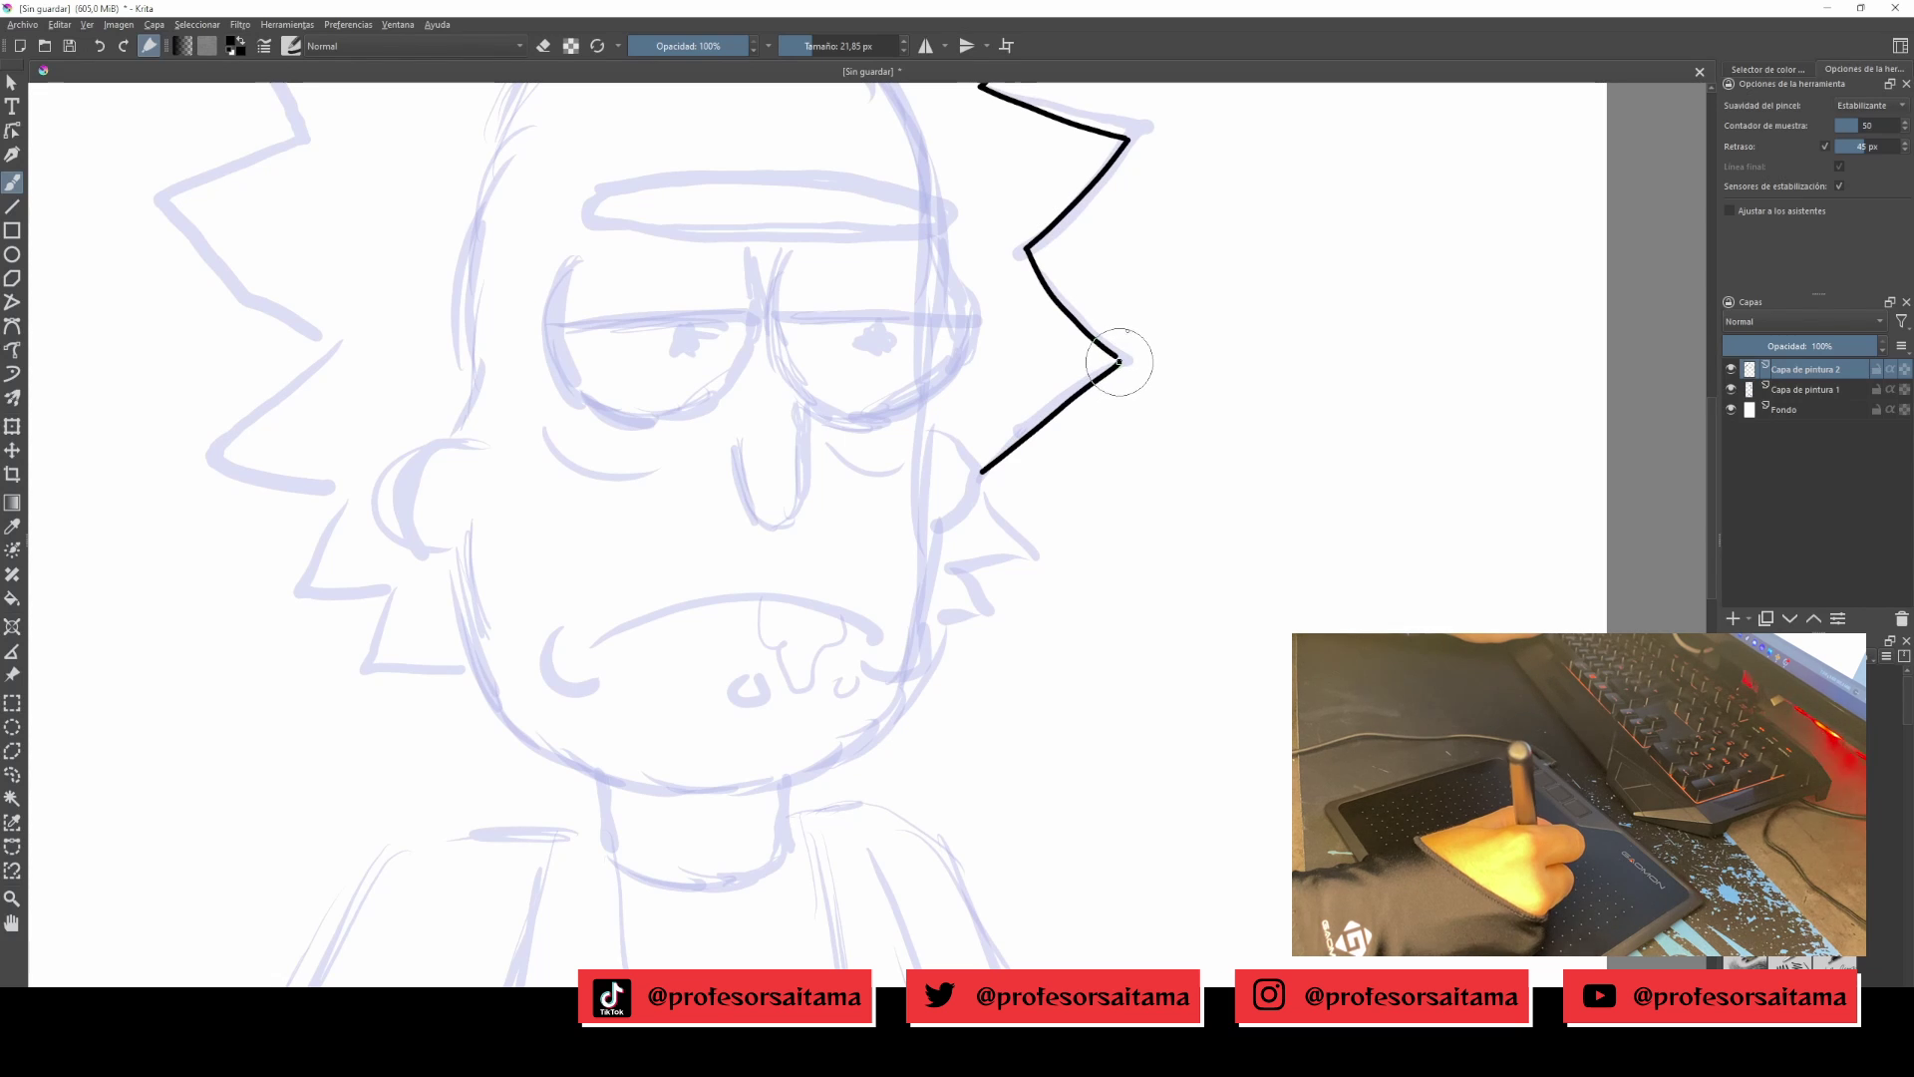
Ink the left ear and the jawline from that ear around the chin and up to the right eye.
scroll(928, 379, "left", 3)
scroll(735, 398, "down", 3)
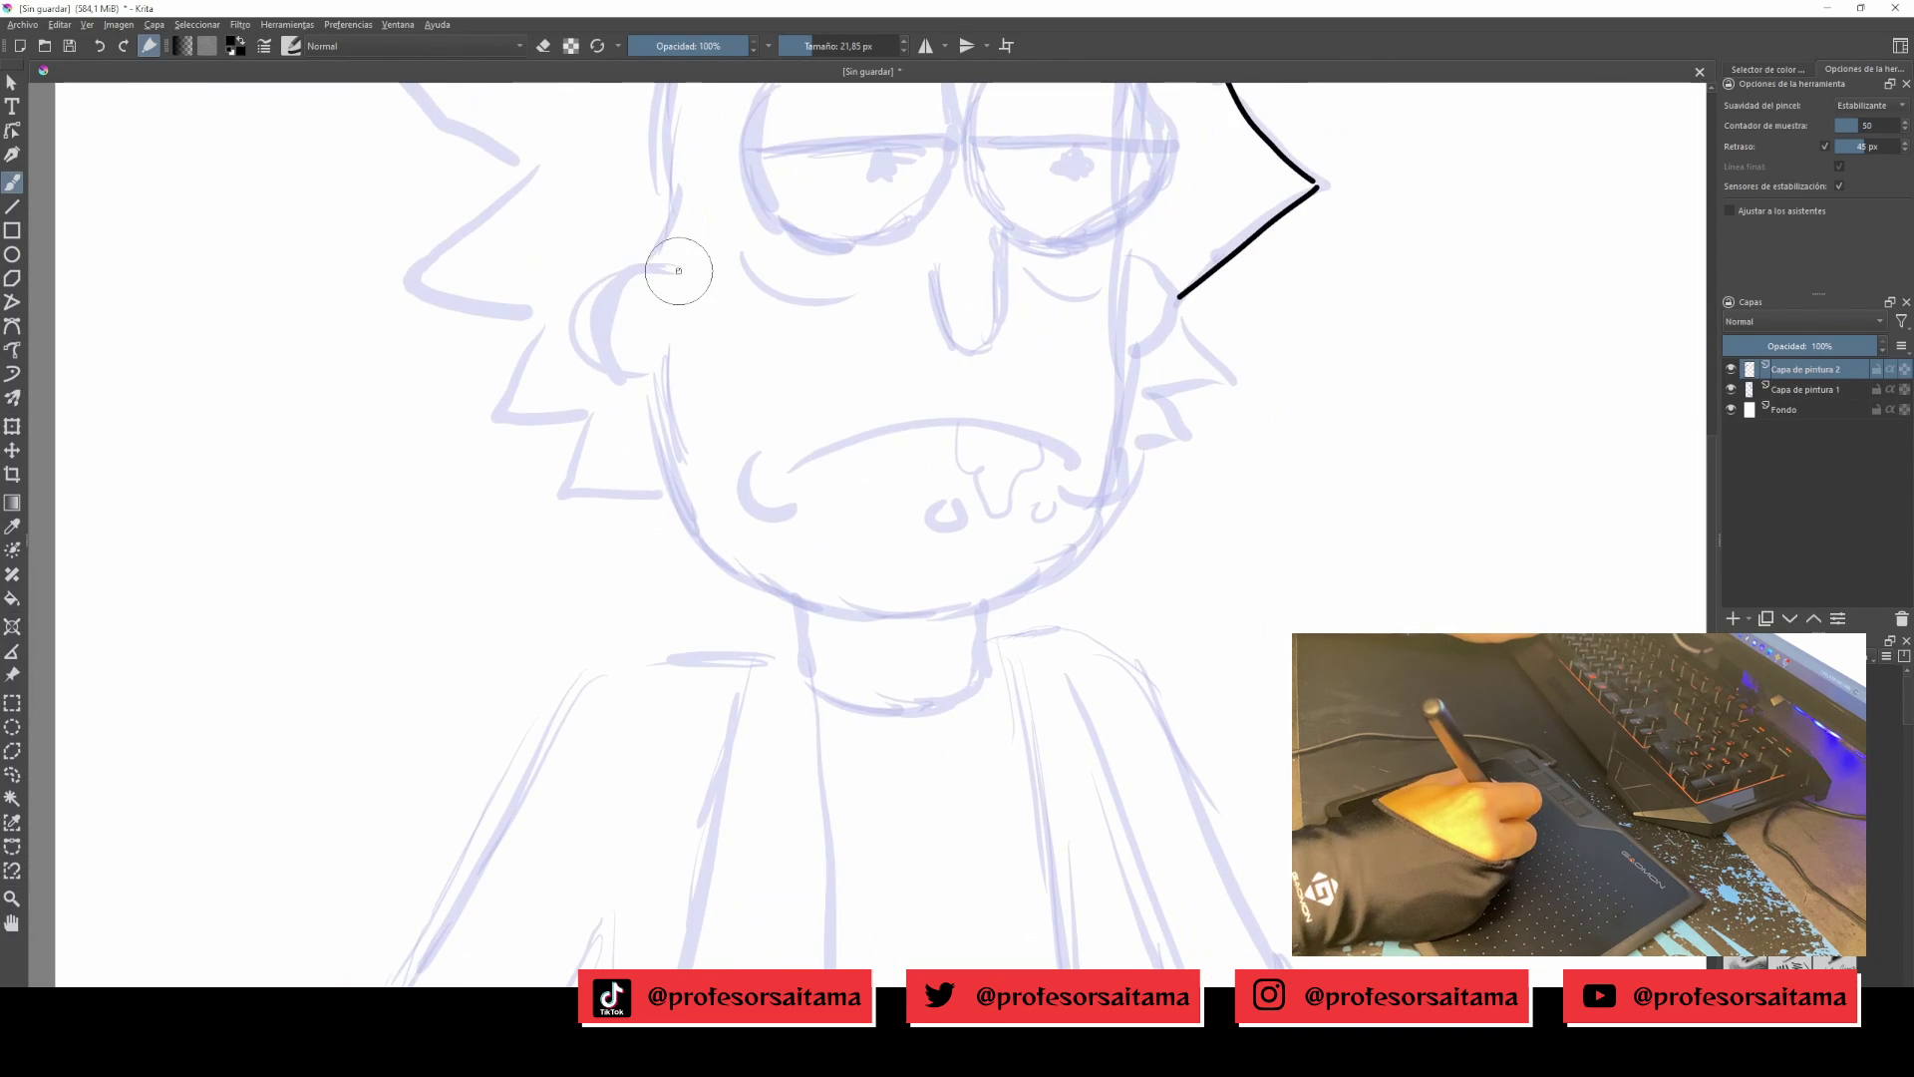
mouse_move(678, 270)
left_mouse_down()
mouse_move(600, 321)
mouse_move(650, 398)
left_mouse_up()
scroll(686, 362, "down", 1)
scroll(686, 362, "down", 1)
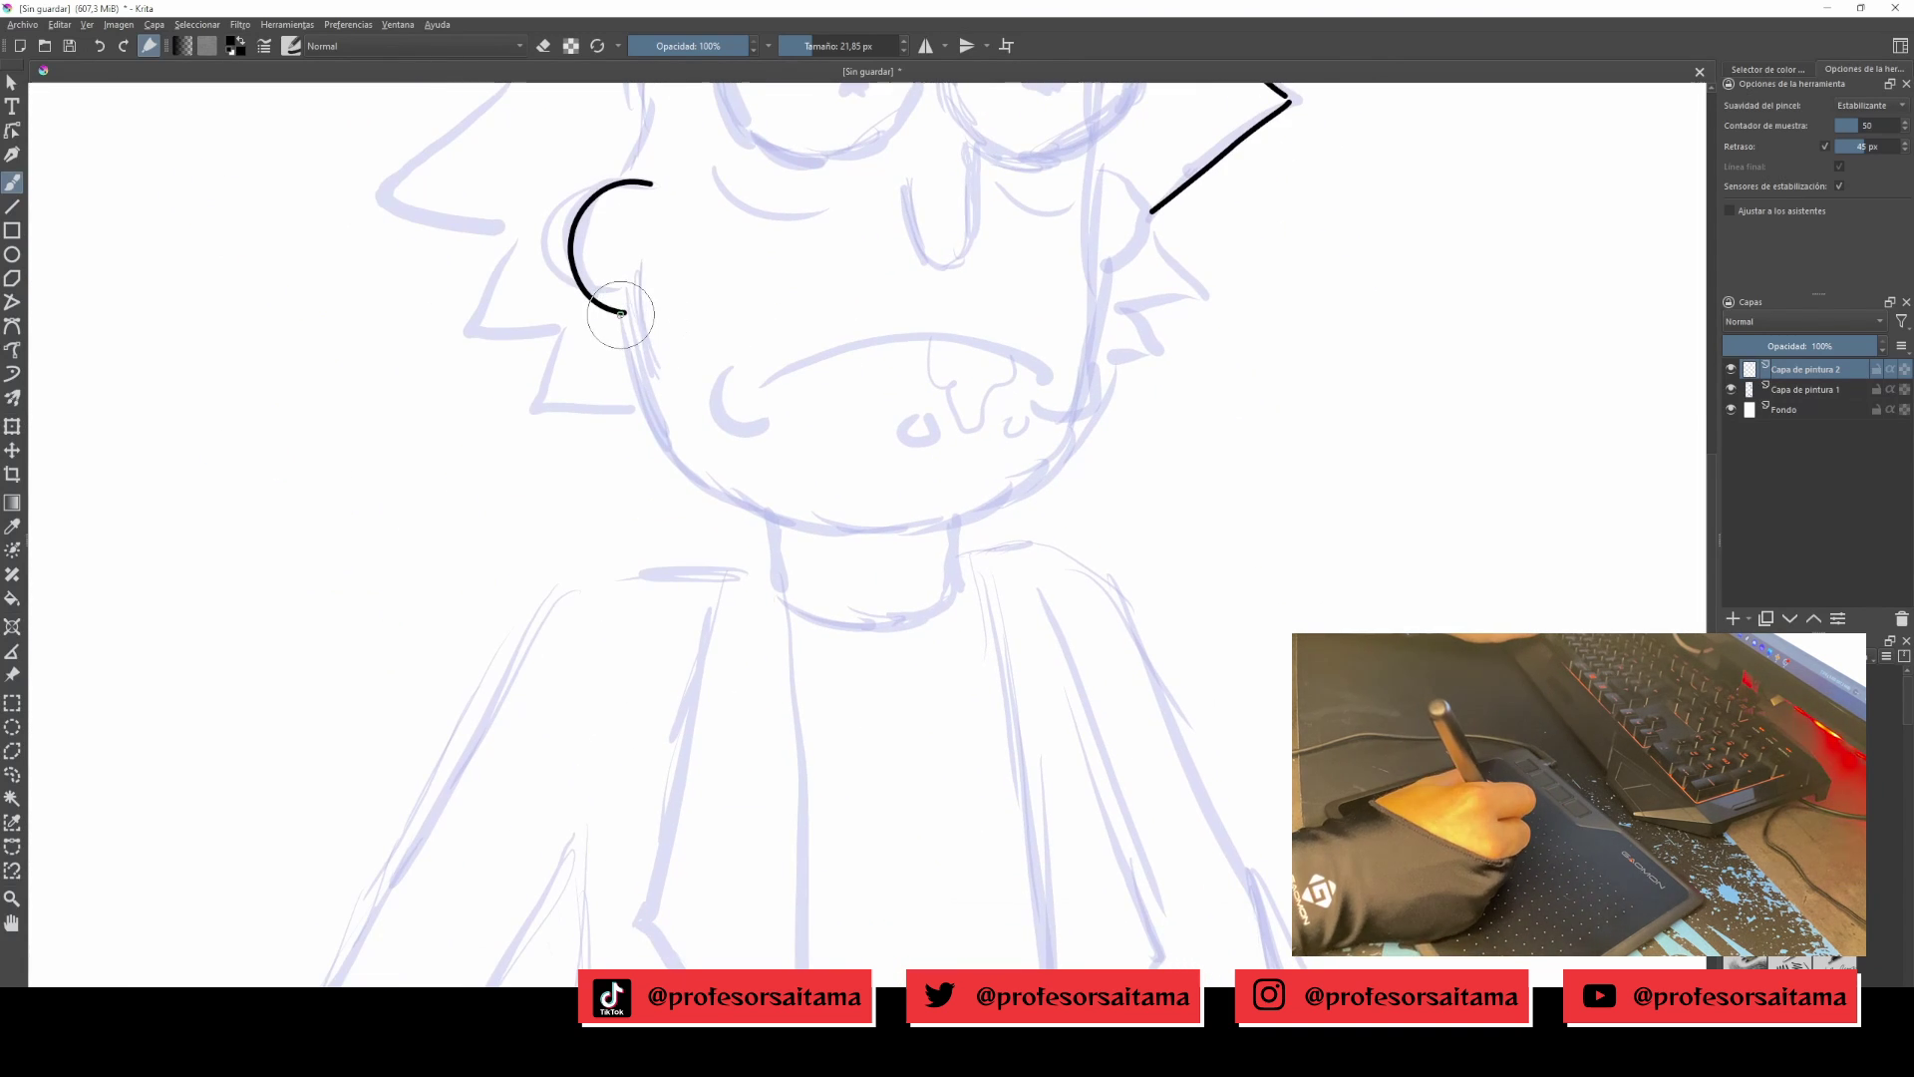
mouse_move(623, 314)
left_mouse_down()
mouse_move(666, 467)
mouse_move(848, 548)
mouse_move(650, 436)
mouse_move(967, 518)
mouse_move(1105, 384)
mouse_move(1115, 115)
left_mouse_up()
key("ctrl+z")
scroll(963, 319, "up", 4)
scroll(962, 319, "down", 2)
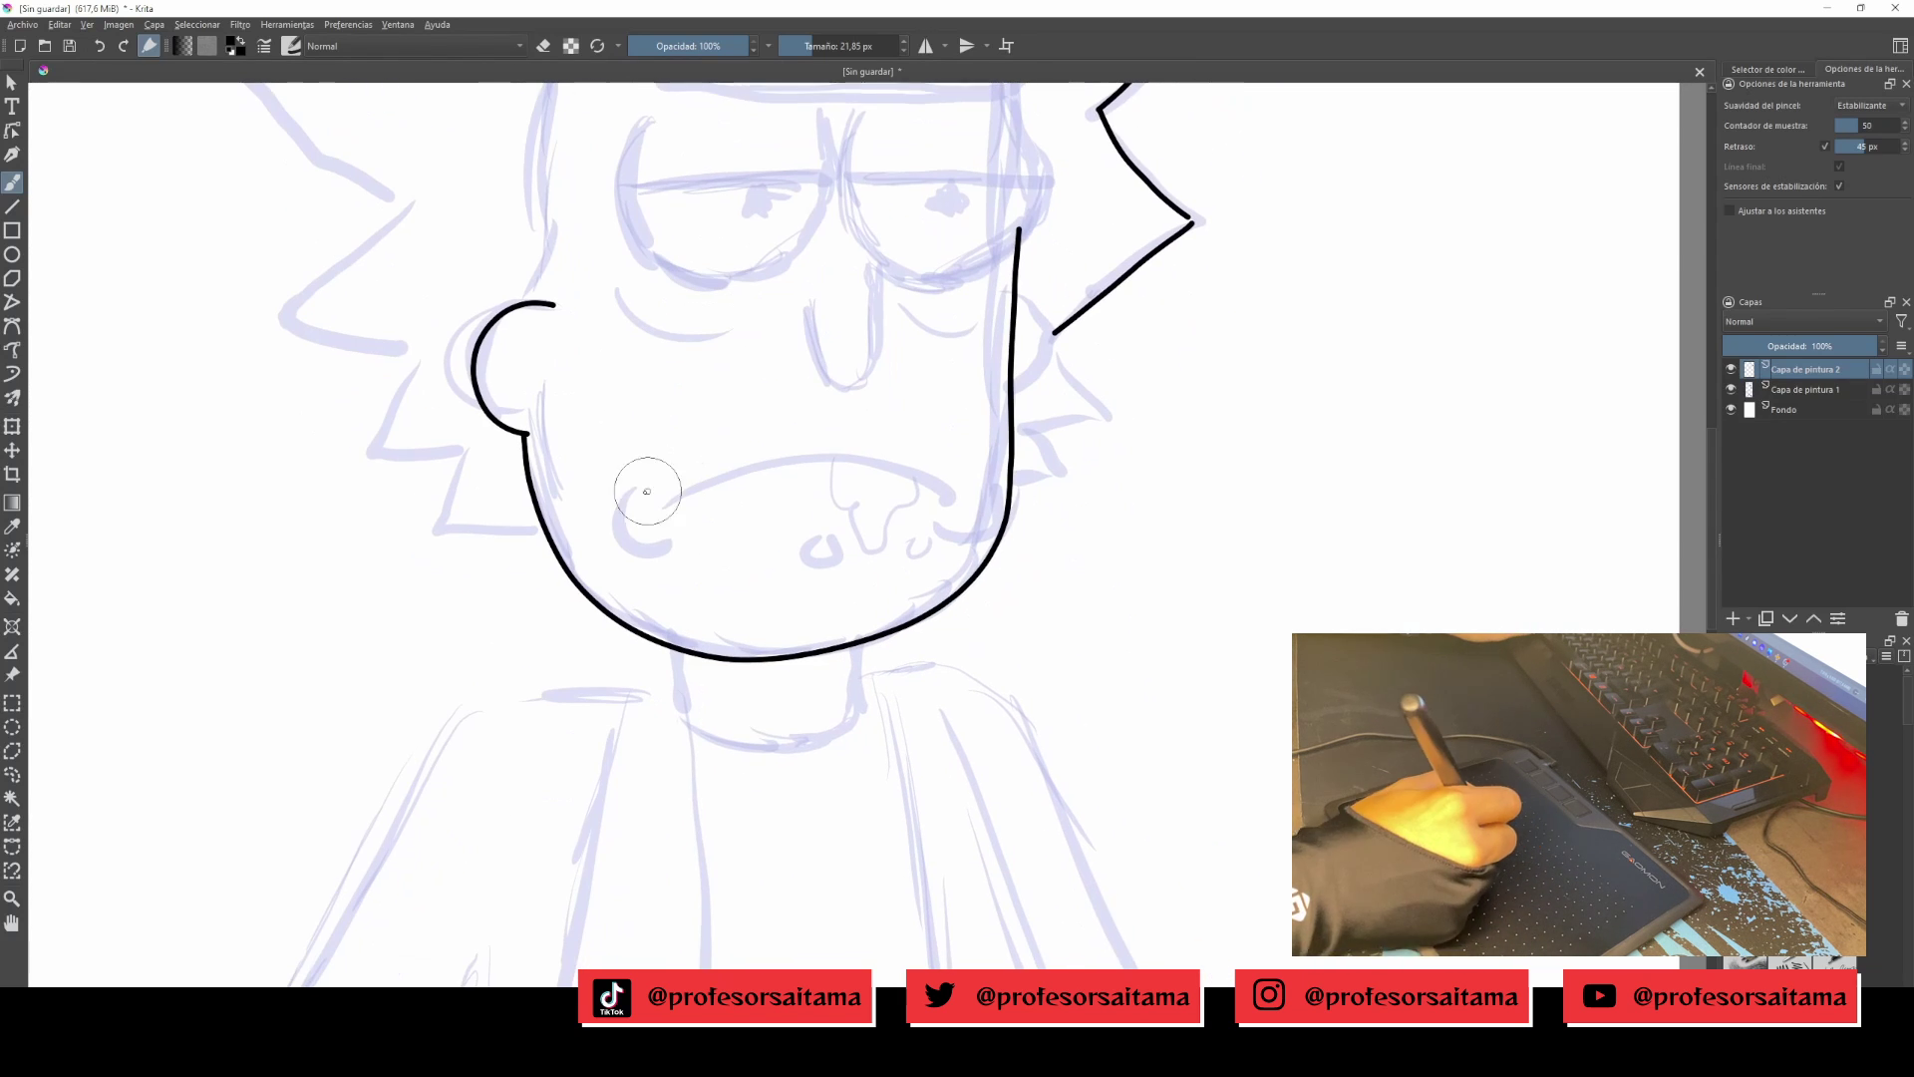
Ink the arched mouth and the curved cheek creases on both sides of it.
left_click_drag(637, 487, 655, 543)
left_click_drag(667, 510, 917, 498)
scroll(927, 499, "down", 1)
left_click_drag(982, 419, 997, 484)
Ink the zigzag hair spikes down the left side of the head, from the top to below the ear.
scroll(698, 499, "up", 5)
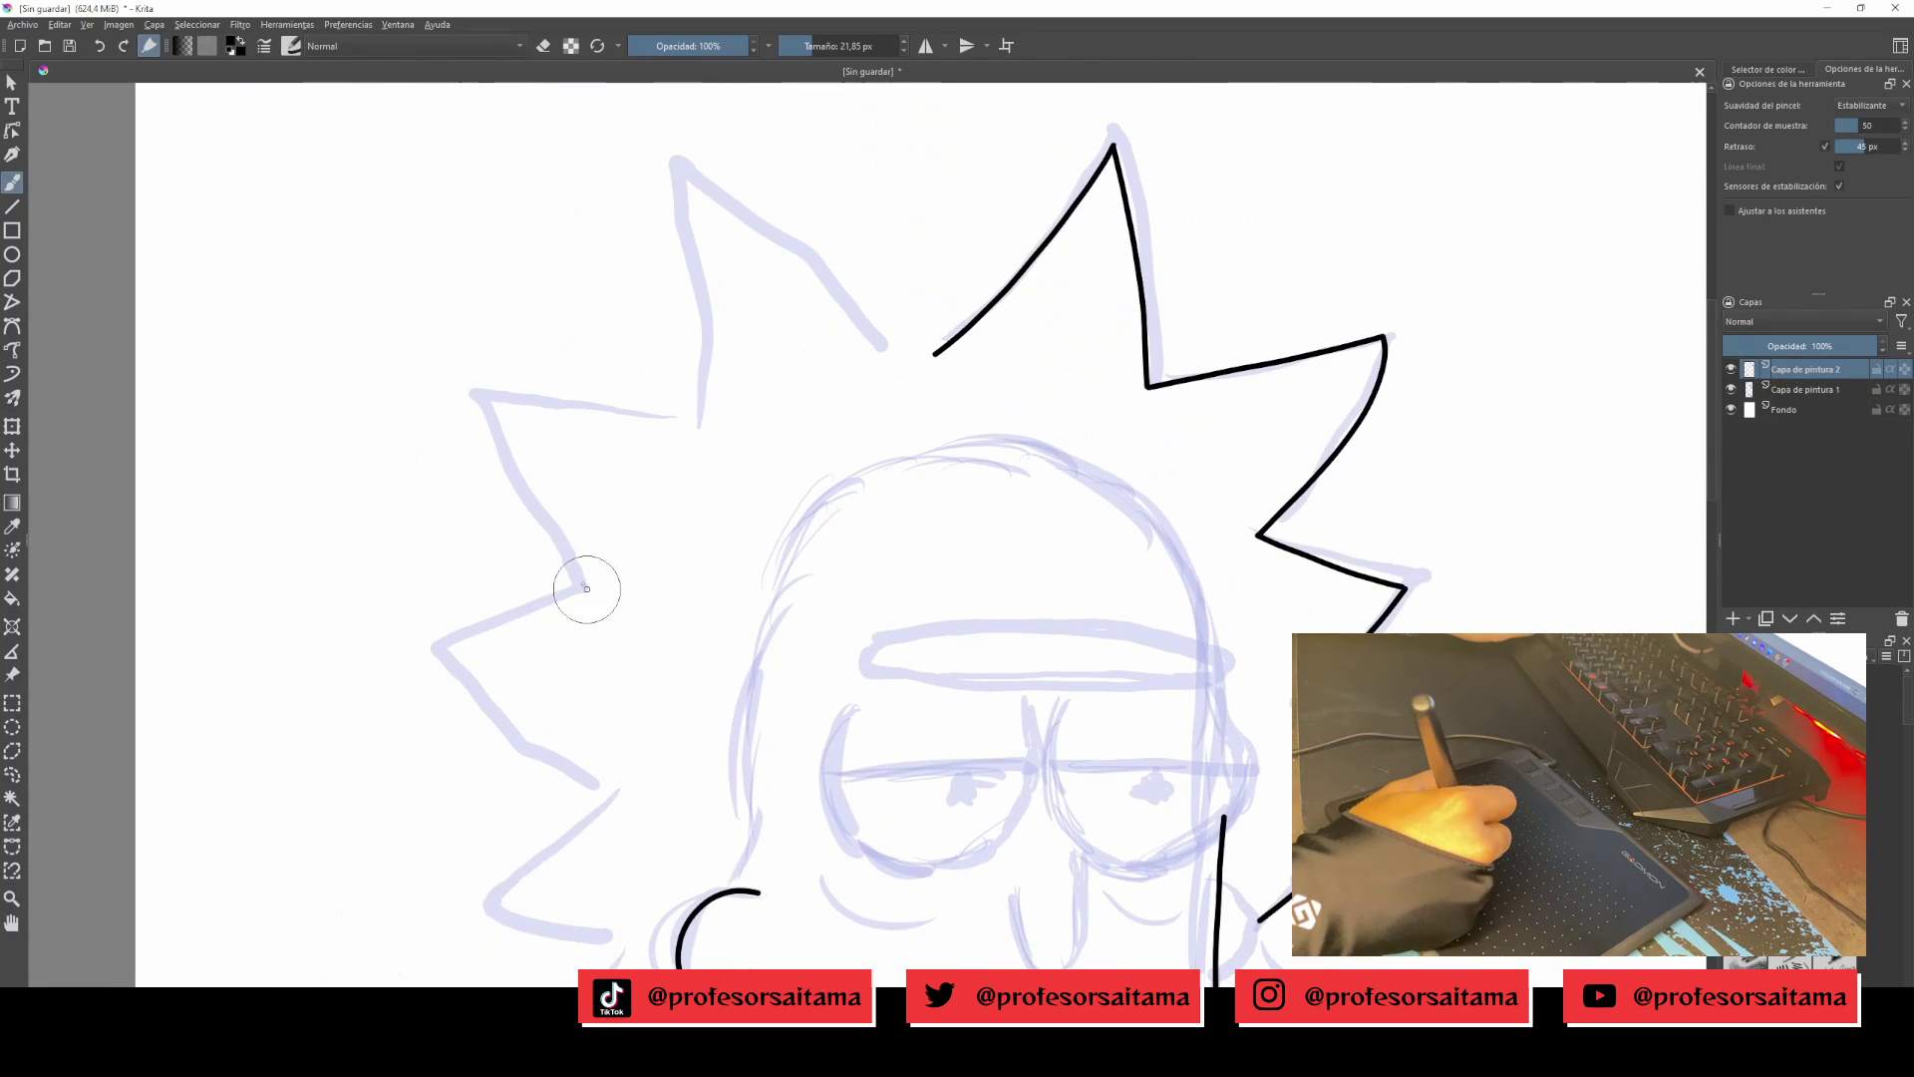
mouse_move(588, 588)
left_mouse_down()
mouse_move(681, 152)
mouse_move(938, 354)
left_mouse_up()
scroll(698, 299, "down", 5)
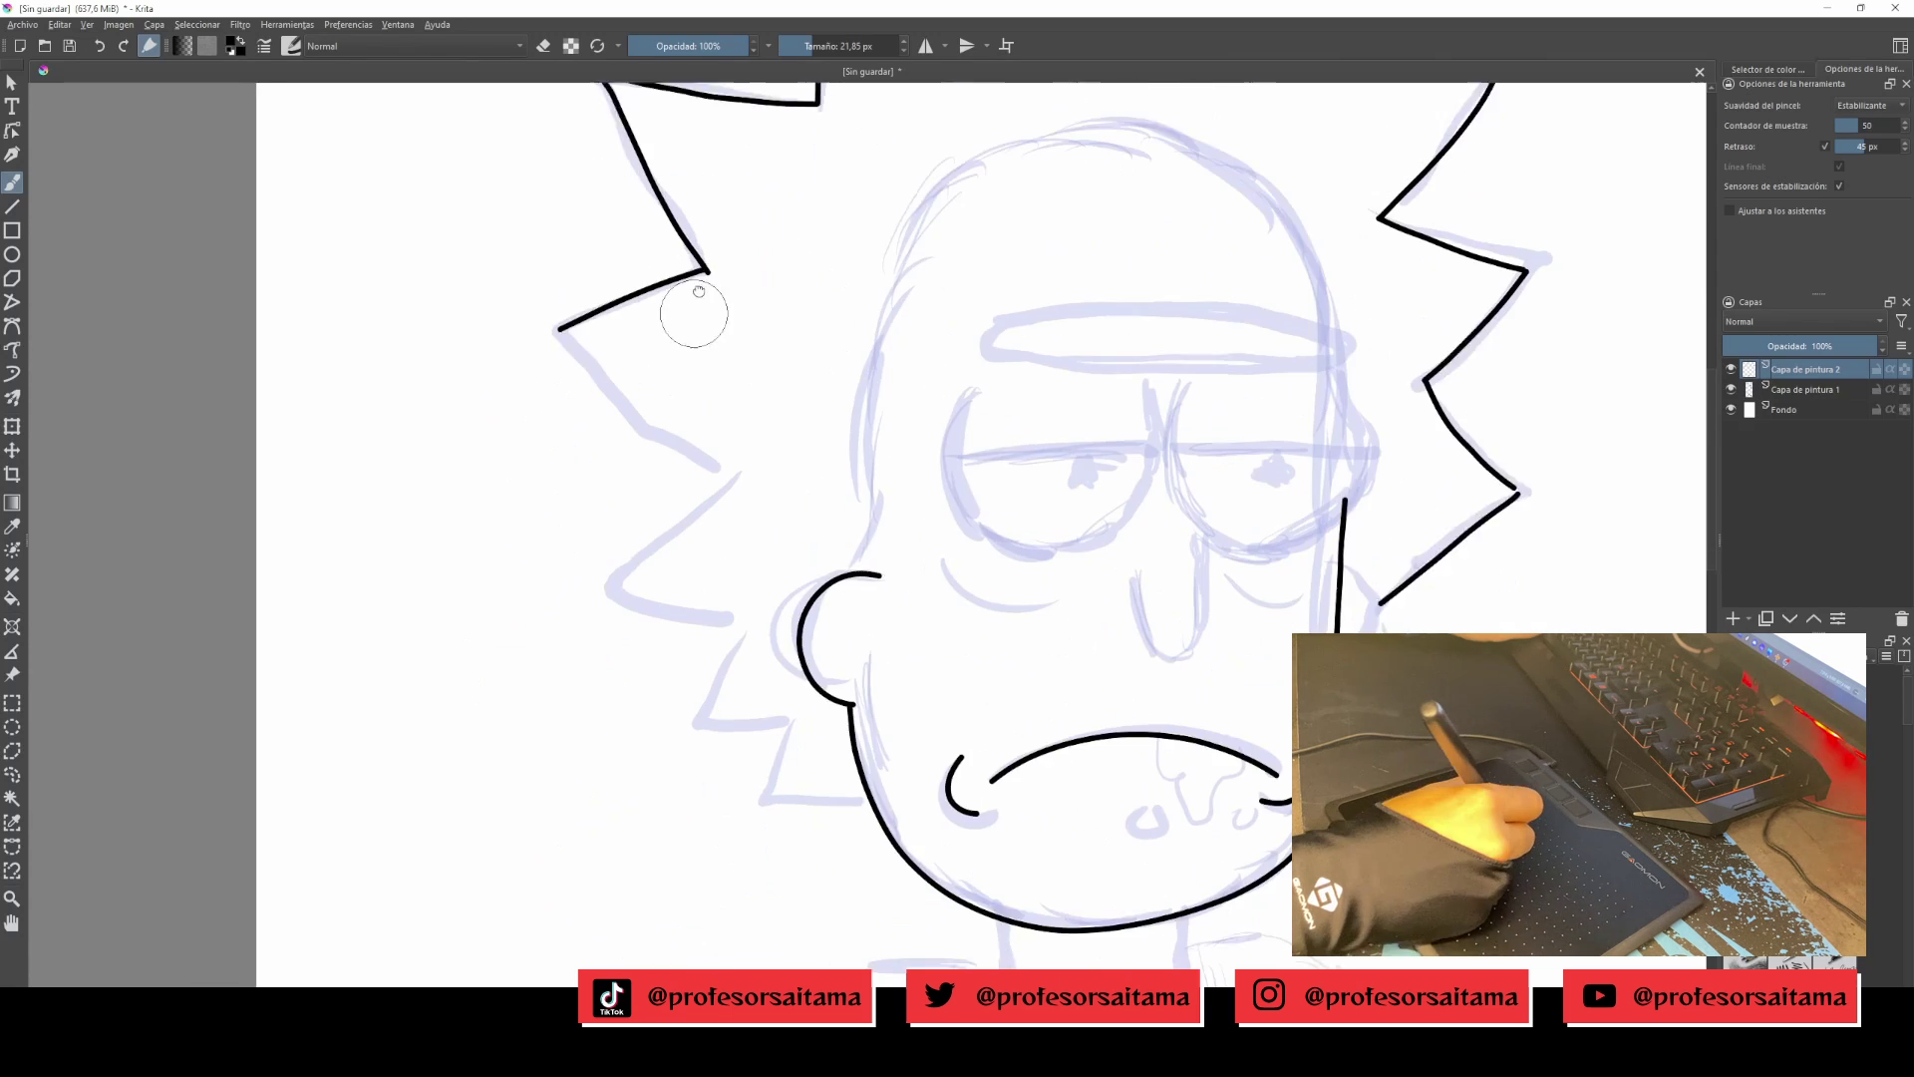
mouse_move(781, 92)
left_mouse_down()
mouse_move(808, 304)
mouse_move(786, 442)
left_mouse_up()
scroll(785, 442, "down", 6)
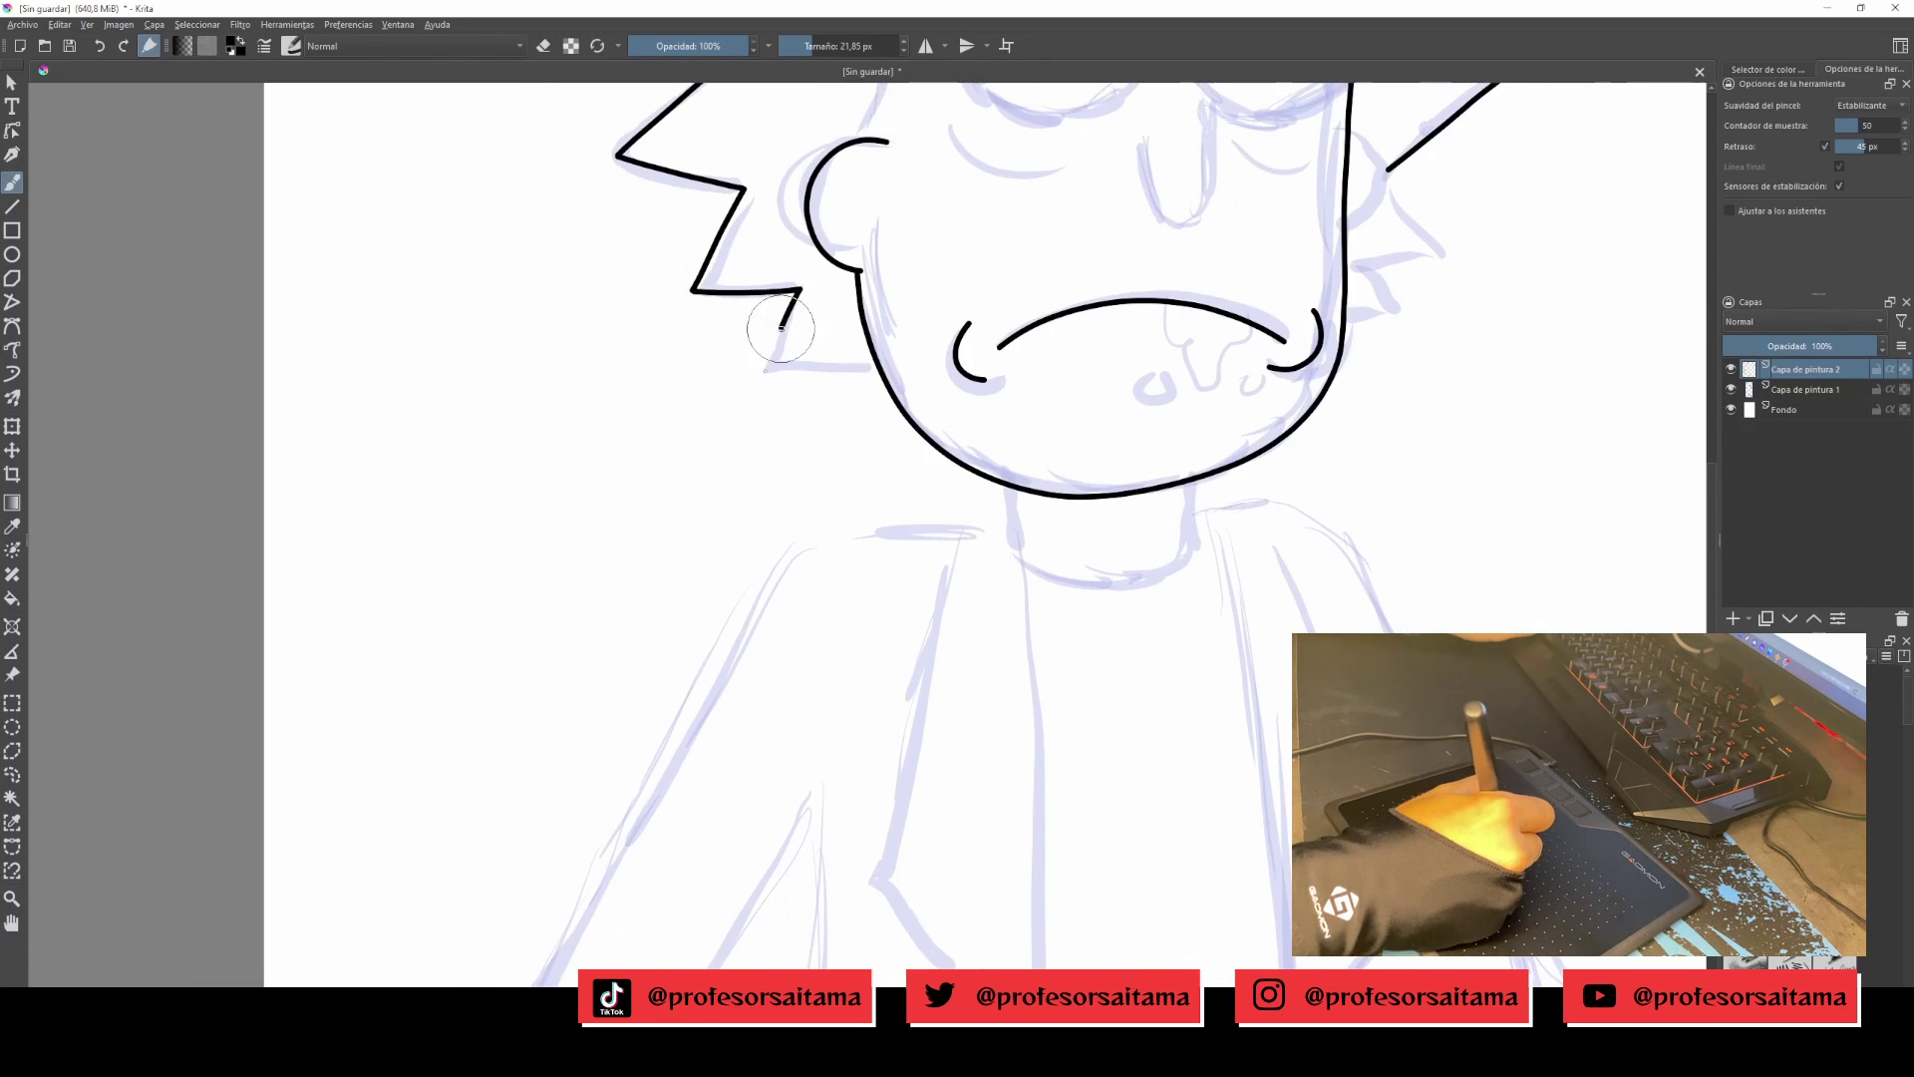
Ink the neck with its rounded collar and the two long shirt edges running down to the bottom of the canvas.
mouse_move(738, 301)
left_mouse_down()
mouse_move(744, 361)
mouse_move(938, 367)
left_mouse_up()
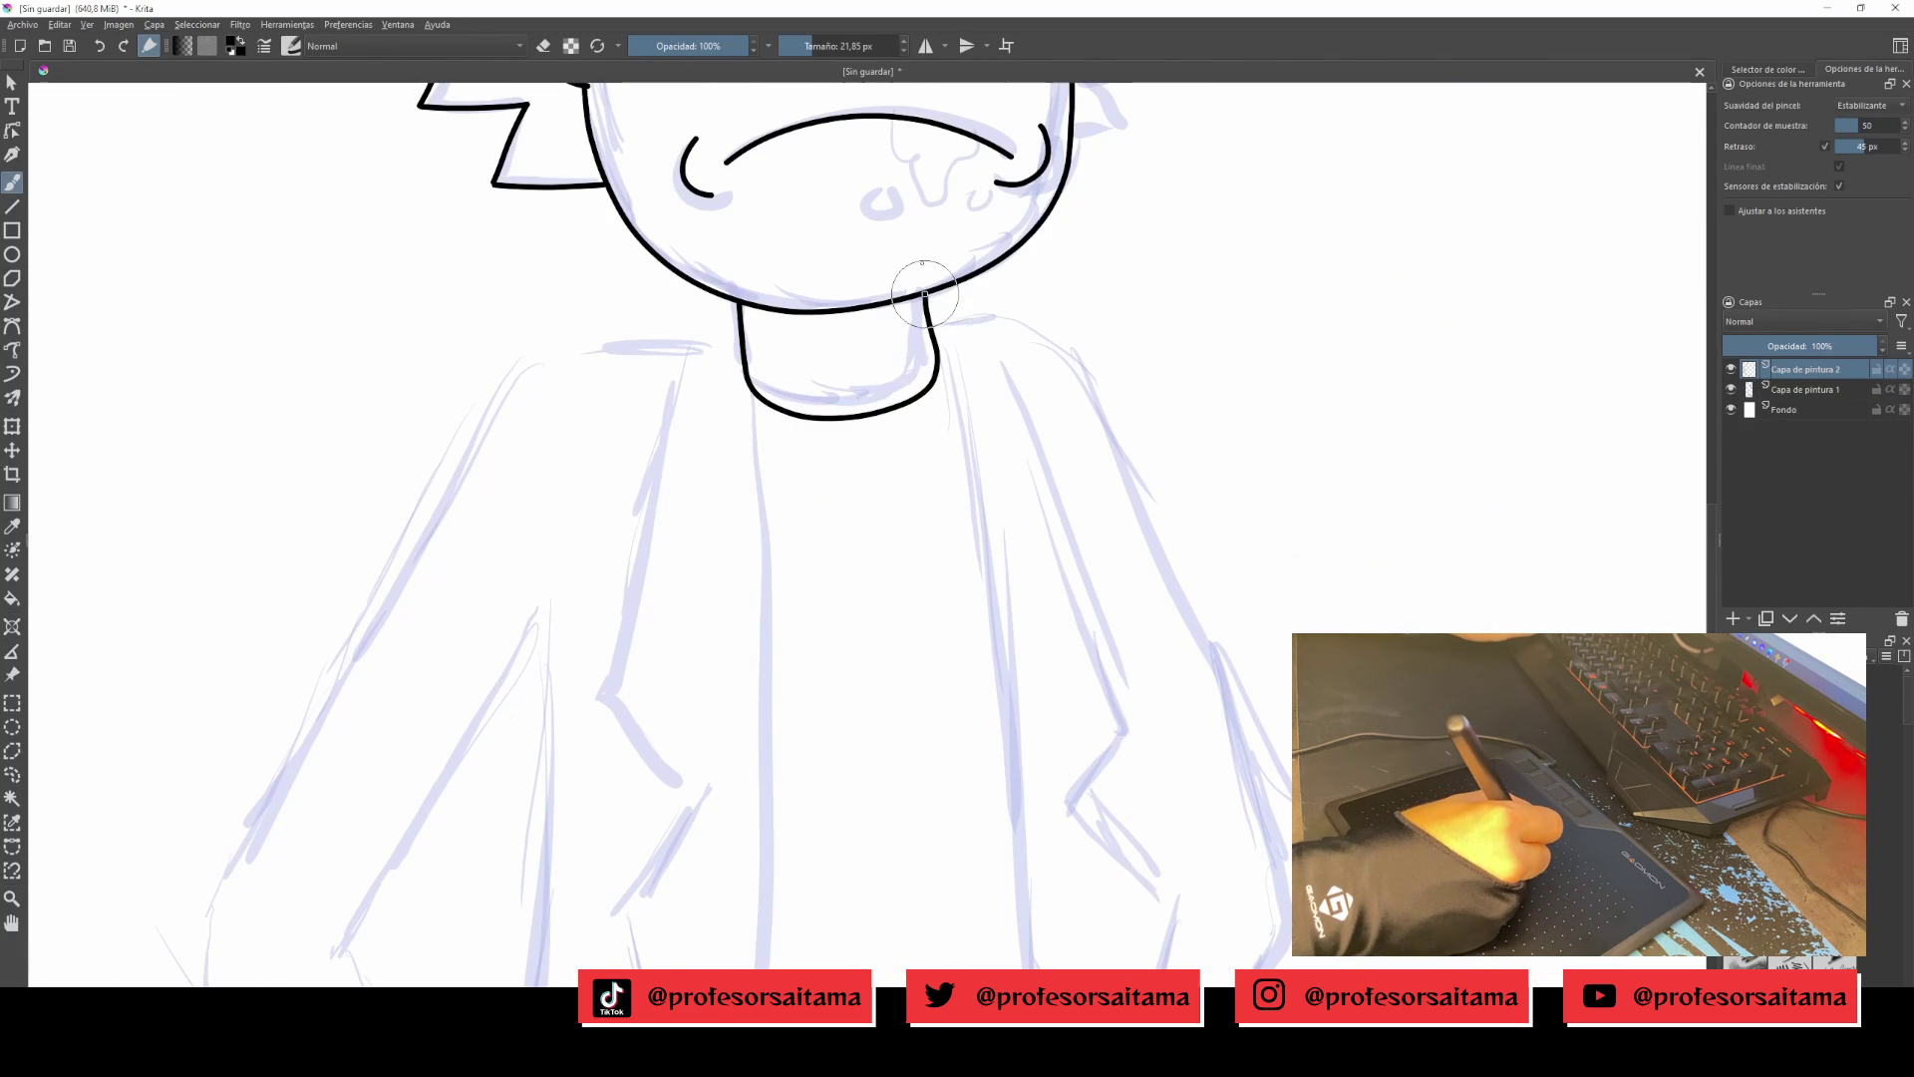
scroll(923, 293, "up", 4)
scroll(837, 292, "down", 6)
key("minus")
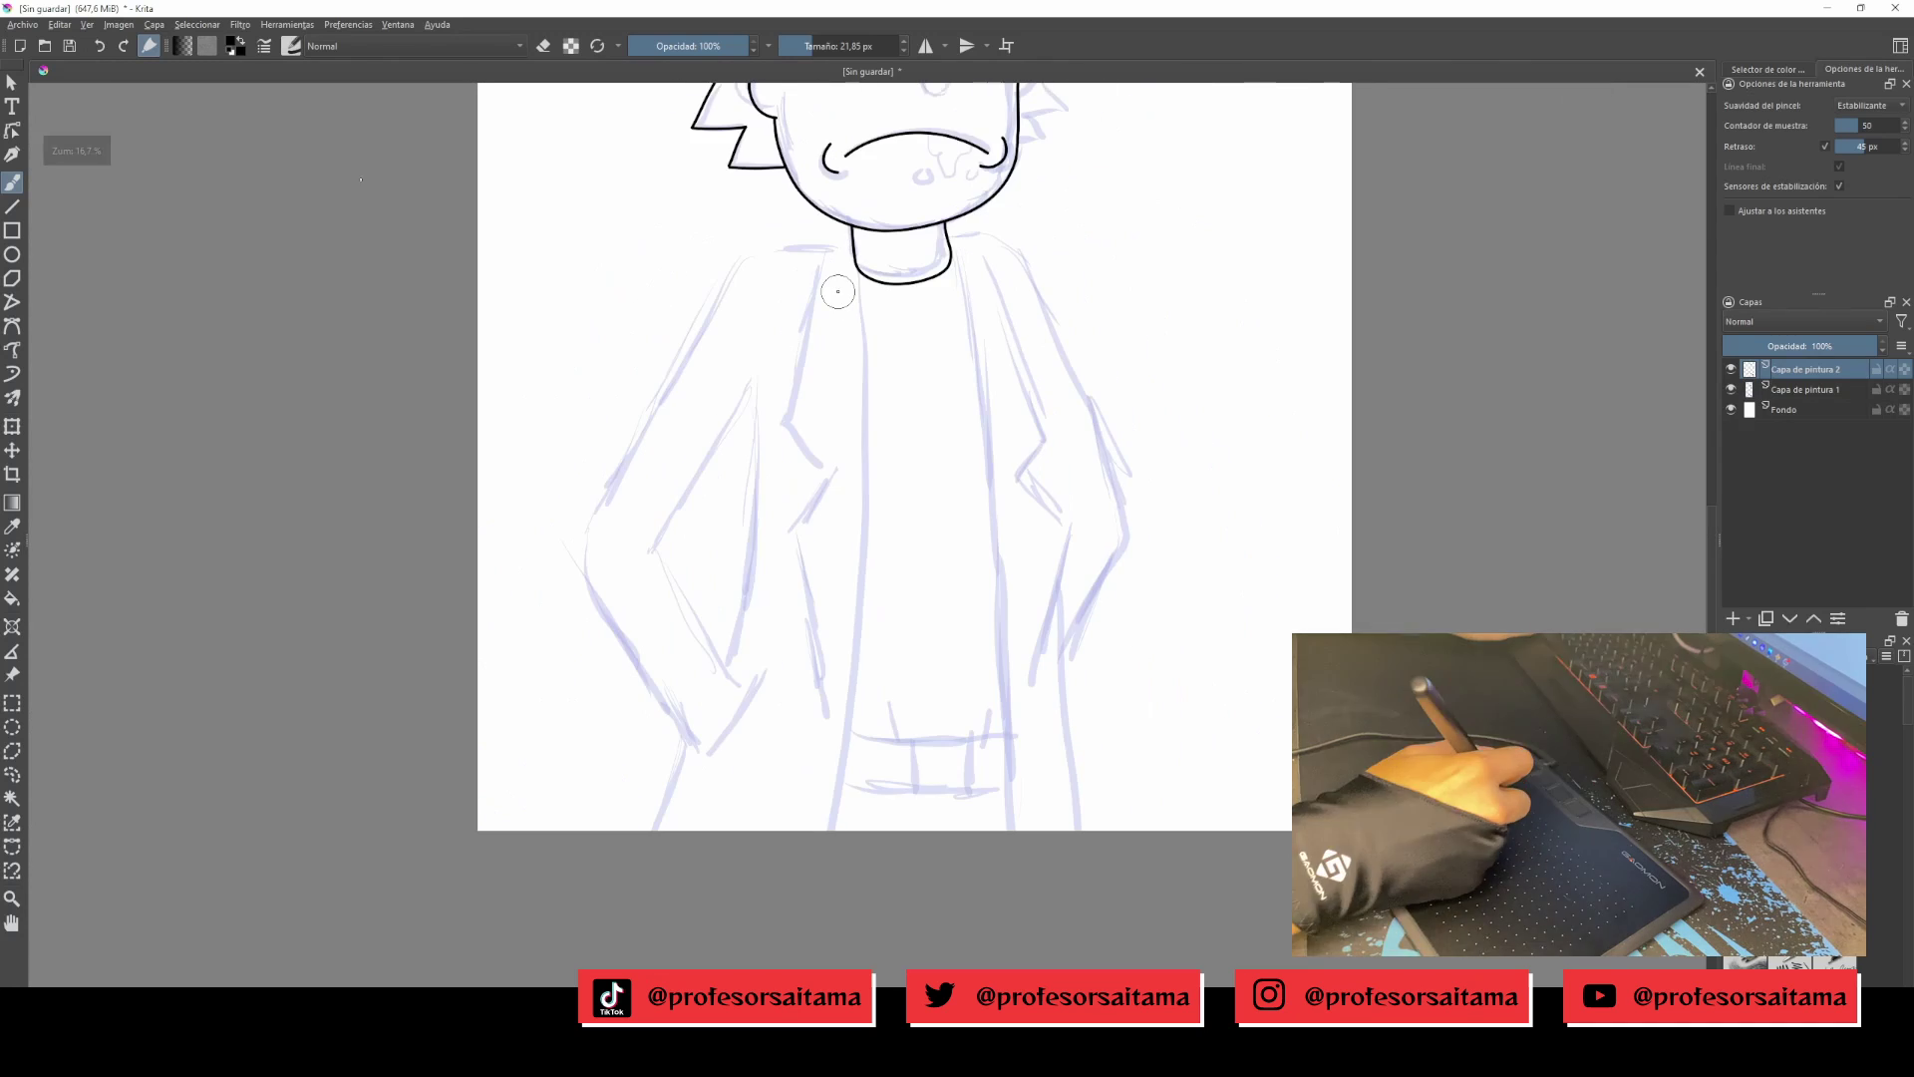
scroll(838, 291, "down", 2)
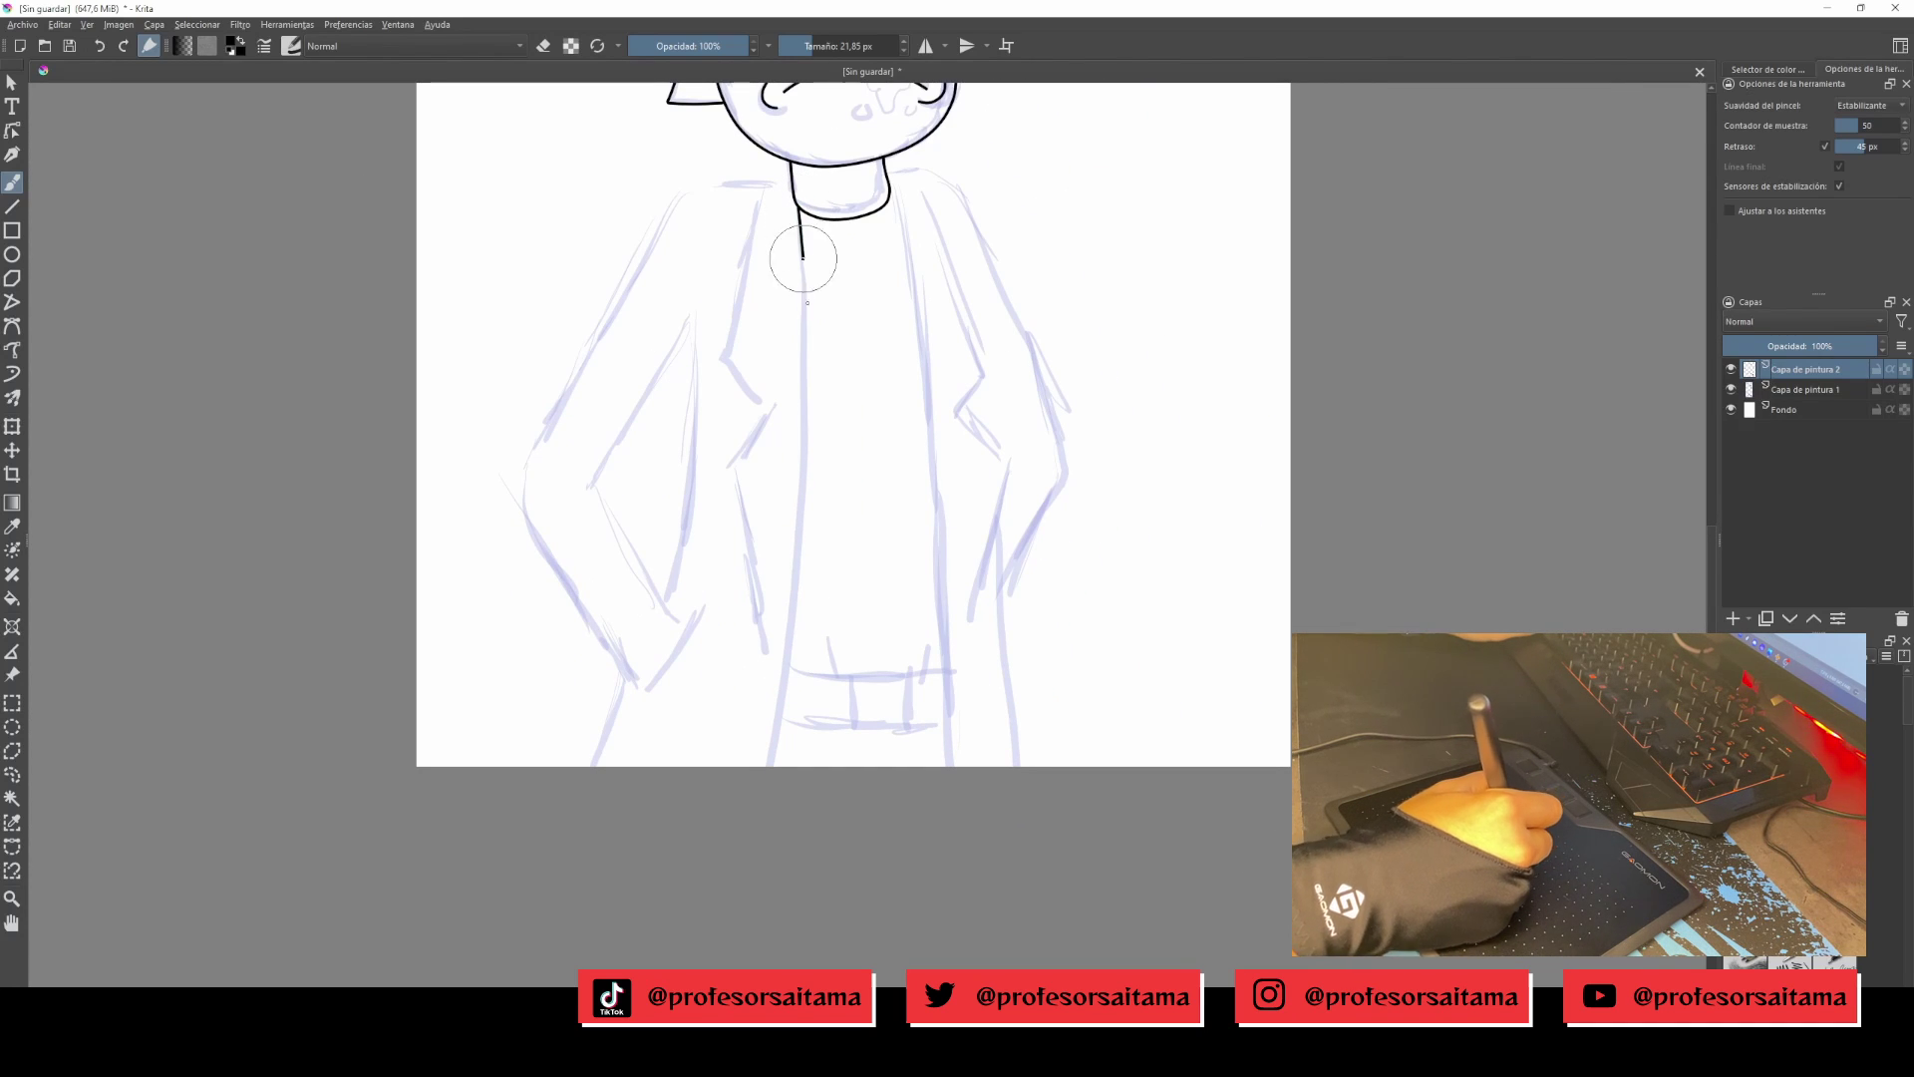
left_click_drag(803, 259, 788, 728)
key("ctrl+z")
scroll(798, 205, "down", 2)
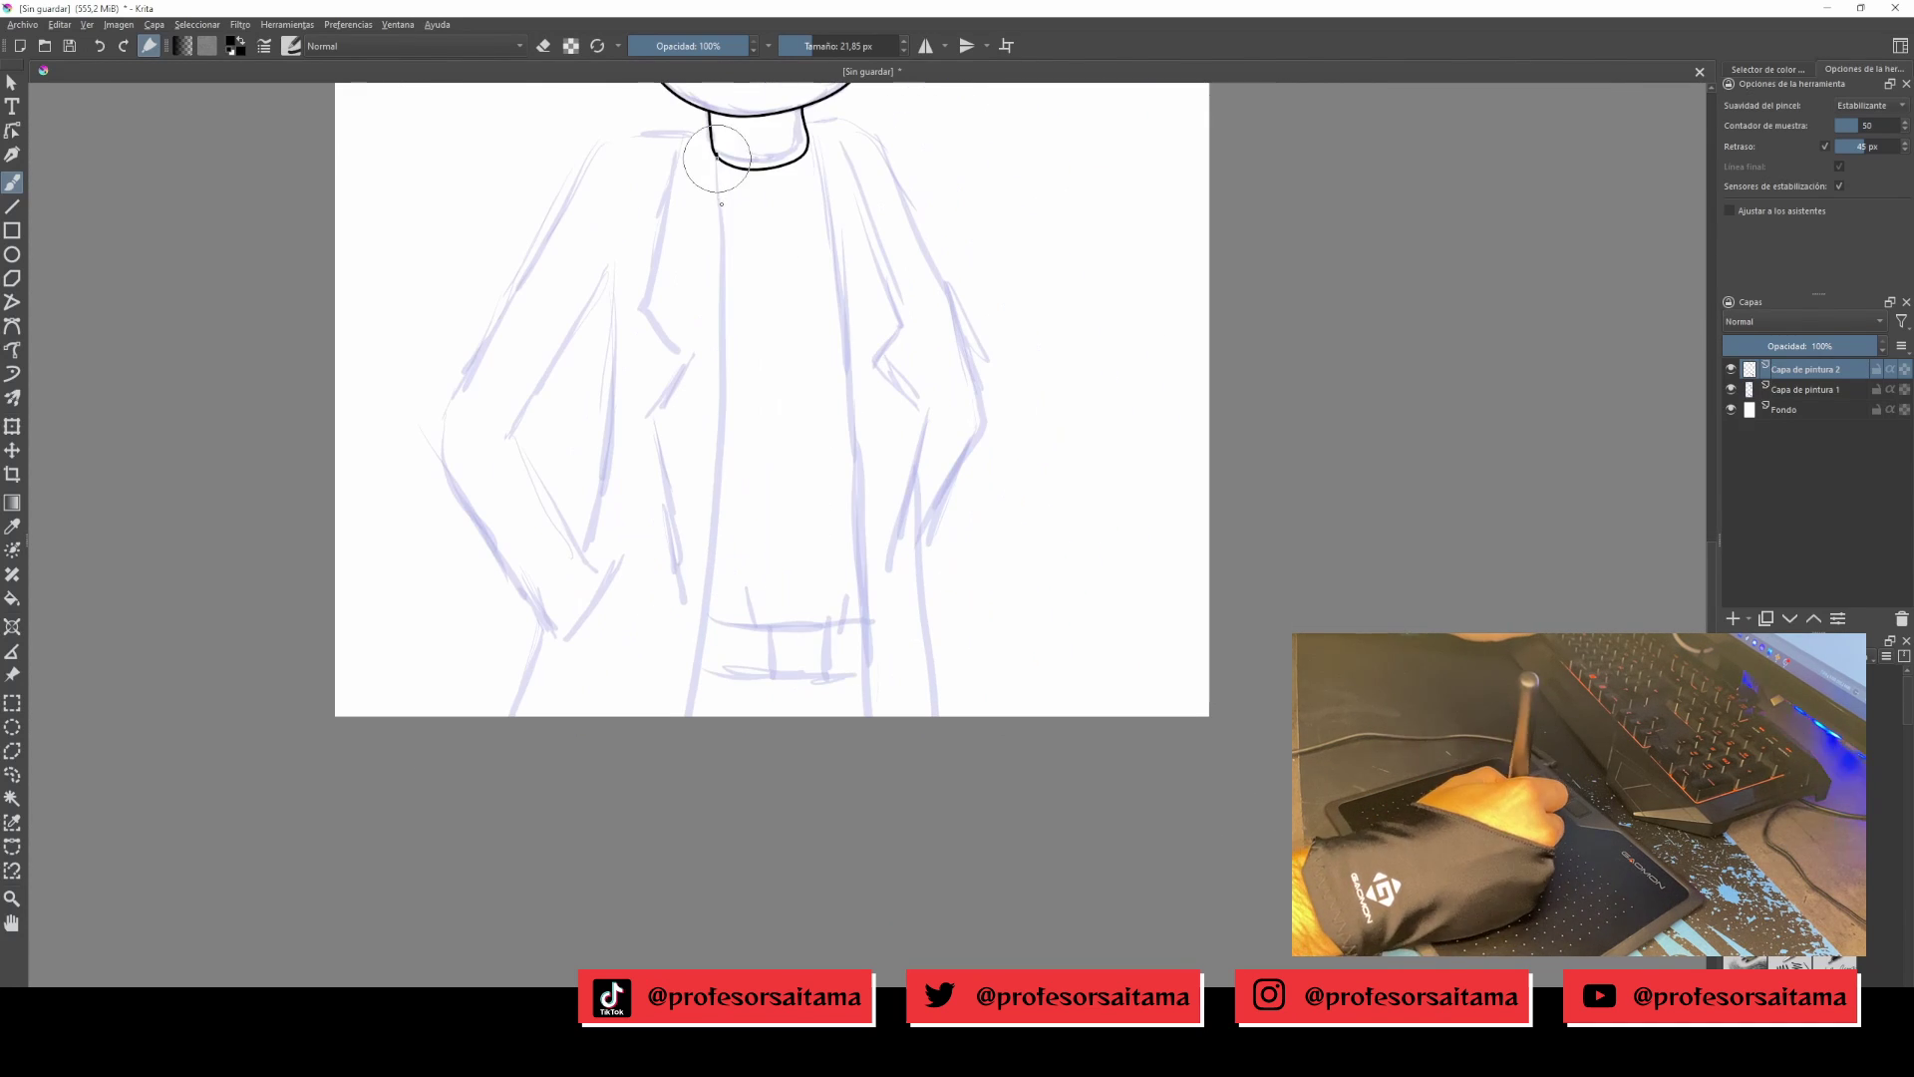
left_click_drag(717, 158, 686, 714)
scroll(757, 419, "up", 2)
key("ctrl+z")
left_click_drag(750, 194, 816, 770)
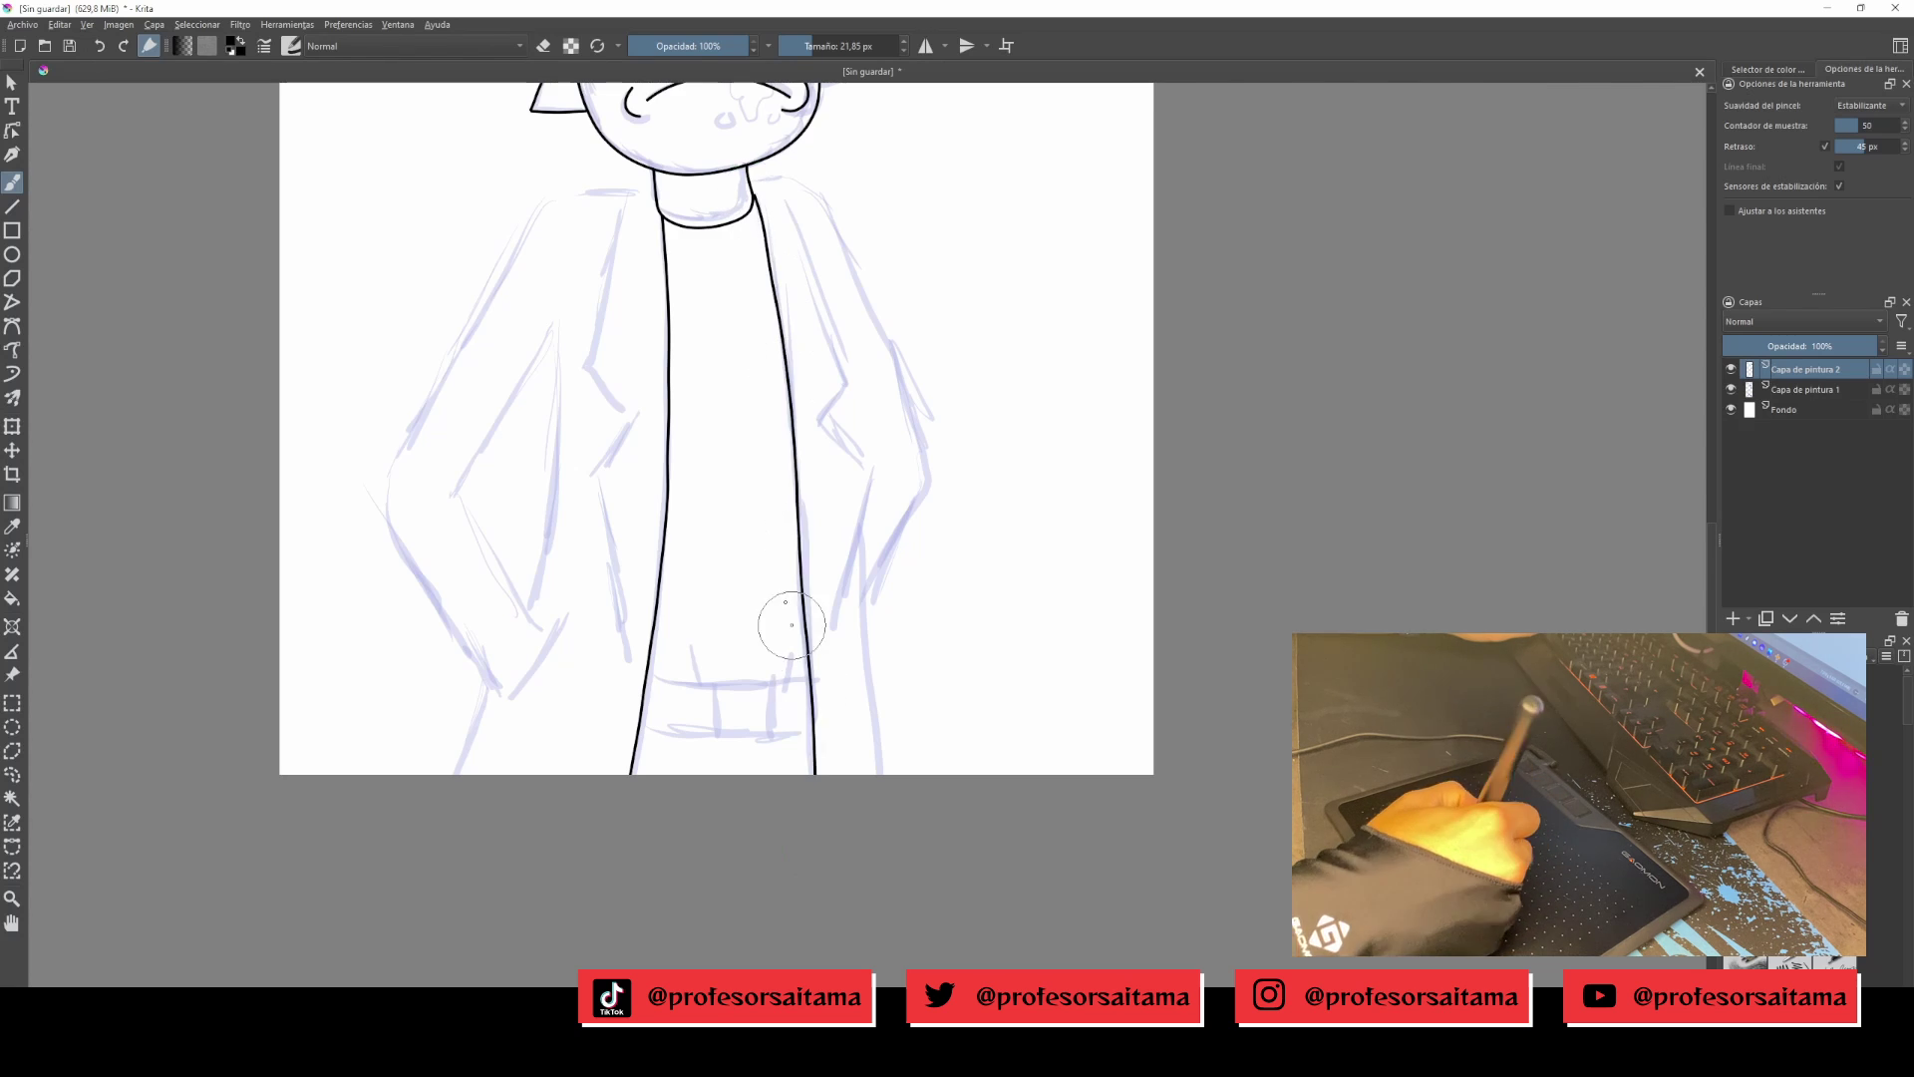
Ink the notched lapels on the left and right sides of the lab coat.
scroll(792, 625, "up", 2)
left_click_drag(773, 289, 722, 514)
scroll(738, 498, "down", 3)
scroll(848, 299, "up", 3)
left_click_drag(861, 224, 889, 329)
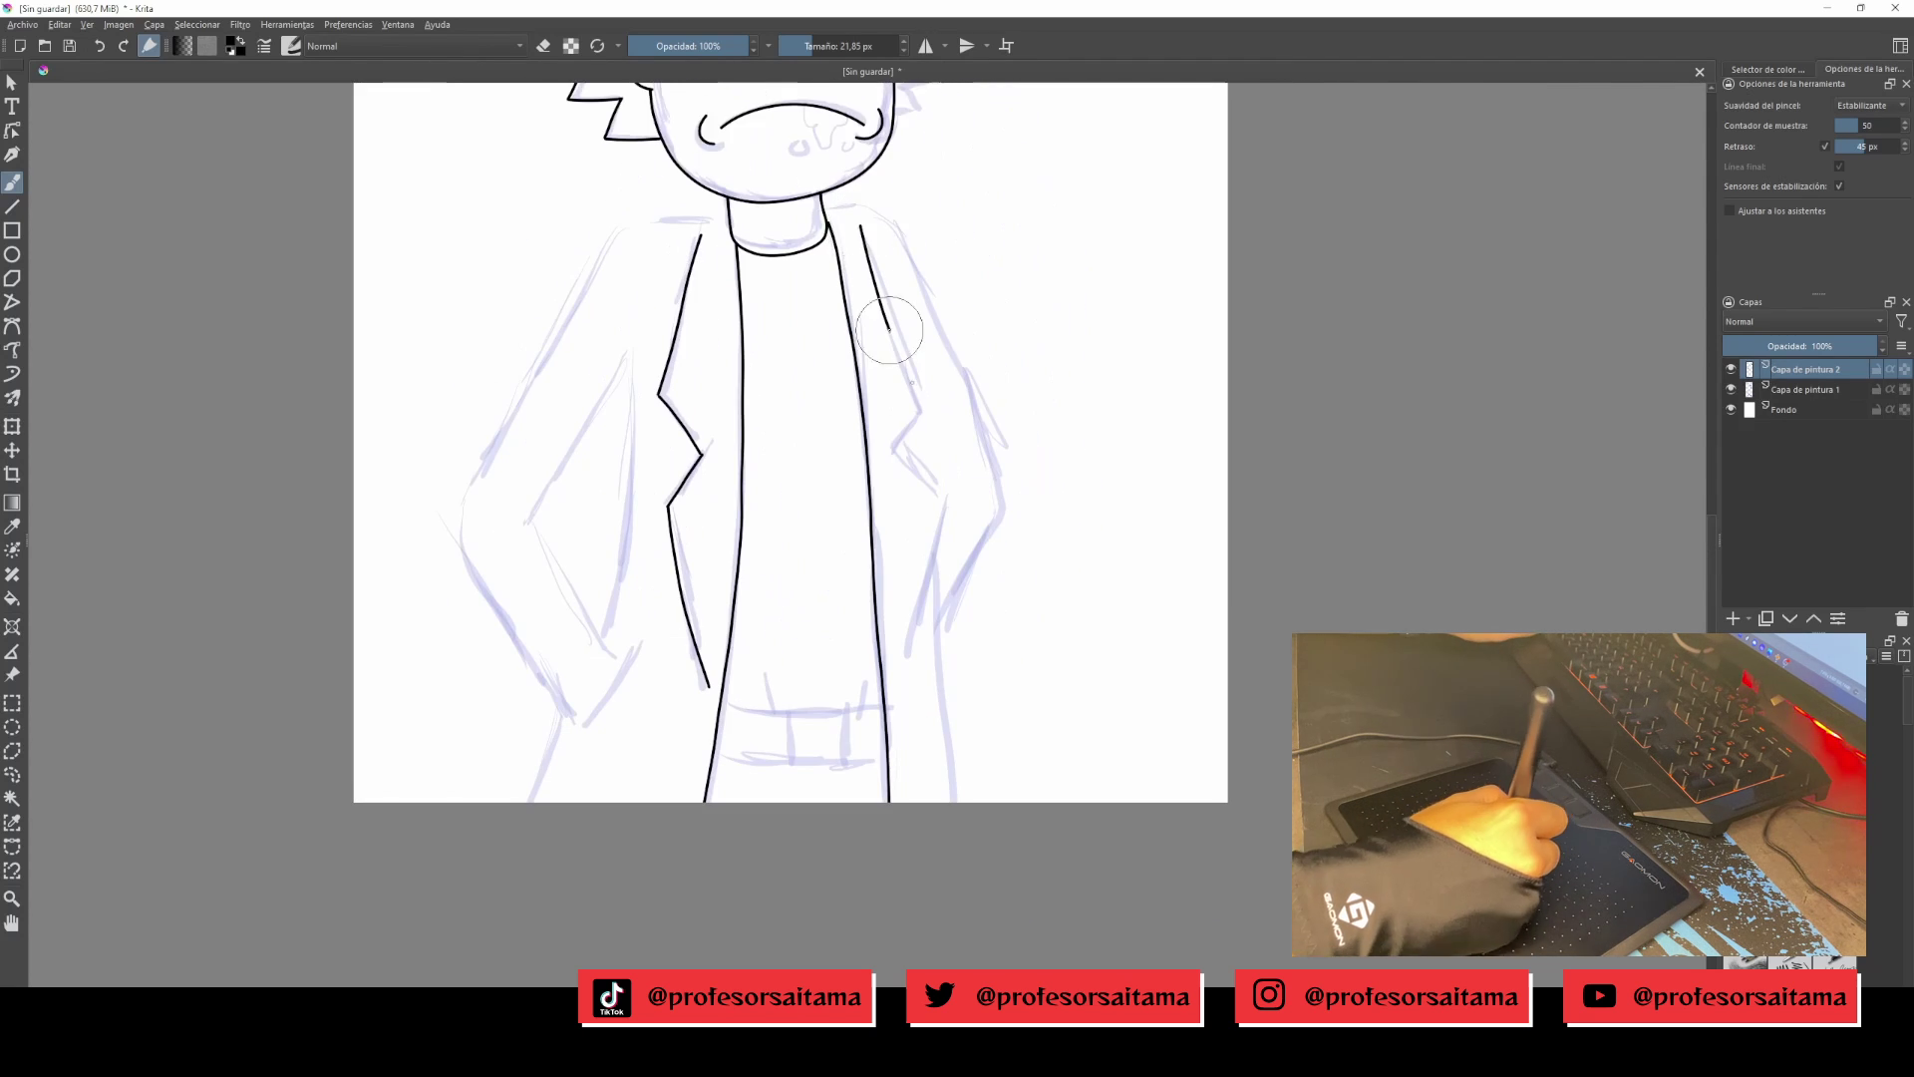
scroll(889, 329, "down", 1)
left_click_drag(890, 264, 945, 424)
scroll(937, 429, "down", 2)
left_click_drag(964, 313, 912, 462)
Ink the left shoulder, the bent left sleeve with its cuff, and the coat's left side edge.
scroll(912, 463, "left", 2)
mouse_move(799, 168)
left_mouse_down()
mouse_move(805, 303)
mouse_move(727, 393)
mouse_move(598, 688)
left_mouse_up()
scroll(804, 303, "up", 3)
key("ctrl+z")
key("ctrl+z")
mouse_move(912, 301)
left_mouse_down()
mouse_move(731, 395)
mouse_move(767, 818)
left_mouse_up()
scroll(767, 818, "down", 2)
scroll(767, 818, "left", 1)
left_click_drag(823, 650, 769, 725)
left_click_drag(721, 518, 816, 660)
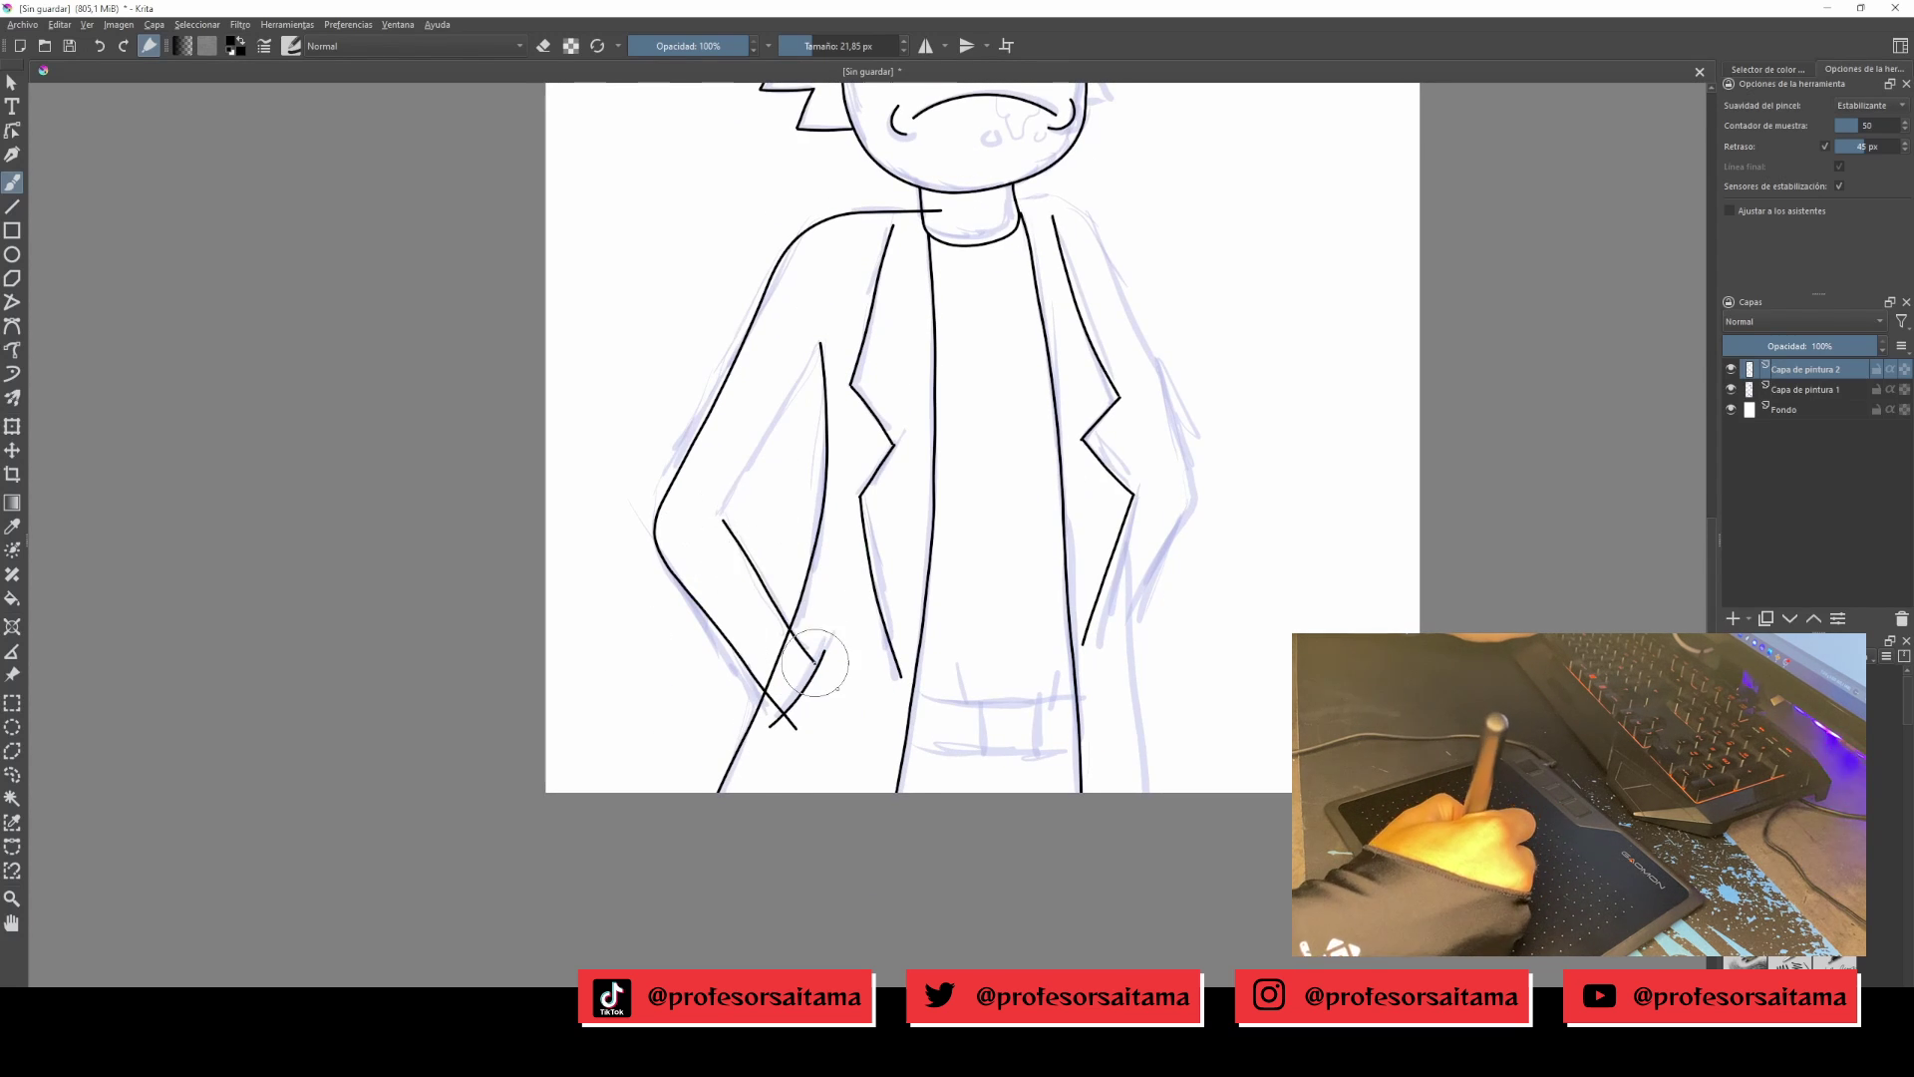
scroll(816, 661, "up", 1)
left_click_drag(827, 428, 723, 605)
Ink the right shoulder and bent sleeve, and the coat's right side edge down to the canvas bottom.
scroll(948, 436, "down", 1)
scroll(948, 436, "right", 2)
mouse_move(894, 236)
left_mouse_down()
mouse_move(1027, 517)
mouse_move(954, 661)
left_mouse_up()
scroll(954, 661, "down", 2)
left_click_drag(997, 418, 962, 548)
scroll(962, 548, "down", 2)
left_click_drag(977, 321, 997, 598)
scroll(982, 304, "down", 1)
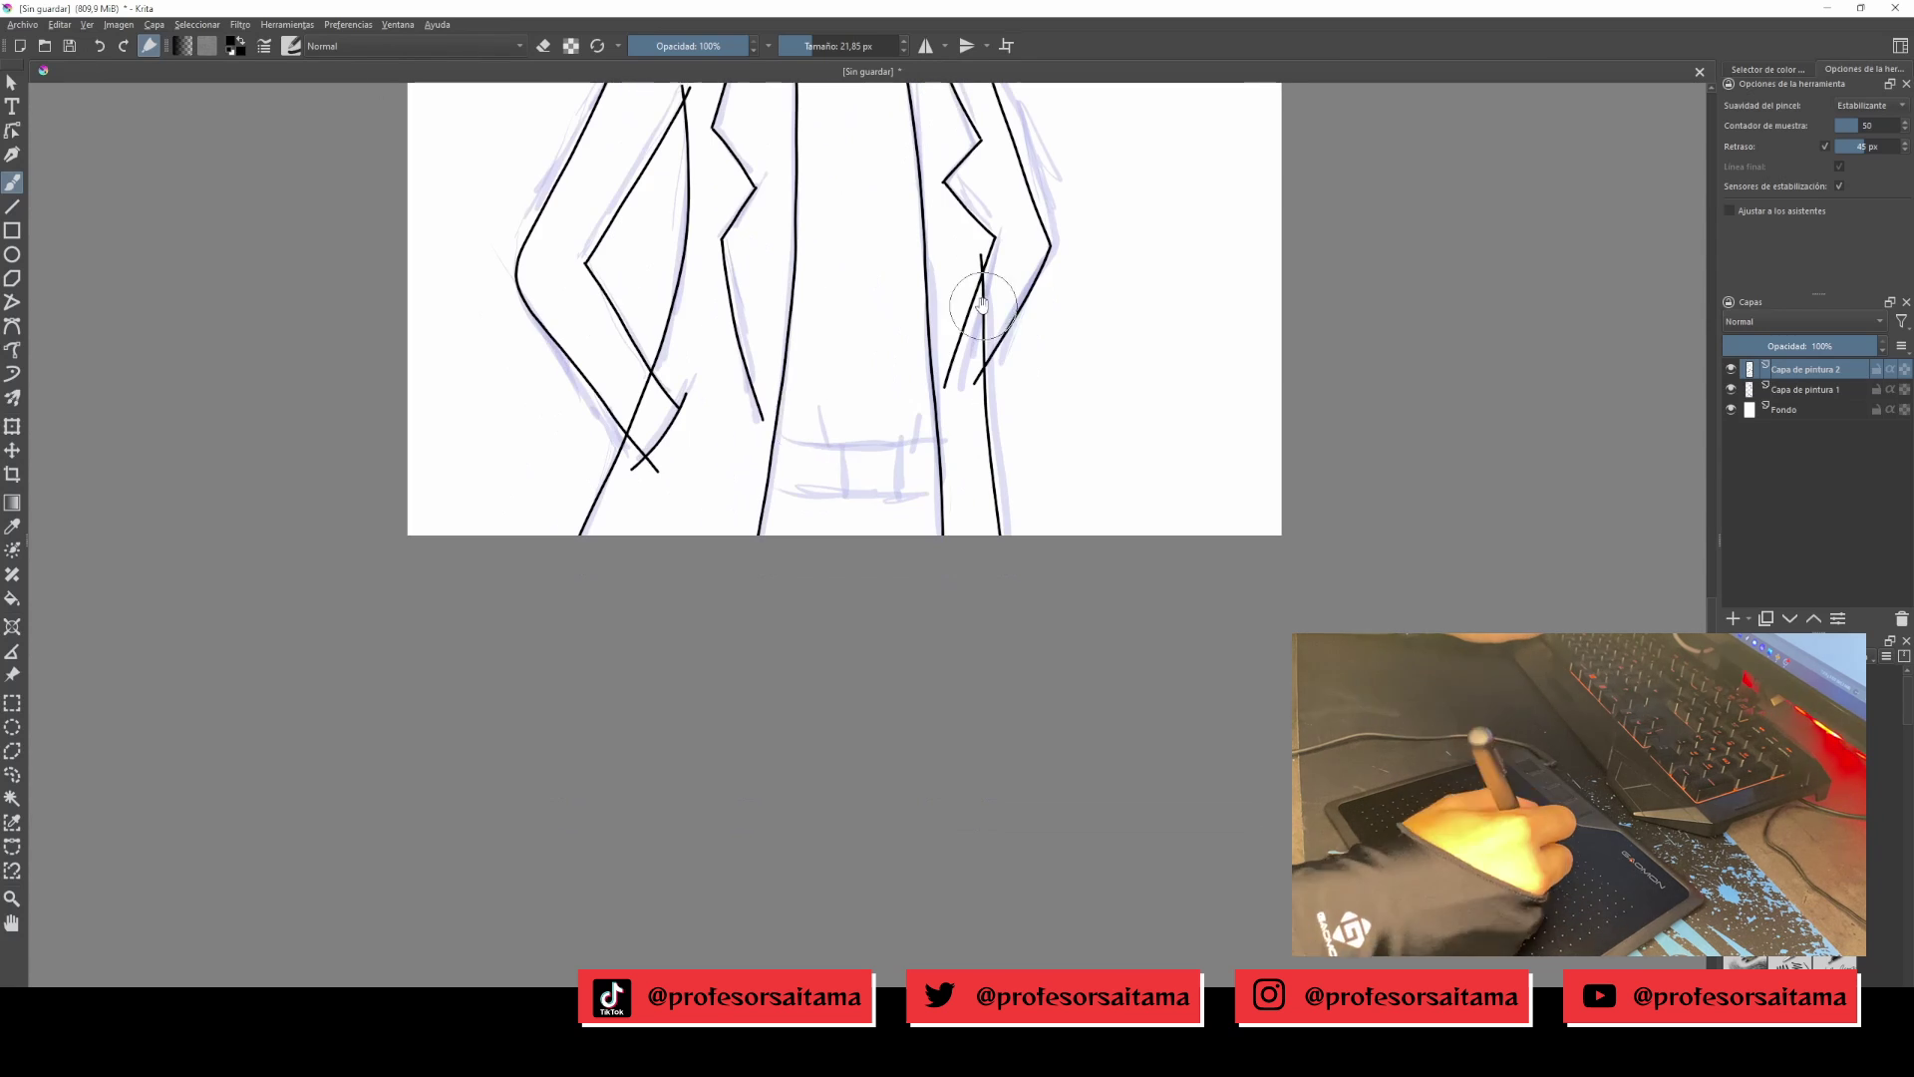
Ink the belt with its rectangular buckle and the two short slanted lines above it.
left_click_drag(756, 430, 962, 439)
left_click_drag(778, 486, 940, 489)
scroll(897, 489, "up", 5)
left_click_drag(743, 327, 743, 488)
left_click_drag(977, 317, 974, 472)
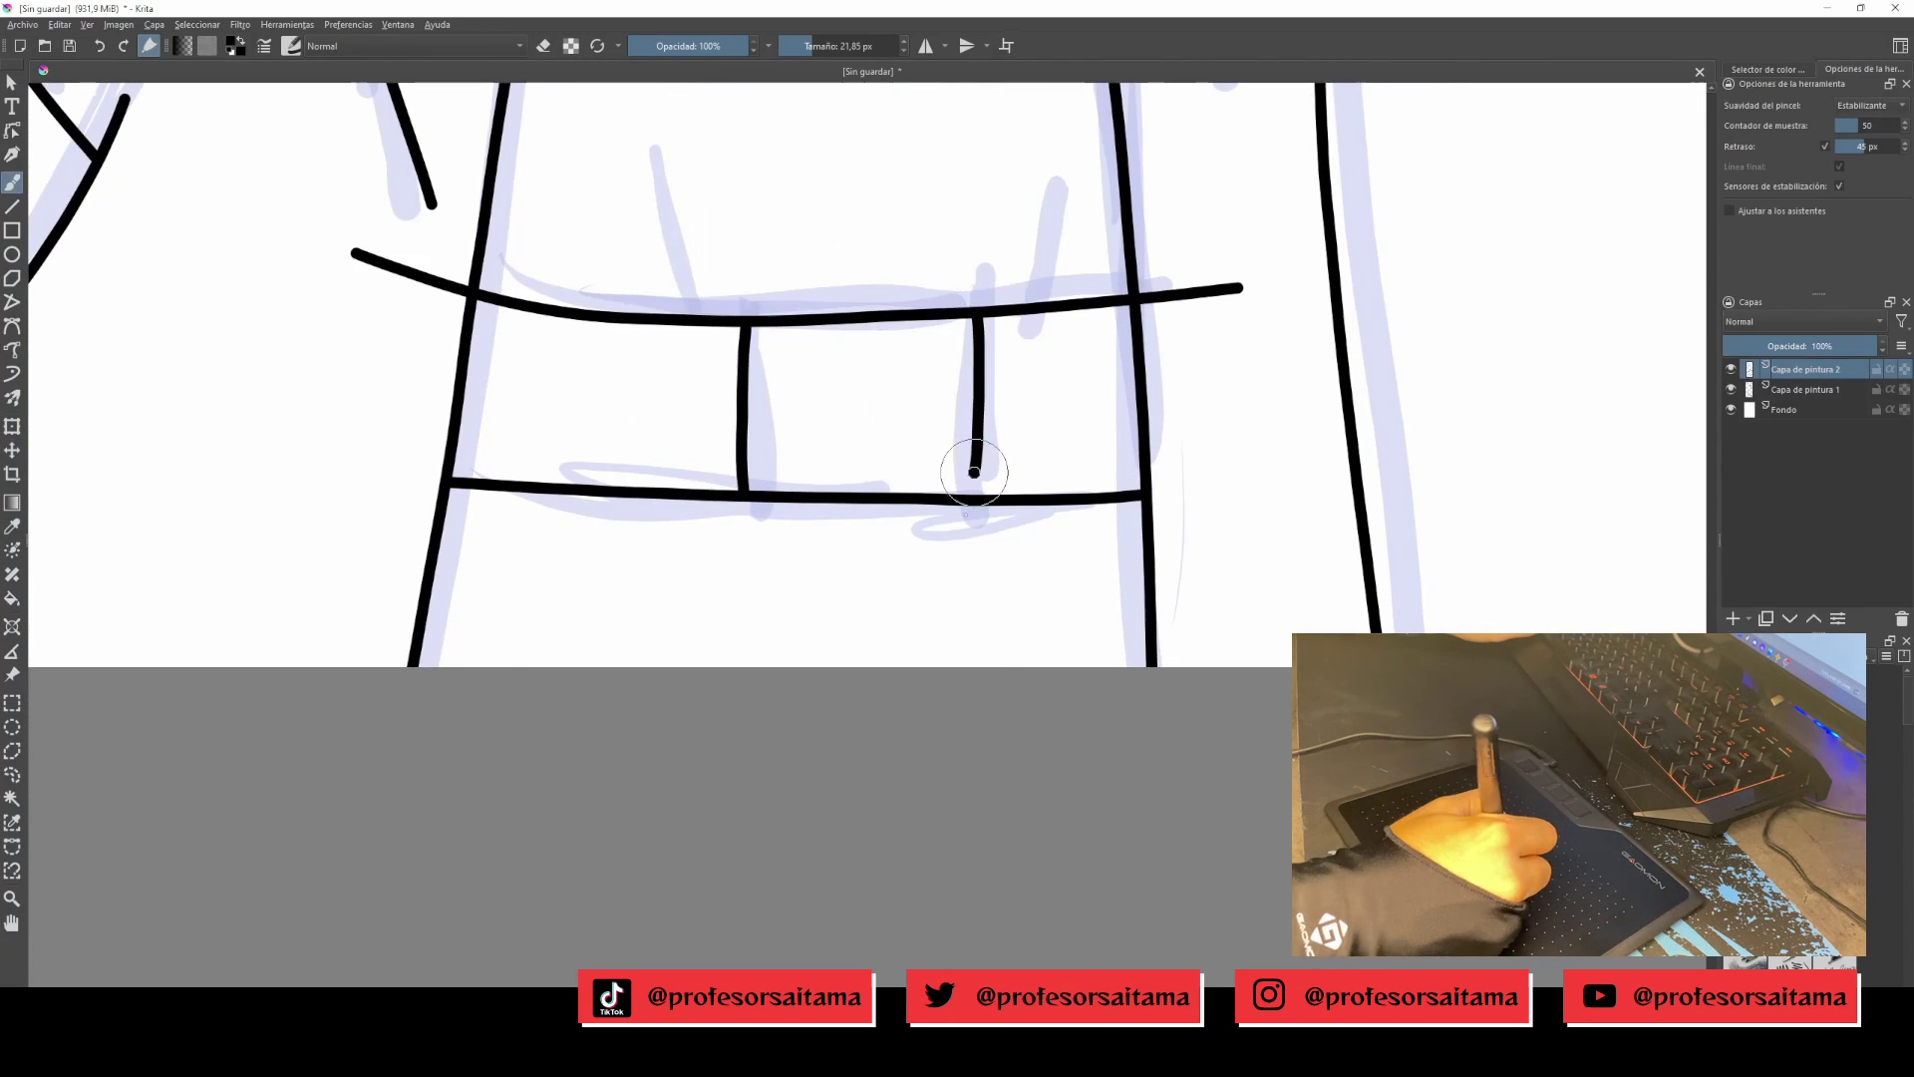
scroll(974, 471, "up", 2)
left_click_drag(684, 320, 718, 492)
left_click_drag(1108, 381, 1064, 503)
scroll(714, 380, "up", 1)
scroll(714, 379, "left", 2)
Erase the belt line's left overhang and the overlapping lines around the left cuff.
key("e")
scroll(617, 503, "left", 1)
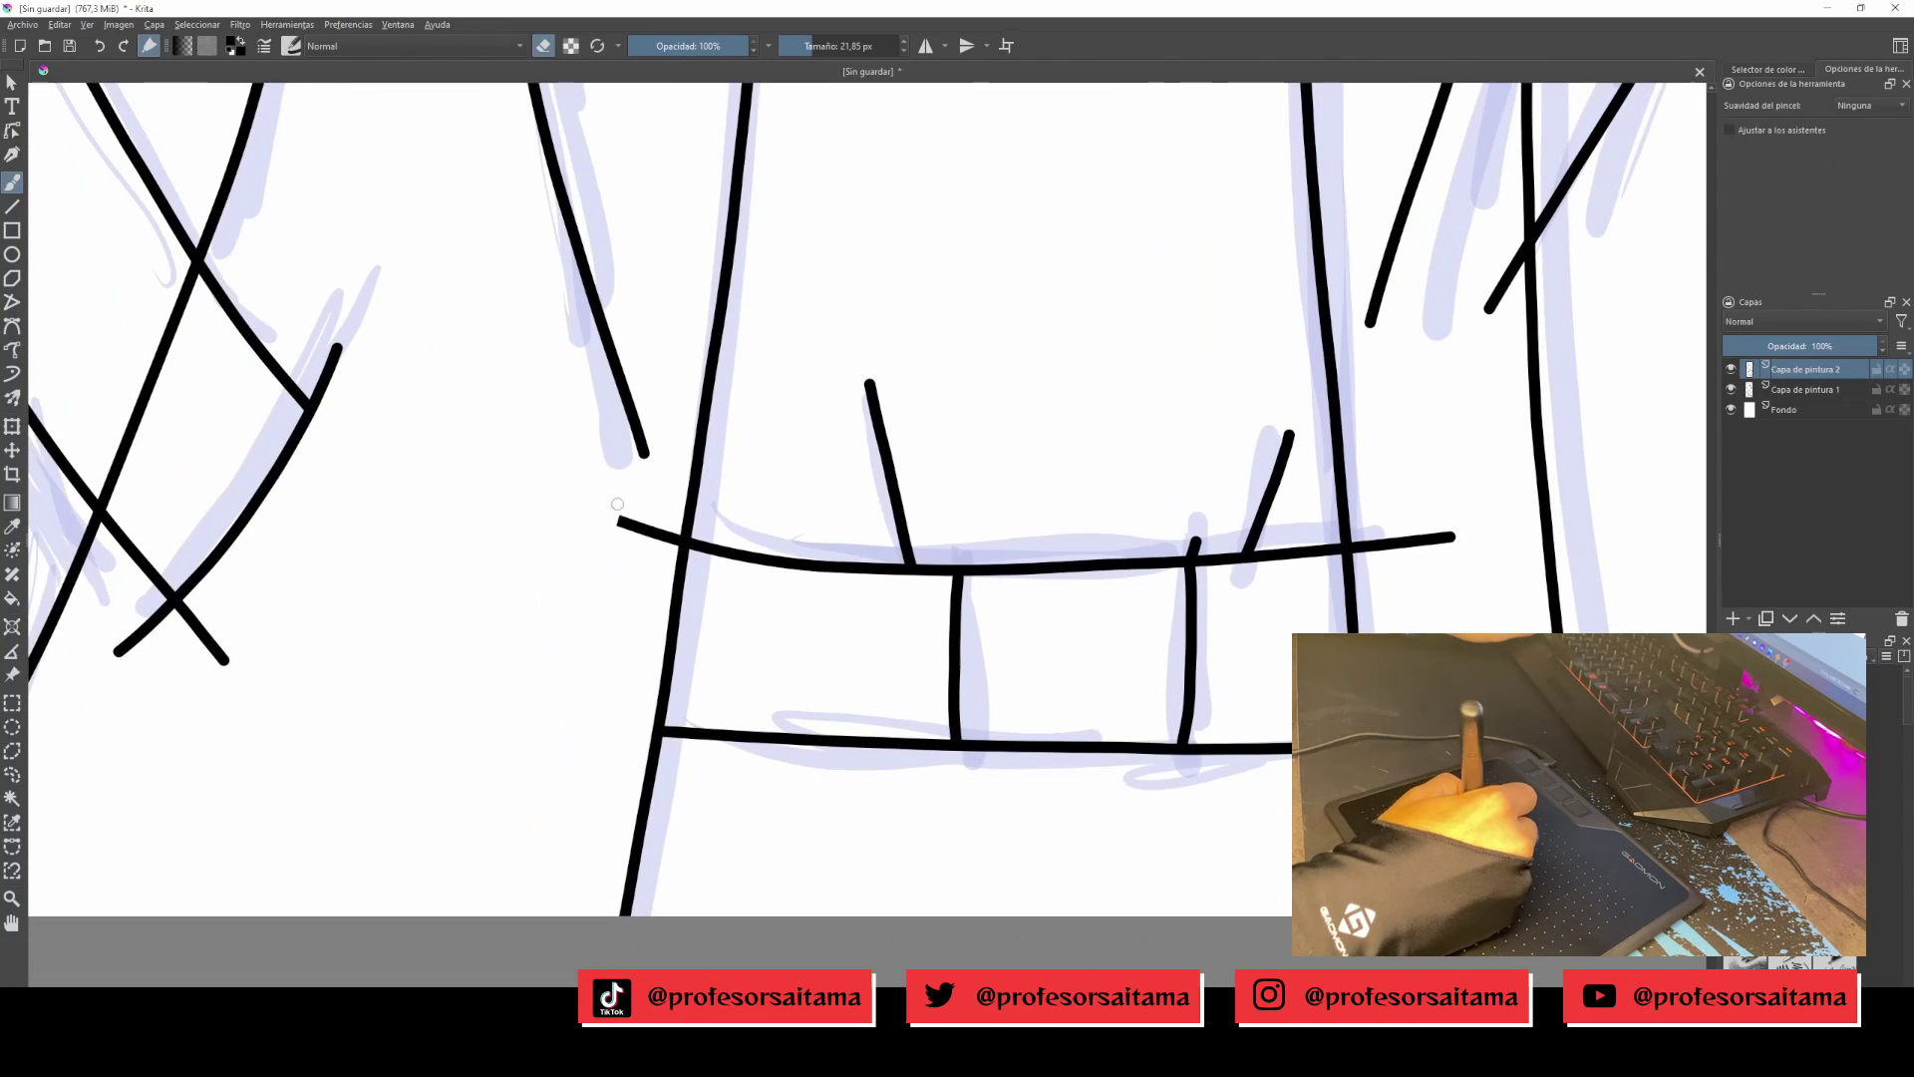
left_click_drag(619, 518, 680, 544)
scroll(618, 504, "left", 3)
scroll(617, 503, "down", 1)
scroll(617, 504, "up", 1)
scroll(617, 503, "up", 1)
left_click_drag(487, 553, 585, 299)
Erase the overlapping line ends where the right sleeve and lapel cross the coat's side edge.
scroll(924, 514, "right", 4)
scroll(924, 514, "down", 1)
scroll(851, 522, "up", 8)
scroll(852, 523, "right", 2)
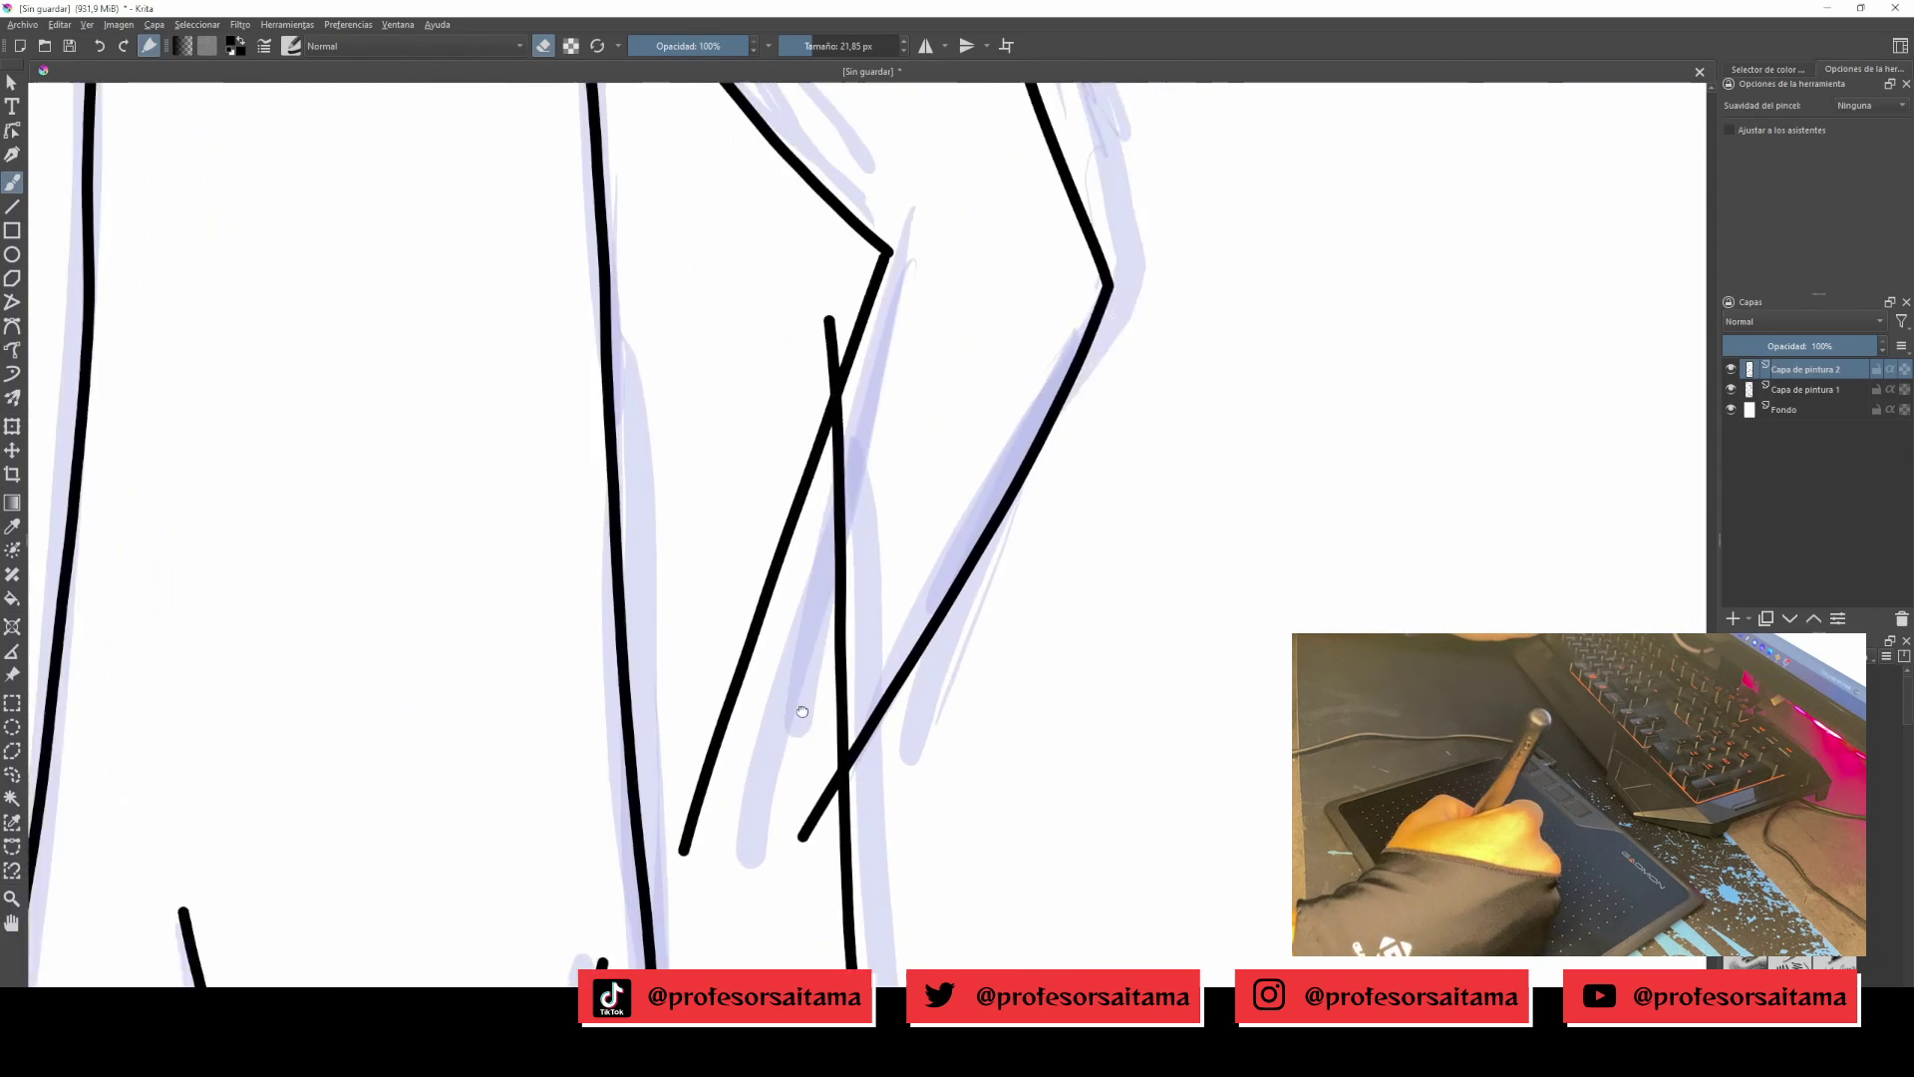
scroll(847, 559, "down", 4)
scroll(847, 559, "left", 1)
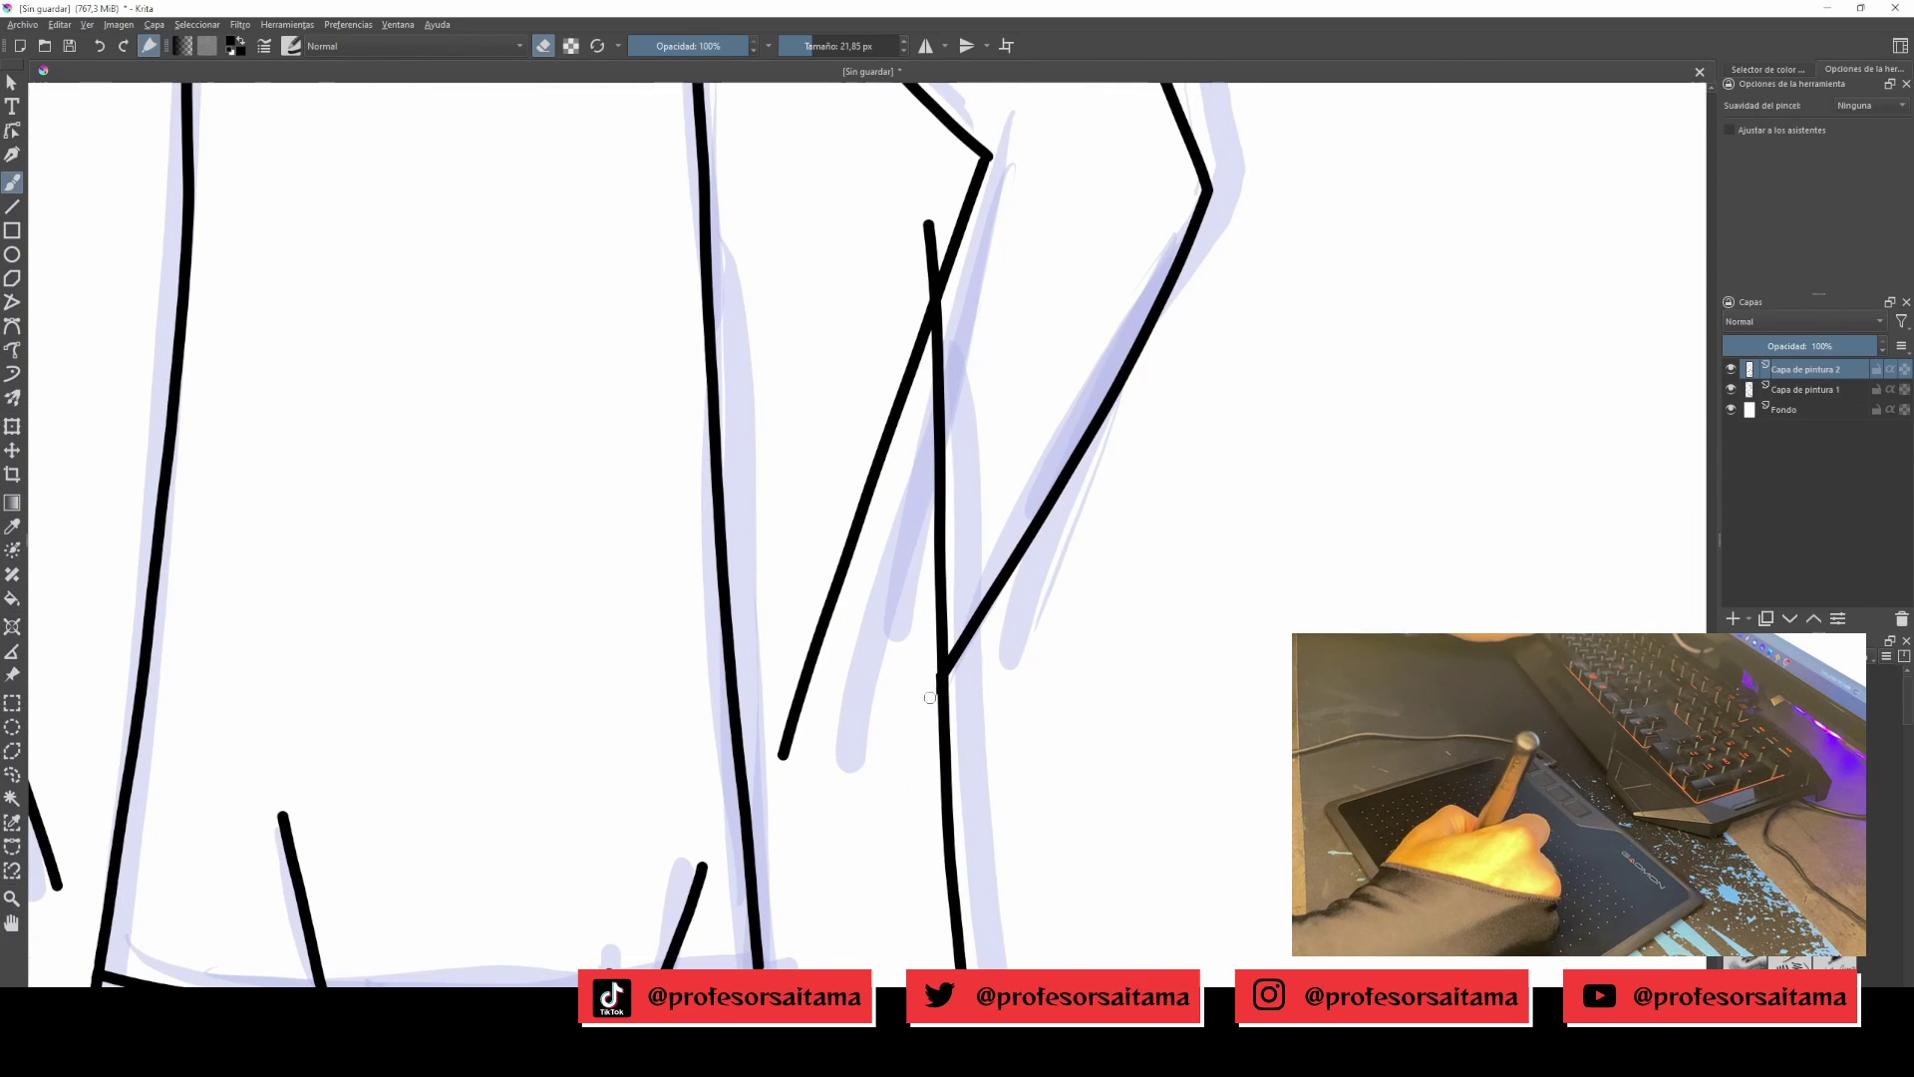
scroll(869, 469, "up", 2)
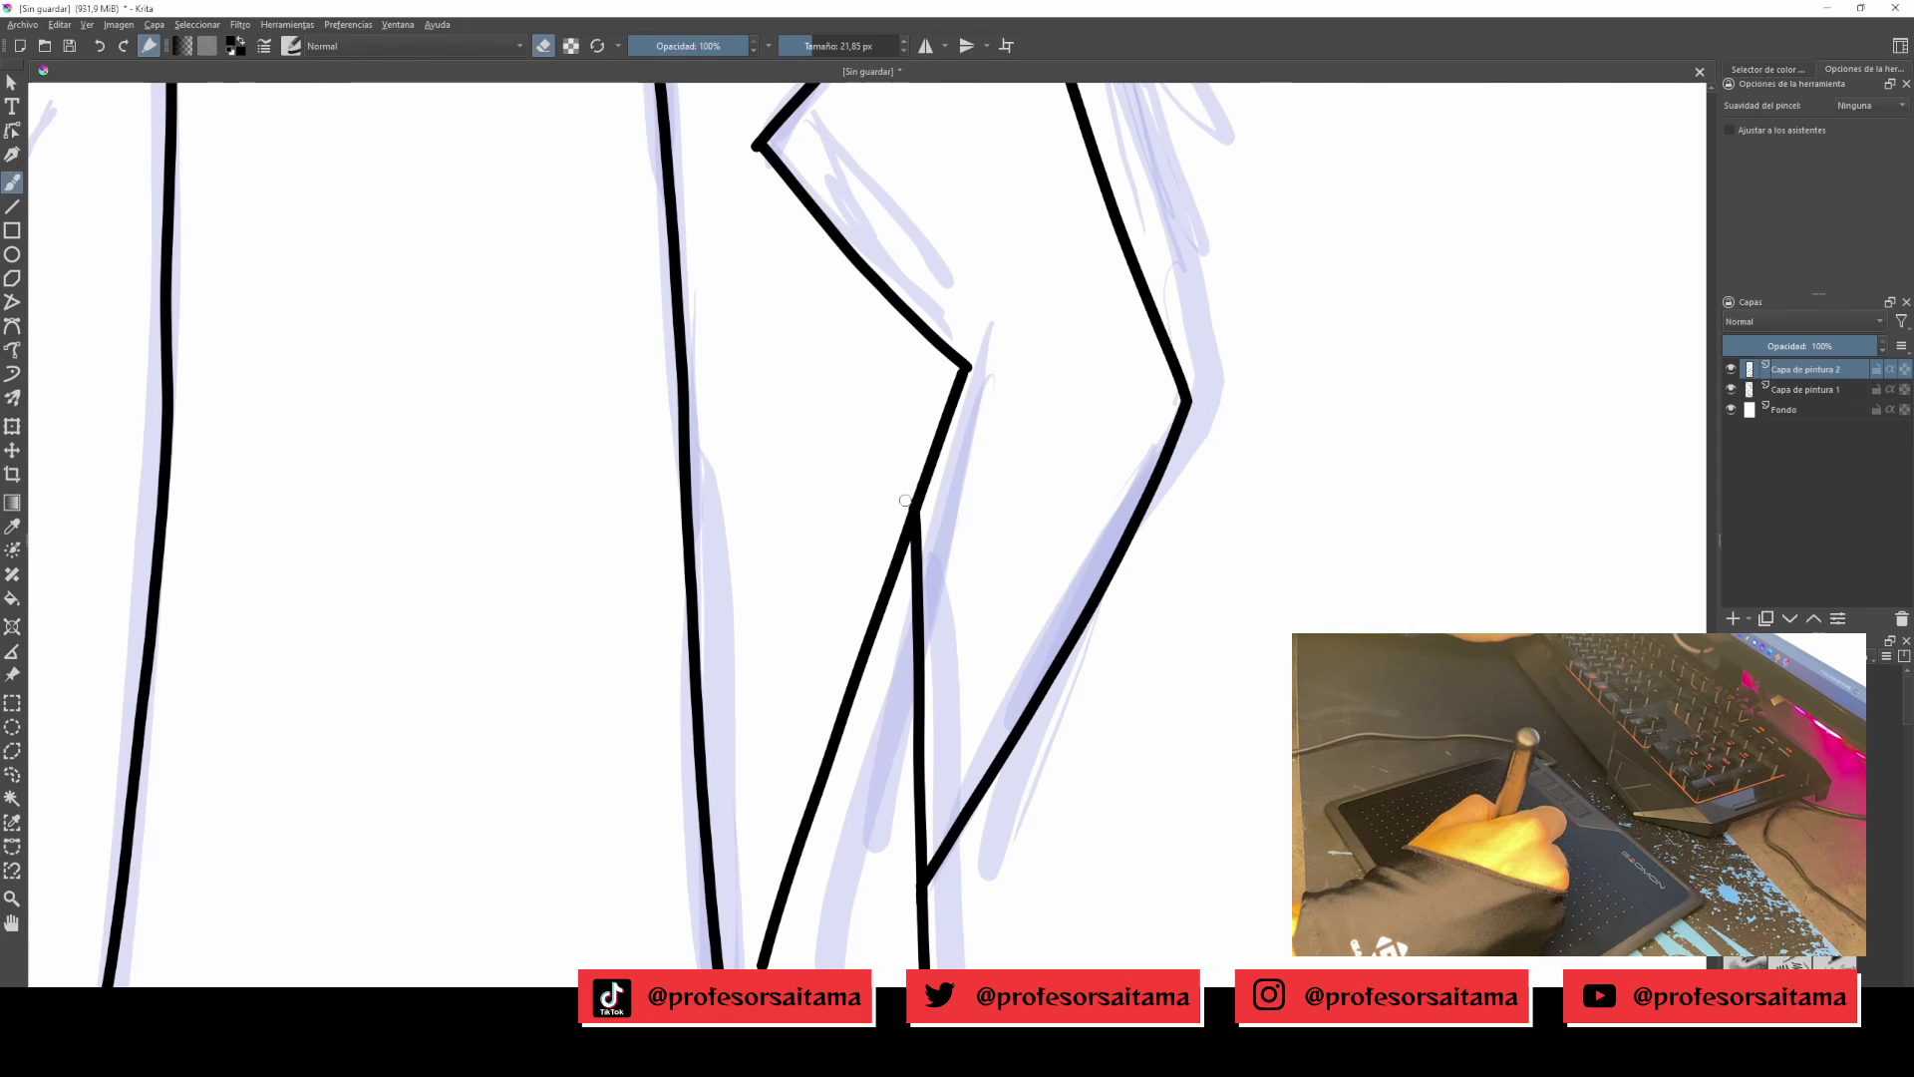
Trim the overlapping ends at the left armpit and neck, and extend the right shoulder line to the neck.
scroll(904, 501, "up", 3)
scroll(826, 334, "left", 1)
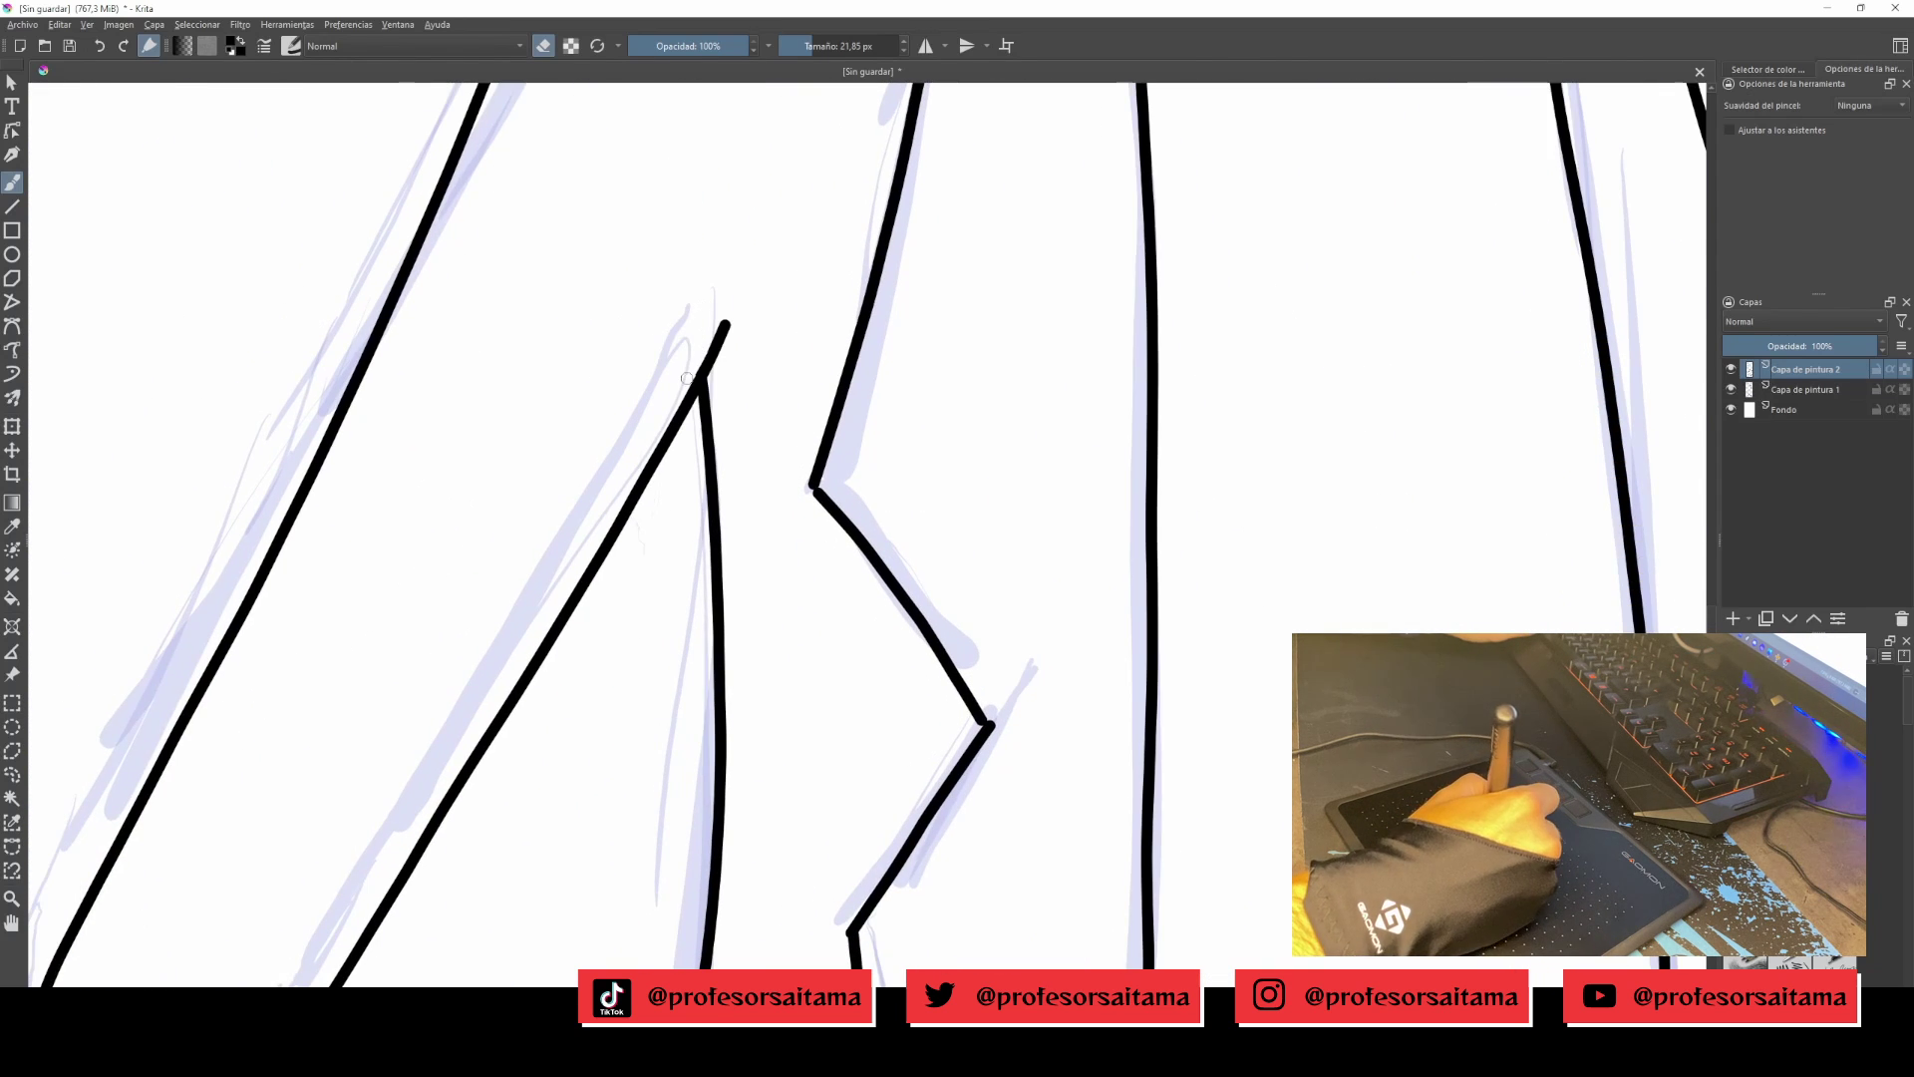
scroll(687, 379, "up", 6)
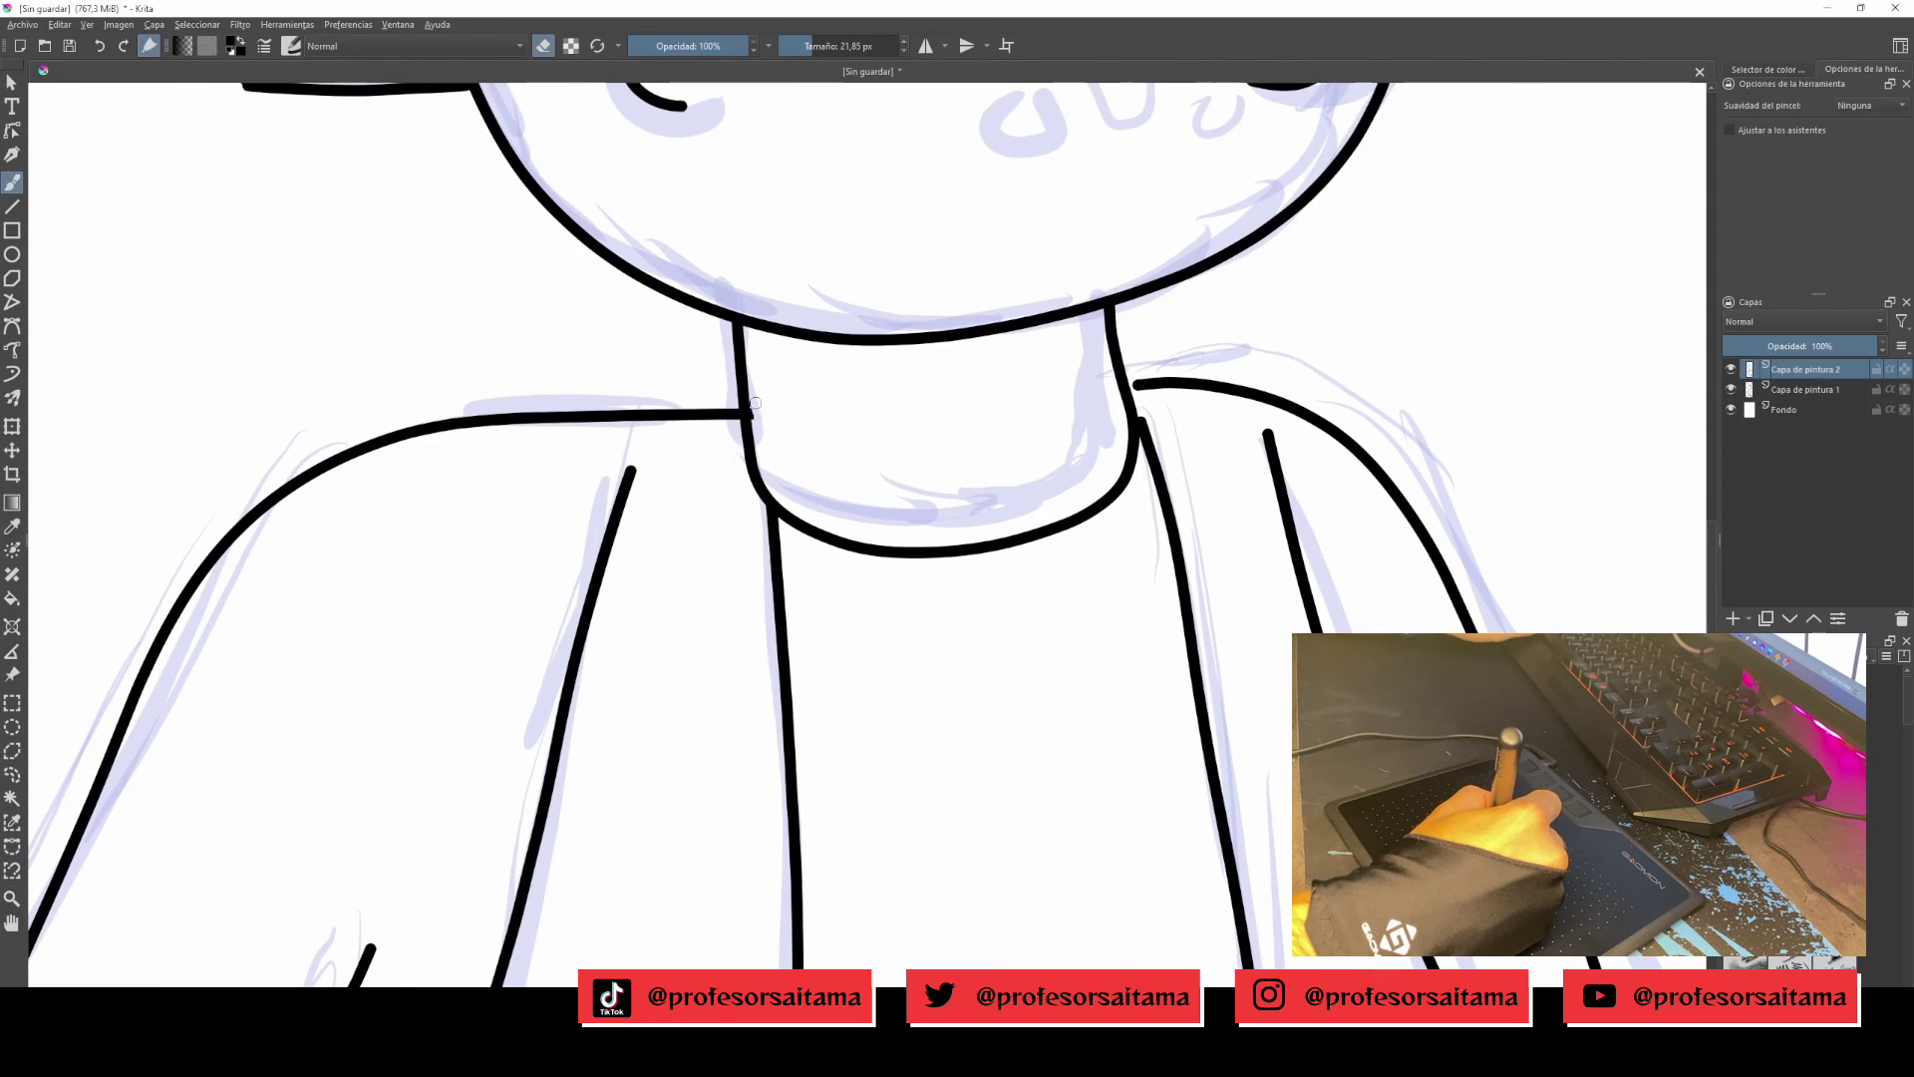
scroll(575, 87, "right", 2)
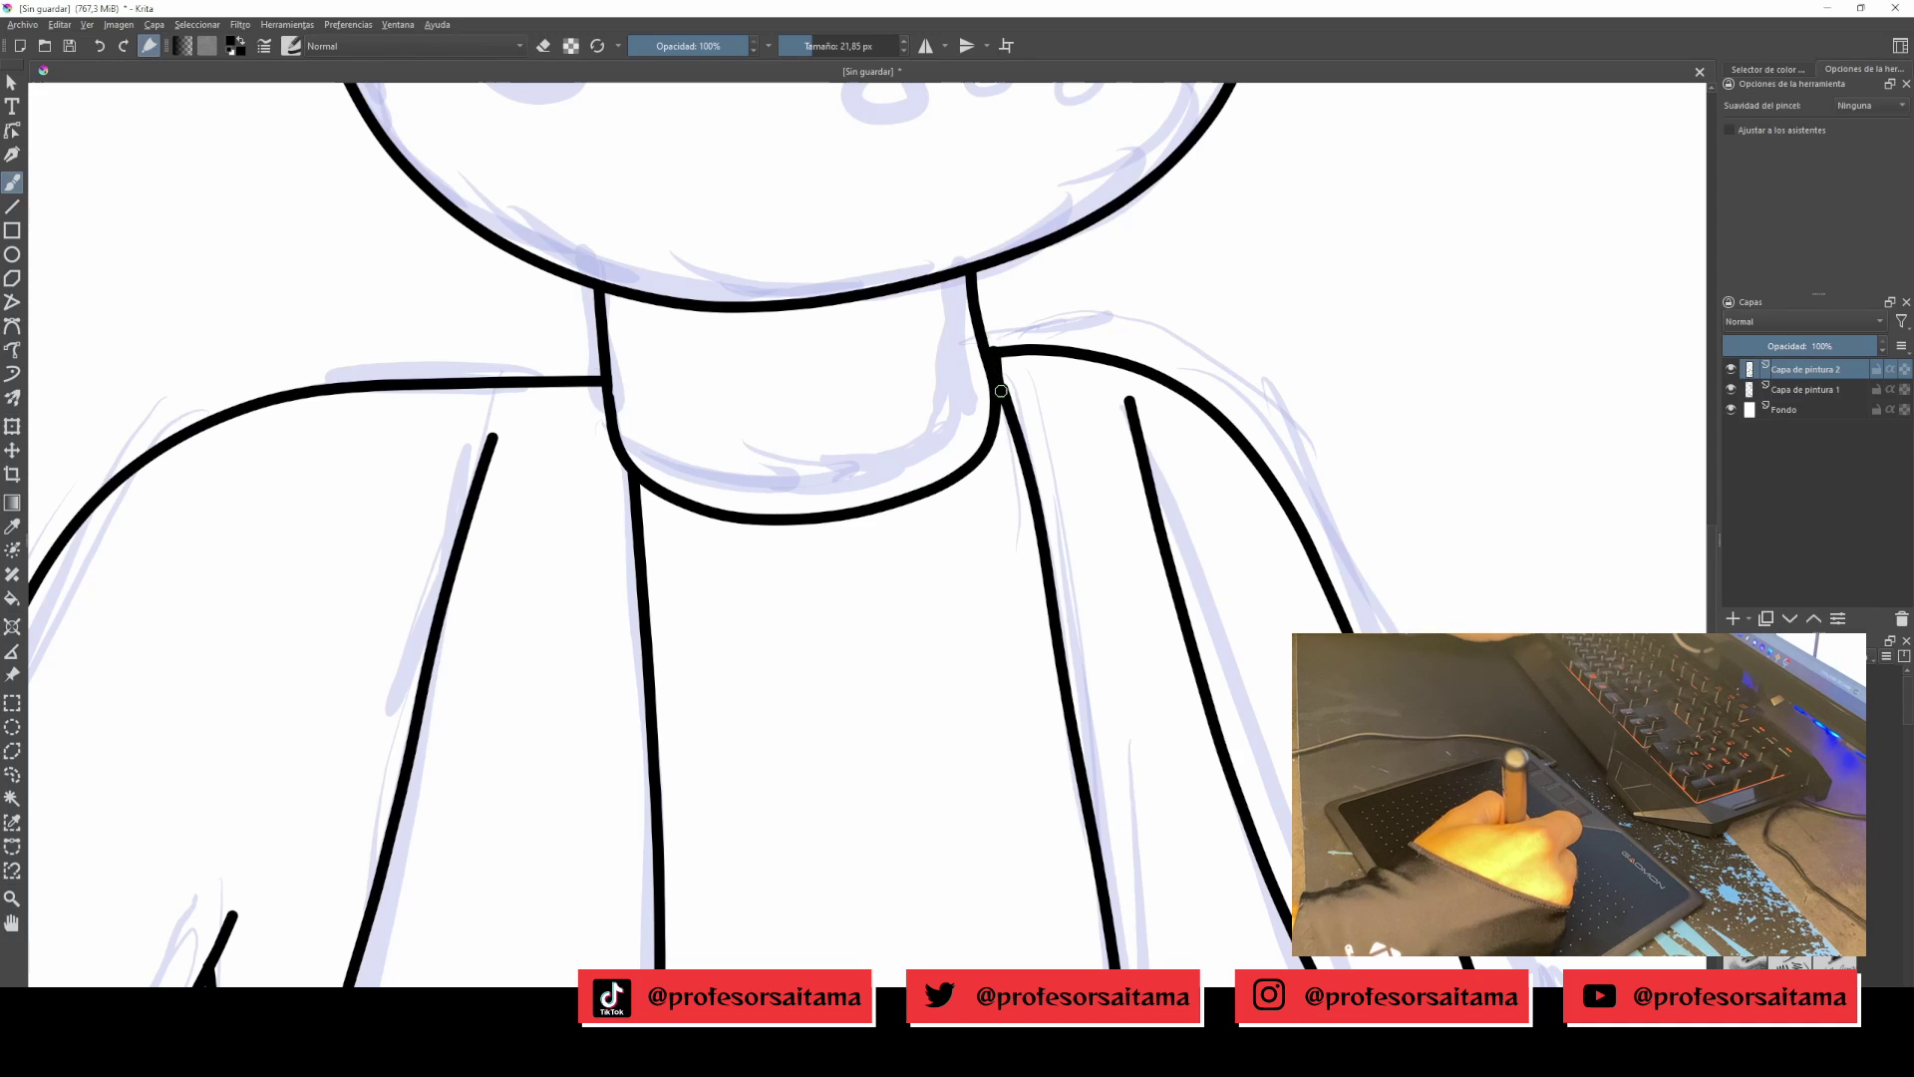
Ink the drool hanging from the right half of the mouth.
scroll(796, 203, "up", 4)
mouse_move(796, 203)
left_mouse_down()
mouse_move(963, 245)
mouse_move(947, 349)
mouse_move(983, 309)
left_mouse_up()
scroll(957, 299, "down", 1)
scroll(897, 329, "left", 1)
left_click_drag(808, 303, 780, 334)
scroll(779, 334, "up", 8)
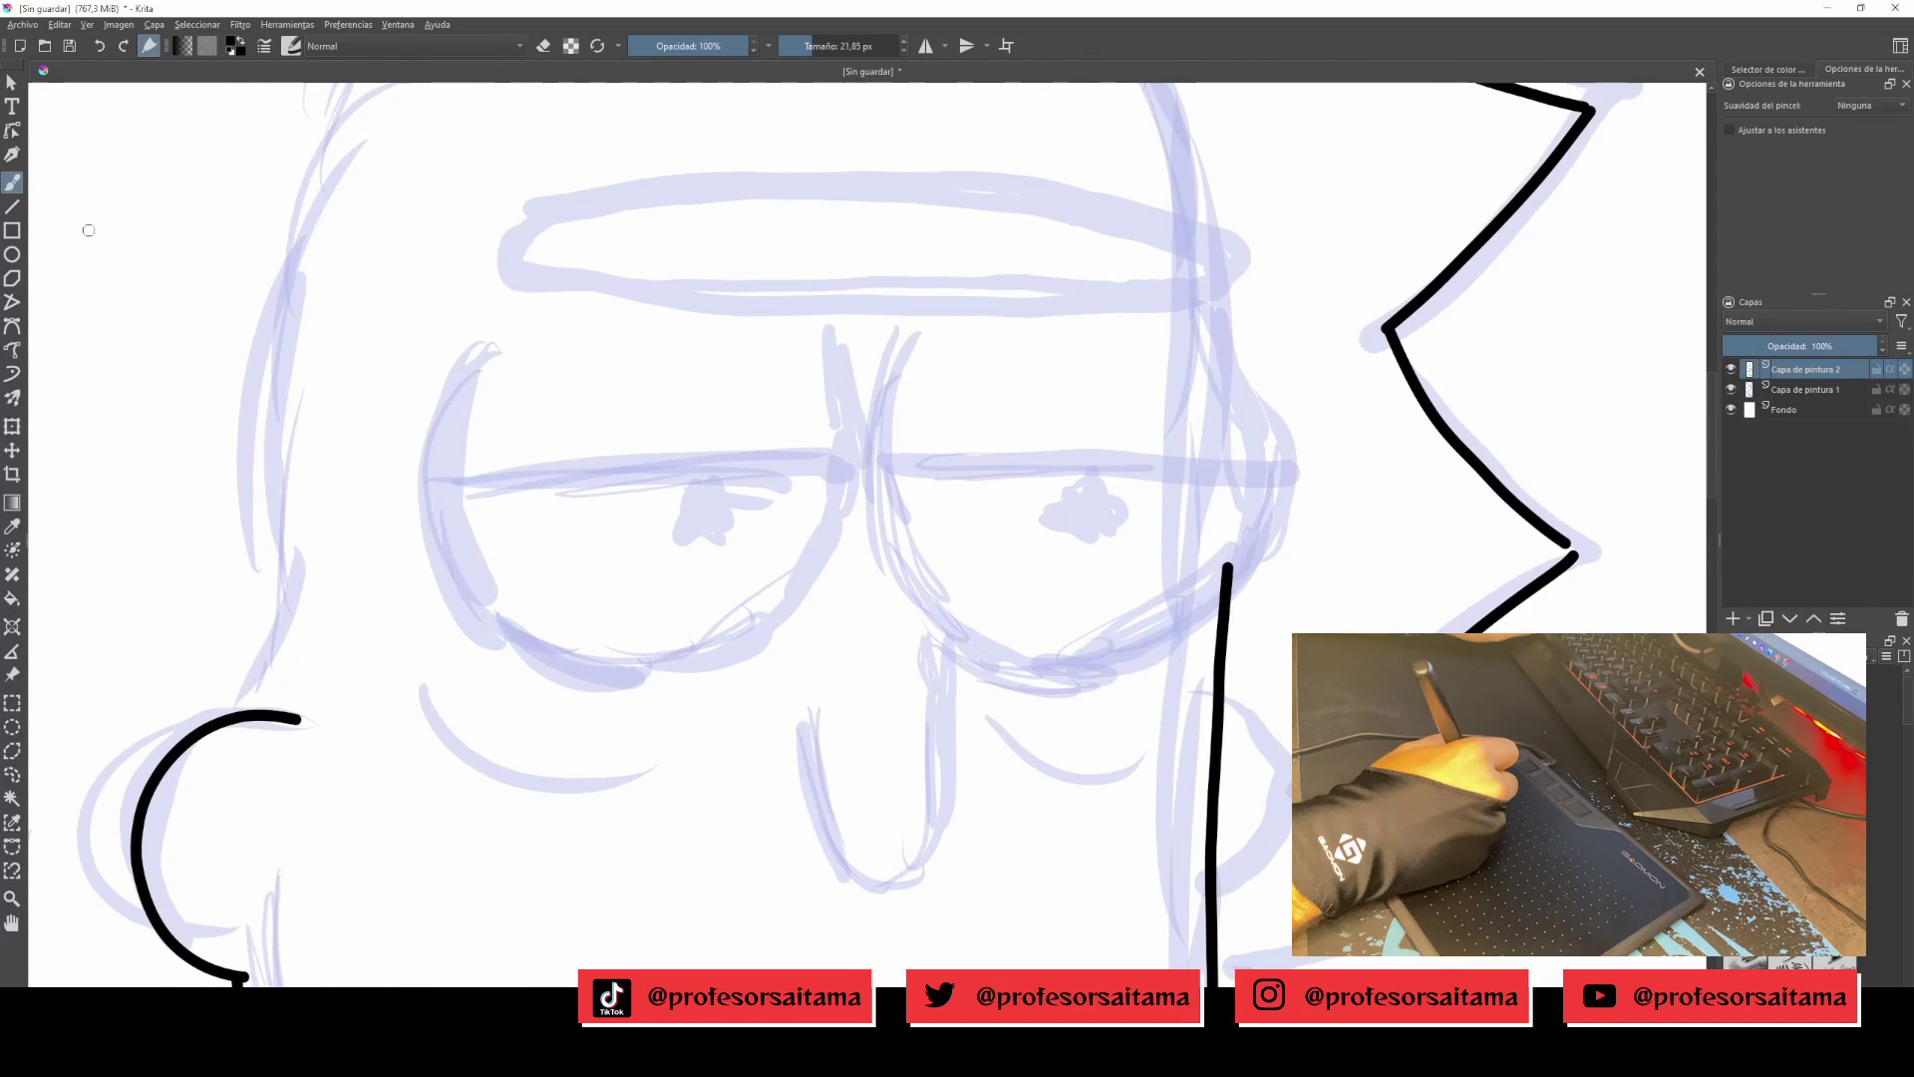
Draw the two round eyes side by side with the Ellipse tool, each about 790 px wide.
key("e")
scroll(458, 226, "down", 2)
left_click_drag(430, 180, 833, 564)
scroll(887, 296, "down", 1)
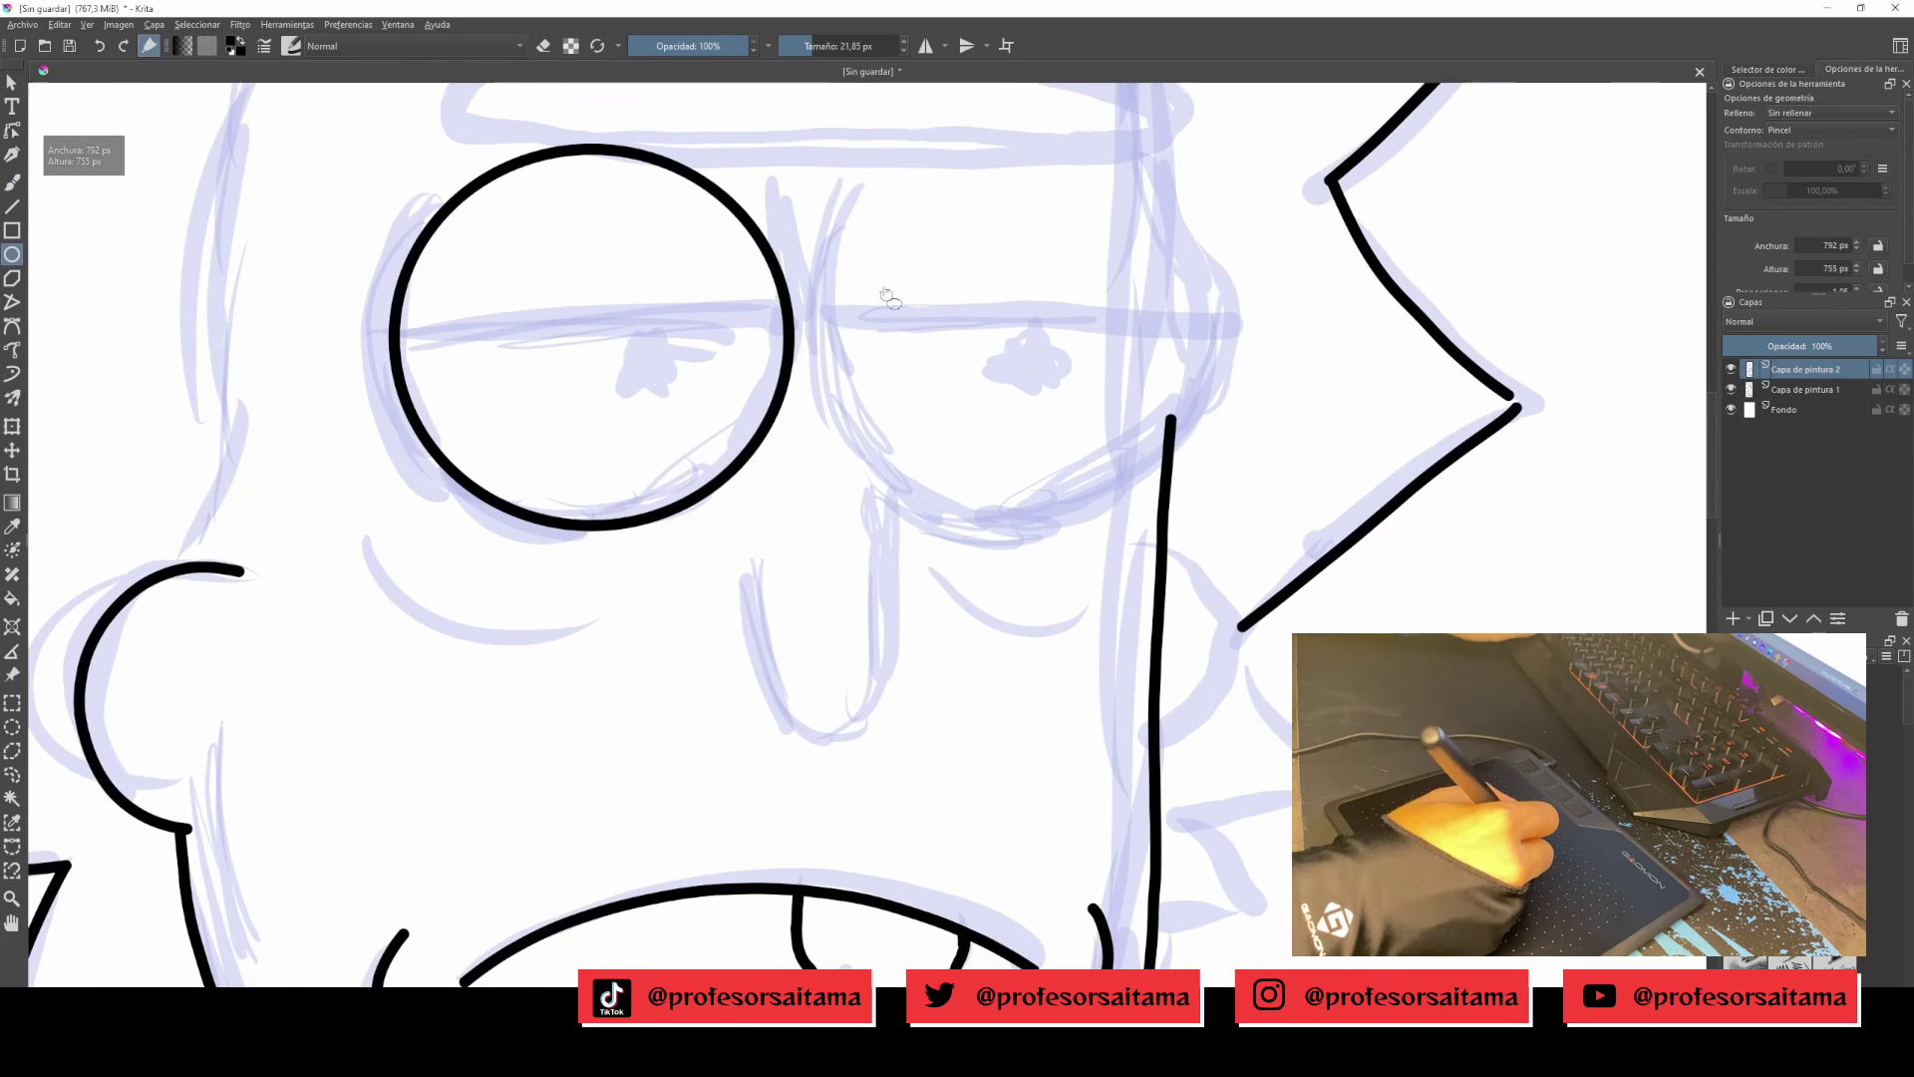
left_click_drag(816, 156, 1207, 543)
Return to the freehand brush with Estabilizante smoothing and ink a horizontal eyelid line across each eye.
left_click(12, 183)
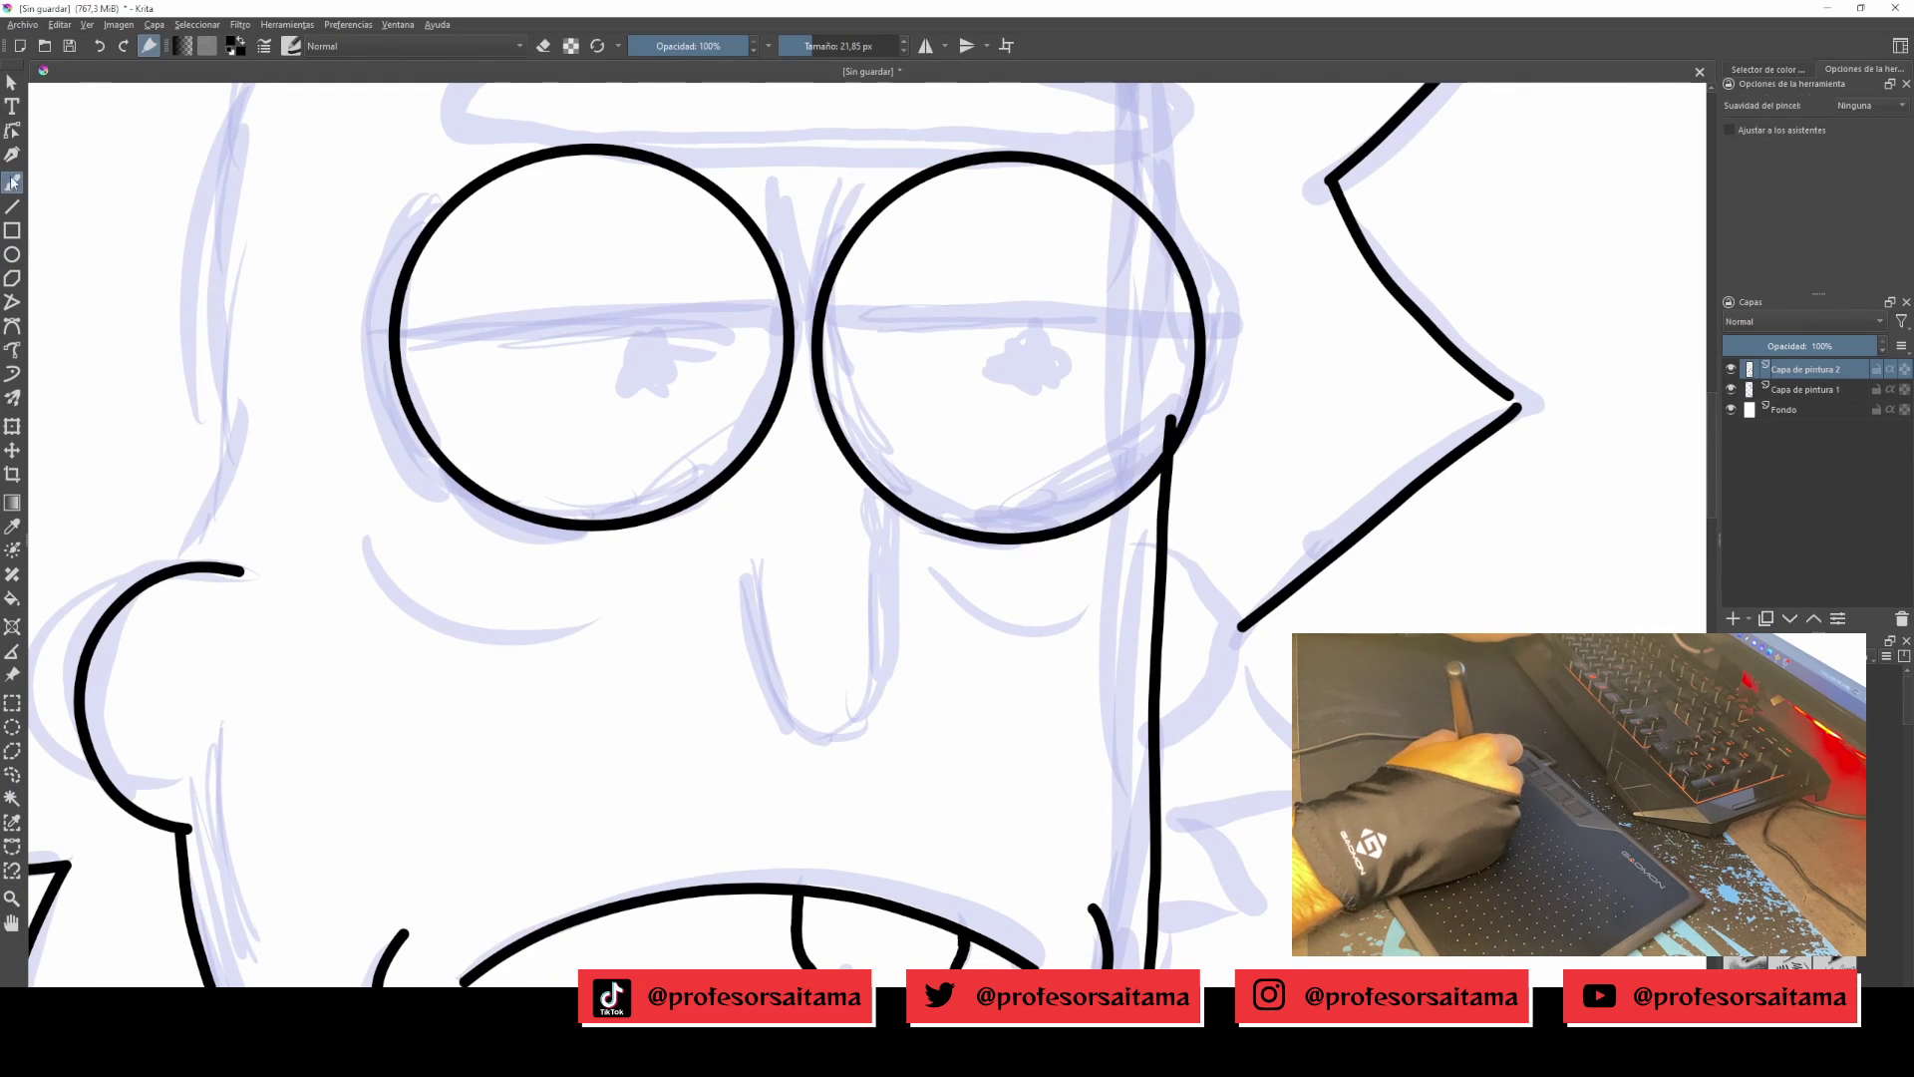
left_click_drag(558, 299, 502, 342)
left_click(1870, 105)
left_click(1862, 165)
left_click_drag(468, 266, 504, 230)
left_click_drag(379, 346, 765, 325)
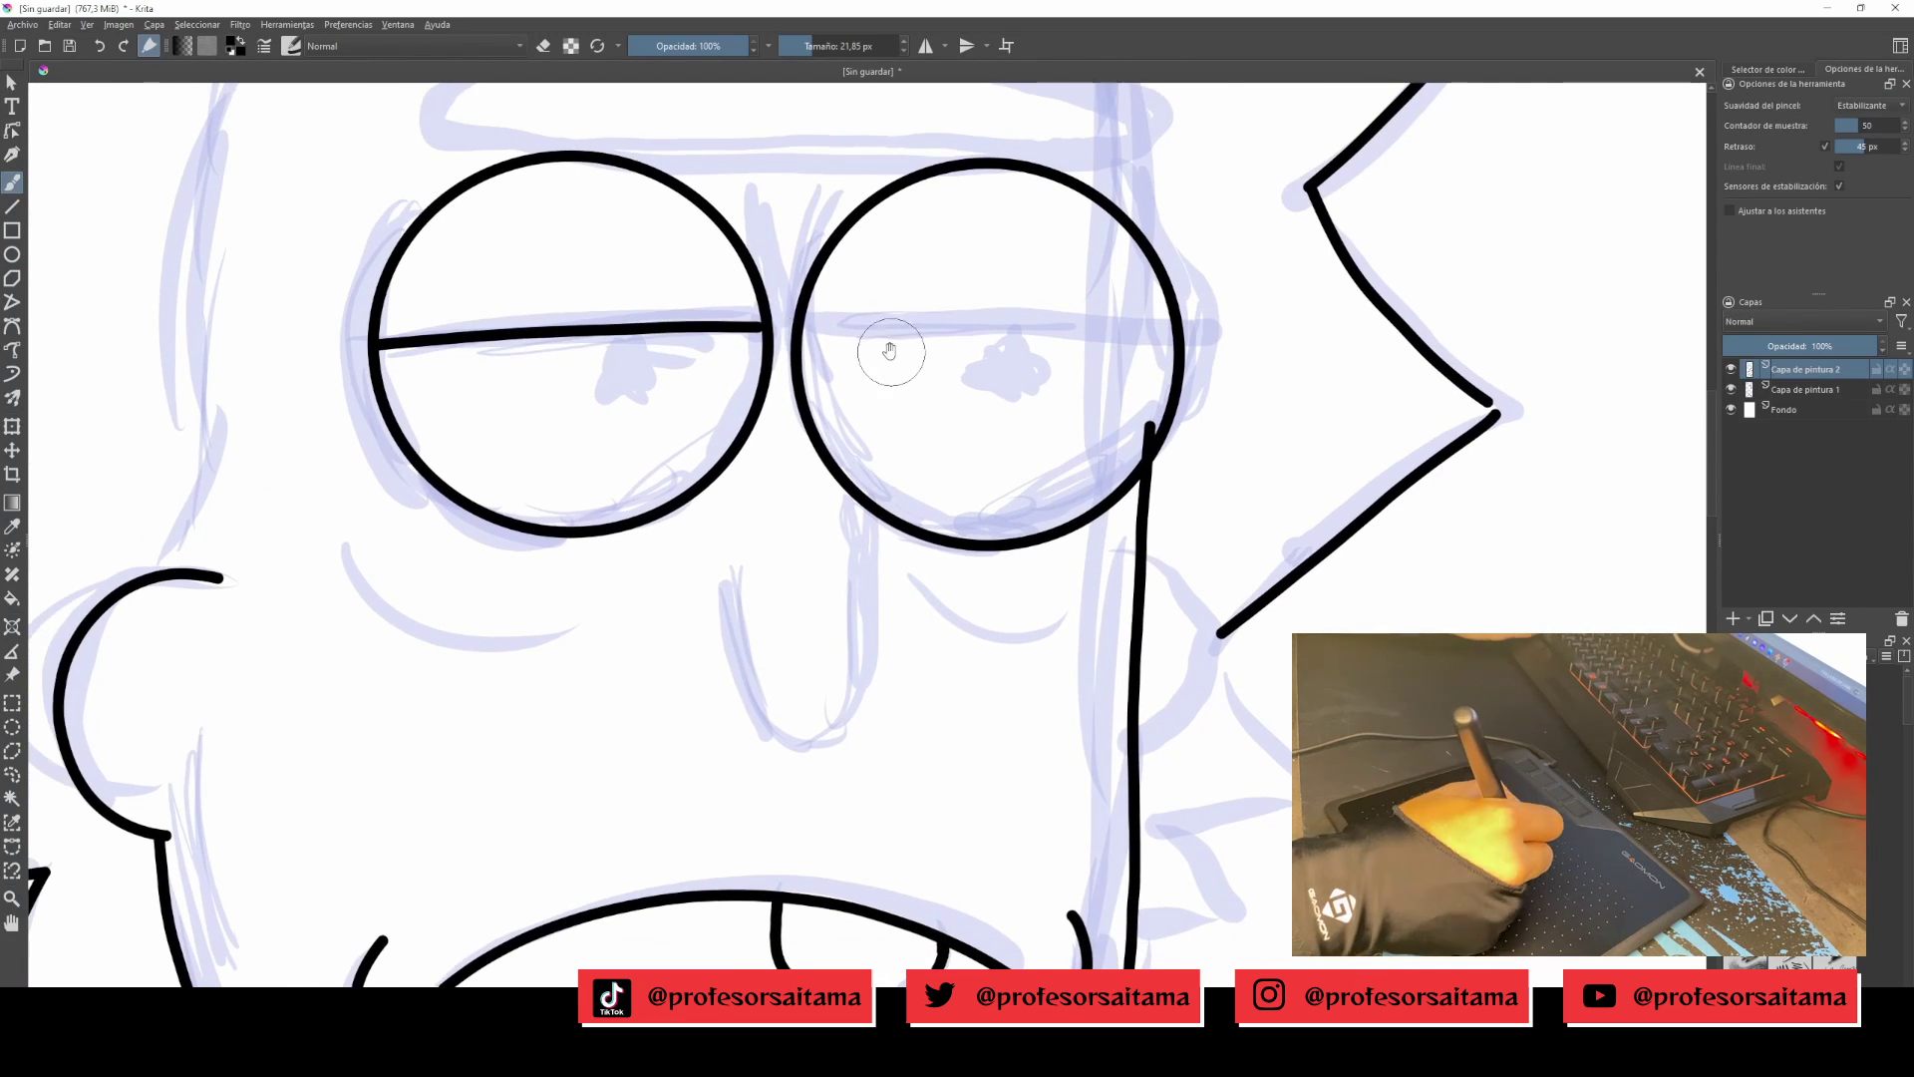
mouse_move(890, 351)
left_mouse_down()
mouse_move(833, 327)
mouse_move(1117, 335)
left_mouse_up()
left_click_drag(1116, 335, 1159, 335)
Ink the long rounded unibrow above the eyes, then erase its stroke overlap and the face line inside the right eye.
left_click_drag(877, 299, 900, 535)
left_click_drag(477, 285, 1132, 310)
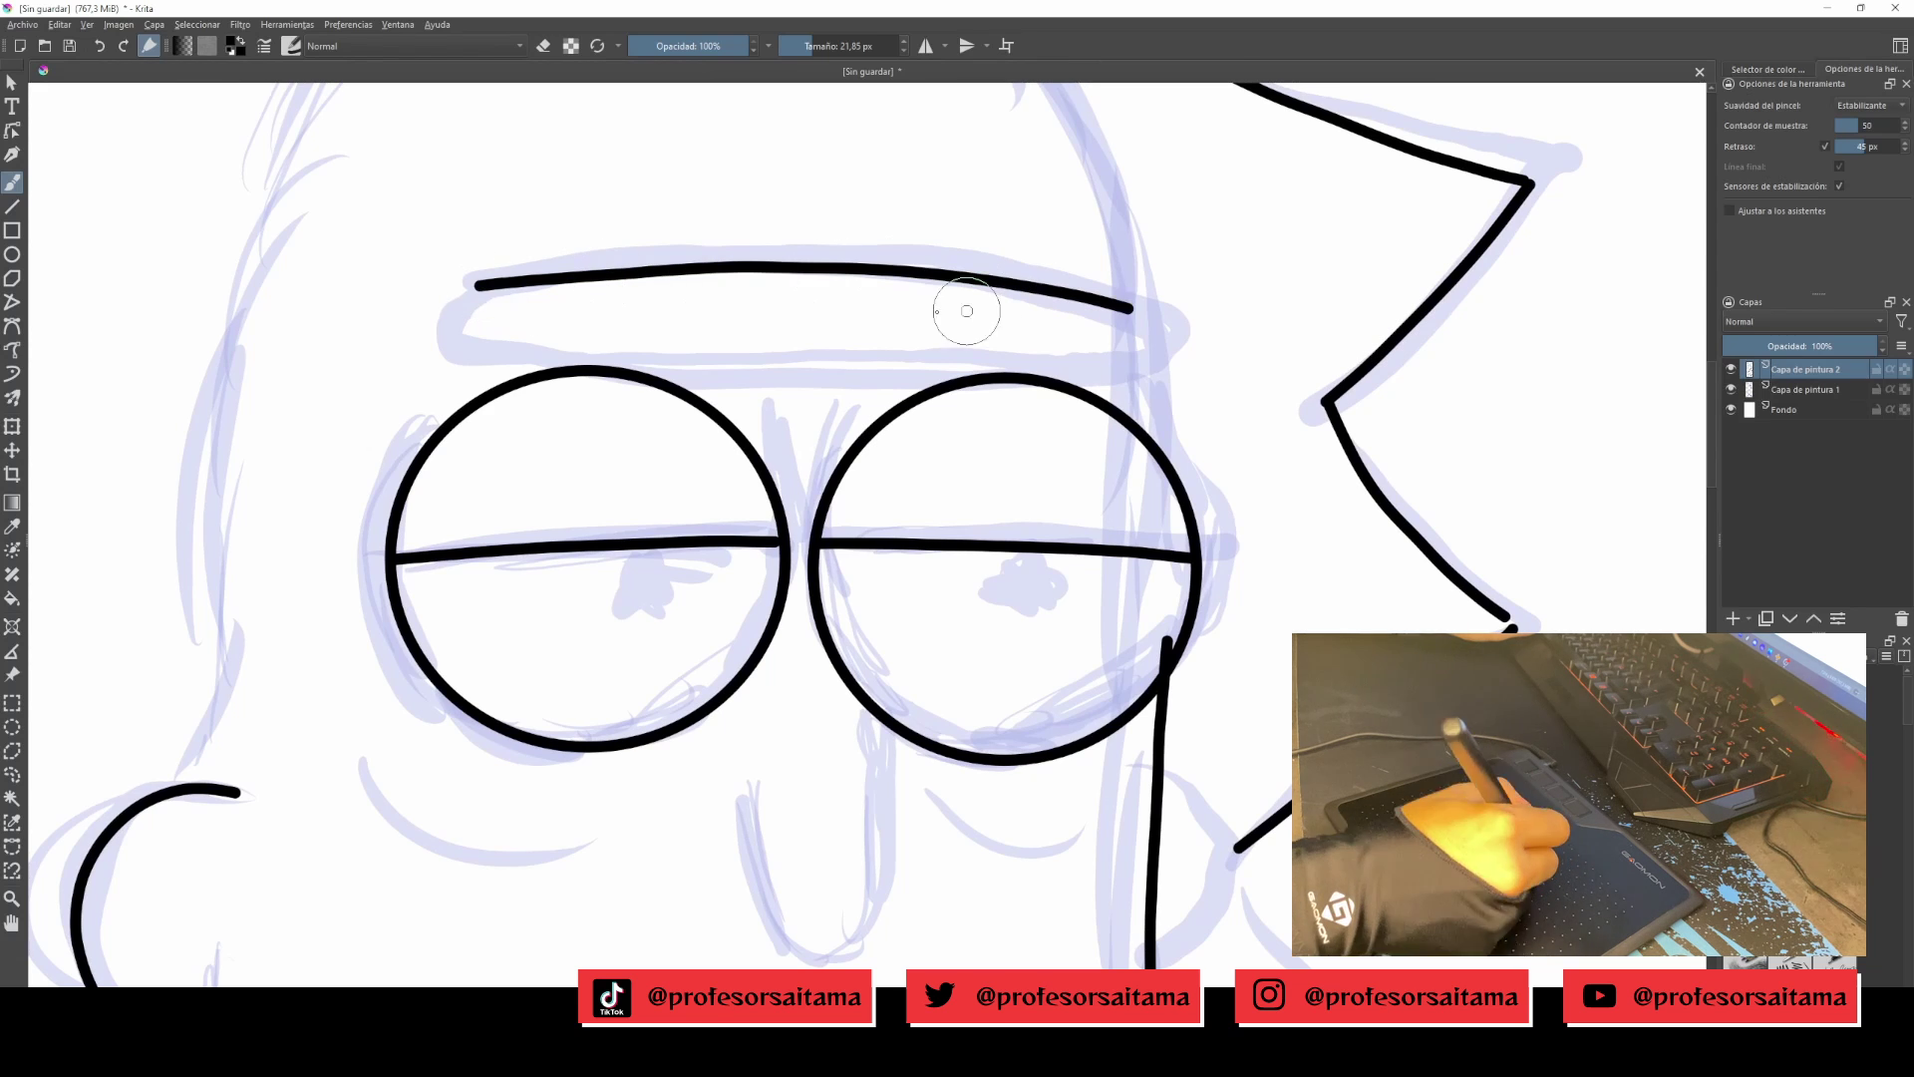
mouse_move(477, 285)
left_mouse_down()
mouse_move(478, 359)
mouse_move(1027, 367)
mouse_move(1084, 292)
mouse_move(1047, 288)
left_mouse_up()
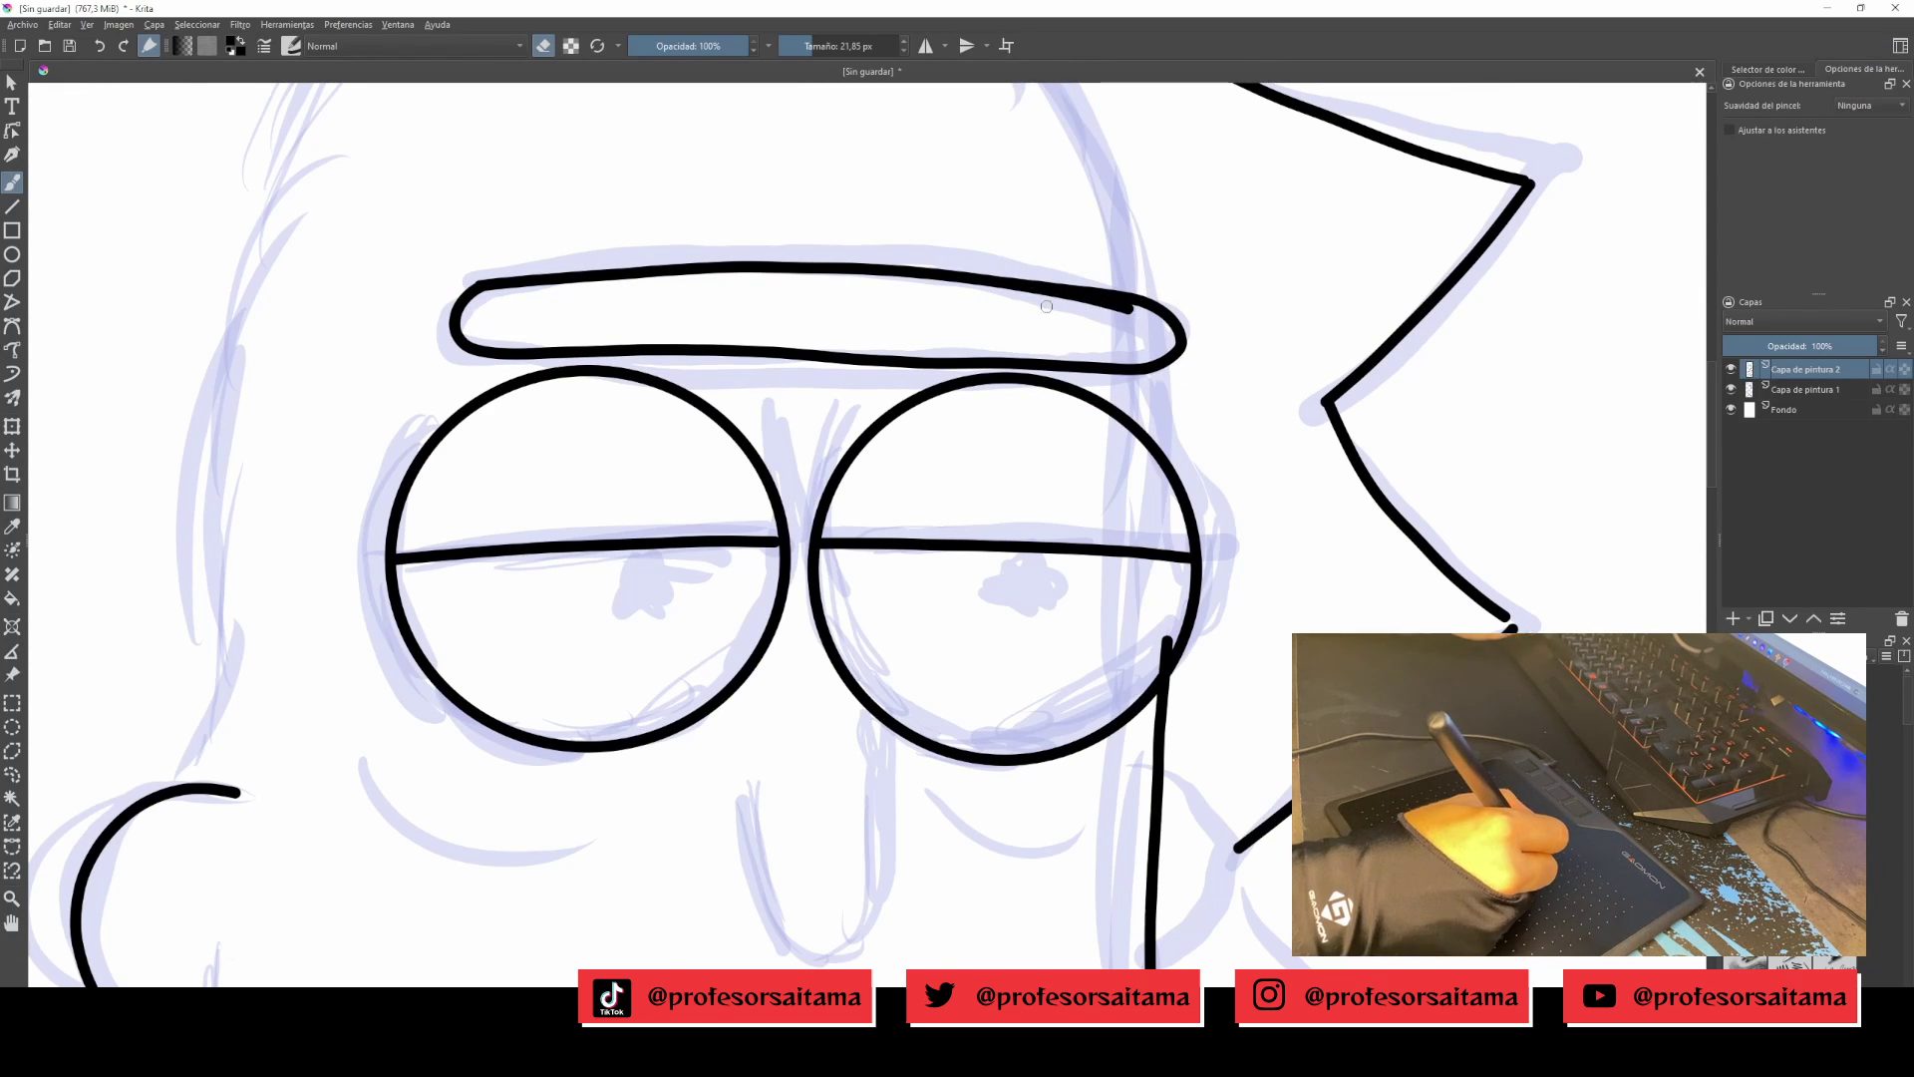
mouse_move(1162, 640)
left_mouse_down()
mouse_move(1028, 426)
mouse_move(1121, 603)
left_mouse_up()
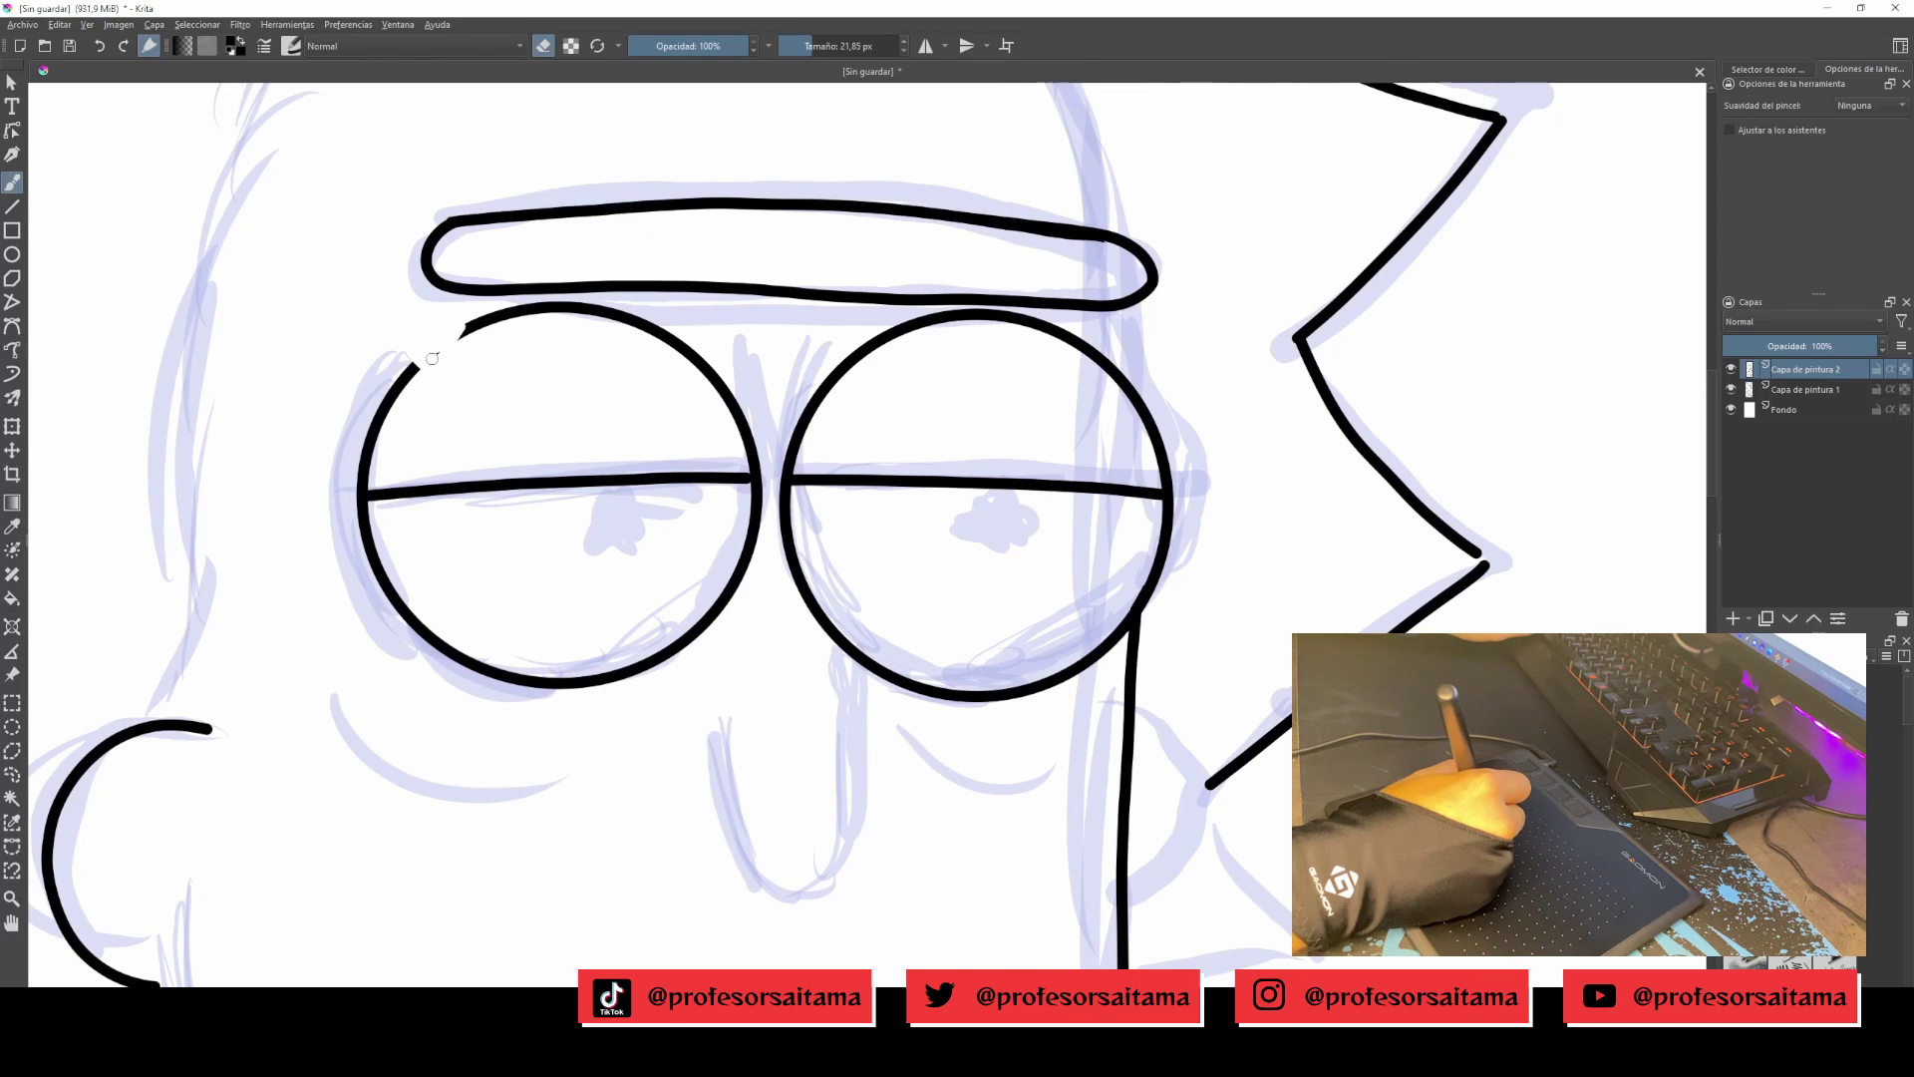
Erase the upper arc of the left eye and try erasing the upper arc of the right eye.
left_click_drag(433, 357, 586, 303)
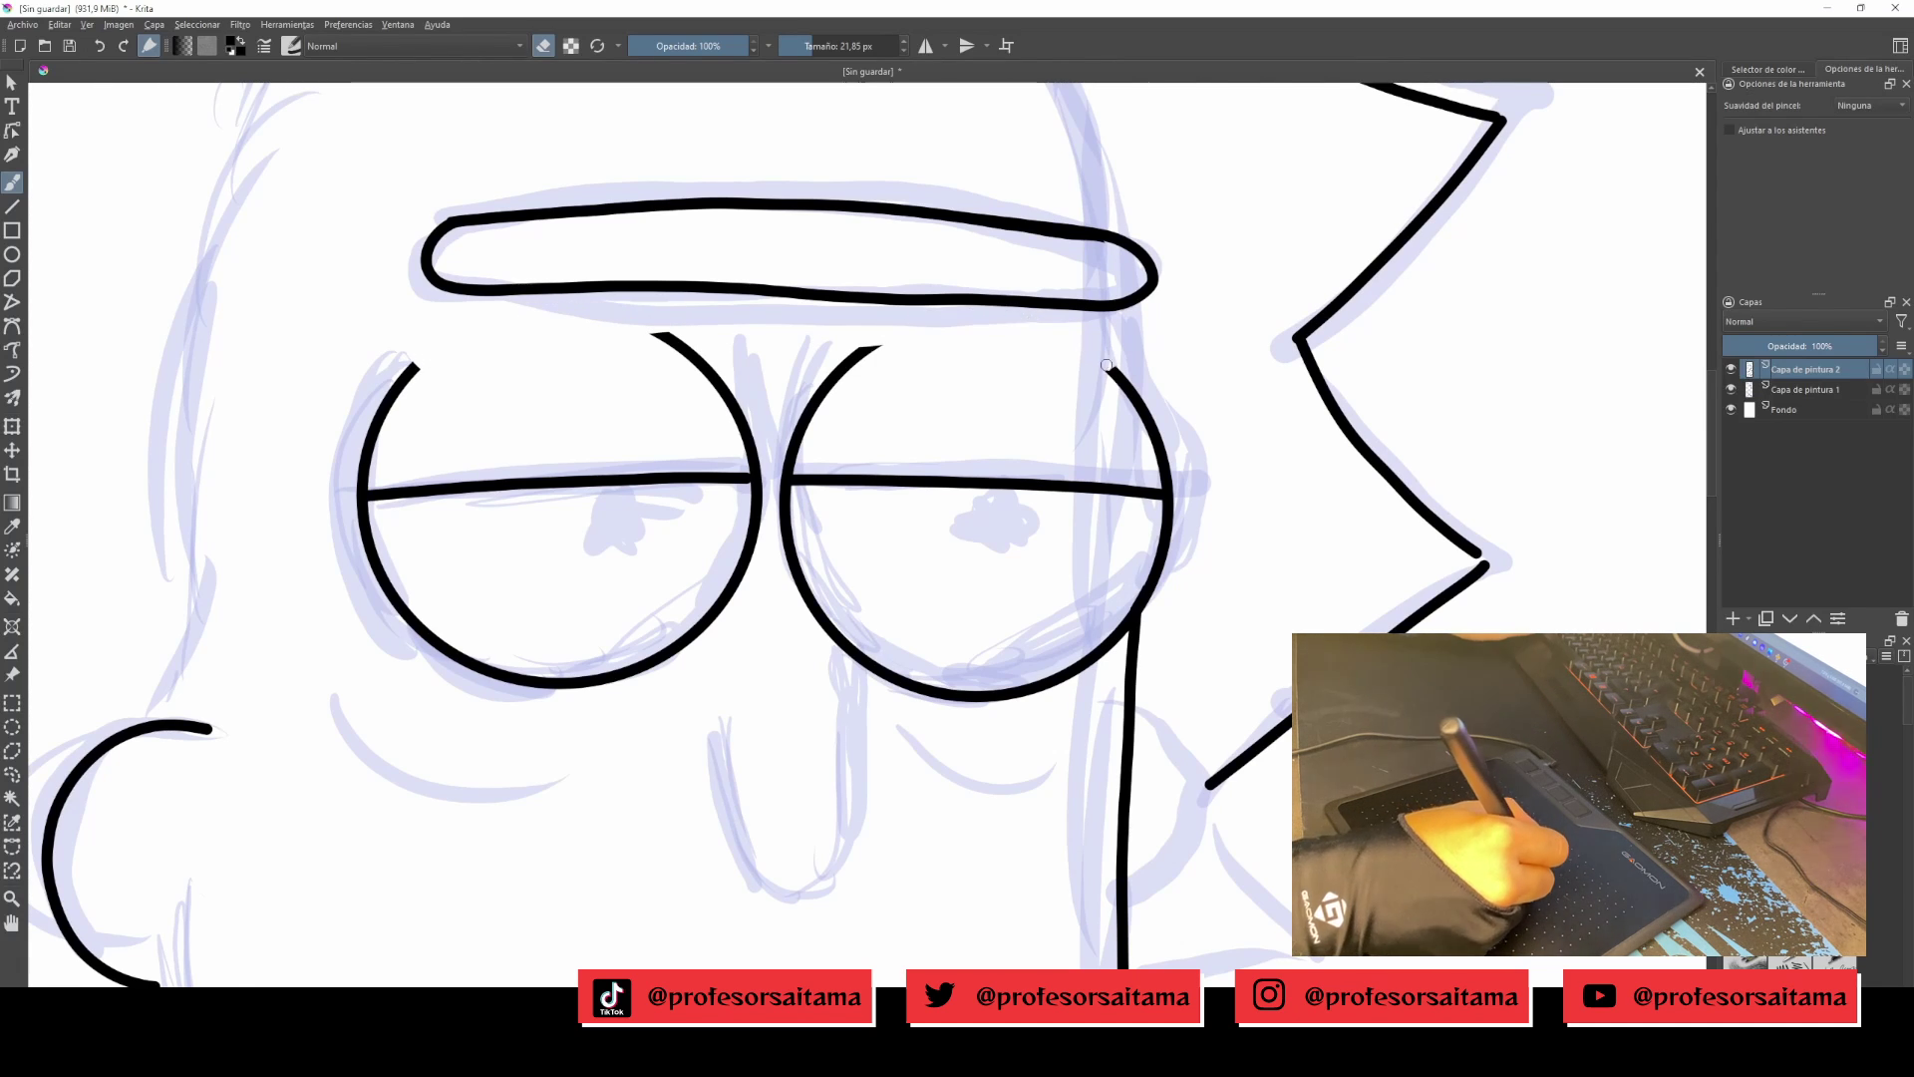
left_click_drag(1107, 364, 1022, 343)
Undo the erasure of the right eye's upper arc, then select the unibrow and move it down to meet that eye.
left_click_drag(846, 281, 907, 376)
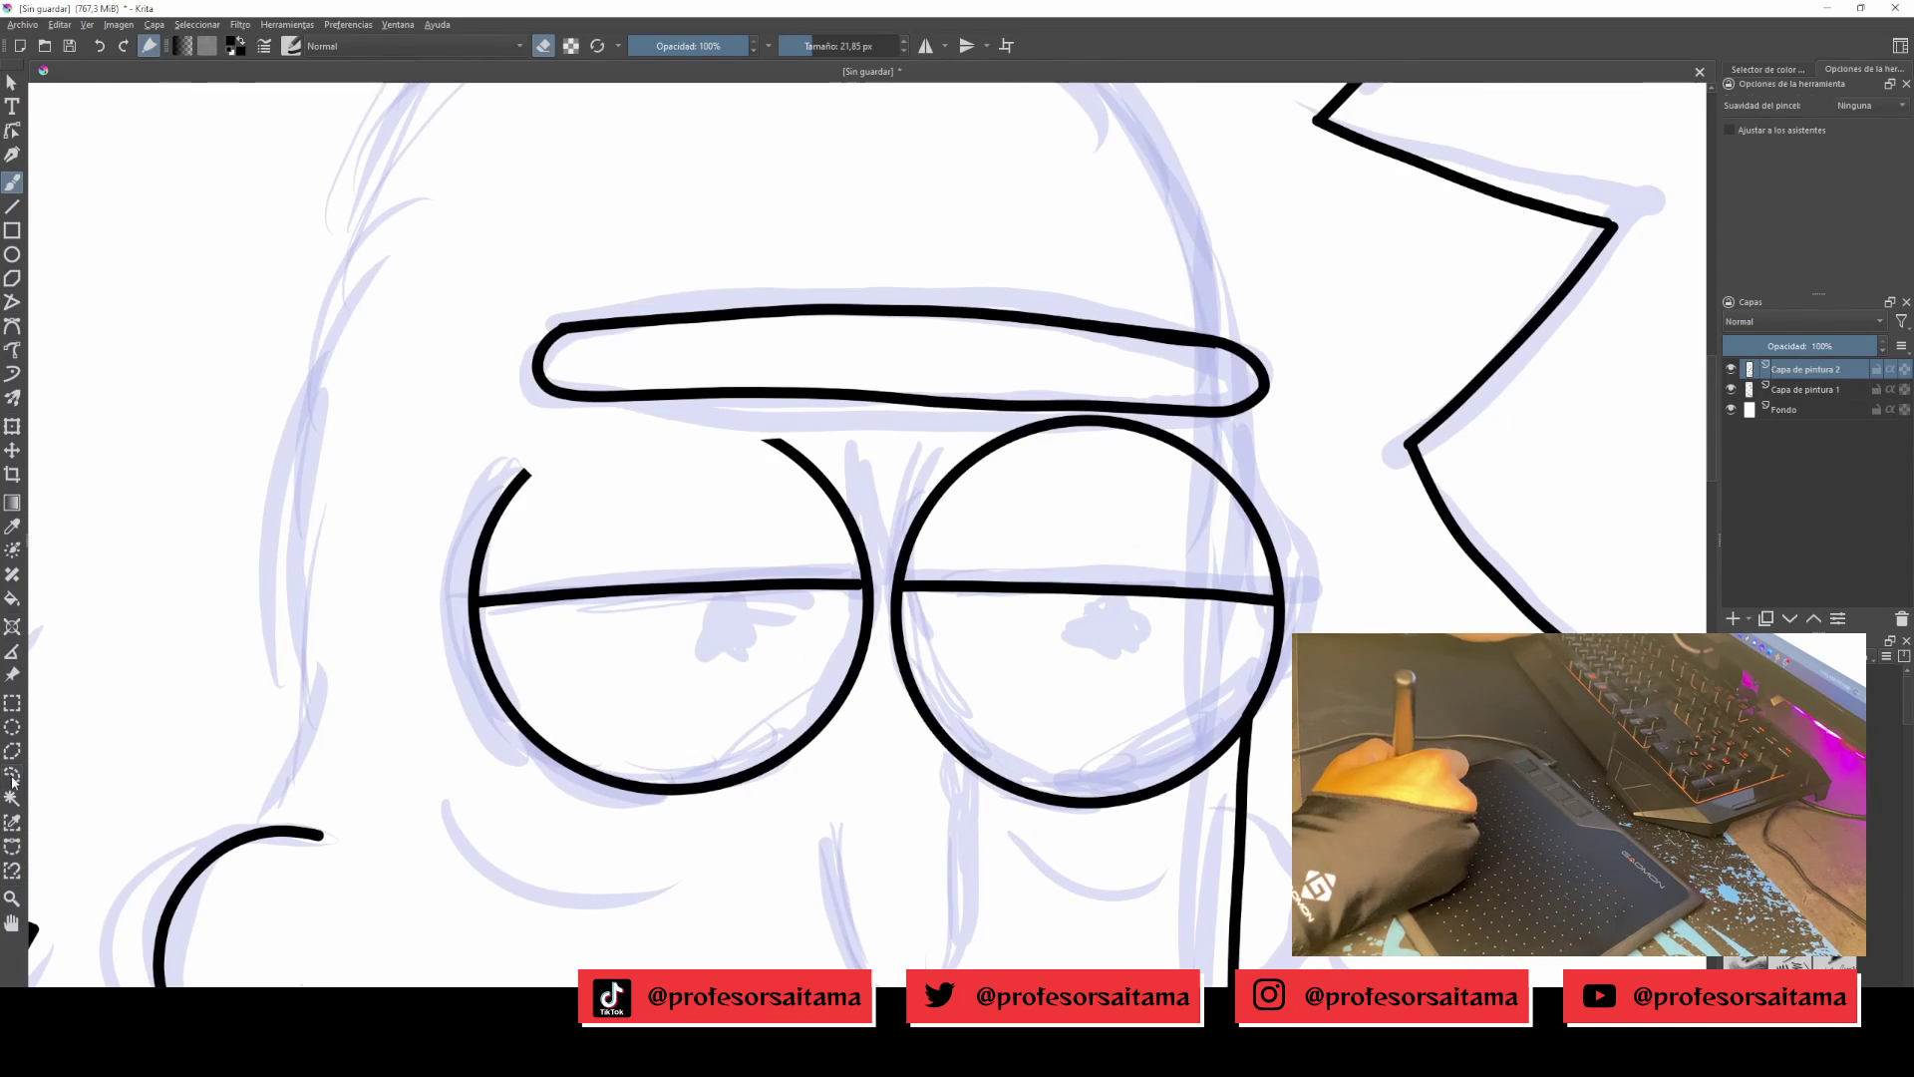
left_click_drag(568, 296, 735, 291)
key("ctrl+t")
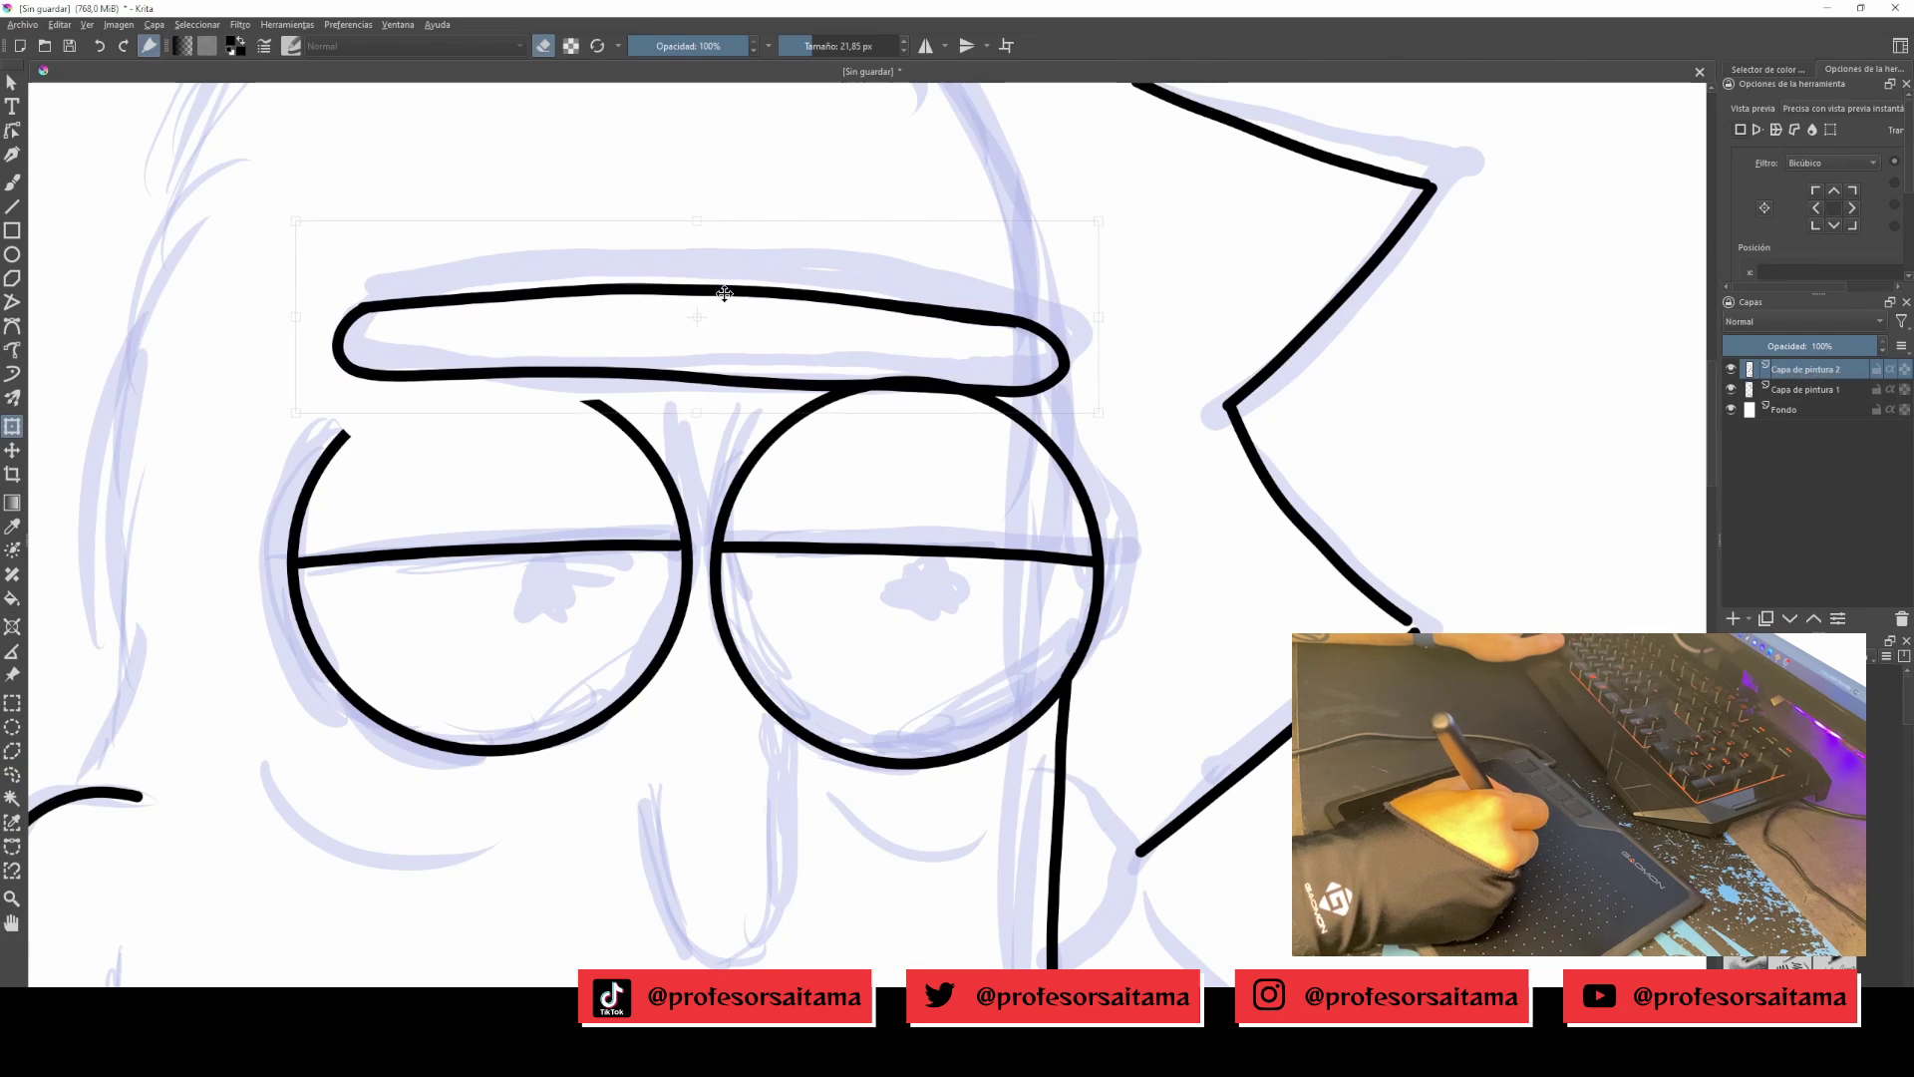
left_click(12, 182)
key("ctrl+shift+a")
Turn off erasing and ink a small scribbled black pupil just below the eyelid line in each eye.
left_click_drag(169, 132, 184, 105)
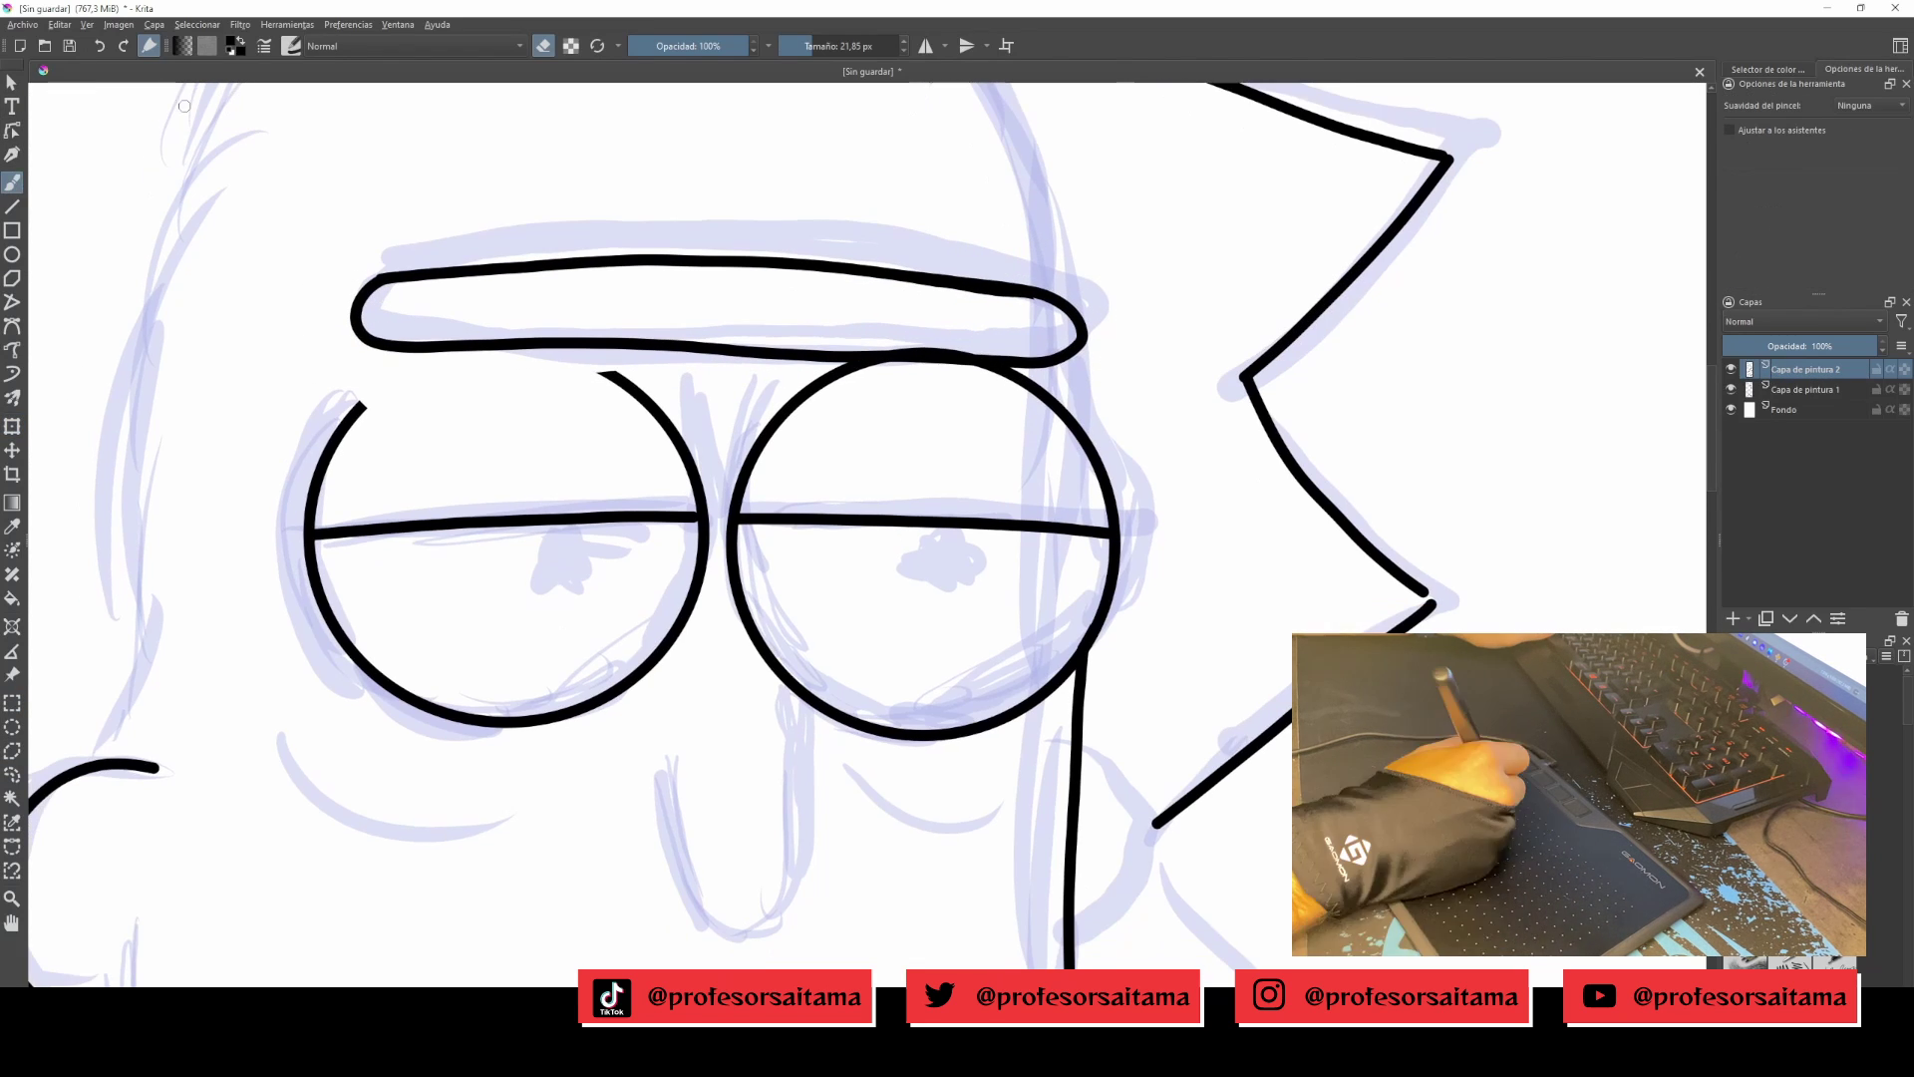
left_click_drag(30, 336, 156, 127)
left_click_drag(602, 353, 572, 364)
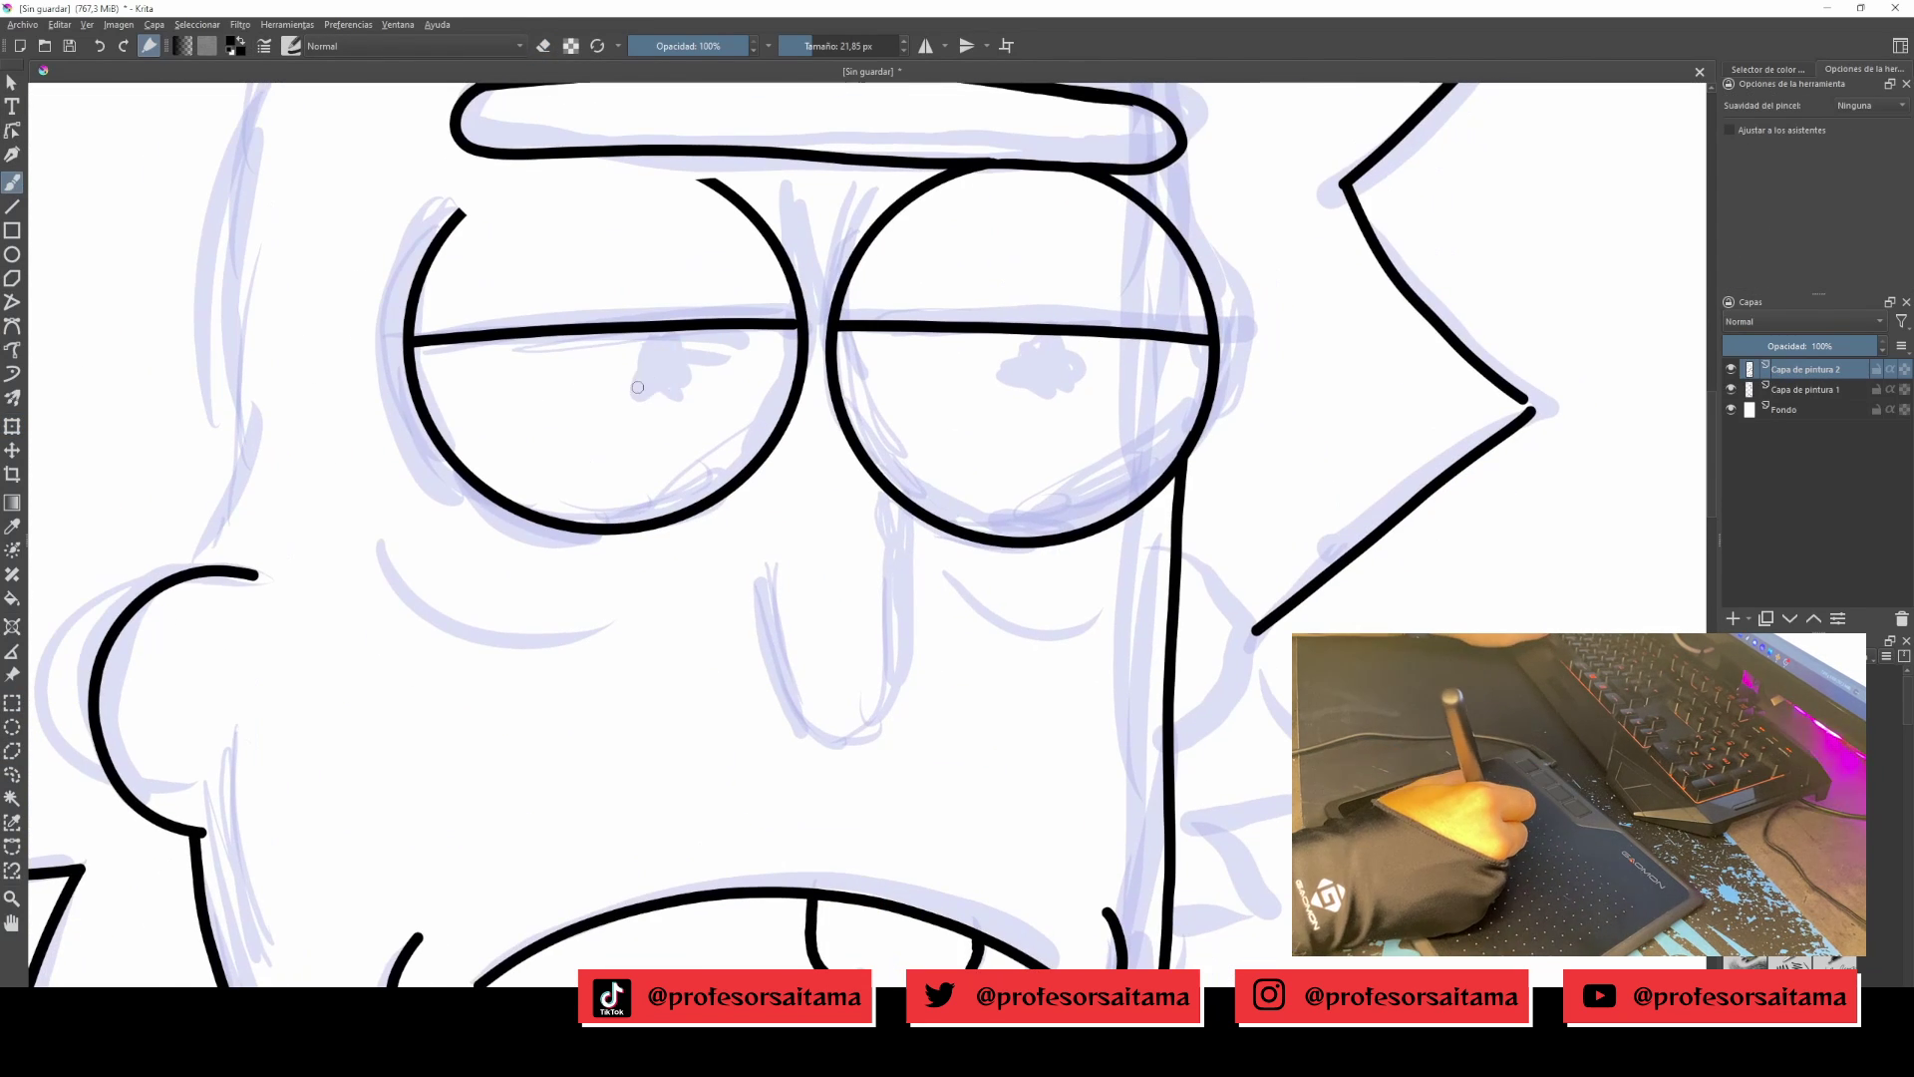
left_click_drag(1039, 377, 962, 394)
left_click_drag(963, 394, 1021, 339)
scroll(997, 399, "down", 5)
Ink the right ear's curve and the small hair spikes below it, following the sketch.
mouse_move(1167, 214)
left_mouse_down()
mouse_move(1072, 299)
mouse_move(1064, 504)
mouse_move(968, 358)
left_mouse_up()
mouse_move(1147, 439)
left_mouse_down()
mouse_move(1244, 508)
mouse_move(1037, 536)
left_mouse_up()
left_click_drag(559, 300, 757, 498)
Ink the long U-shaped nose and a curved bag under each eye with Estabilizante smoothing.
left_click_drag(755, 374, 780, 490)
left_click_drag(898, 370, 899, 324)
left_click_drag(899, 329, 1031, 329)
left_click_drag(513, 351, 764, 423)
left_click_drag(1157, 427, 962, 412)
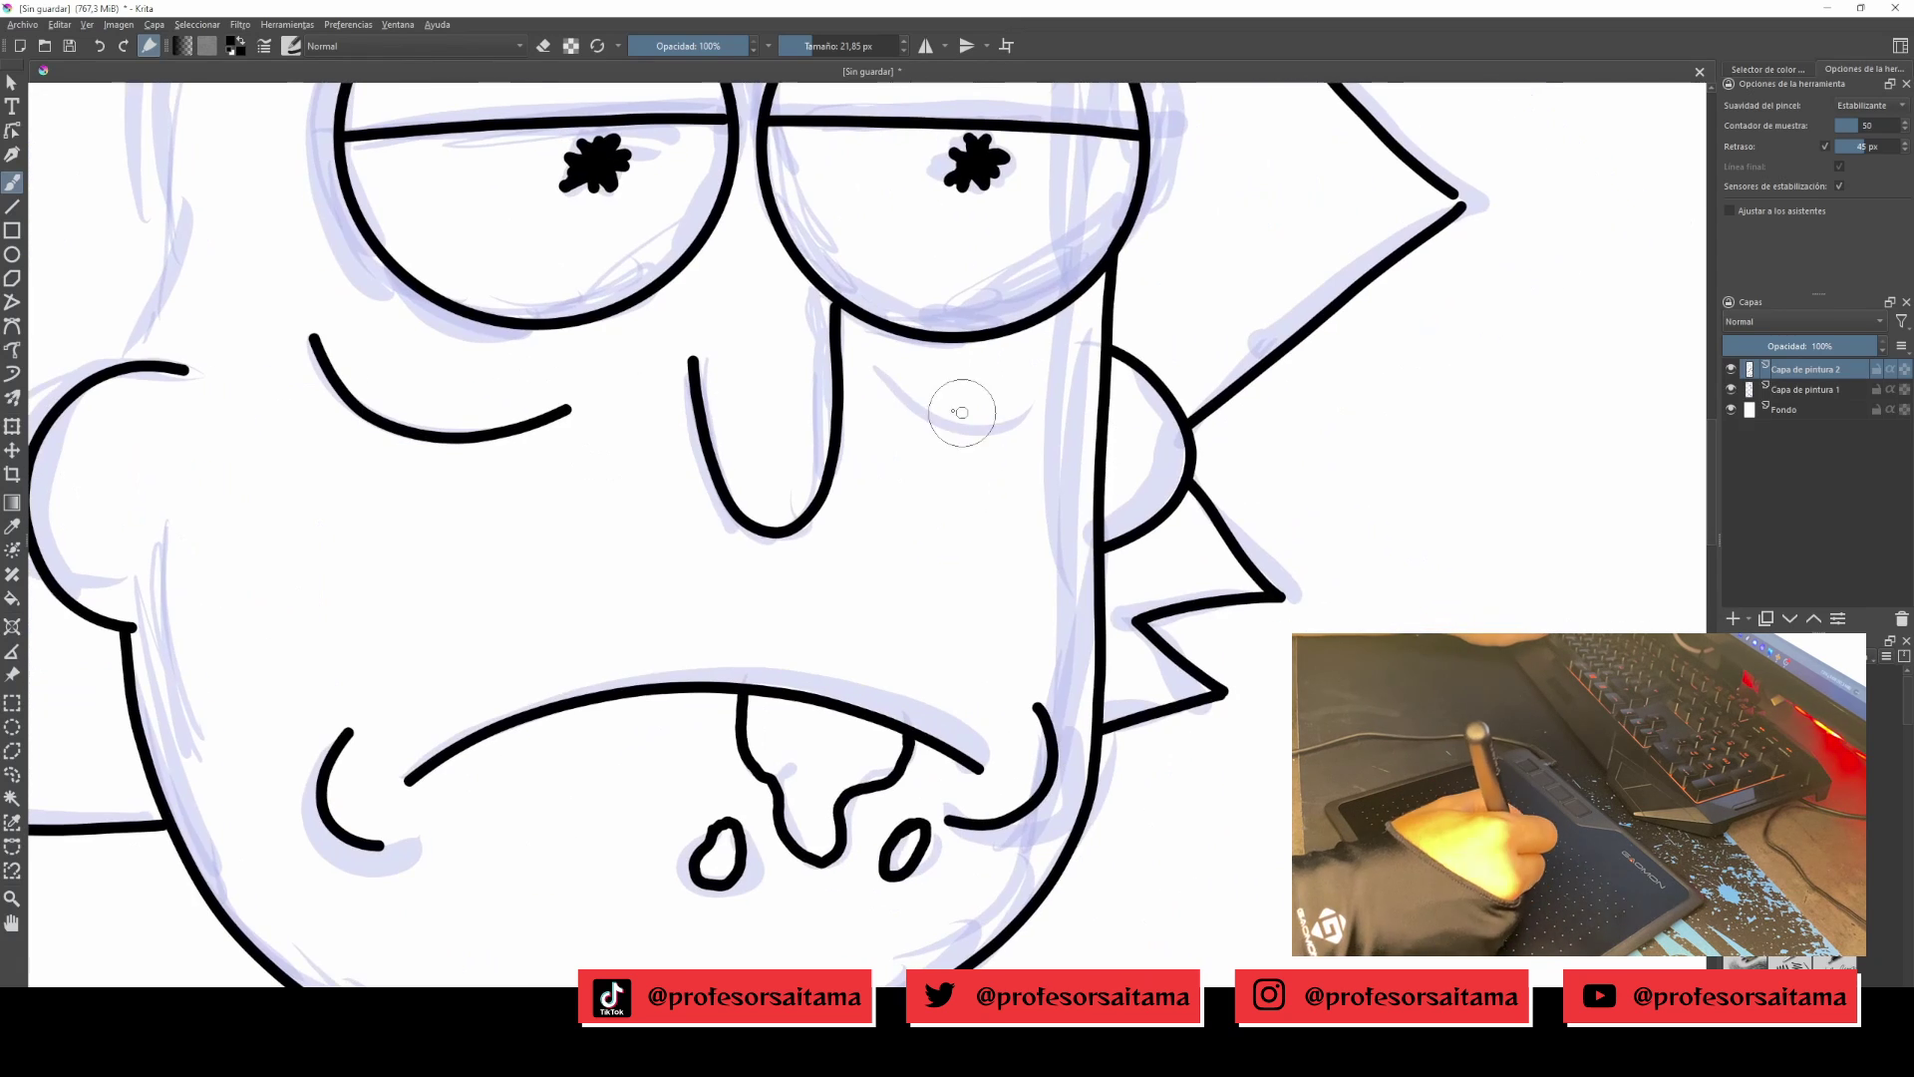
mouse_move(1125, 326)
left_mouse_down()
mouse_move(641, 504)
mouse_move(734, 355)
left_mouse_up()
Ink the rounded head outline from the left ear over the crown to the right eye.
scroll(735, 355, "down", 3)
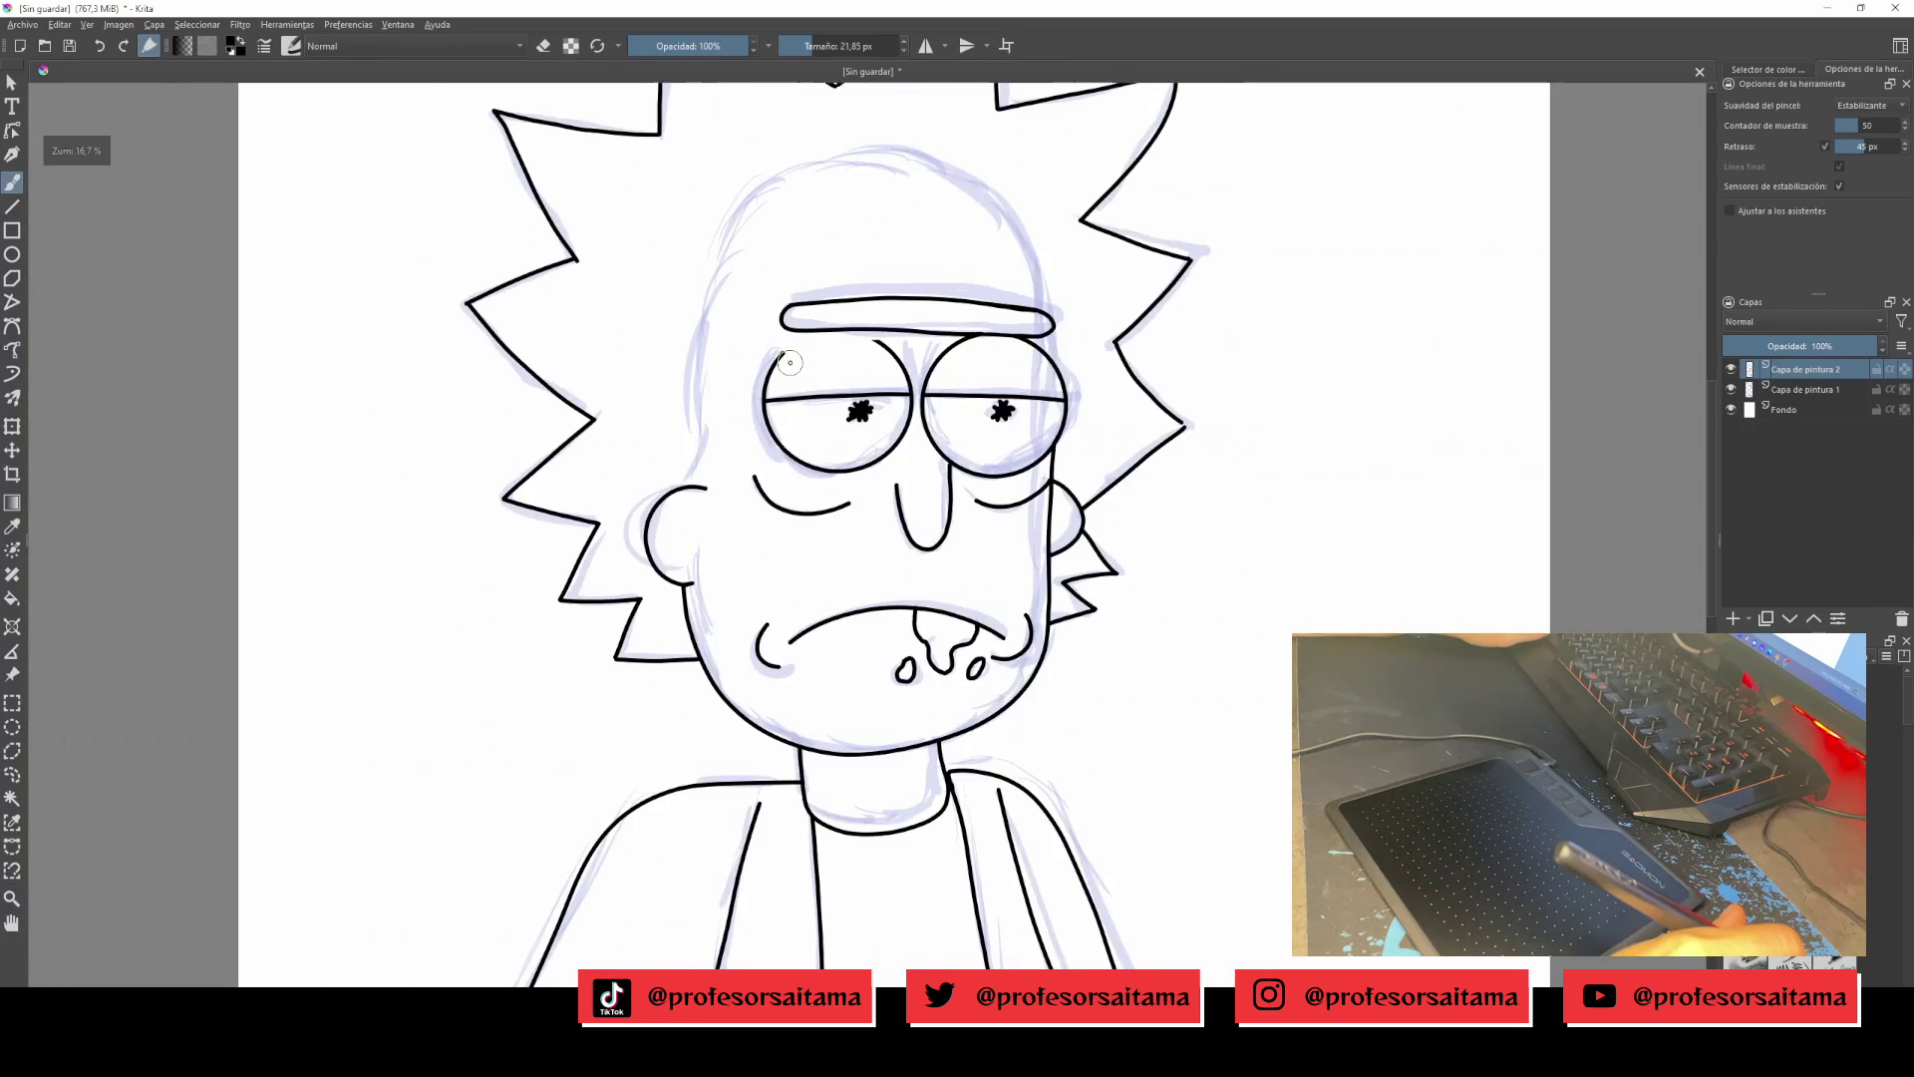
left_click_drag(481, 388, 401, 553)
left_click_drag(580, 690, 587, 656)
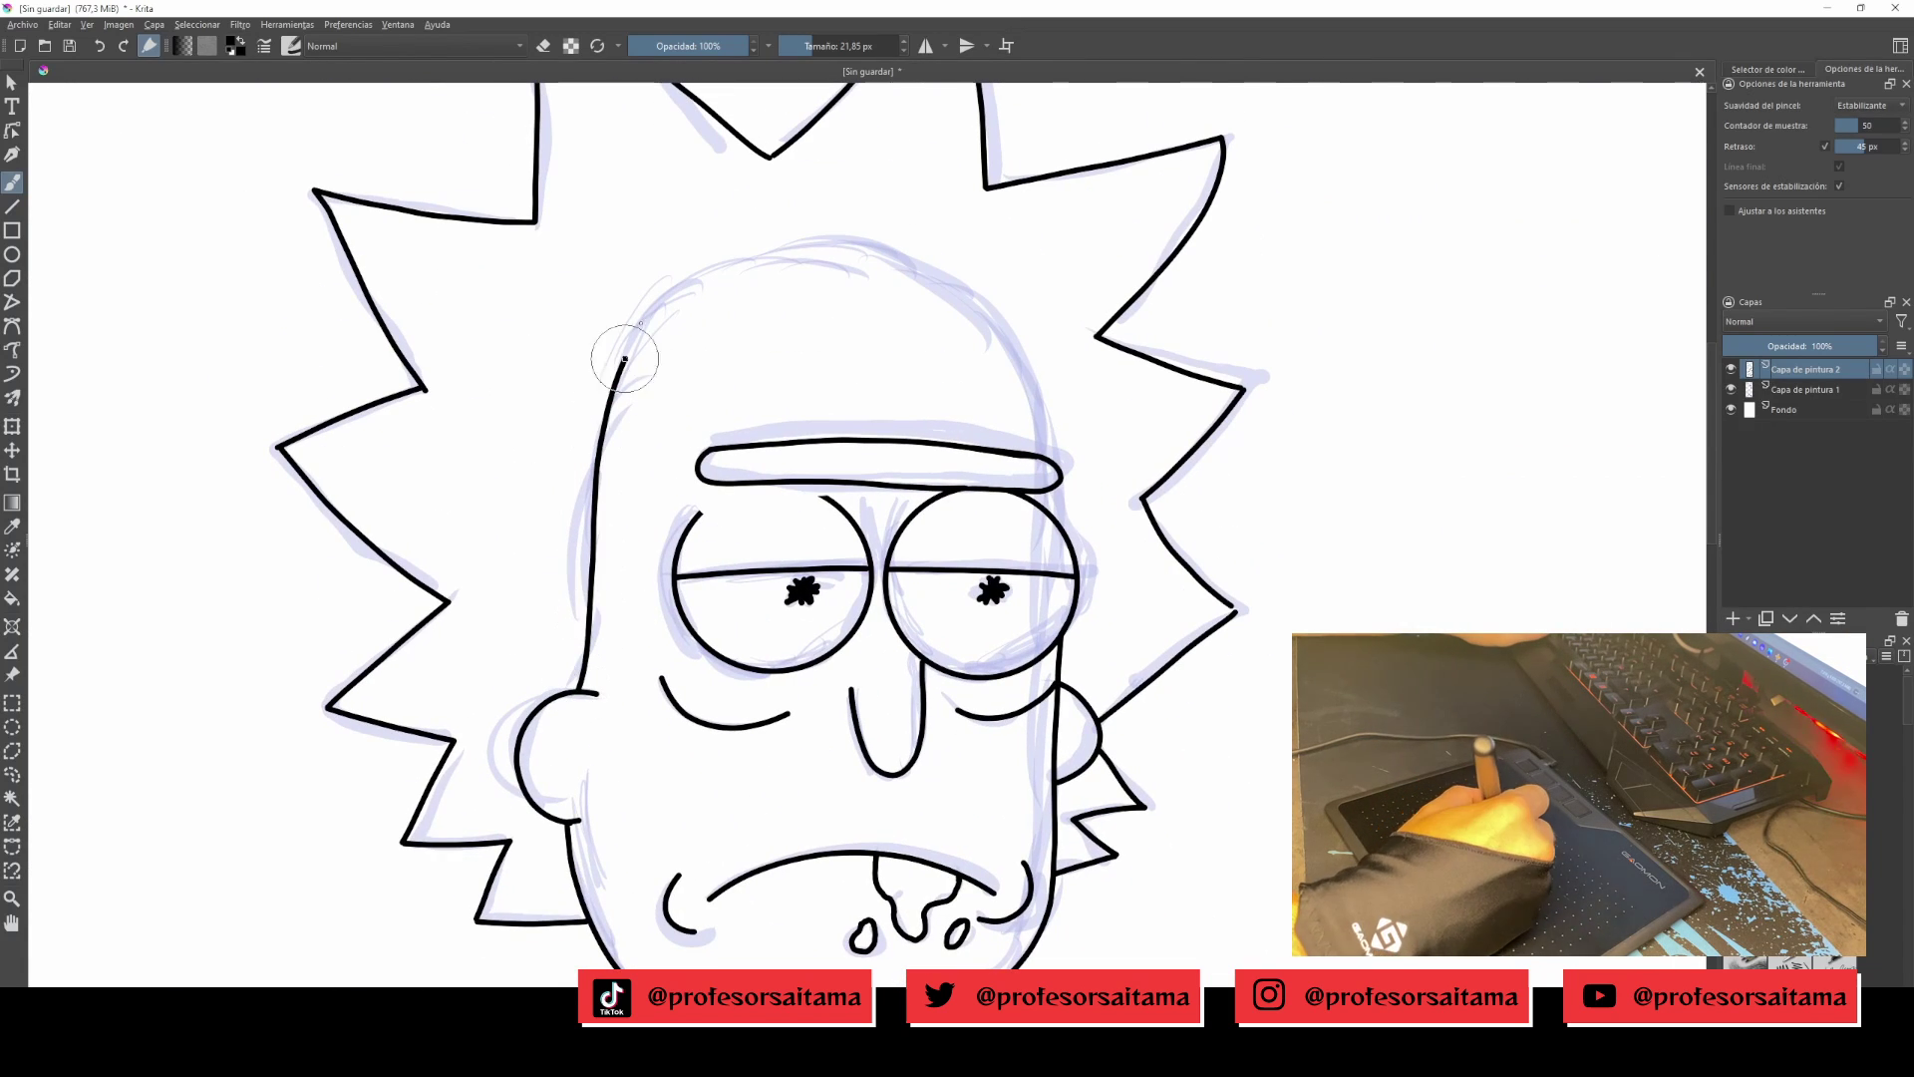
left_click_drag(1085, 444, 1160, 78)
left_click_drag(1019, 342, 982, 310)
Hide the sketch layer Capa de pintura 1 and save the document as rick.kra.
key("2")
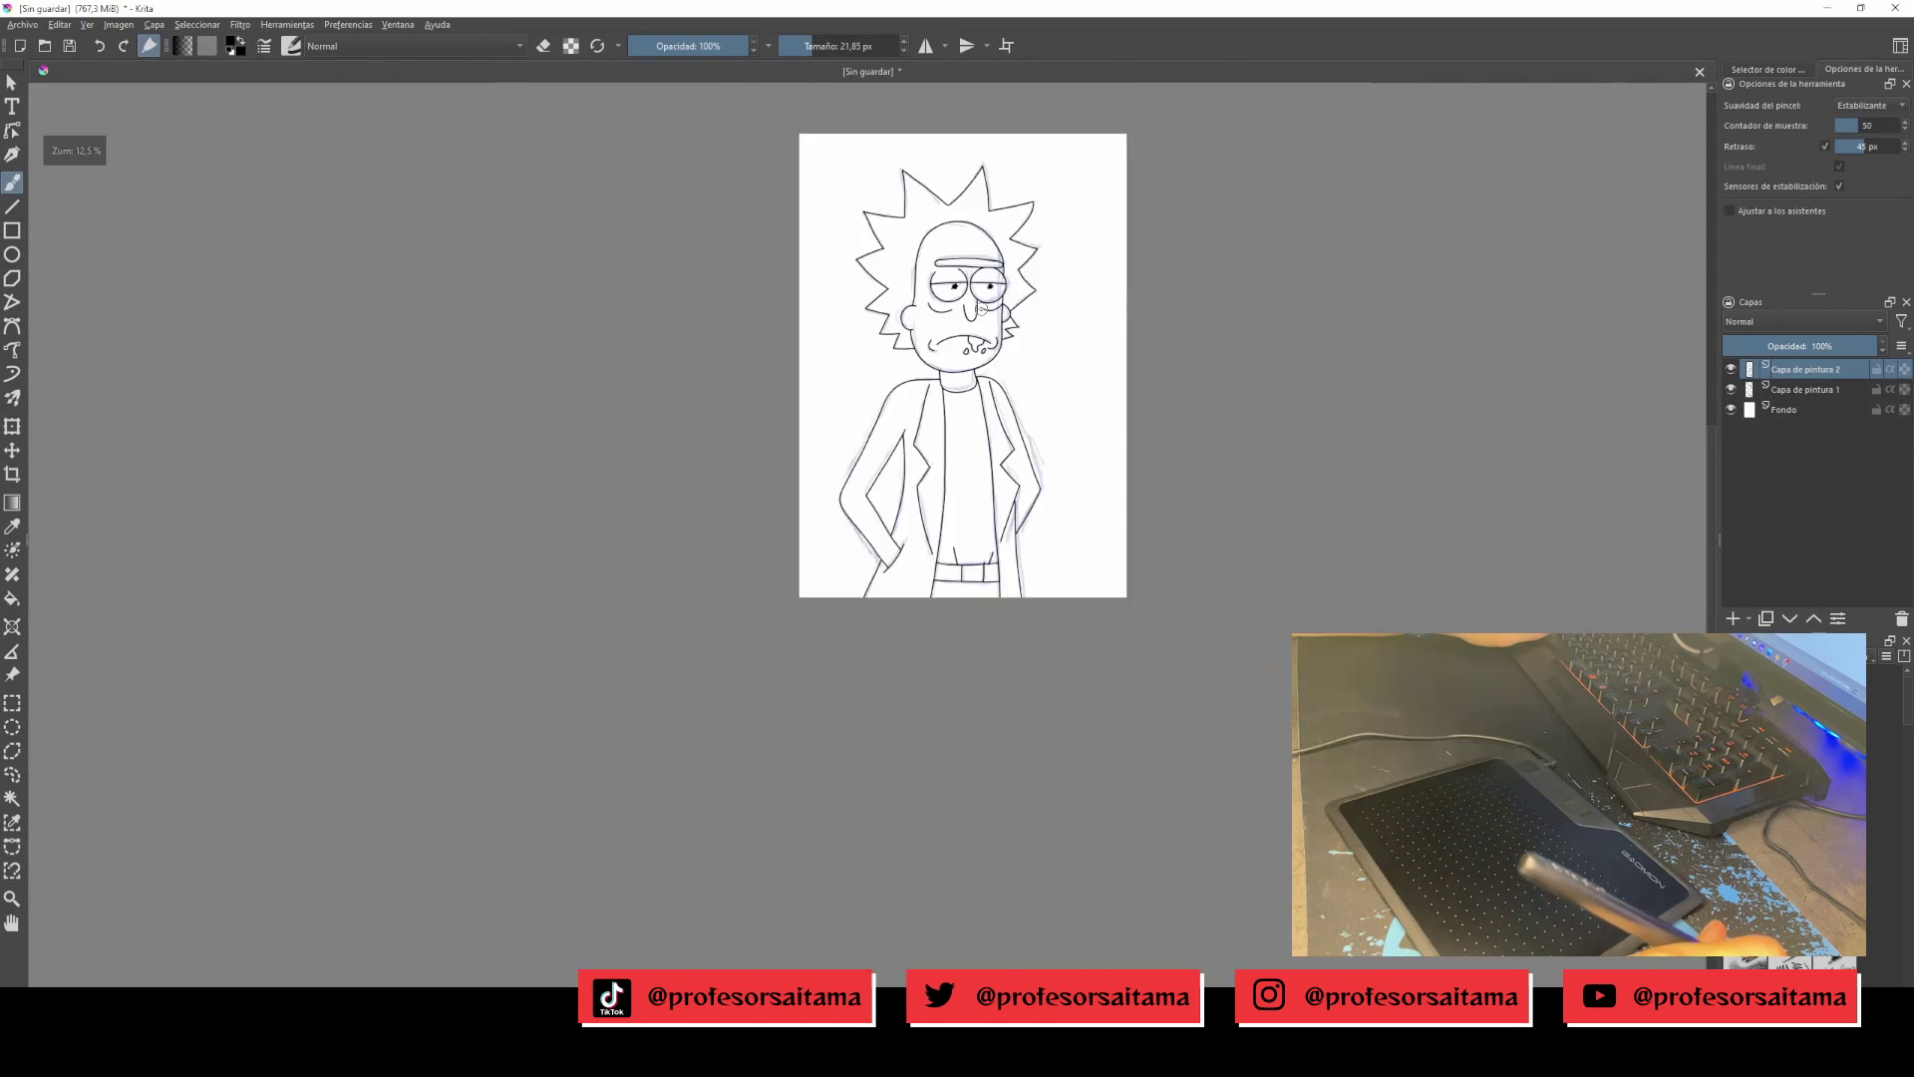
key("plus")
left_click(1731, 389)
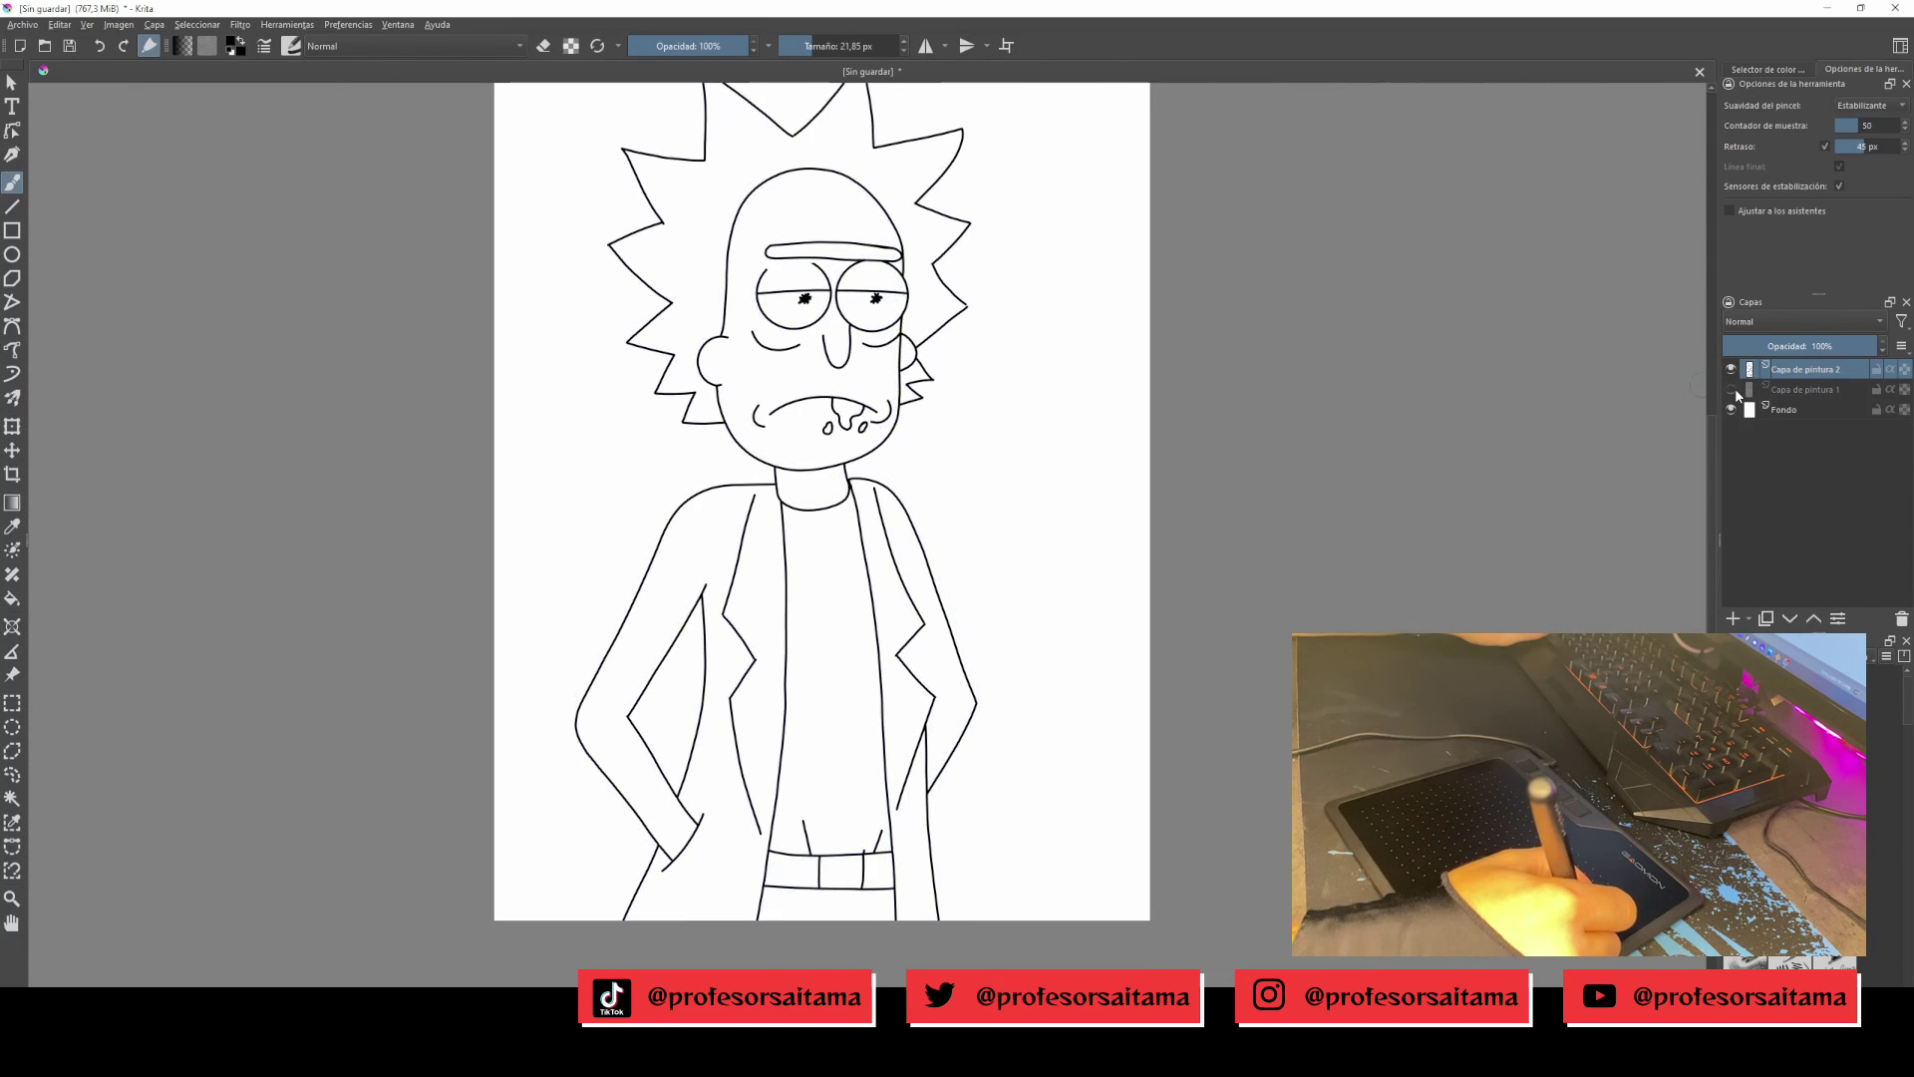
left_click(21, 24)
left_click(394, 407)
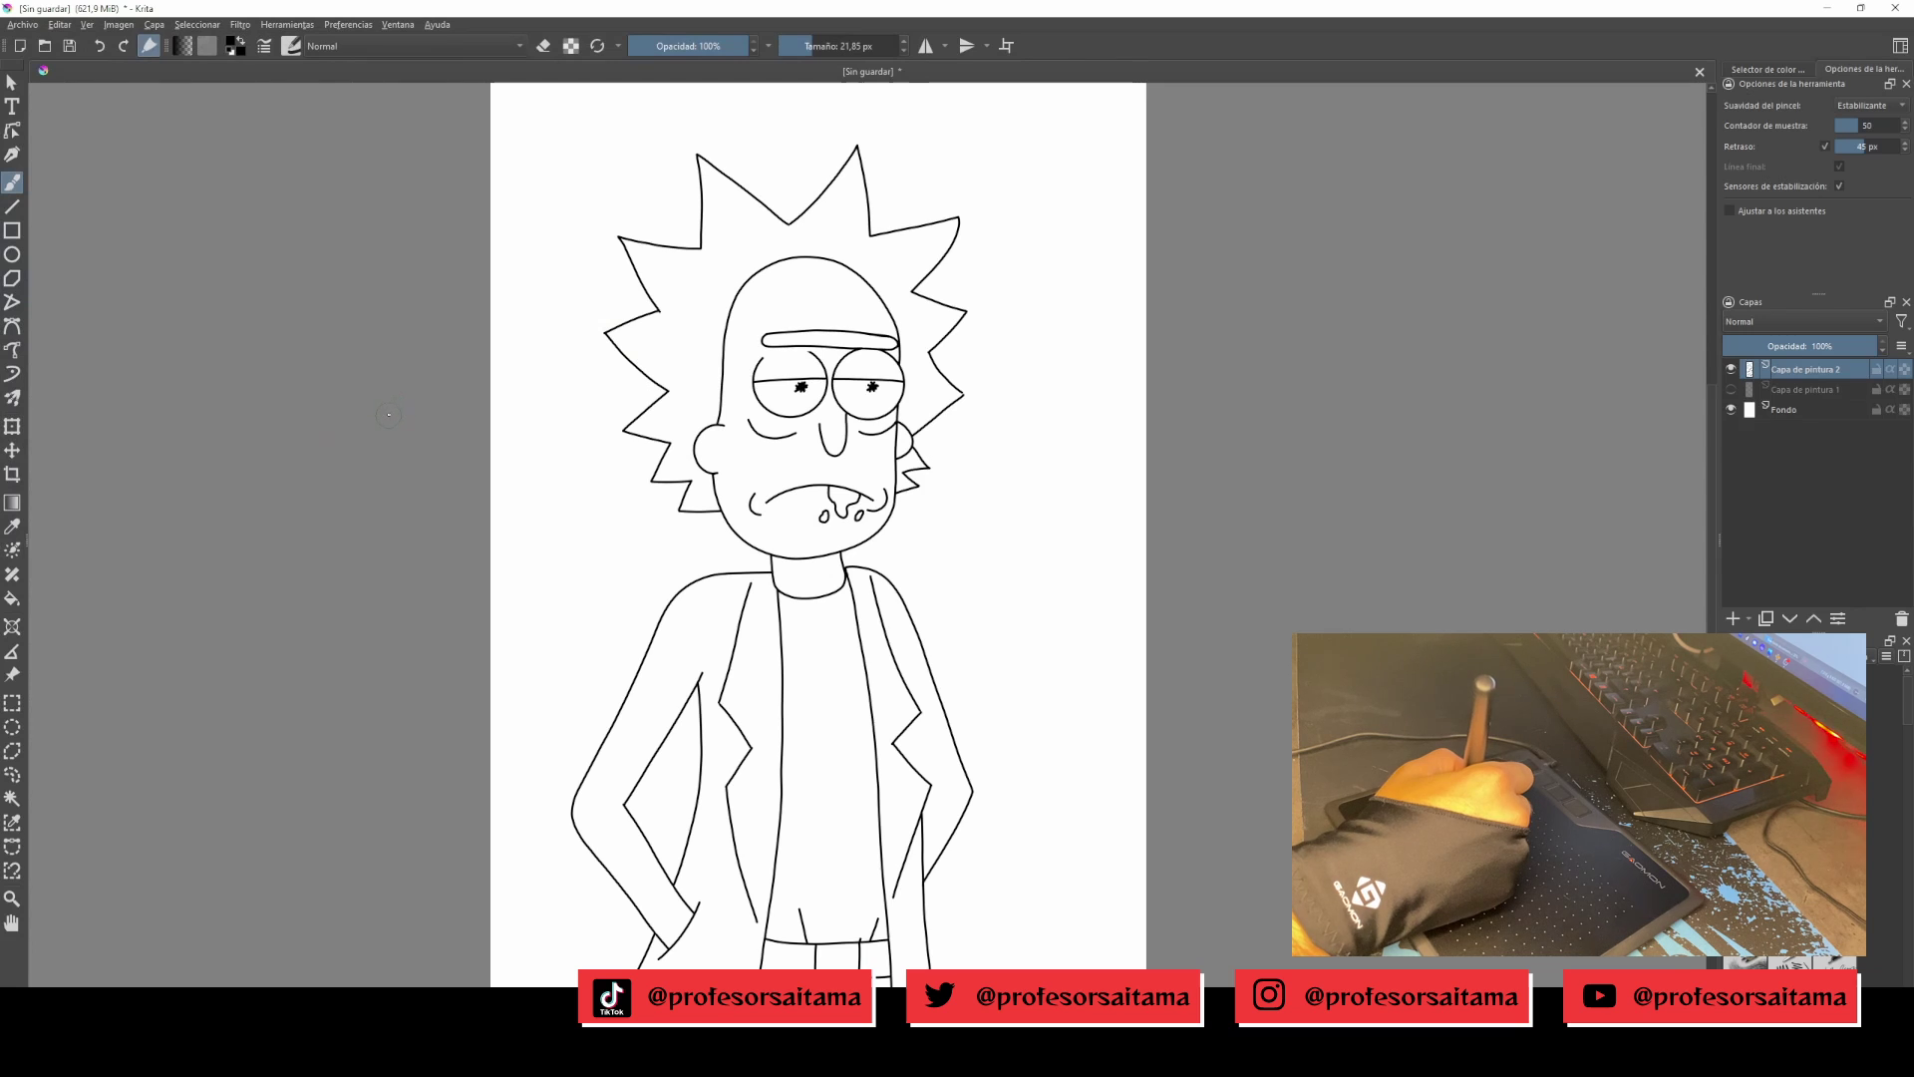
Paste the cartoon reference image, enlarge it and move it to the canvas's upper-left corner.
key("ctrl+v")
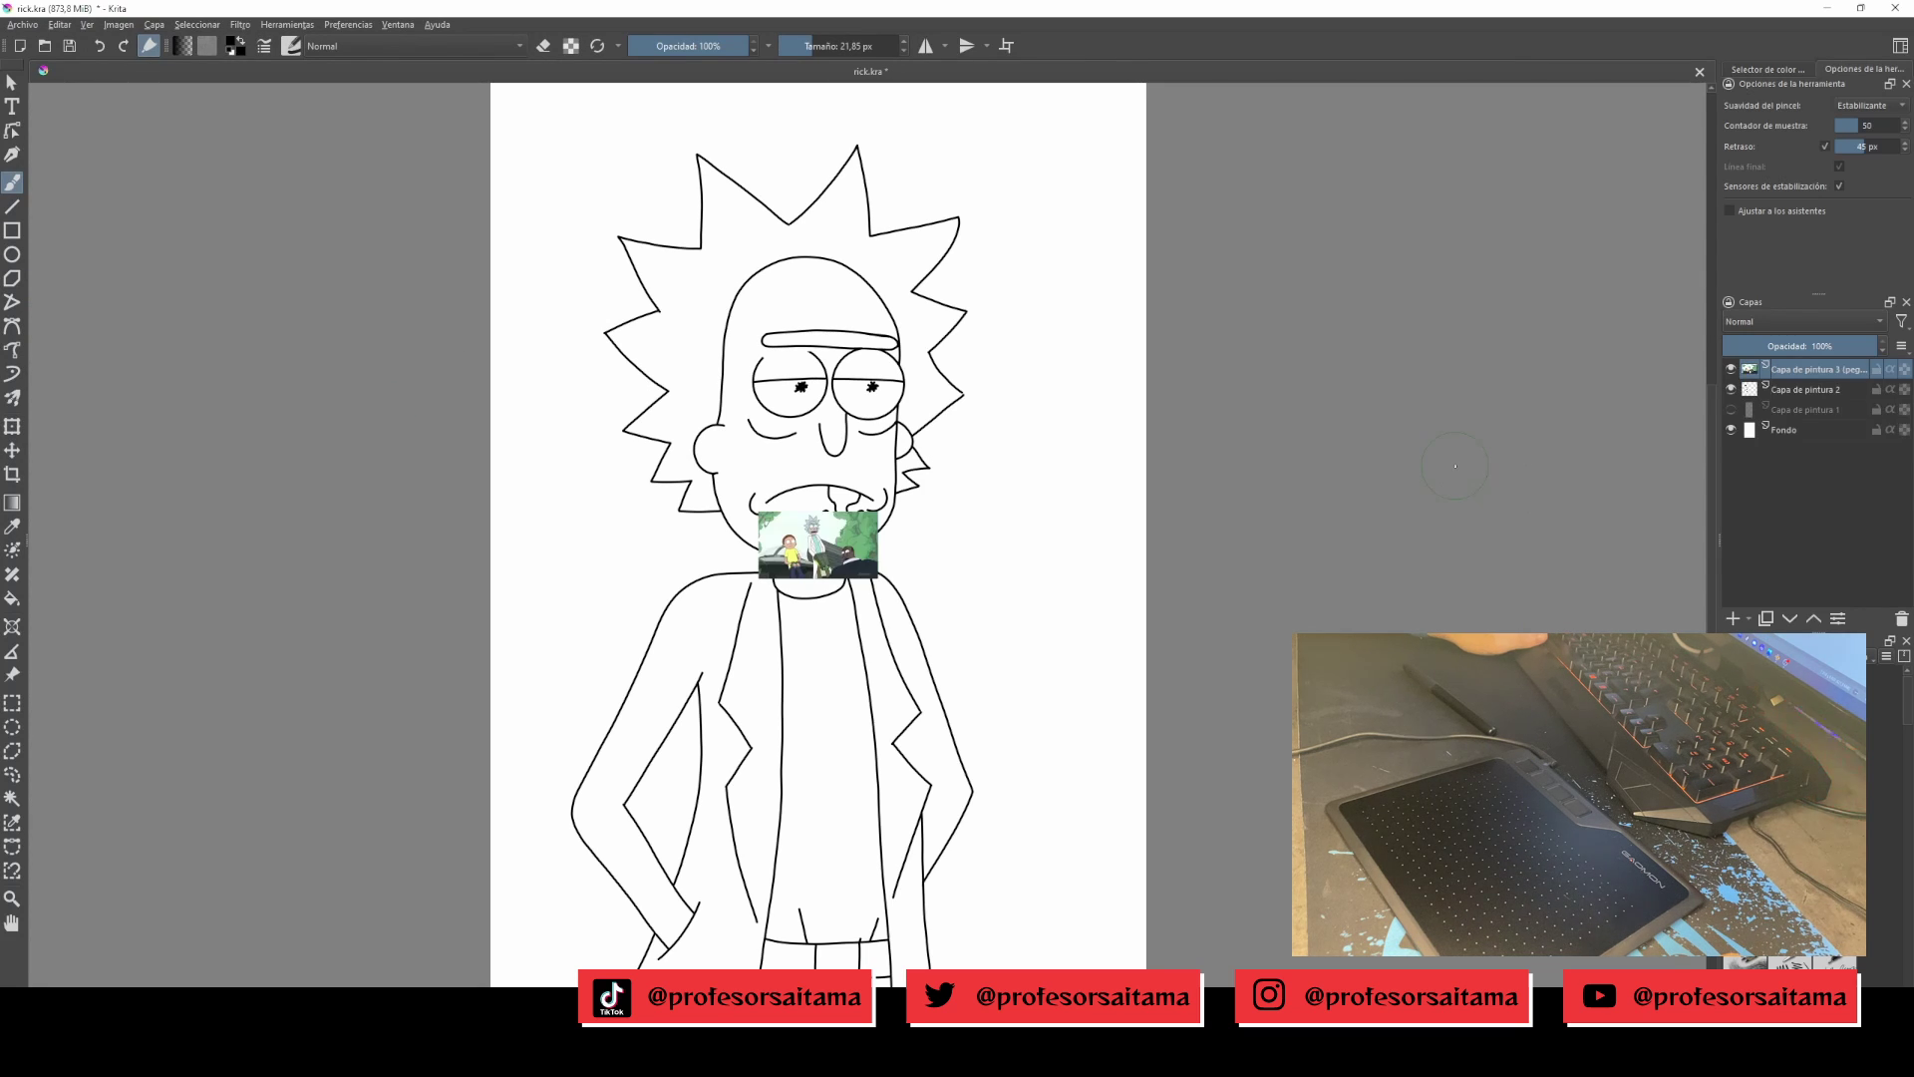
key("ctrl+t")
left_click_drag(877, 579, 1372, 894)
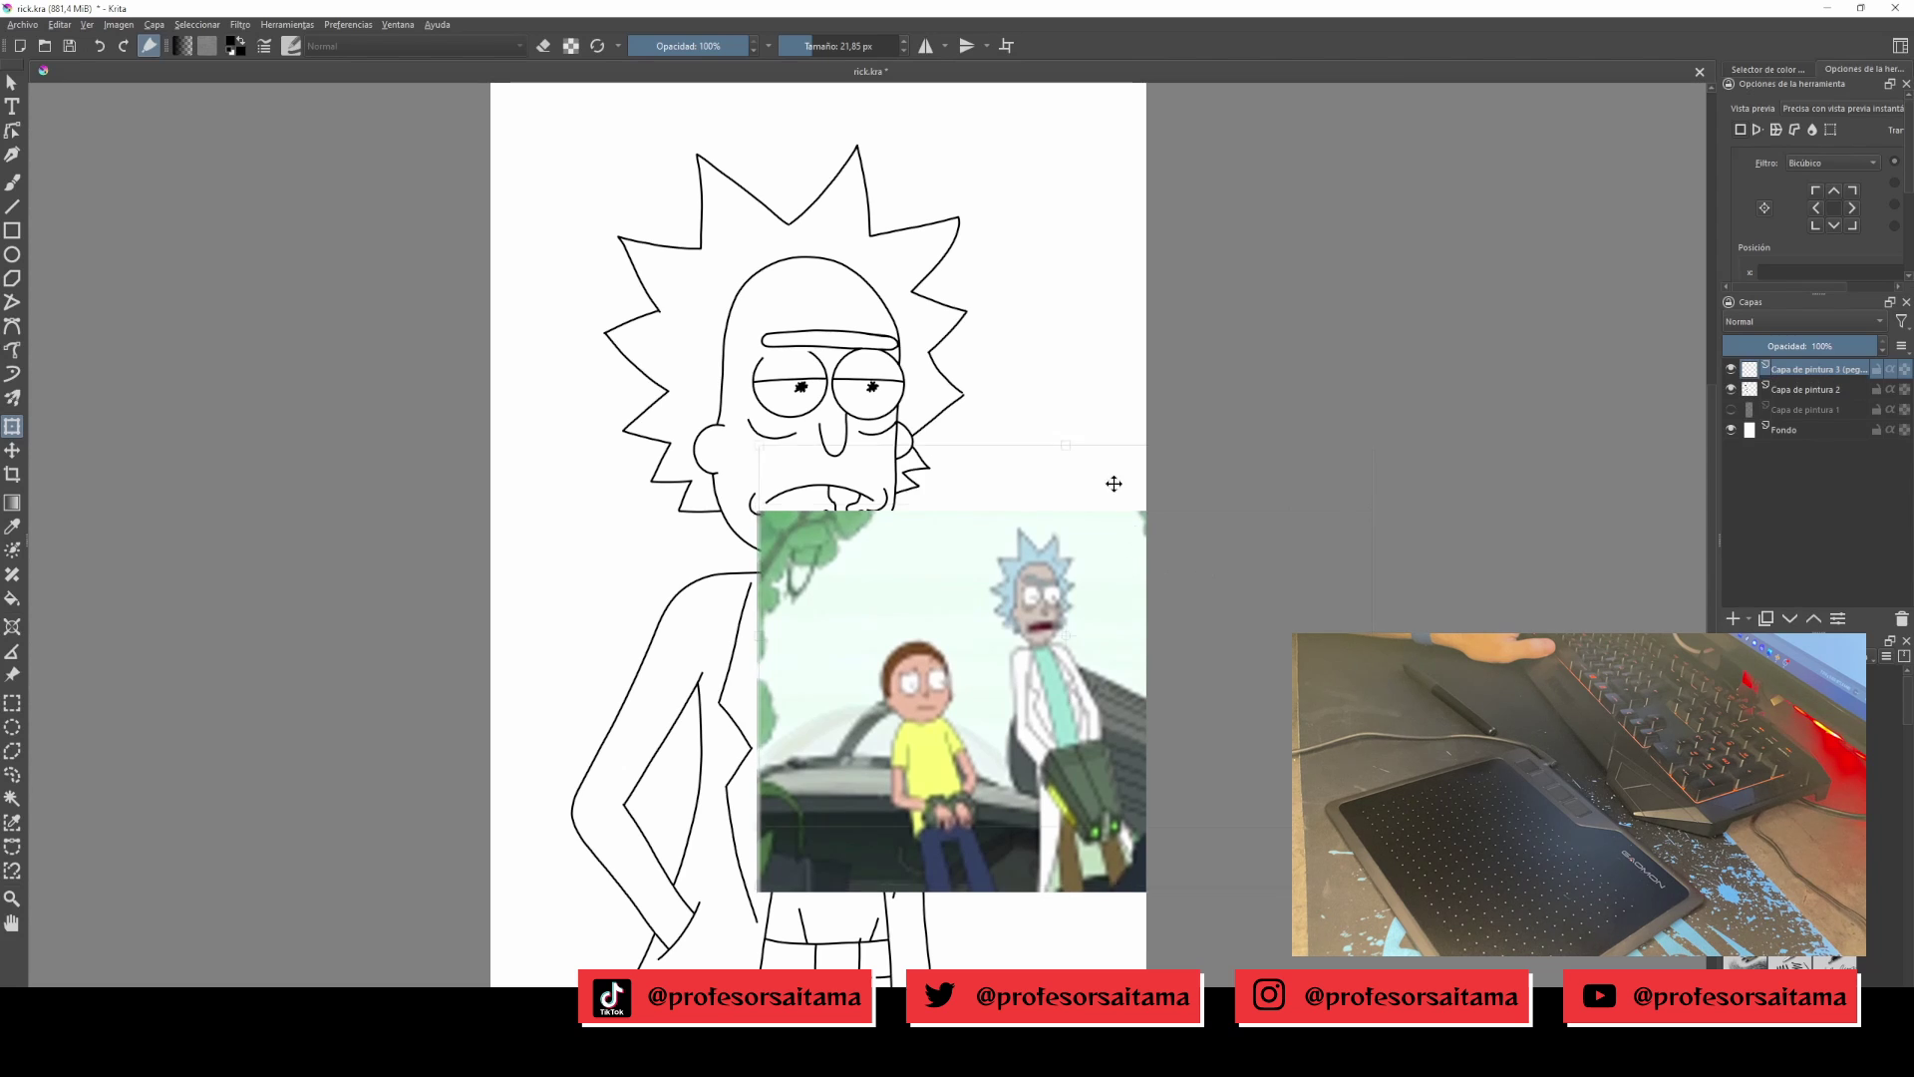
left_click_drag(1034, 532, 482, 84)
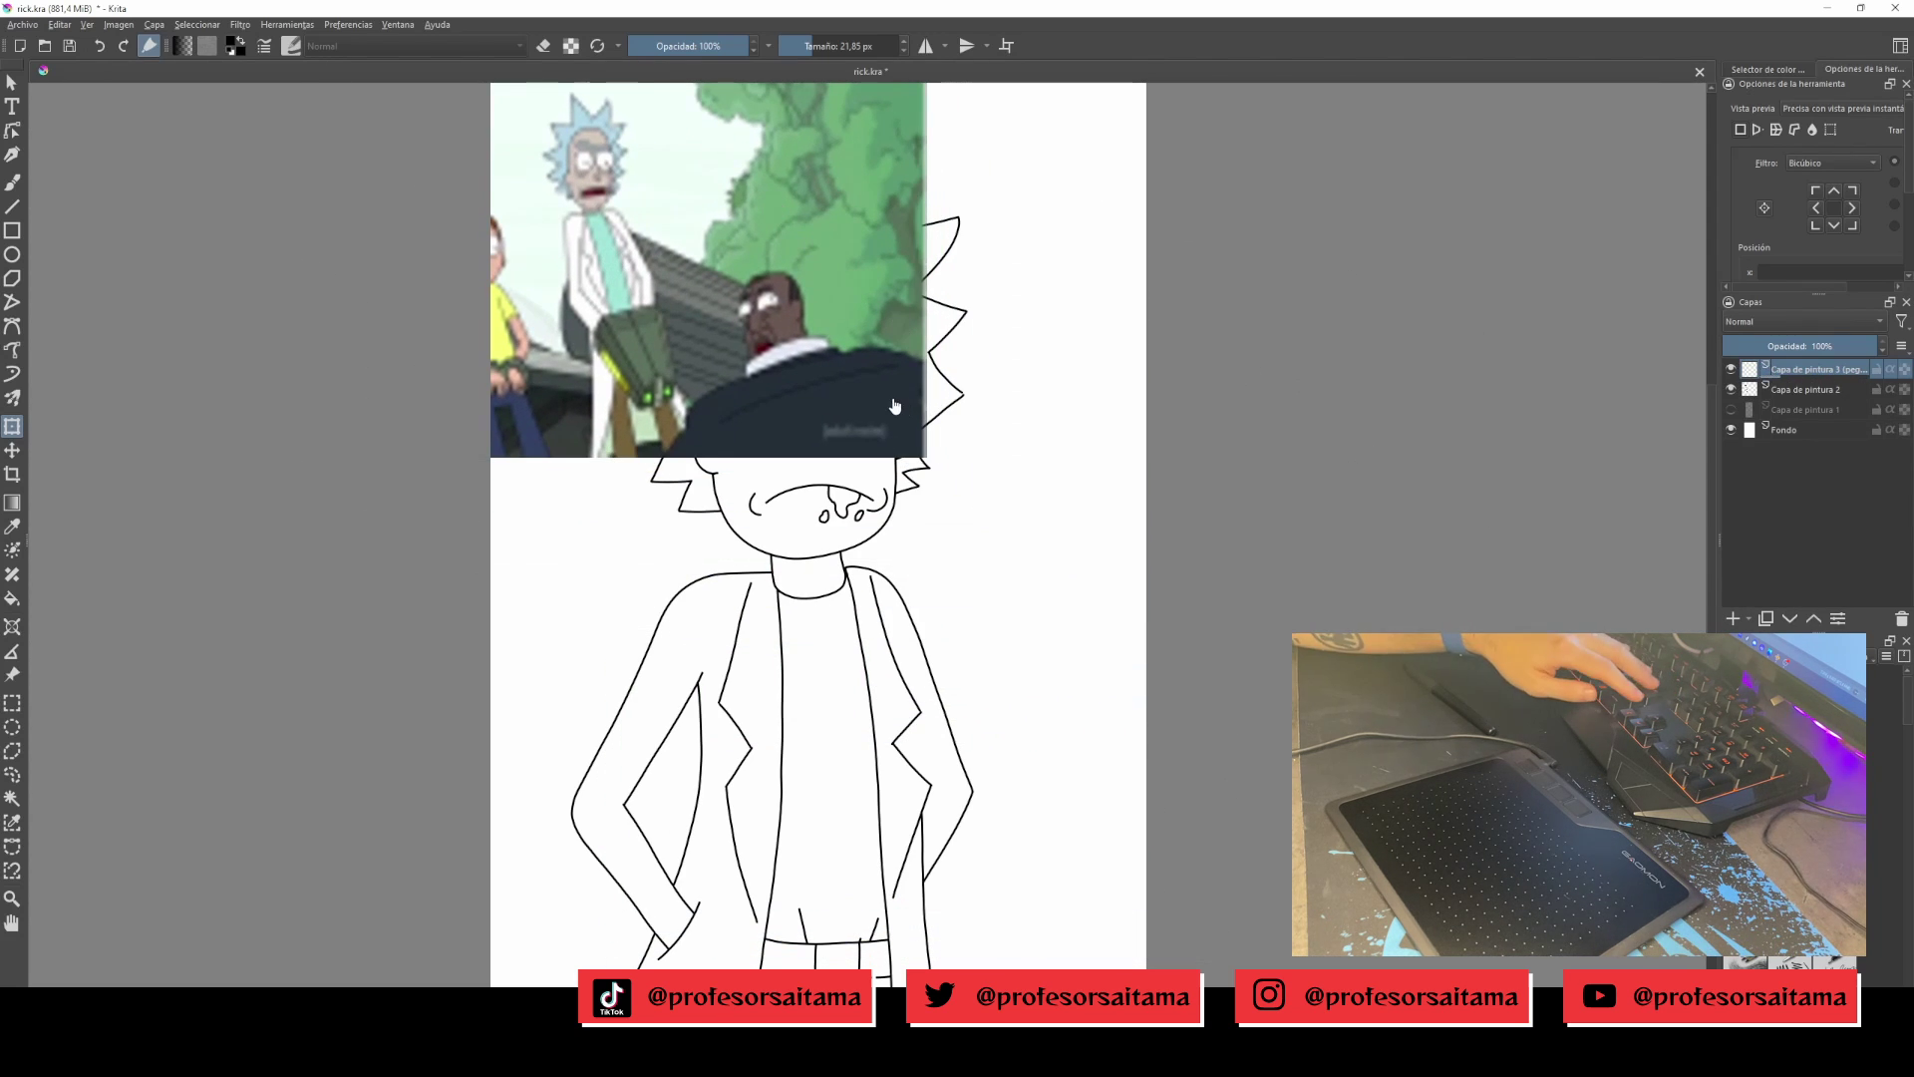
scroll(555, 152, "up", 2)
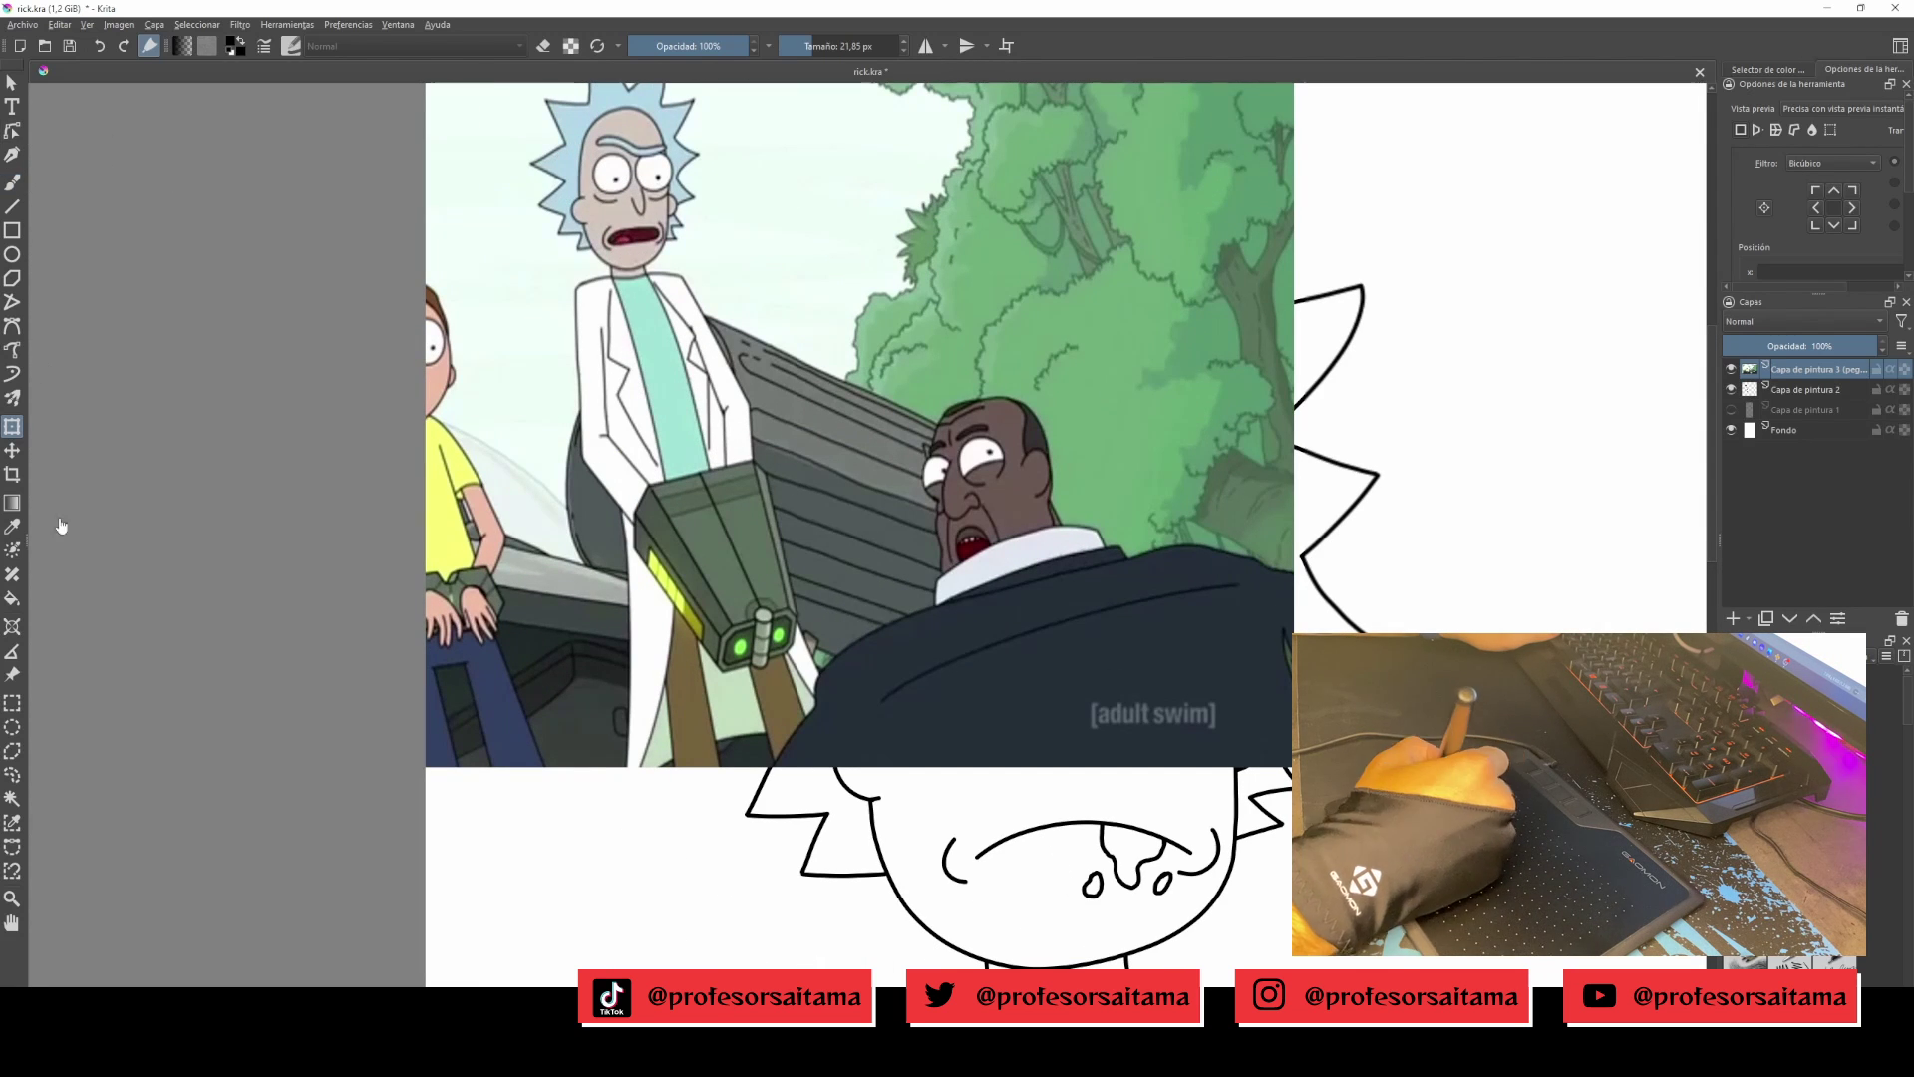
Sample the character's beige skin colour from the reference image and hide the reference layer.
left_click(12, 525)
left_click(1731, 369)
scroll(1397, 350, "up", 2)
Rename the line art layer as linea and the new paint layer beneath it as color.
double_click(1774, 388)
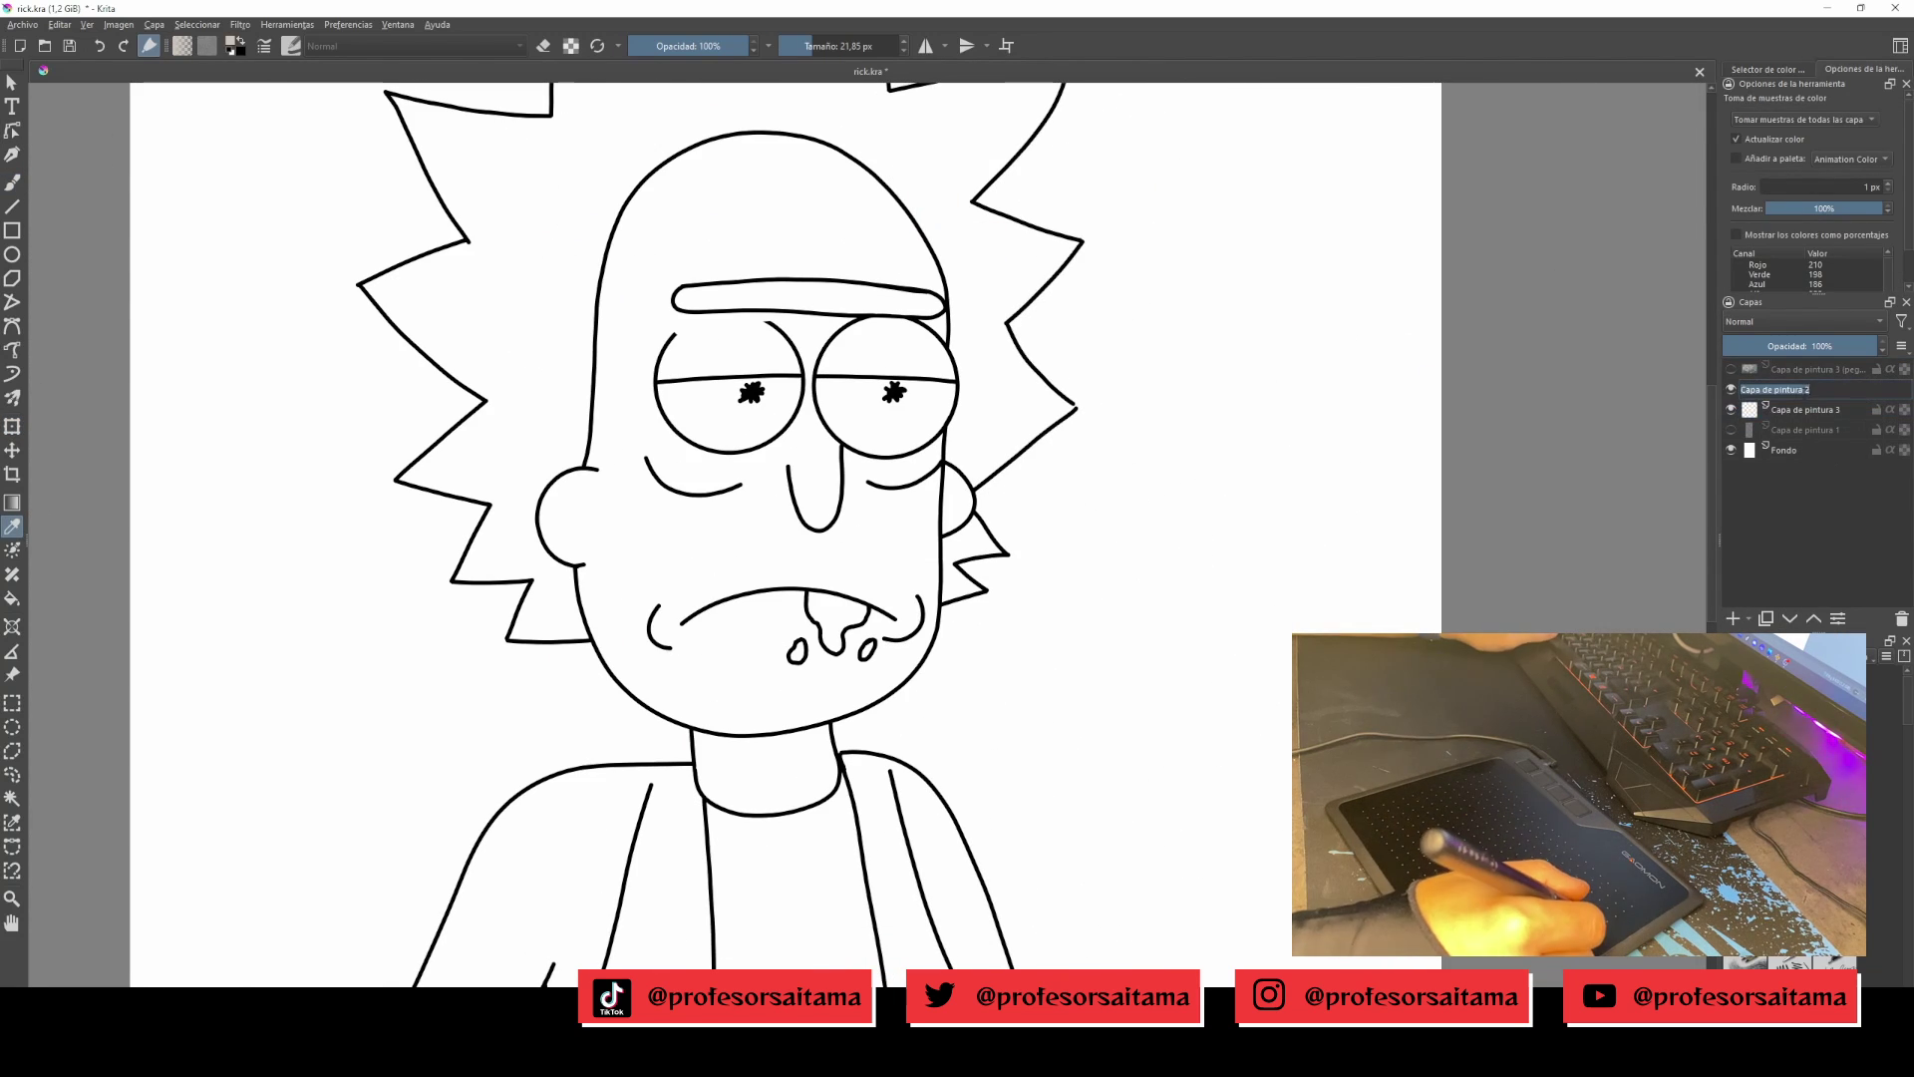
type("linea")
key("Return")
double_click(1785, 411)
type("color")
key("Return")
key("b")
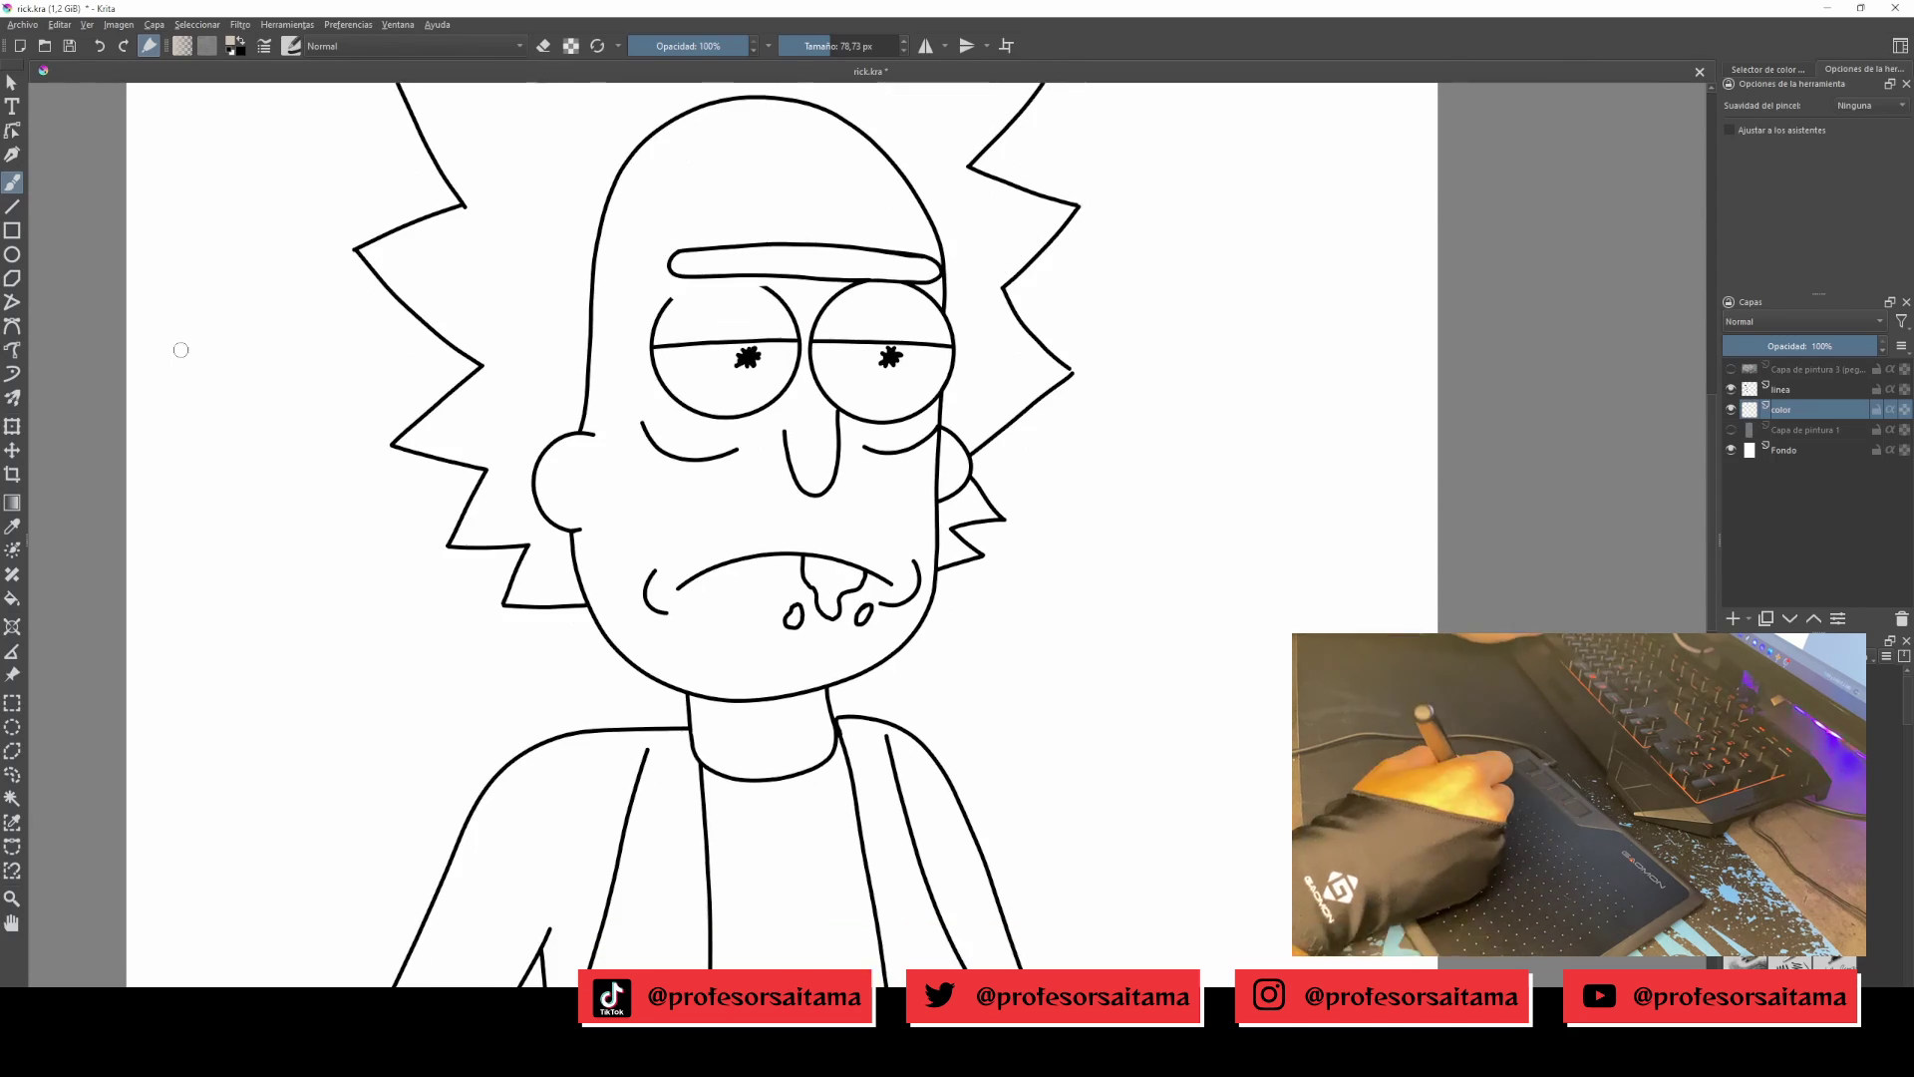
left_click_drag(638, 299, 788, 419)
key("ctrl+z")
Select the enclosed face, ear and neck areas on the linea layer and paint them beige on the color layer.
left_click(12, 798)
left_click(1780, 389)
left_click(688, 200)
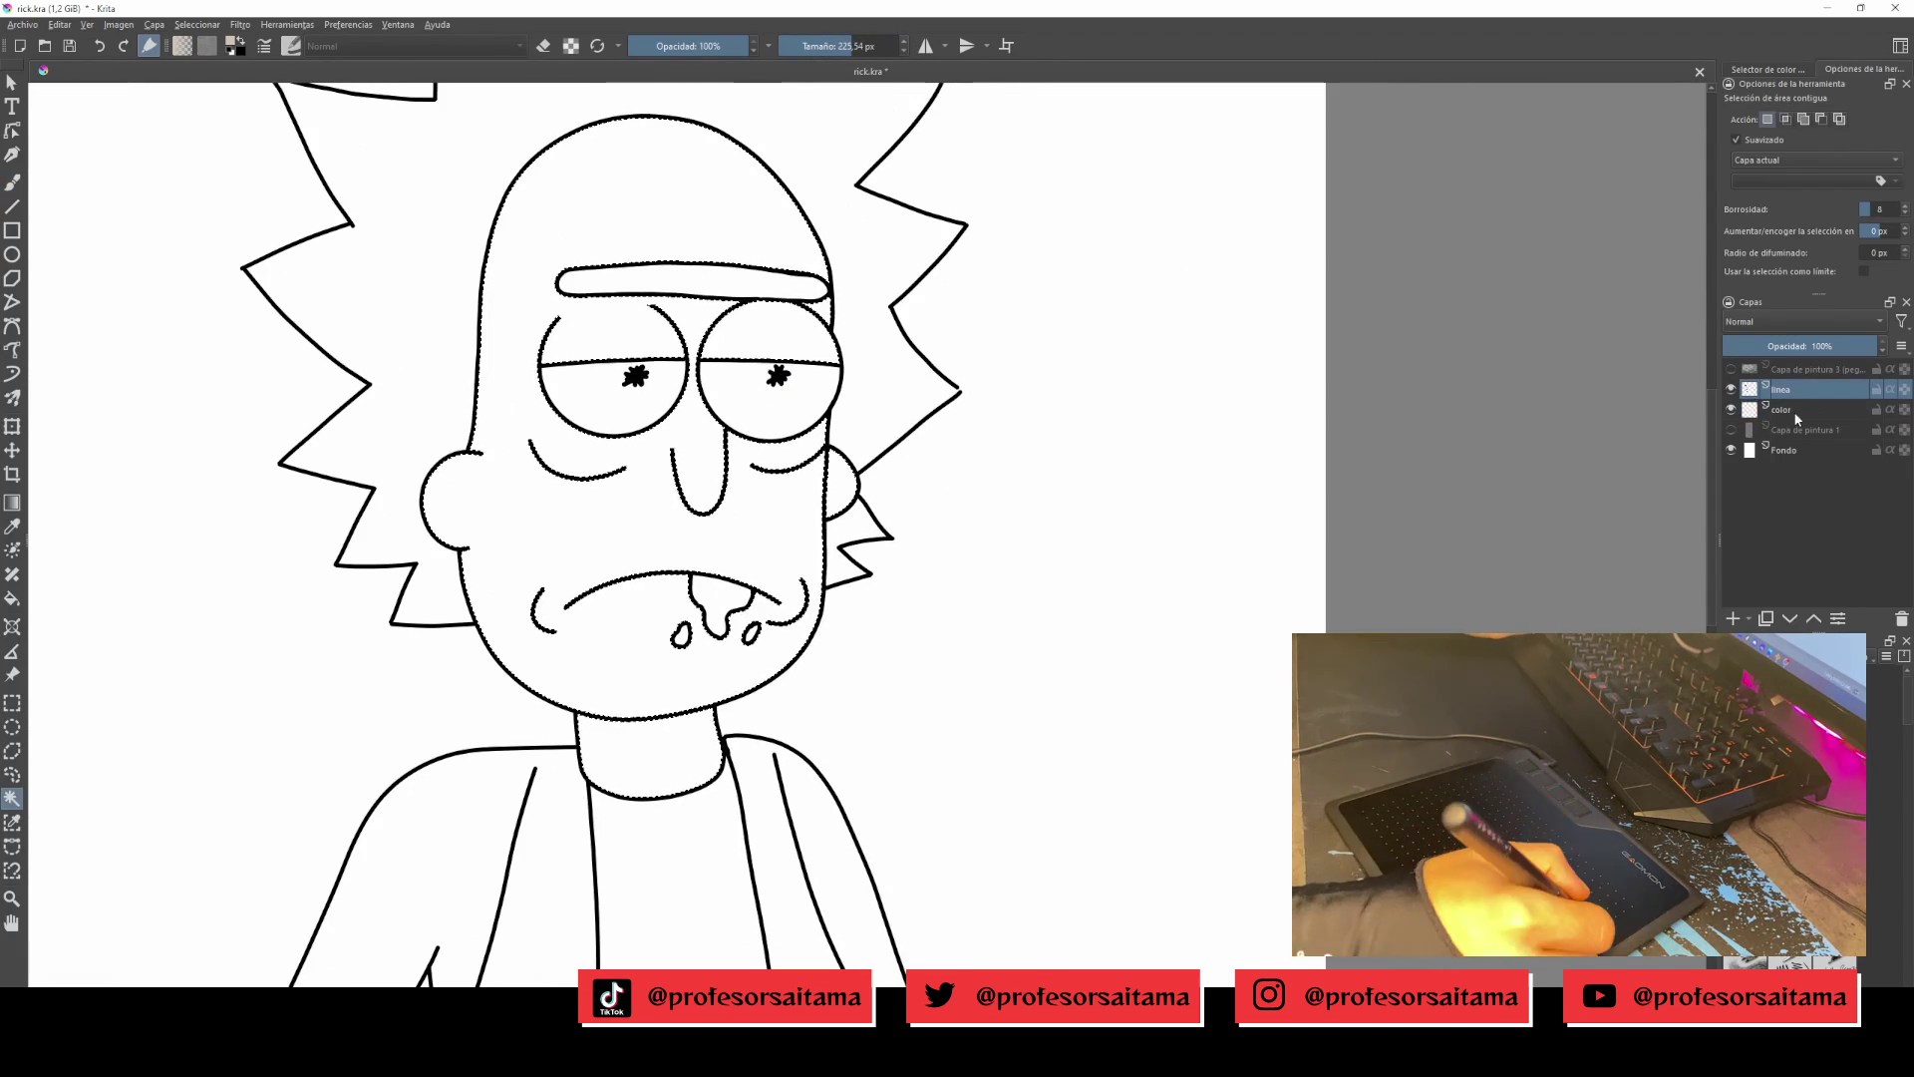
left_click(1780, 409)
key("b")
mouse_move(558, 179)
left_mouse_down()
mouse_move(698, 458)
mouse_move(638, 658)
left_mouse_up()
left_click_drag(599, 748, 718, 160)
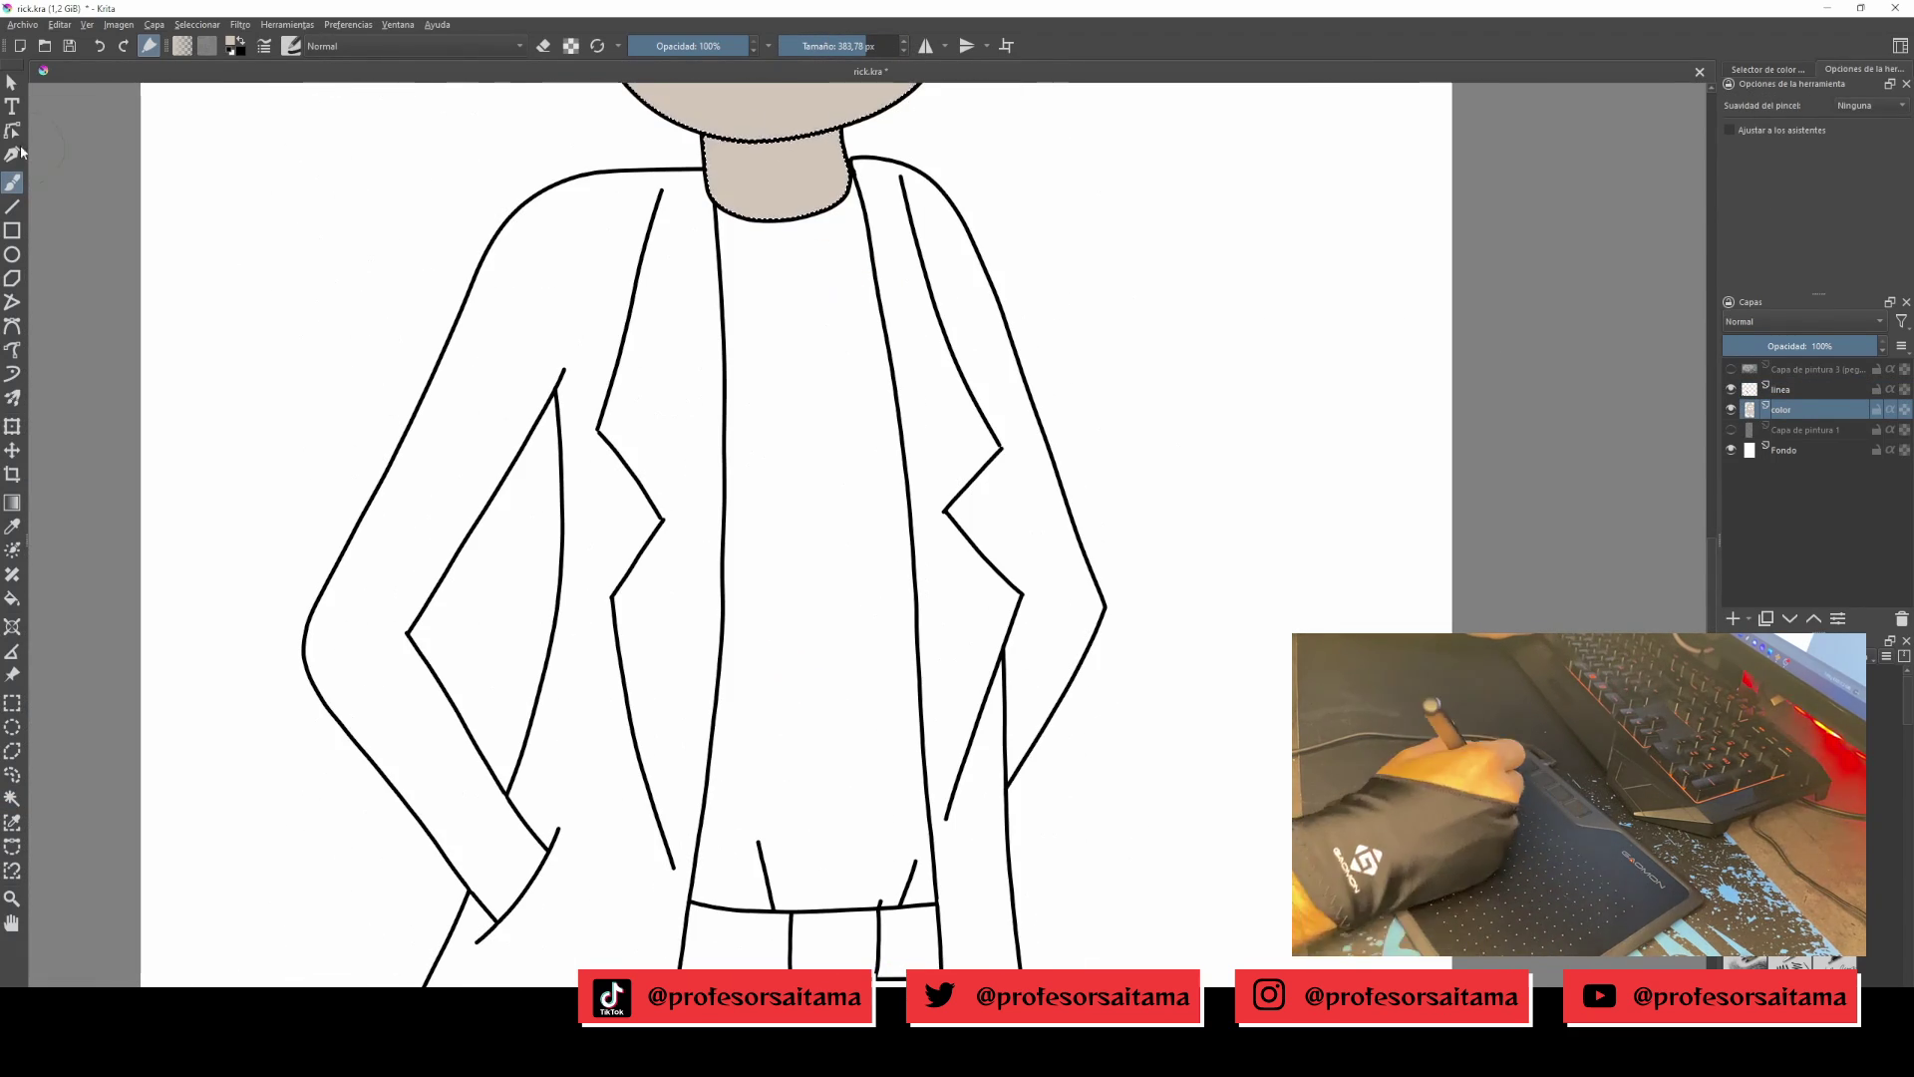
Sample the mint green shirt colour from the reference and paint the selected shirt area with it on the color layer.
left_click(1731, 369)
mouse_move(698, 249)
left_mouse_down()
mouse_move(723, 877)
mouse_move(617, 195)
mouse_move(782, 278)
mouse_move(815, 632)
mouse_move(765, 765)
left_mouse_up()
key("p")
left_click(1731, 369)
key("b")
left_click_drag(819, 326, 798, 665)
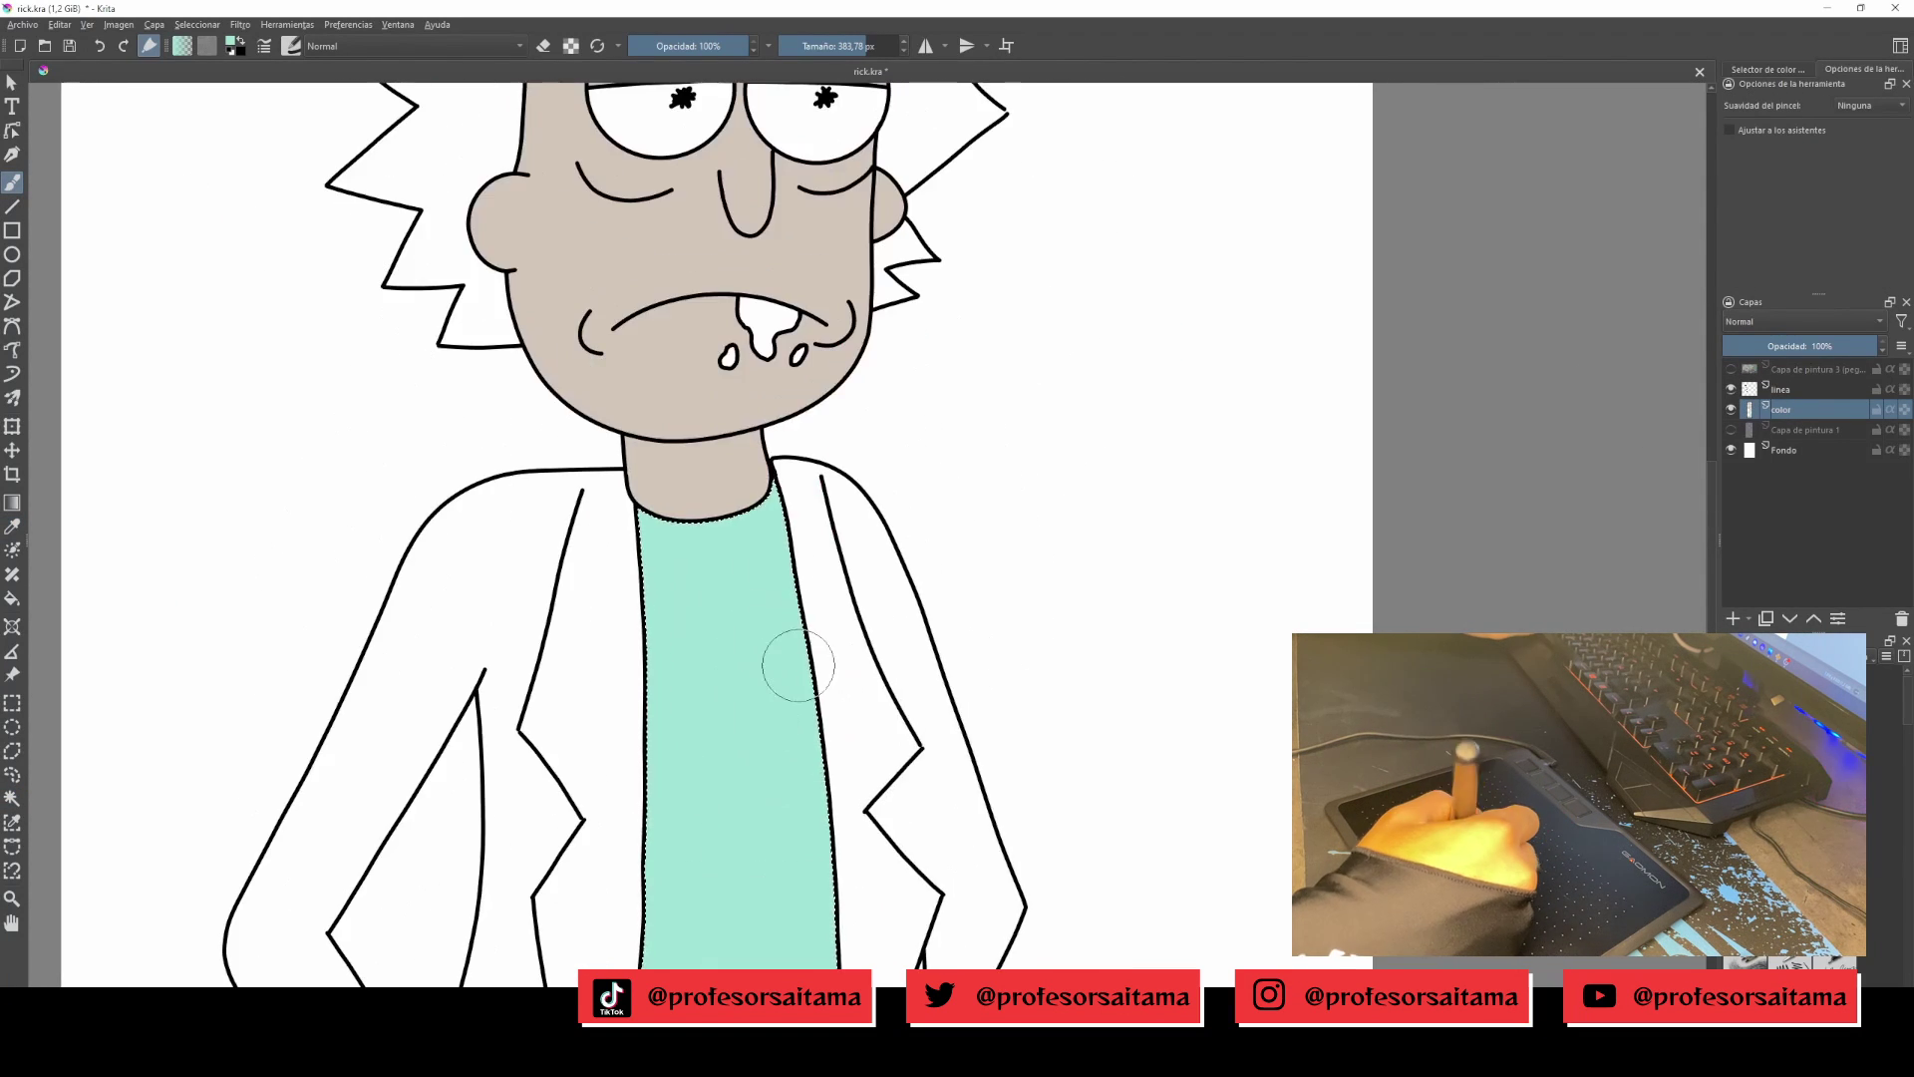
left_click_drag(757, 364, 782, 688)
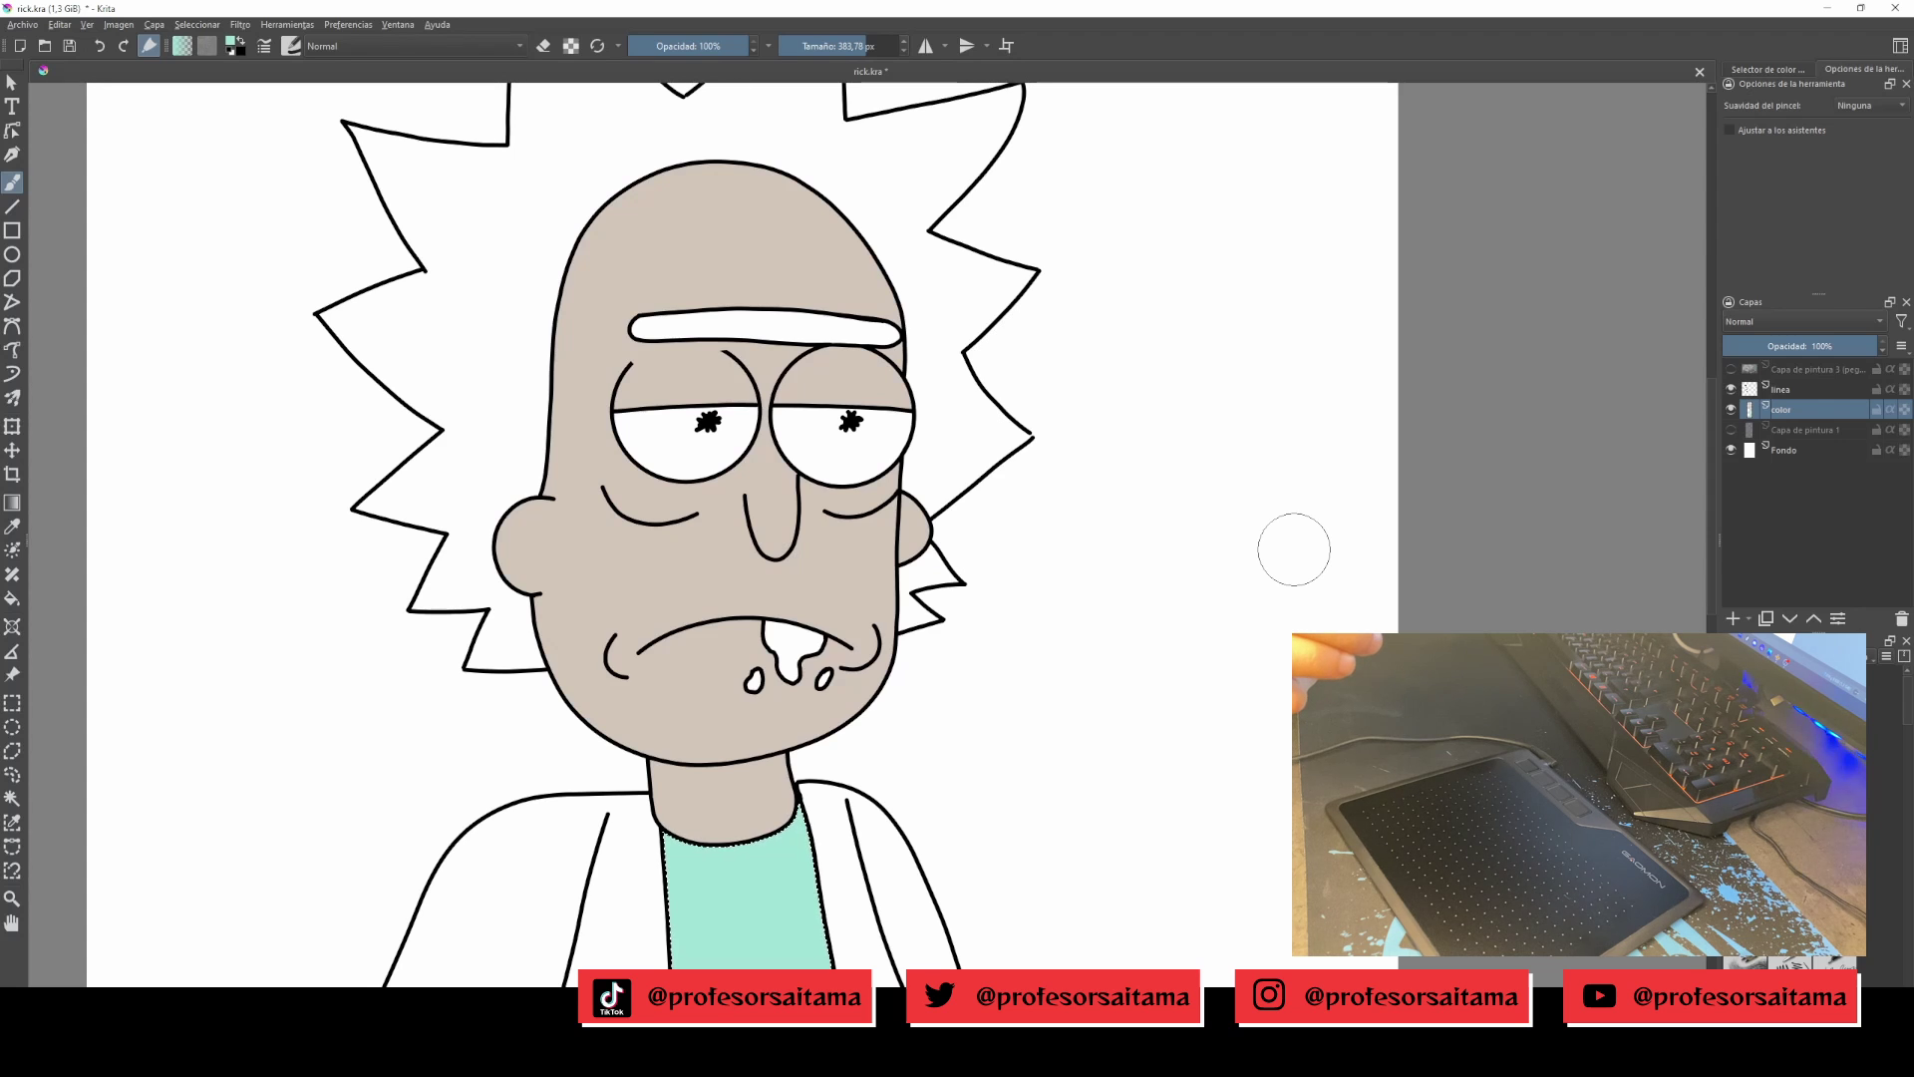
Sample the light blue hair colour from the reference, then select and fill the unibrow and the small spikes below the right ear.
left_click(1731, 369)
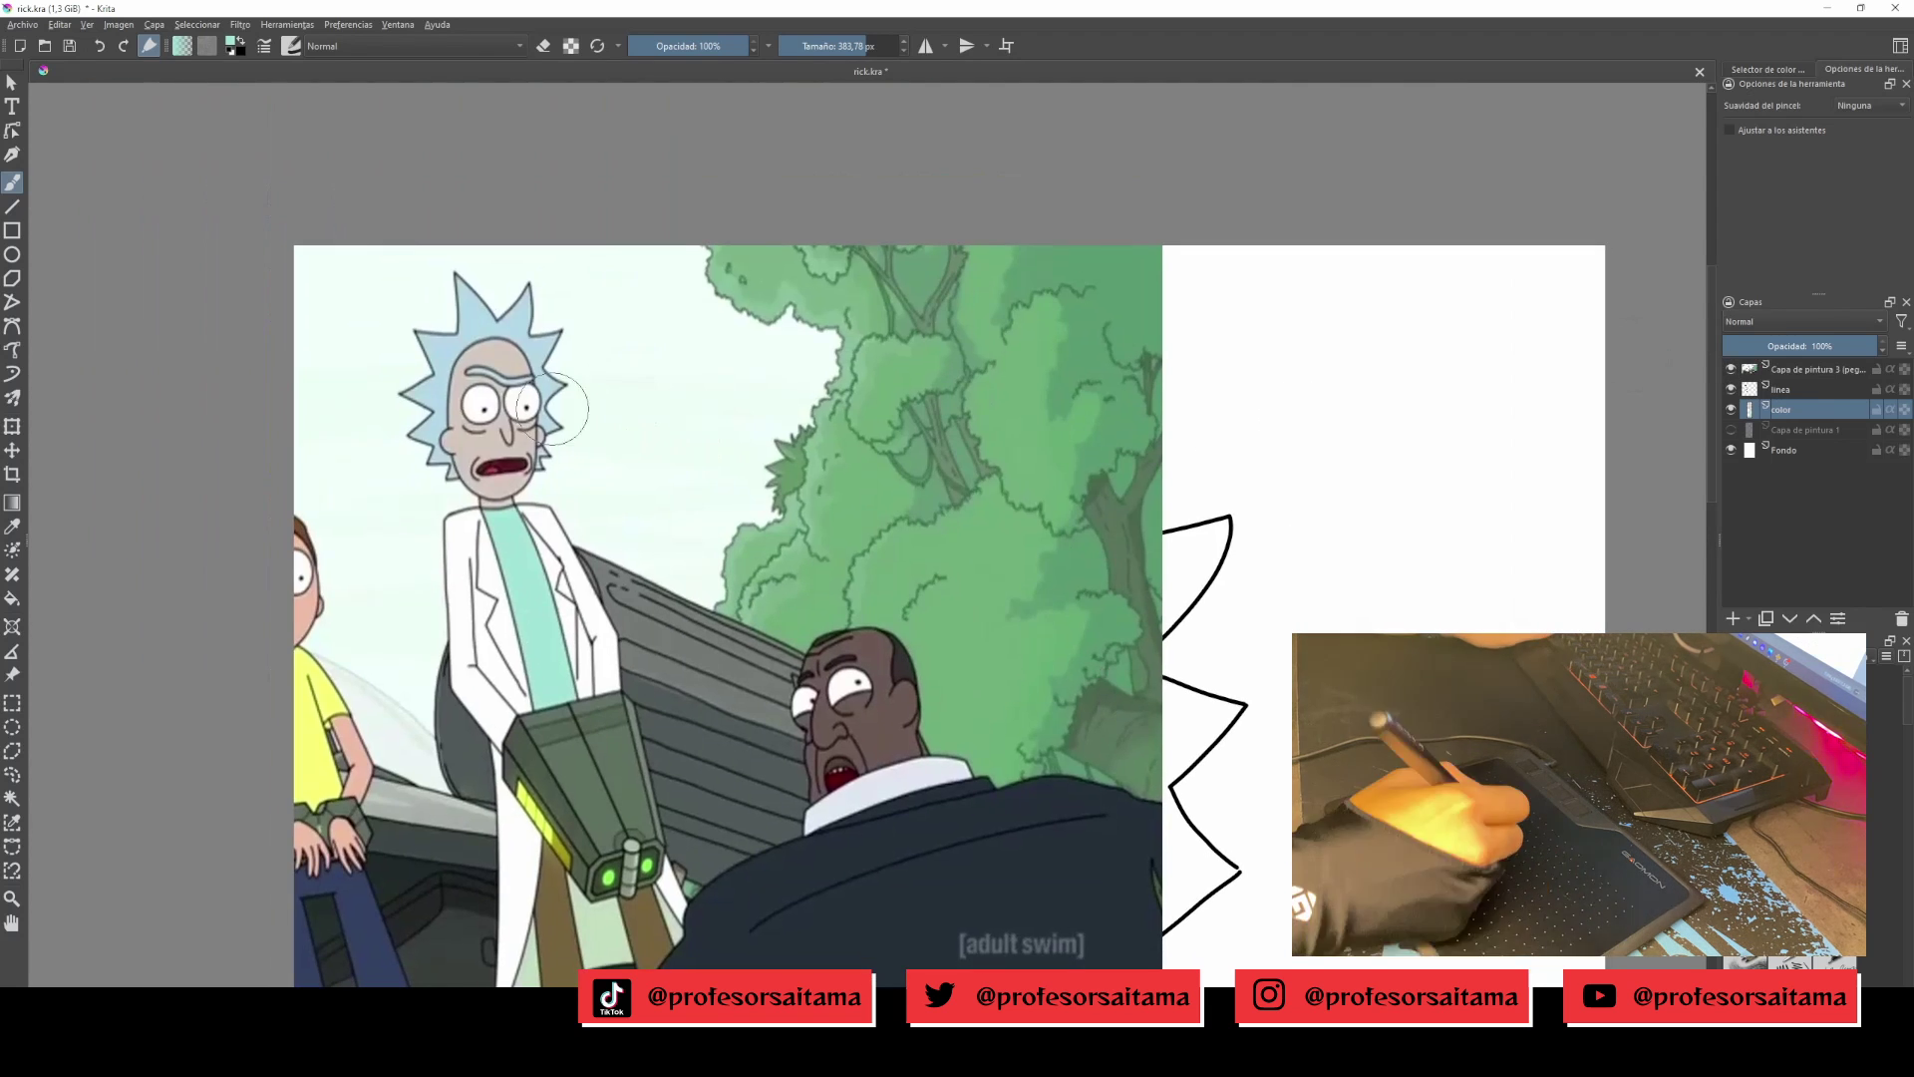
key("p")
left_click(12, 797)
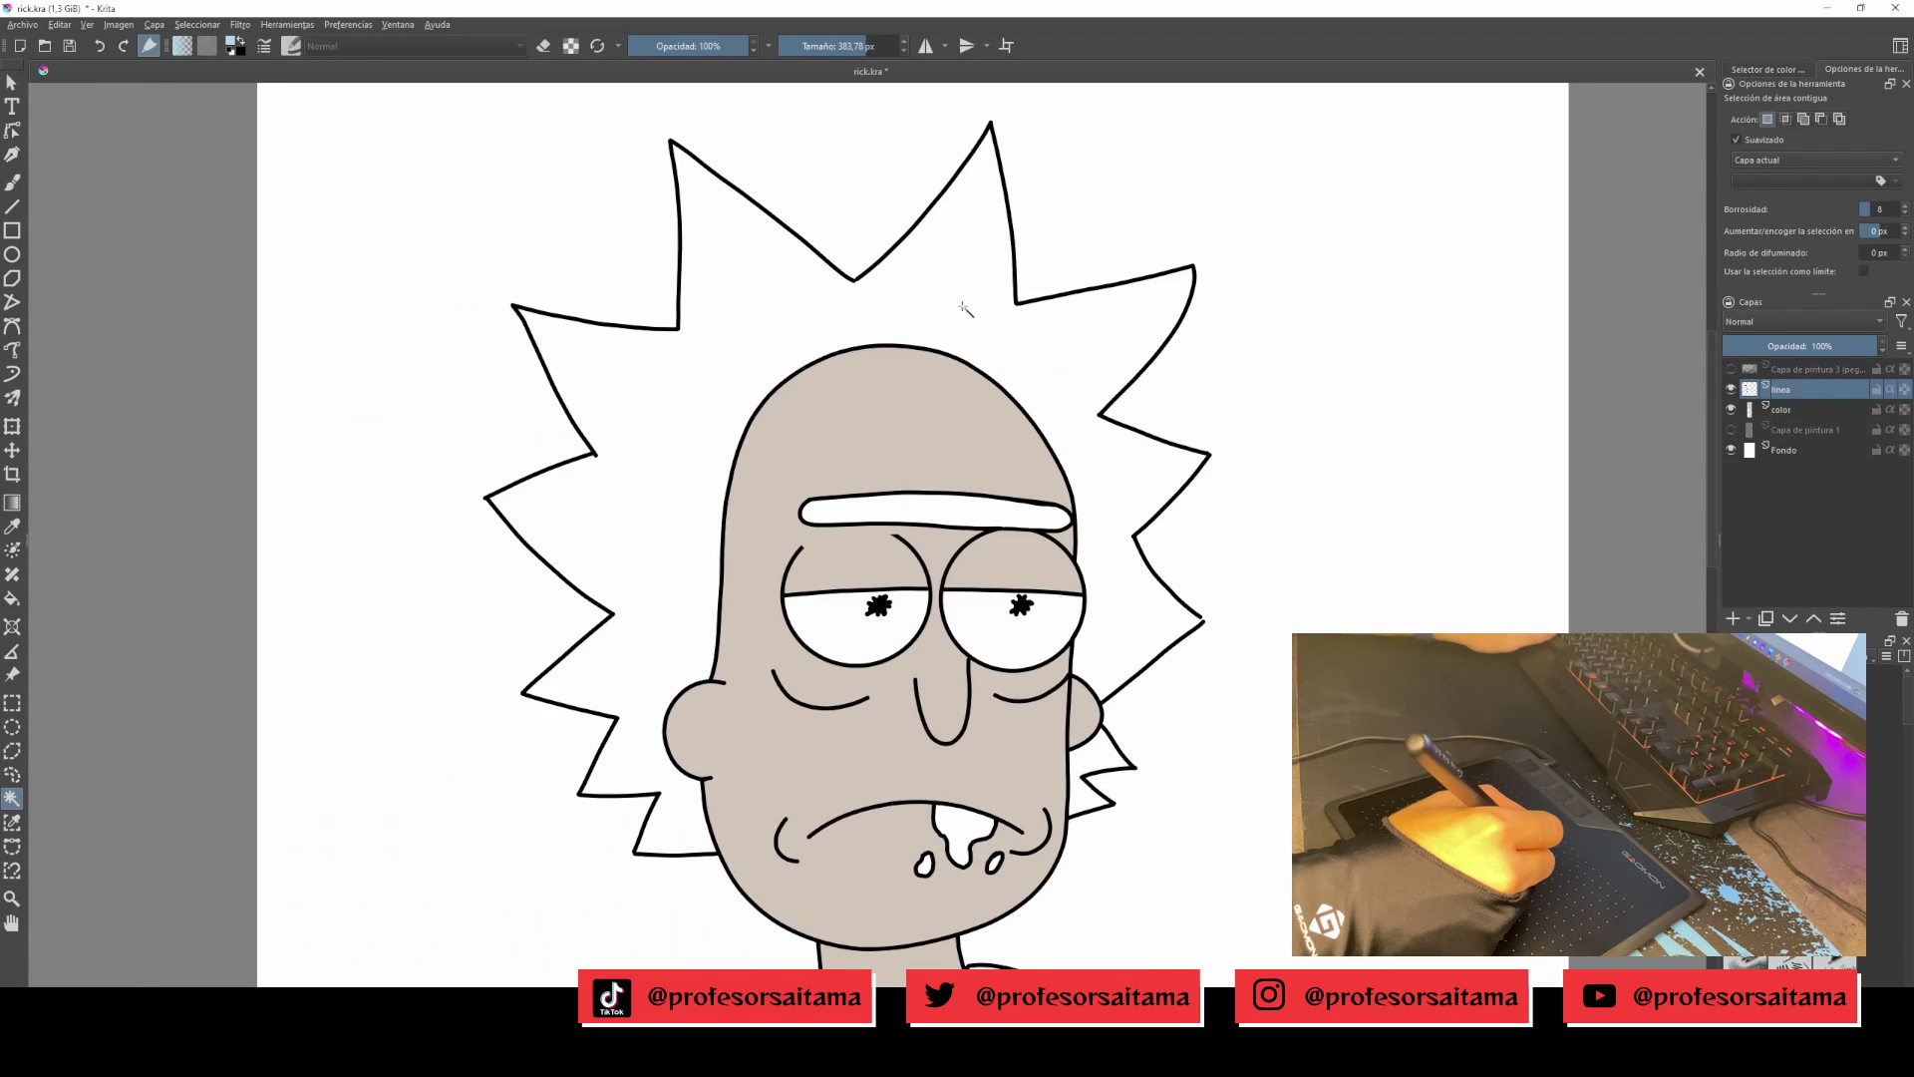
left_click(965, 309)
left_click(1105, 750)
left_click_drag(959, 529, 779, 454)
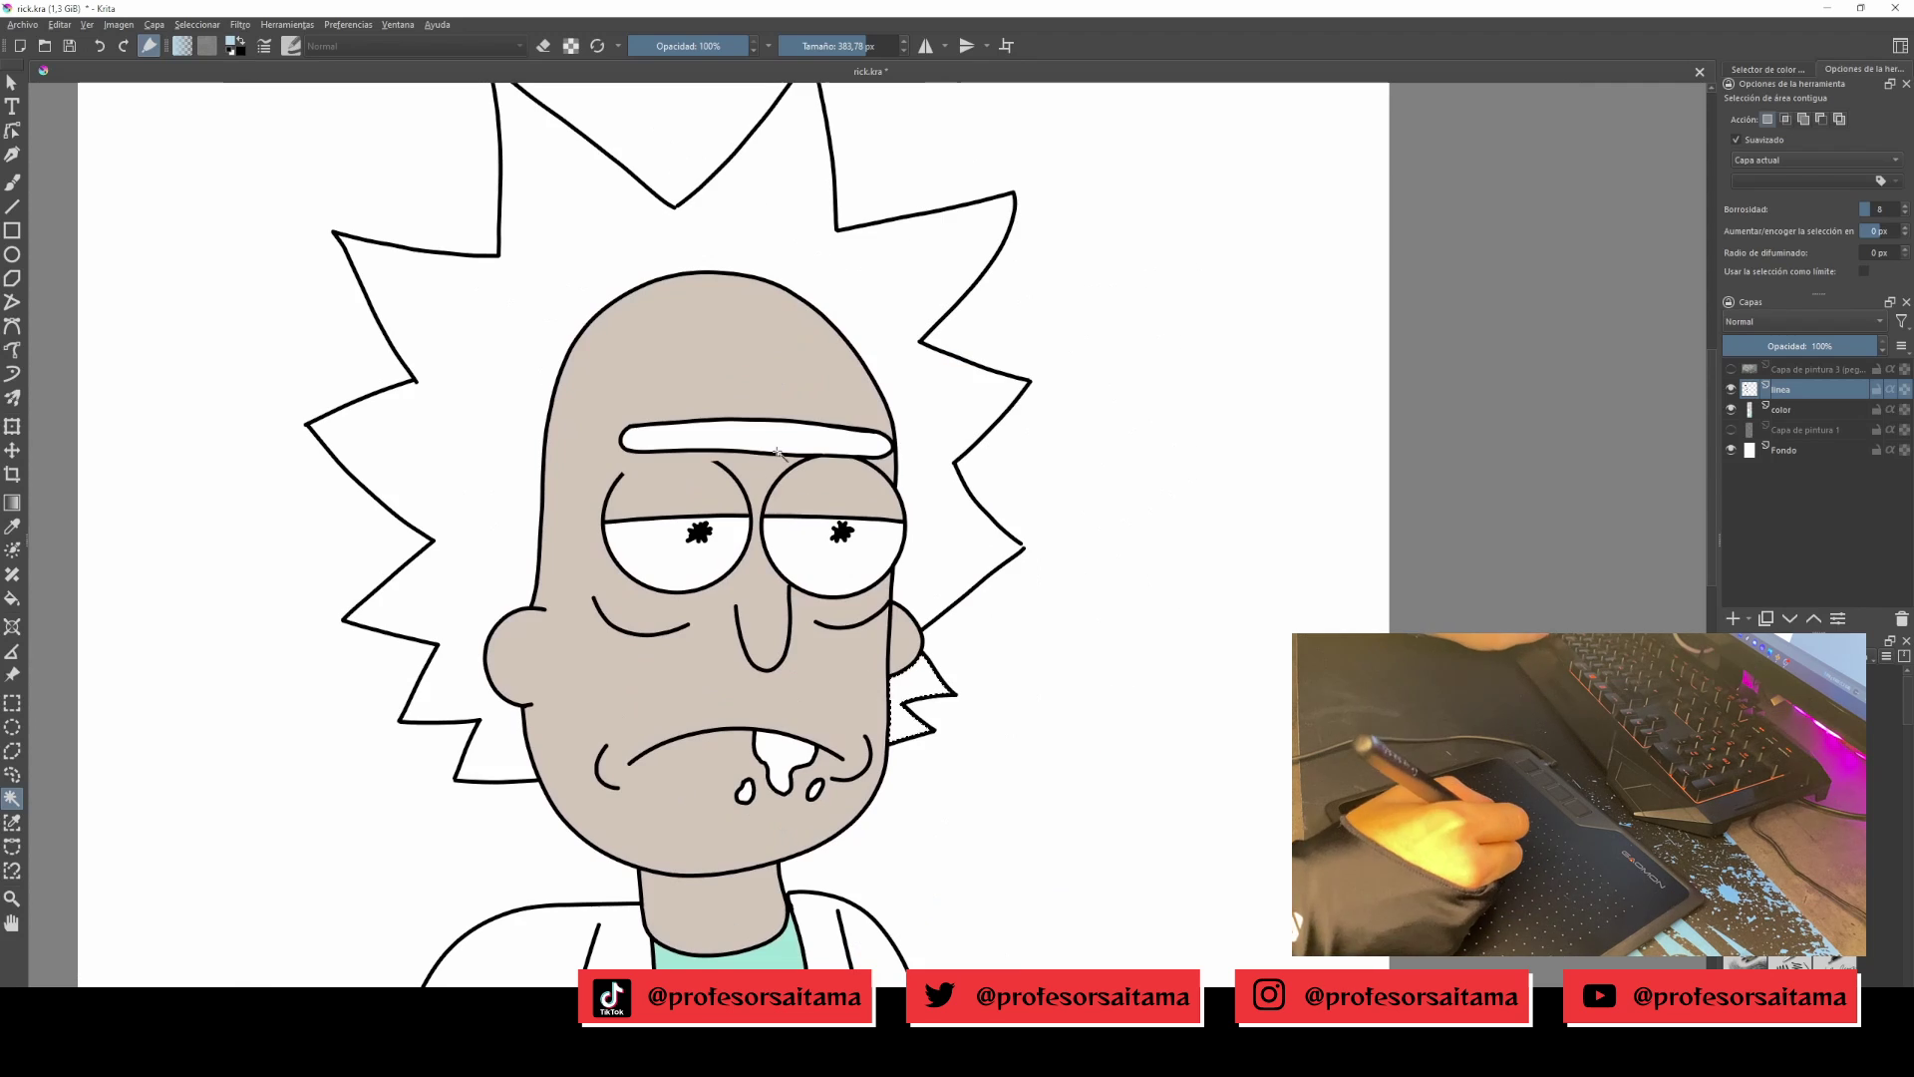
key("b")
key("shift+BackSpace")
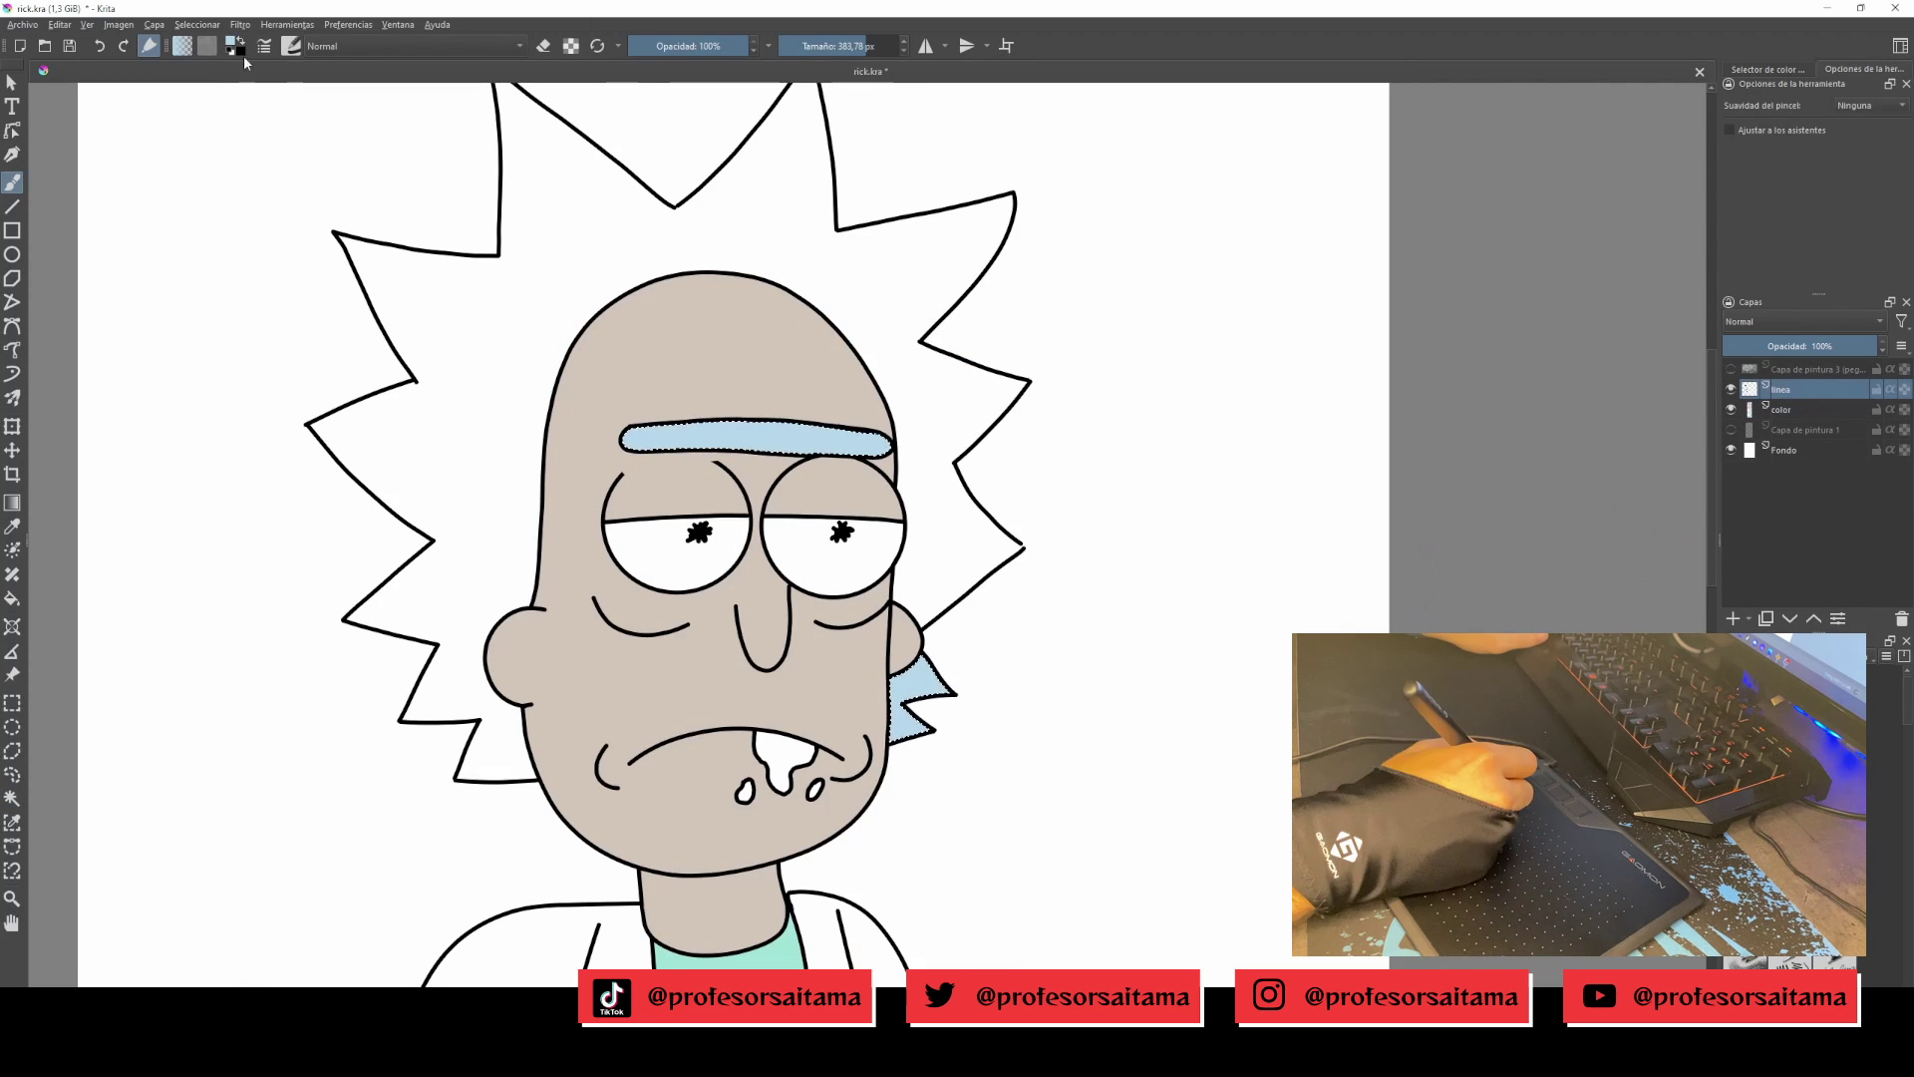
Touch up the hair outline with a 5.85 px black brush, then select the main hair area and paint it light blue.
left_click_drag(858, 45, 810, 52)
left_click(1767, 69)
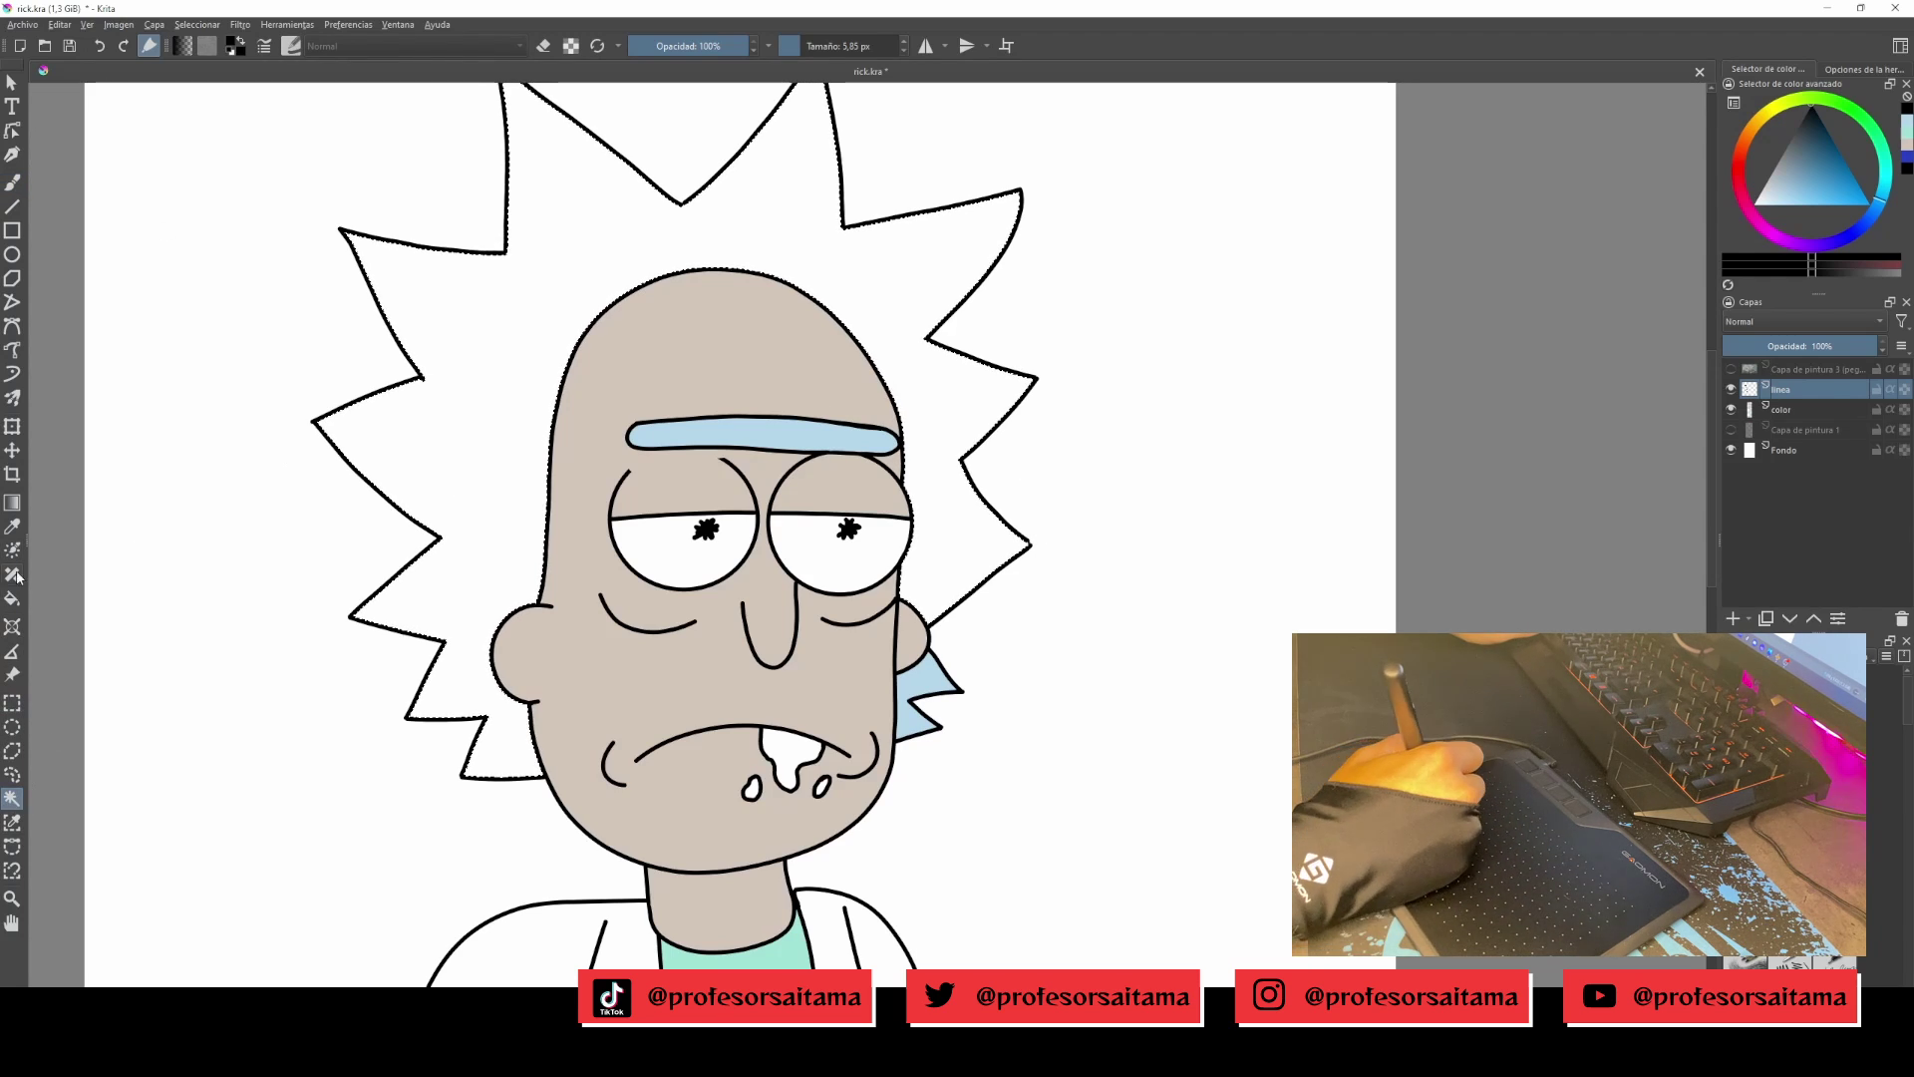
key("b")
mouse_move(798, 250)
left_mouse_down()
mouse_move(458, 798)
mouse_move(385, 308)
mouse_move(598, 150)
left_mouse_up()
left_click_drag(831, 329, 857, 439)
Sample the brown trouser colour from the reference and paint the trousers below the belt on the color layer.
left_click(1731, 369)
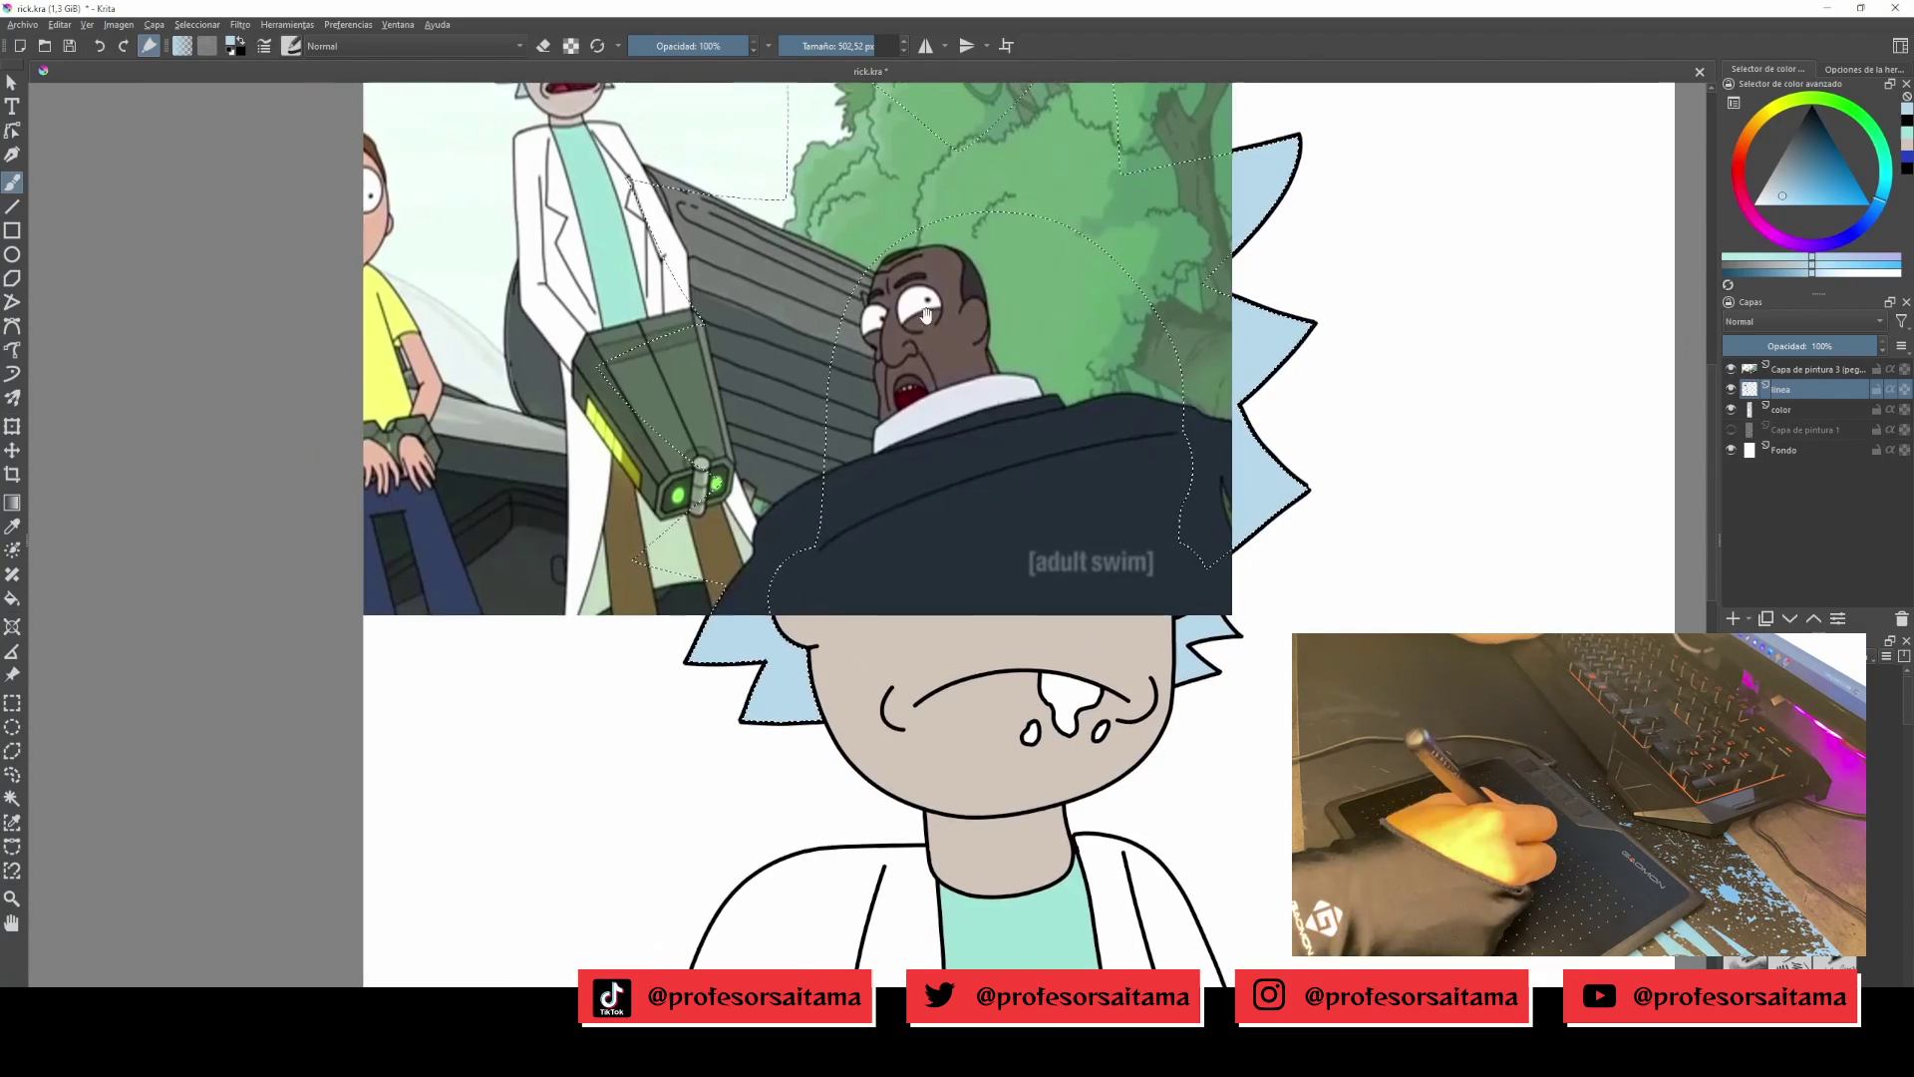
left_click(626, 505)
left_click(1731, 369)
scroll(791, 427, "down", 10)
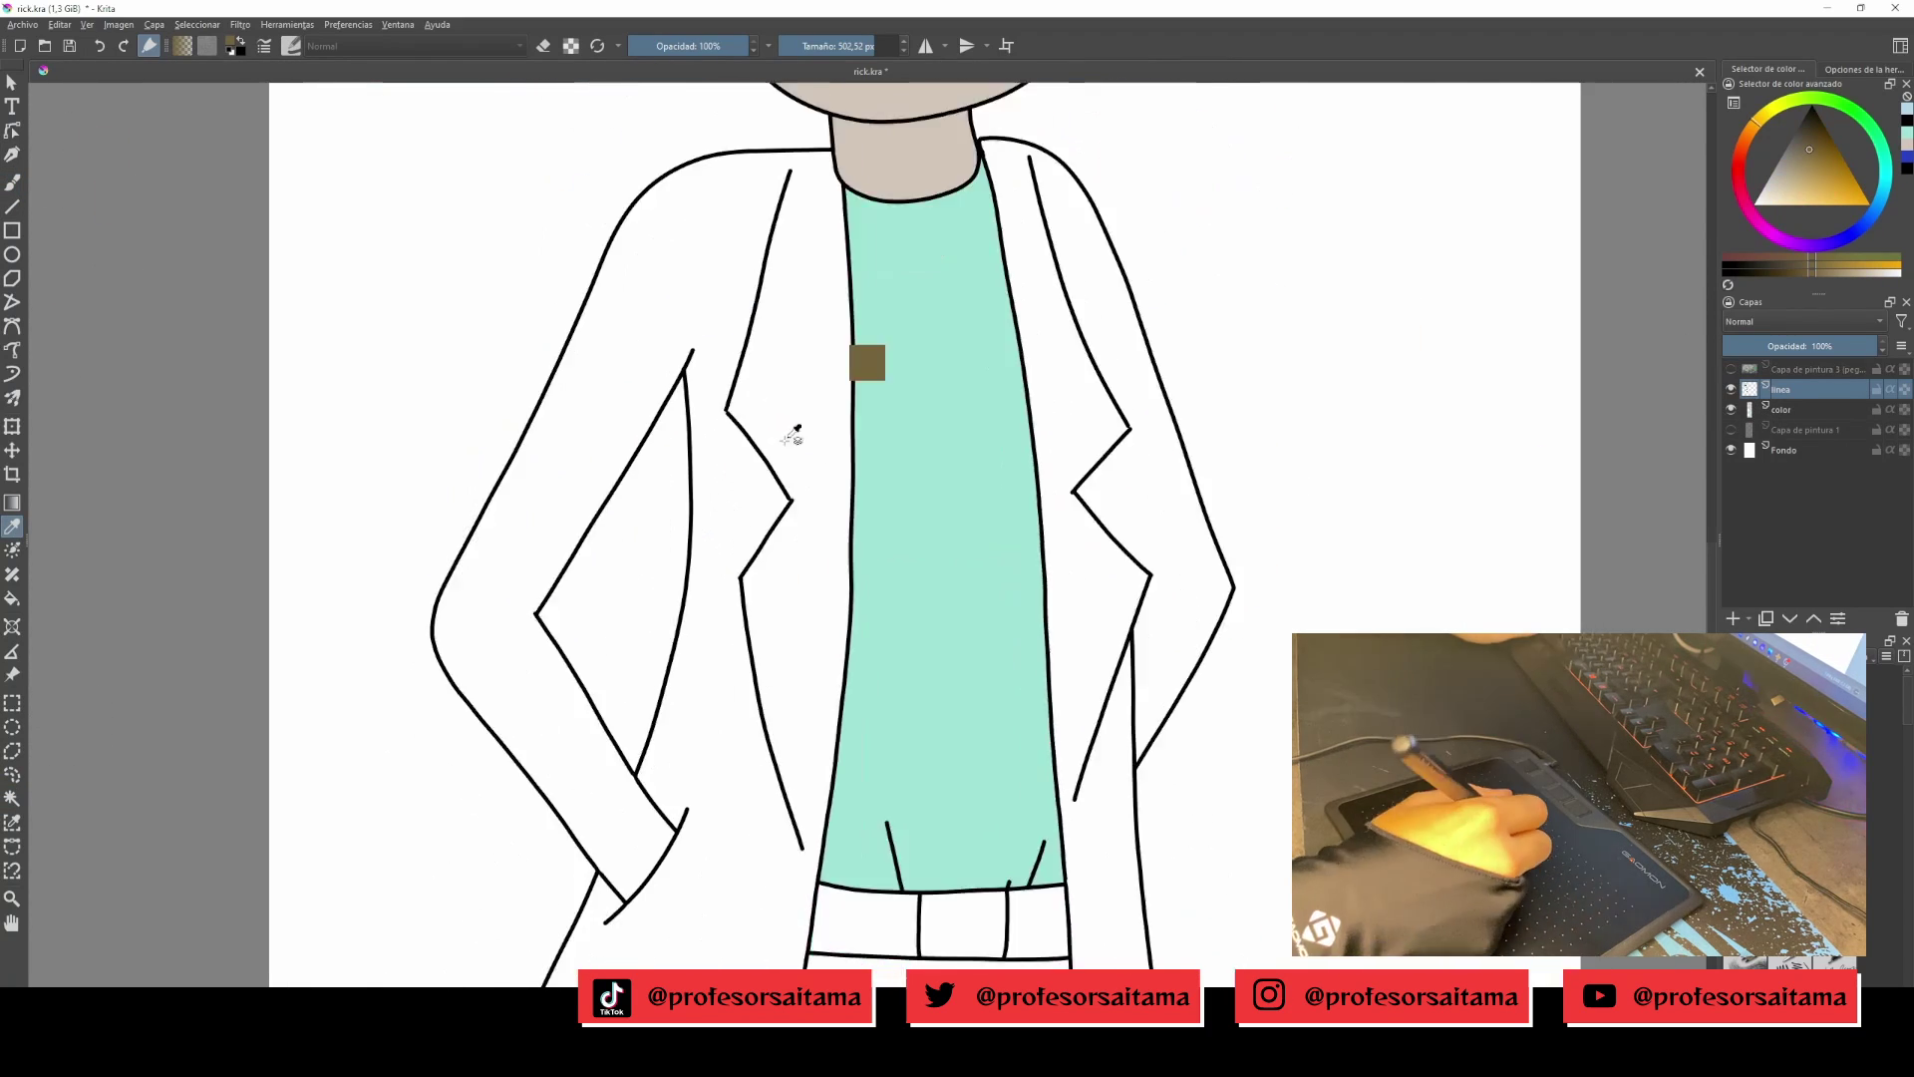
key("b")
left_click_drag(758, 688, 1007, 688)
scroll(997, 398, "up", 2)
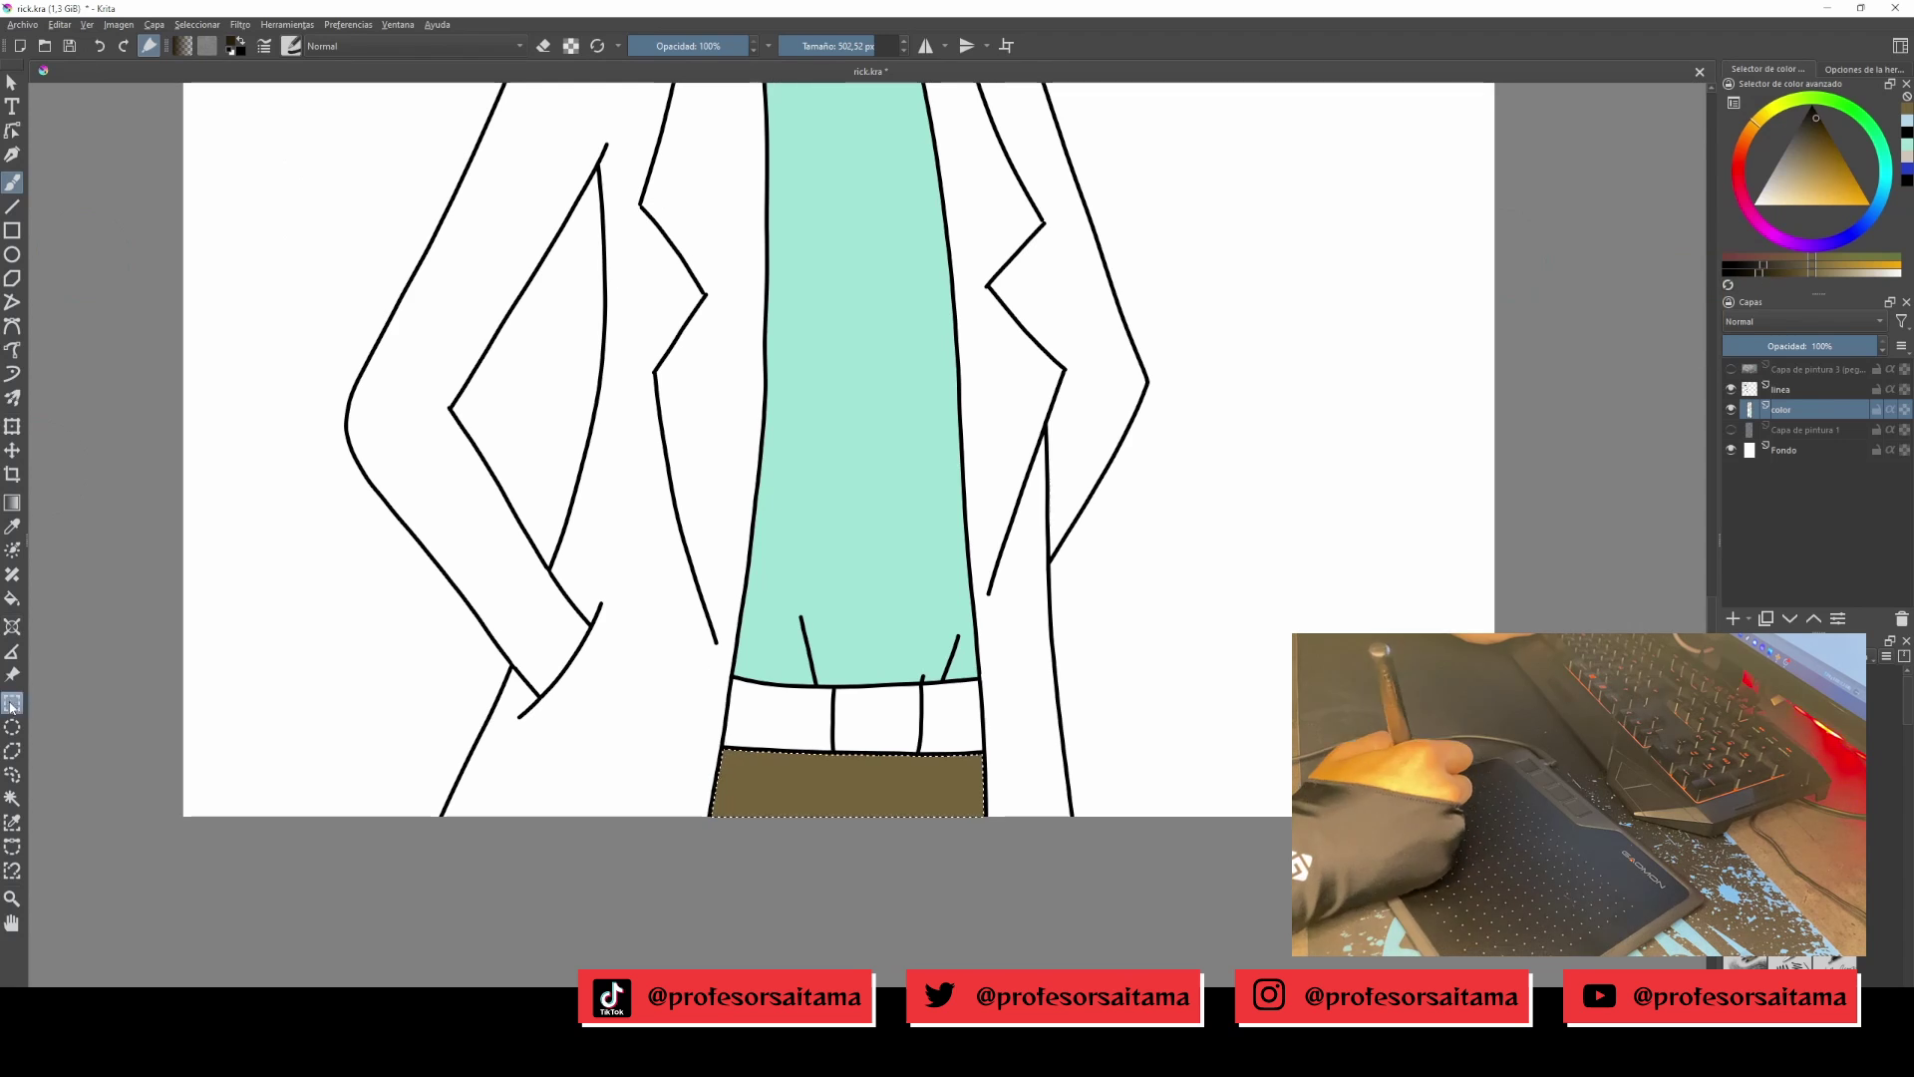
Select the two belt sections beside the buckle on the linea layer and paint them dark brown on the color layer.
left_click(12, 798)
key("Page_Up")
left_click(1784, 408)
key("b")
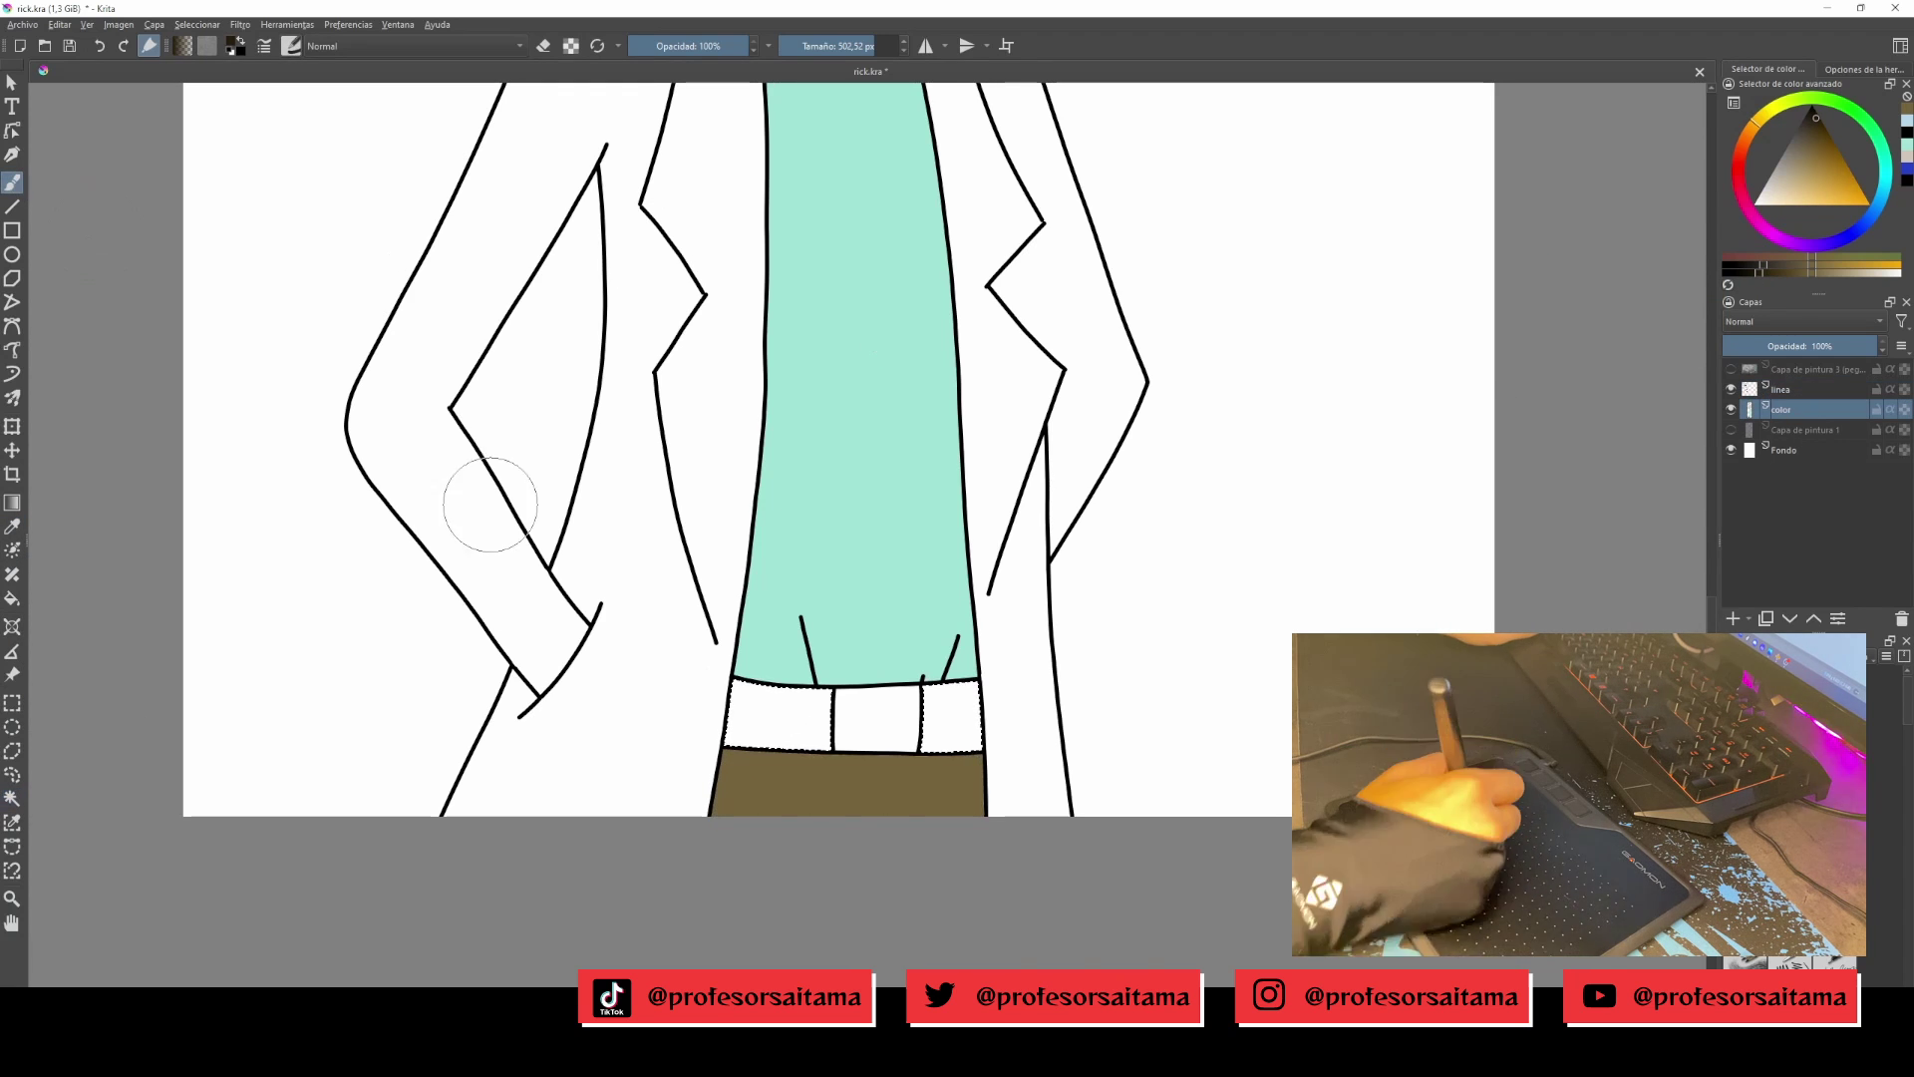
left_click_drag(767, 718, 948, 717)
left_click(1781, 263)
left_click_drag(763, 726, 947, 720)
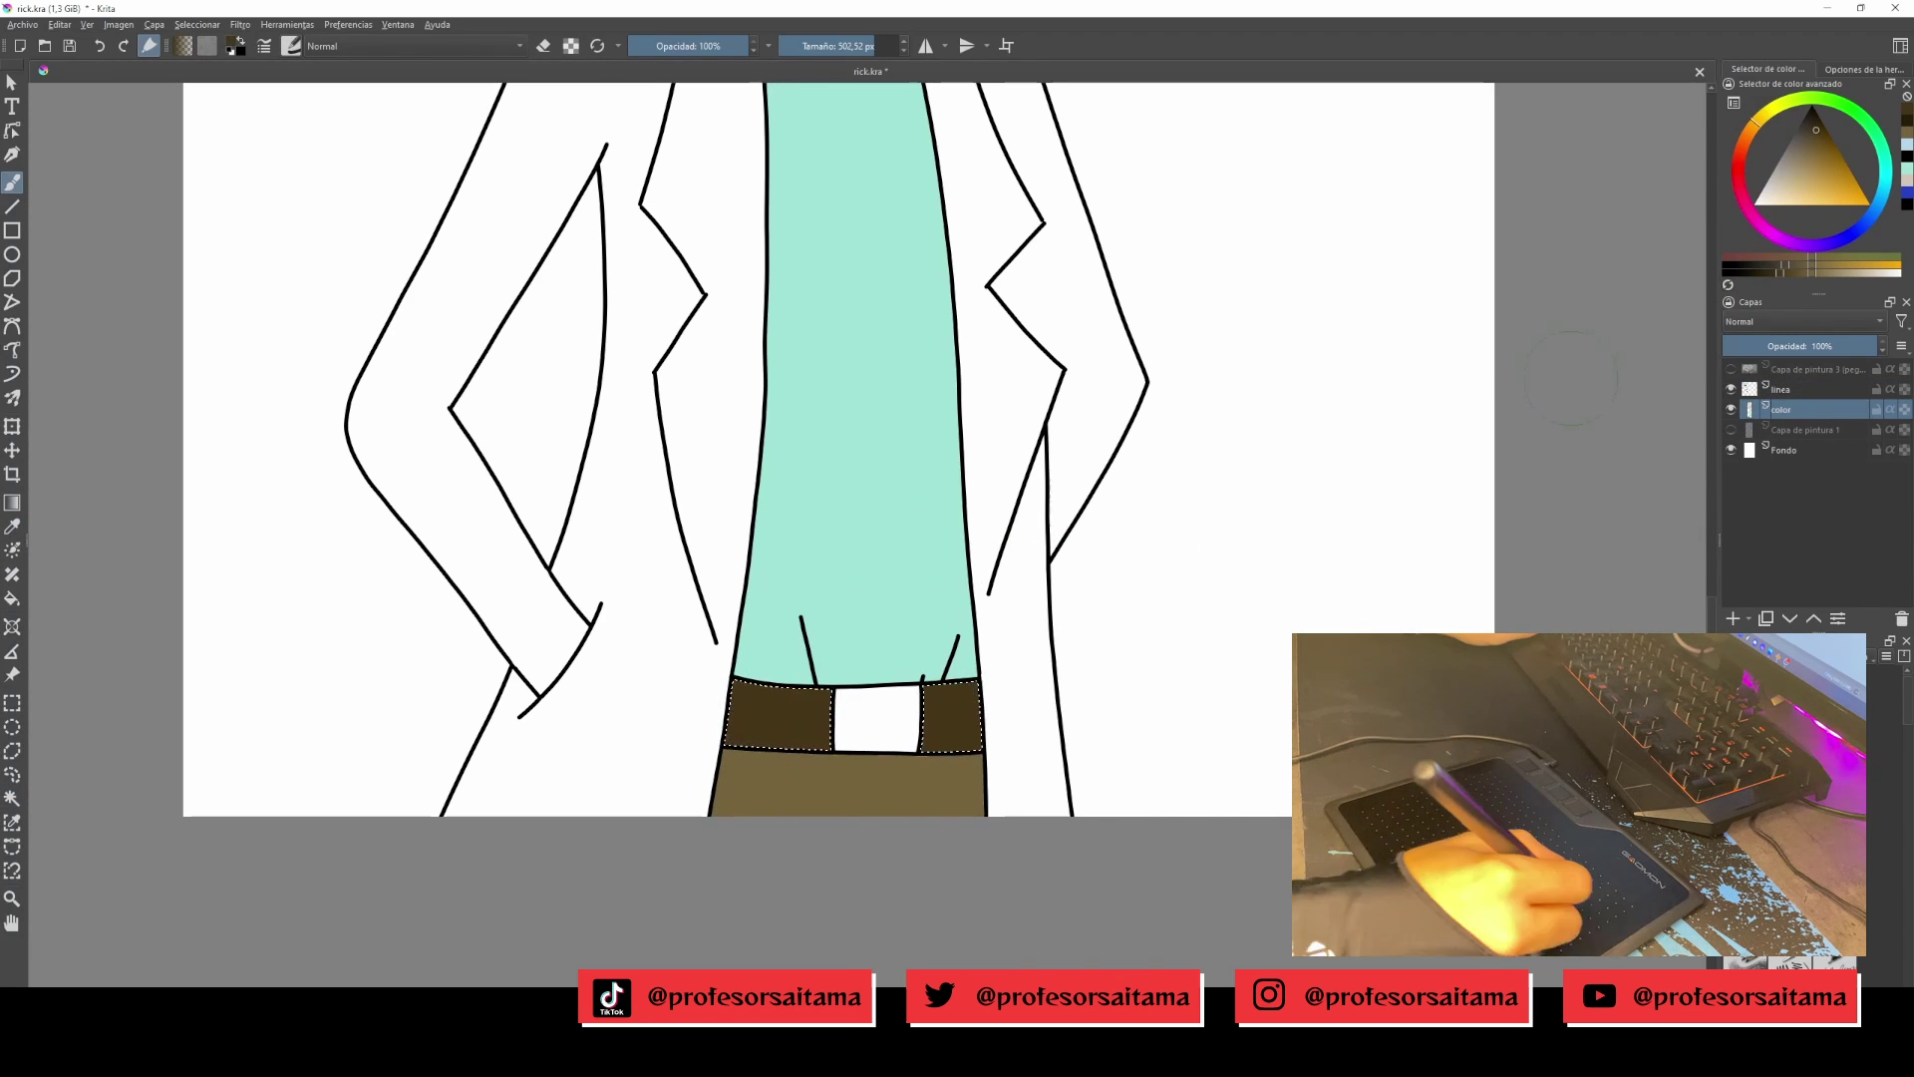
Choose a golden tan colour, select the belt buckle on the linea layer and paint it on the color layer.
left_click(1784, 264)
key("Page_Up")
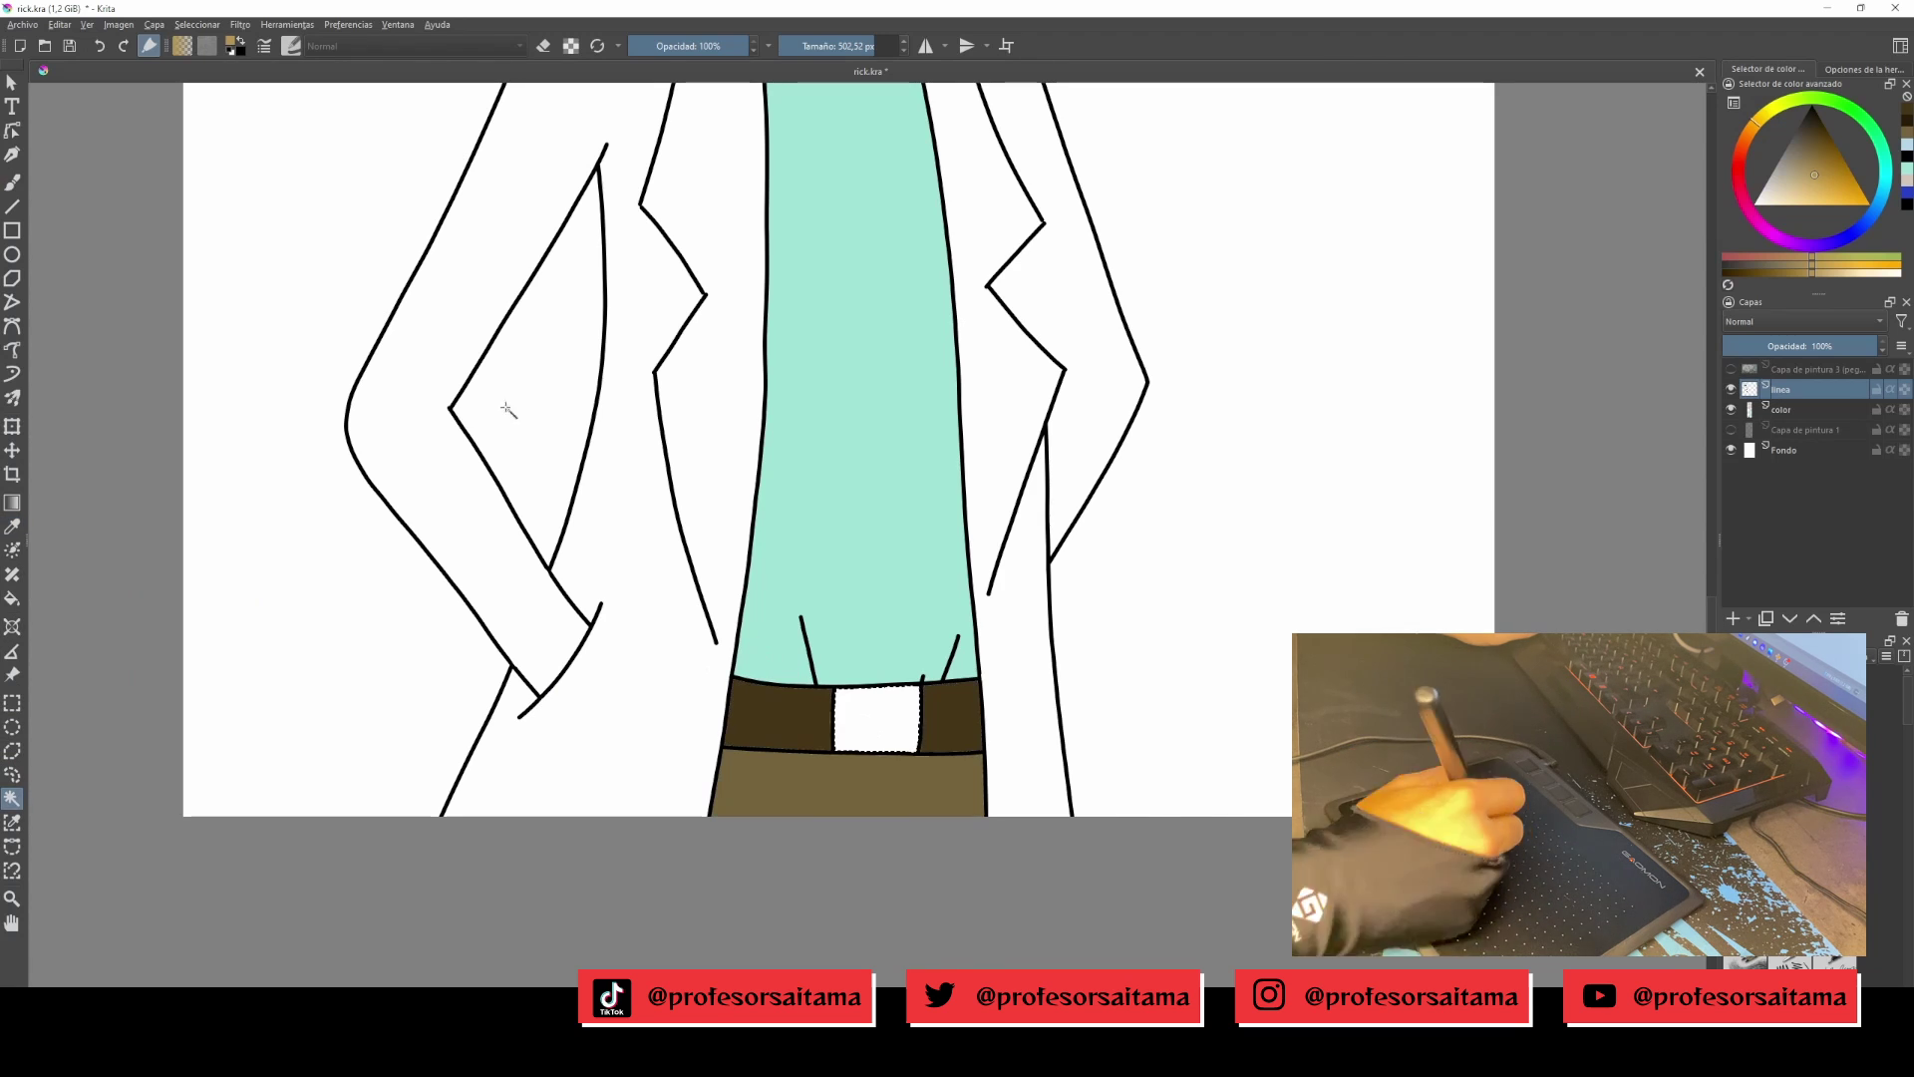
key("b")
key("Page_Down")
left_click_drag(842, 718, 912, 720)
scroll(75, 461, "up", 10)
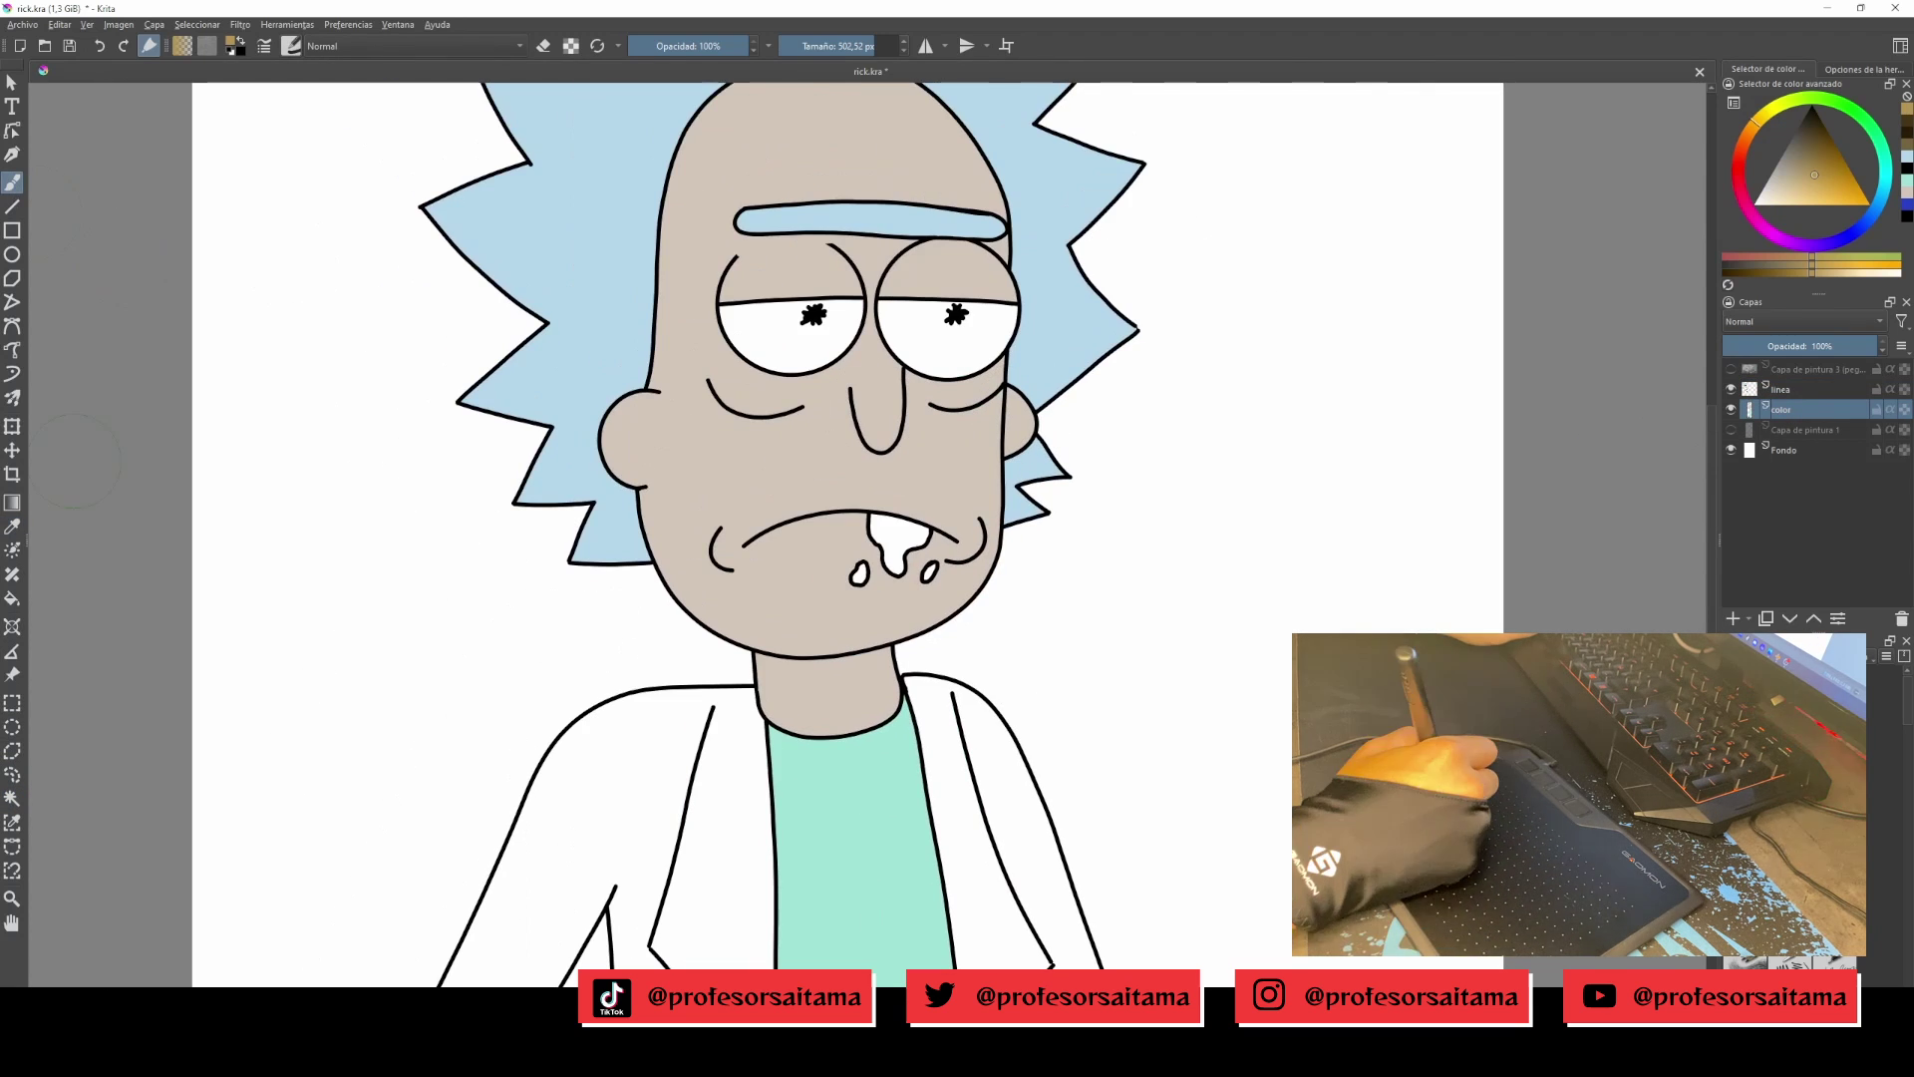
Sample the shirt's mint green, adjust it to a more muted tone, and fill the selected drool and droplets at the mouth.
key("p")
left_click(858, 817)
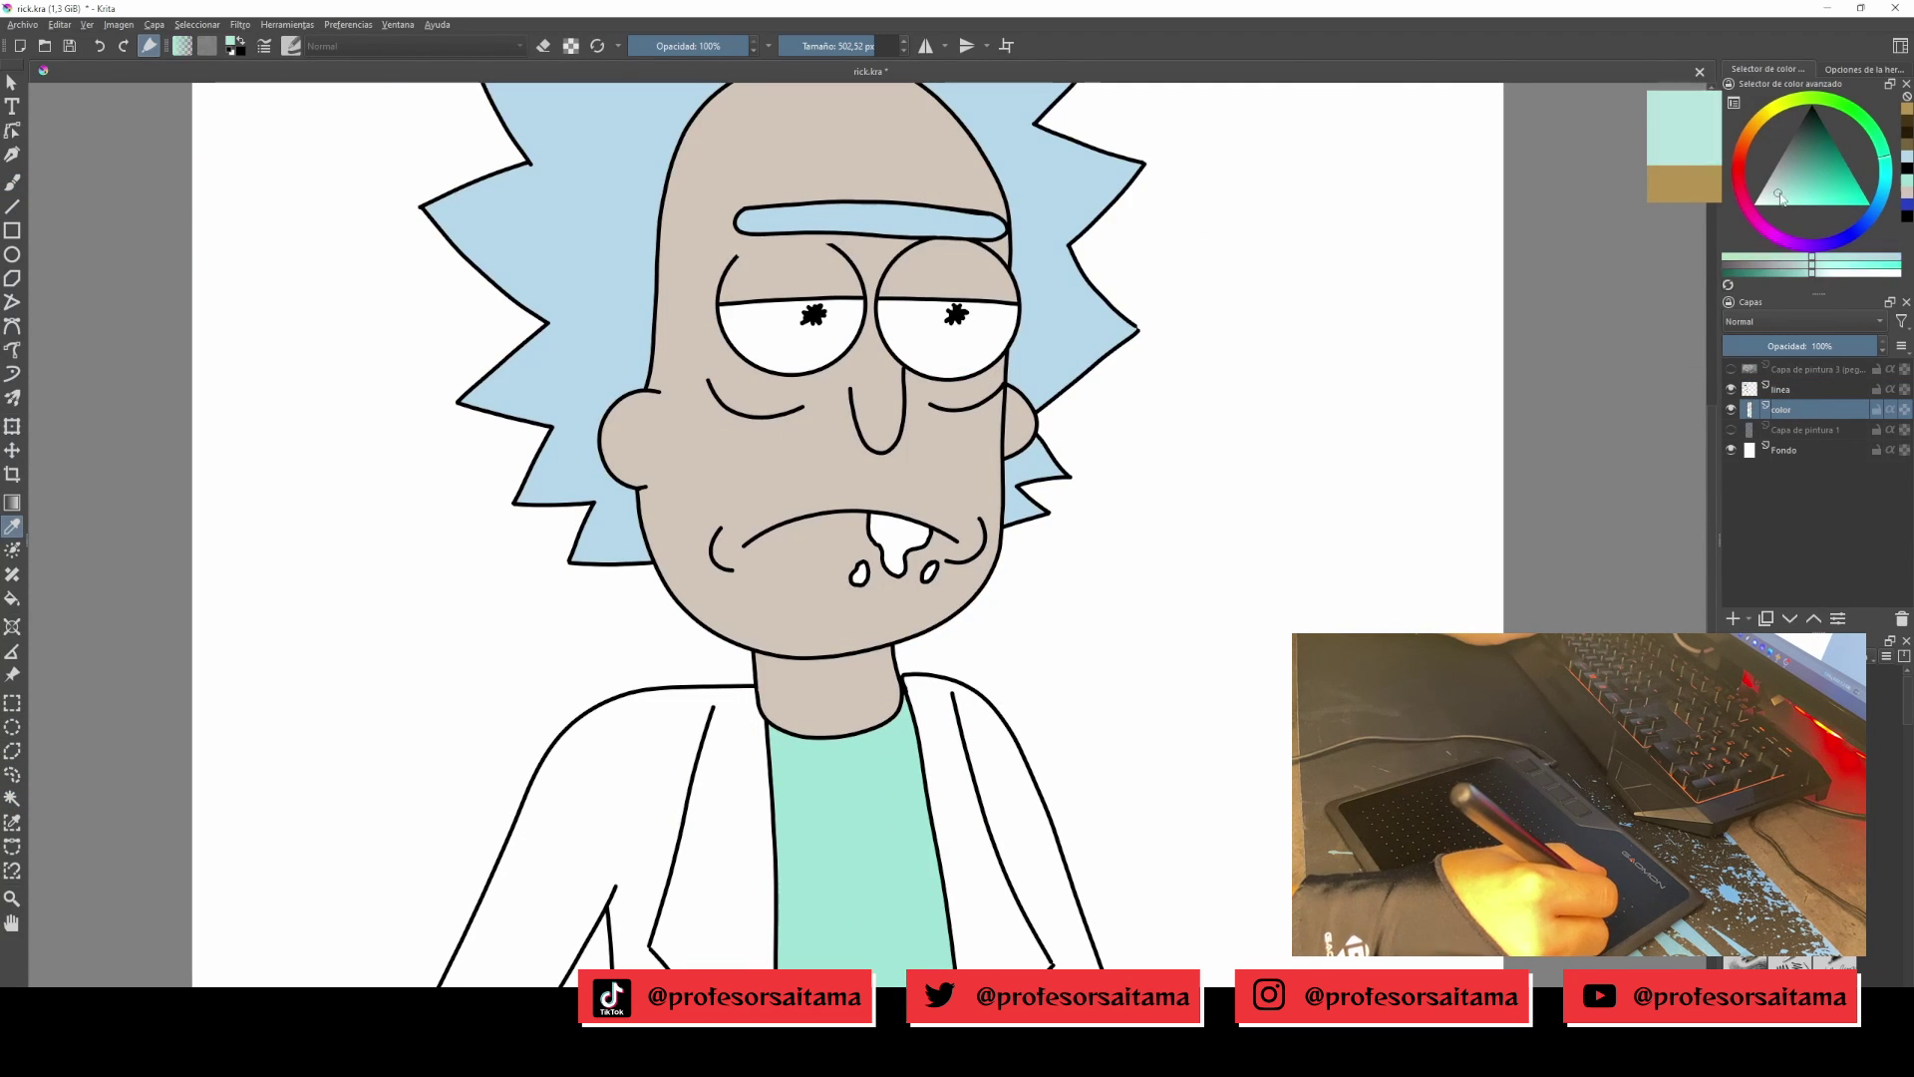
left_click(12, 798)
key("Page_Up")
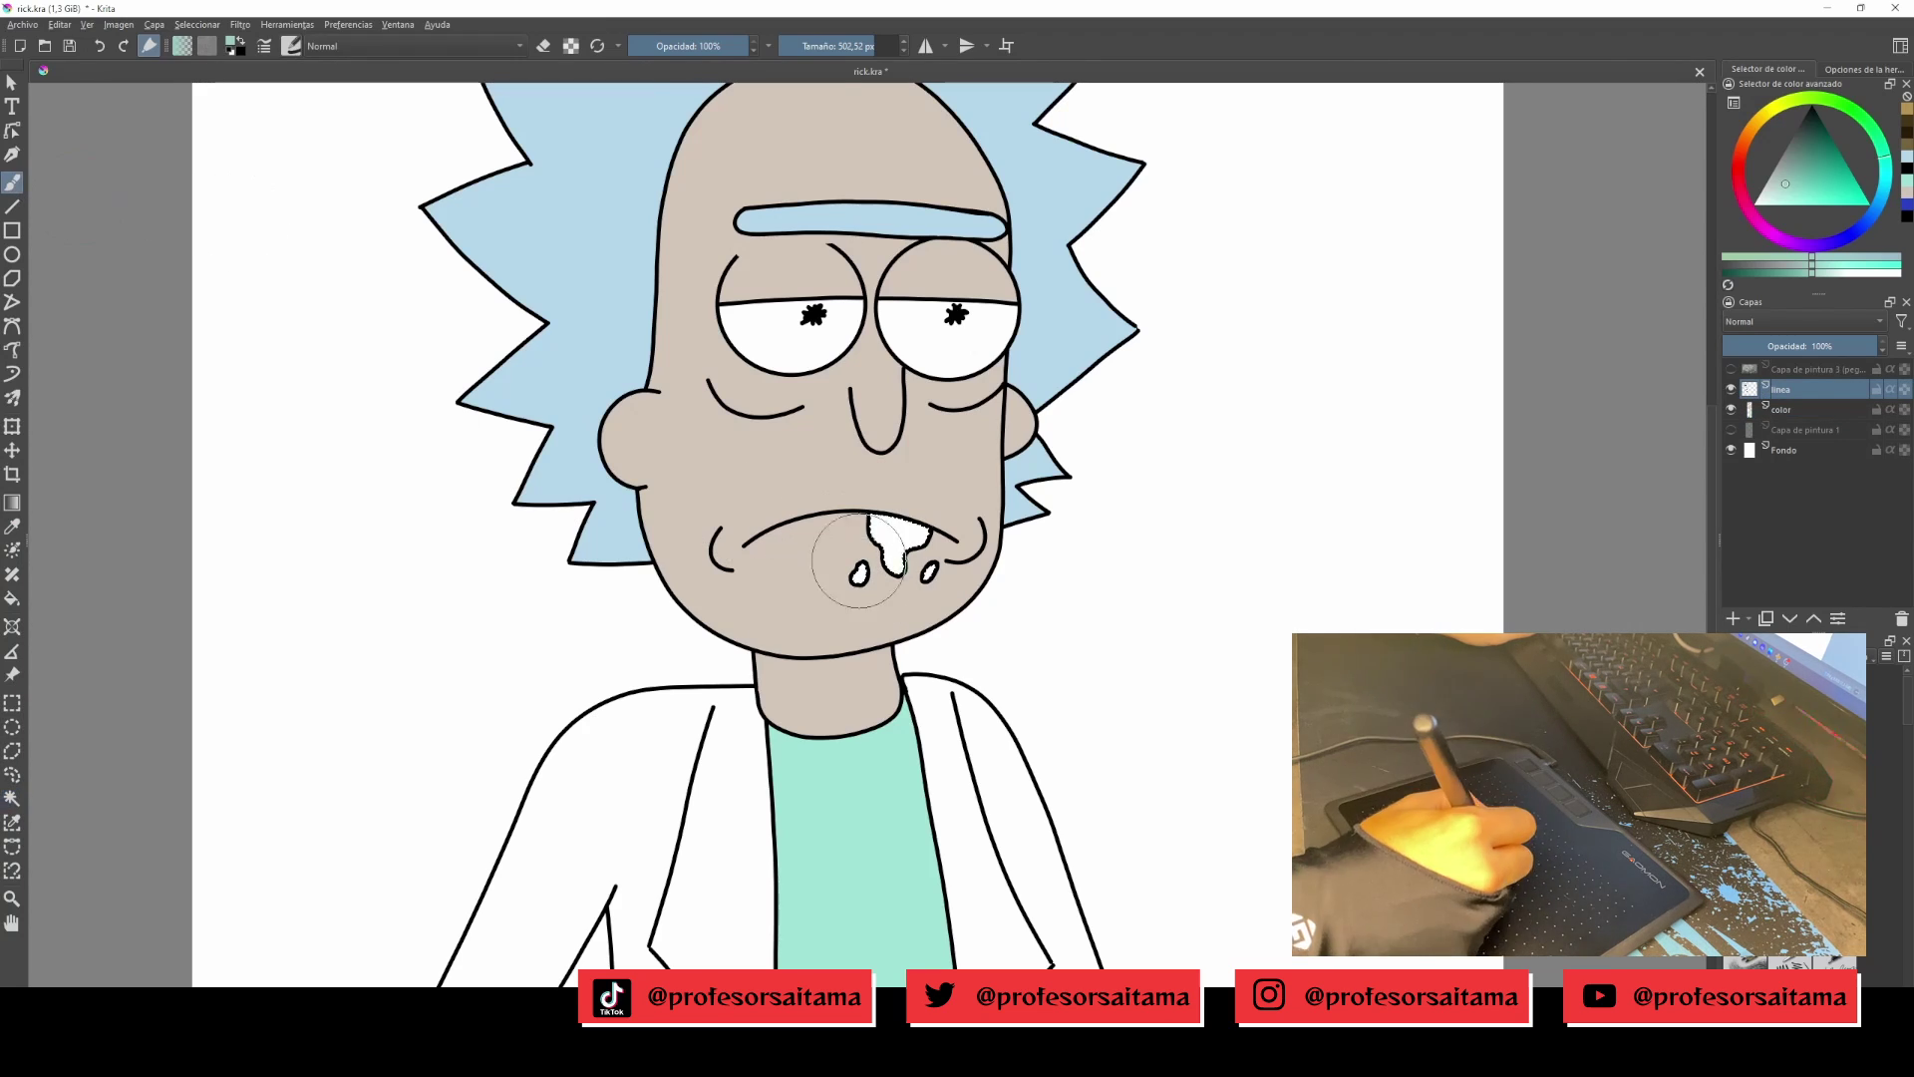
key("shift+BackSpace")
left_click_drag(918, 469, 830, 475)
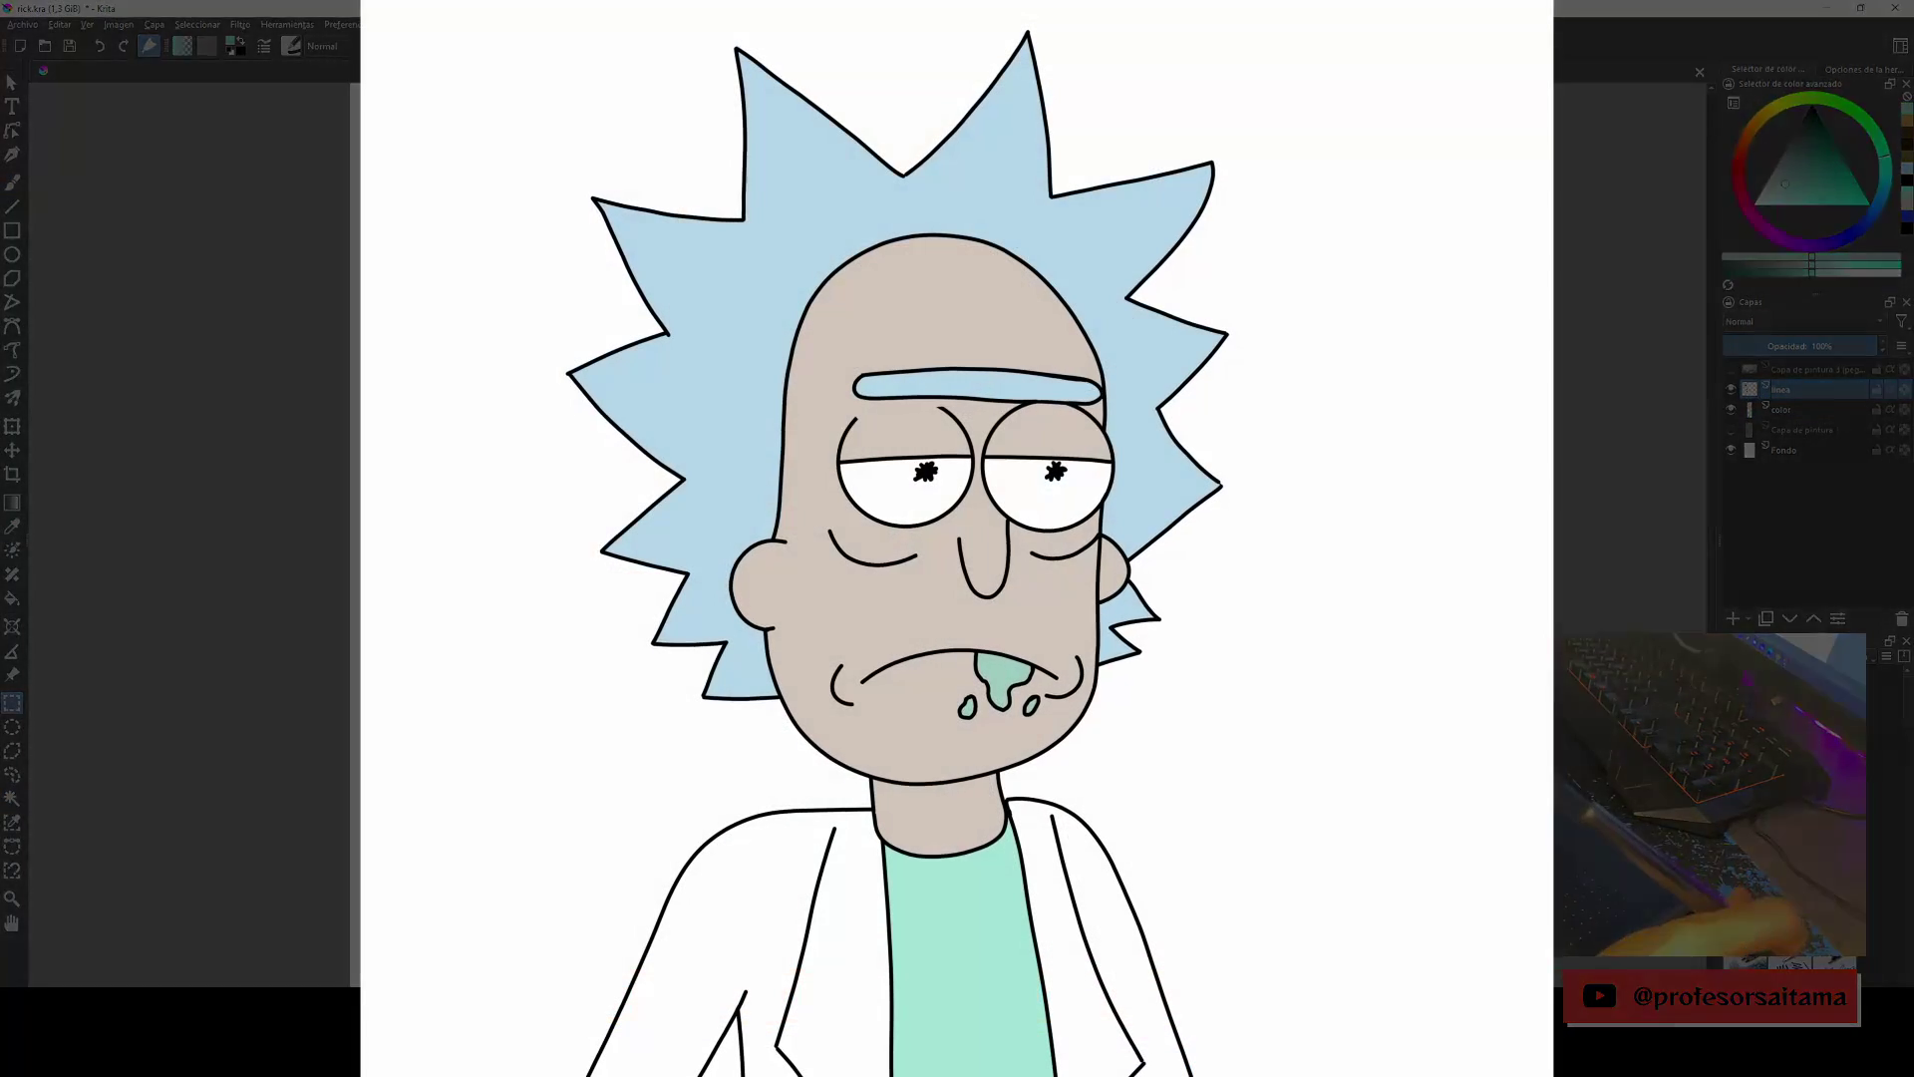